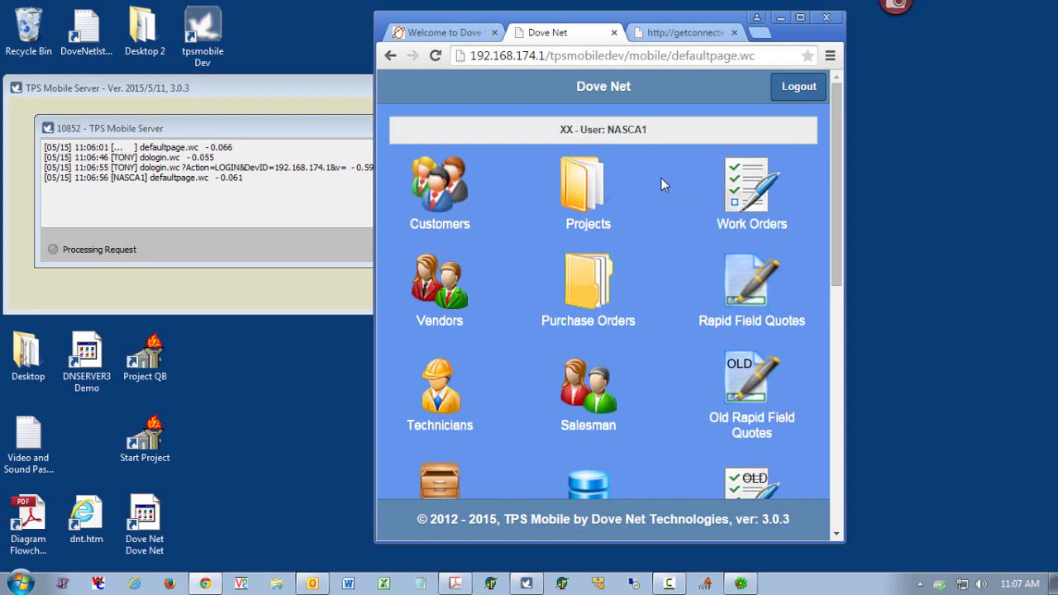
- Search customers for 'fai', open Fairfax Hospital, and create a service ticket for it
click(446, 190)
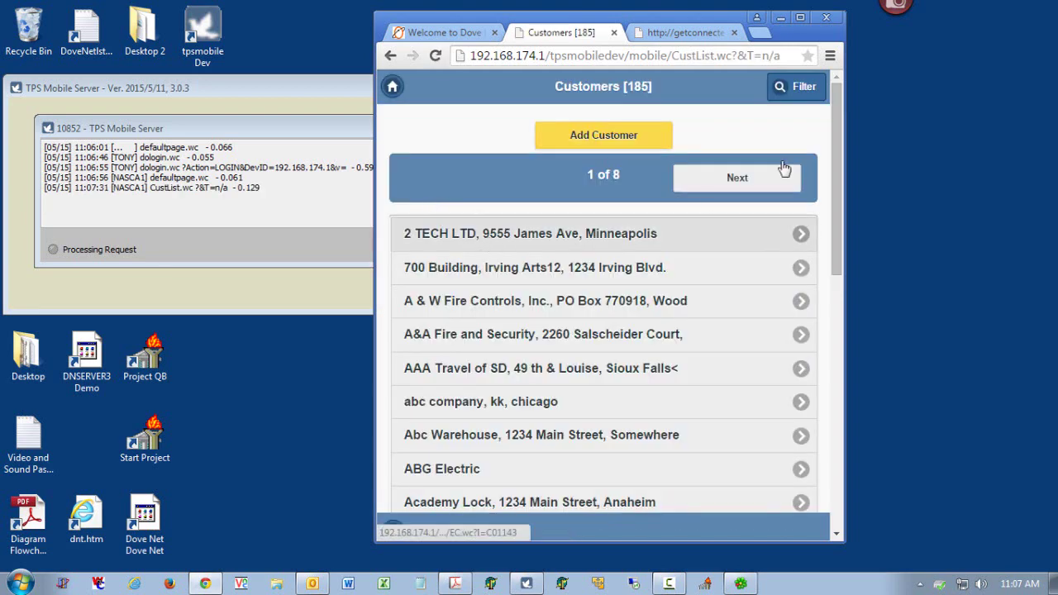
click(803, 86)
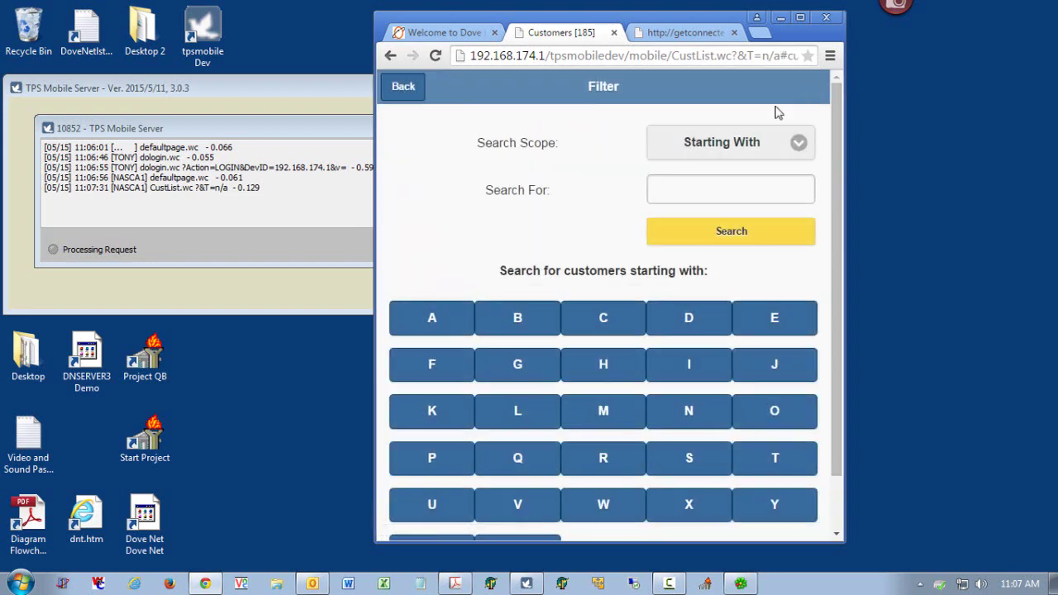
click(729, 187)
text(fai)
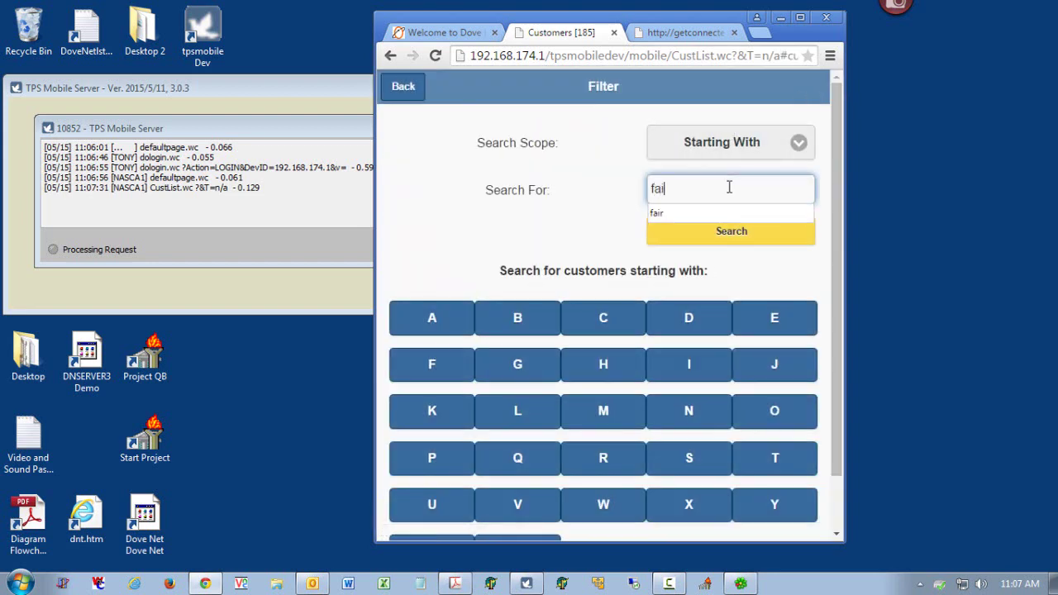
click(733, 233)
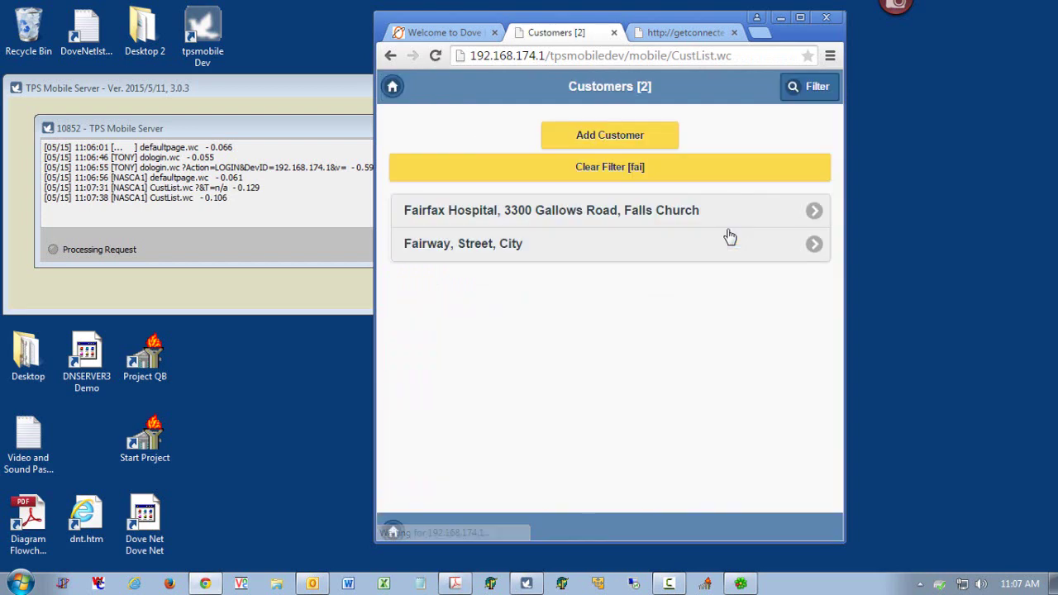
click(559, 220)
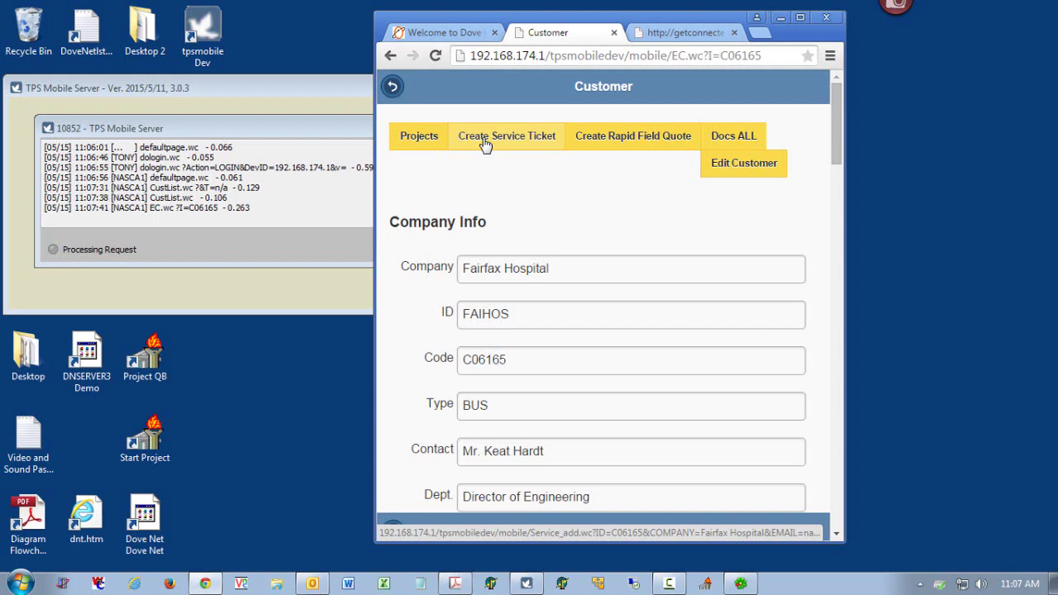
click(486, 145)
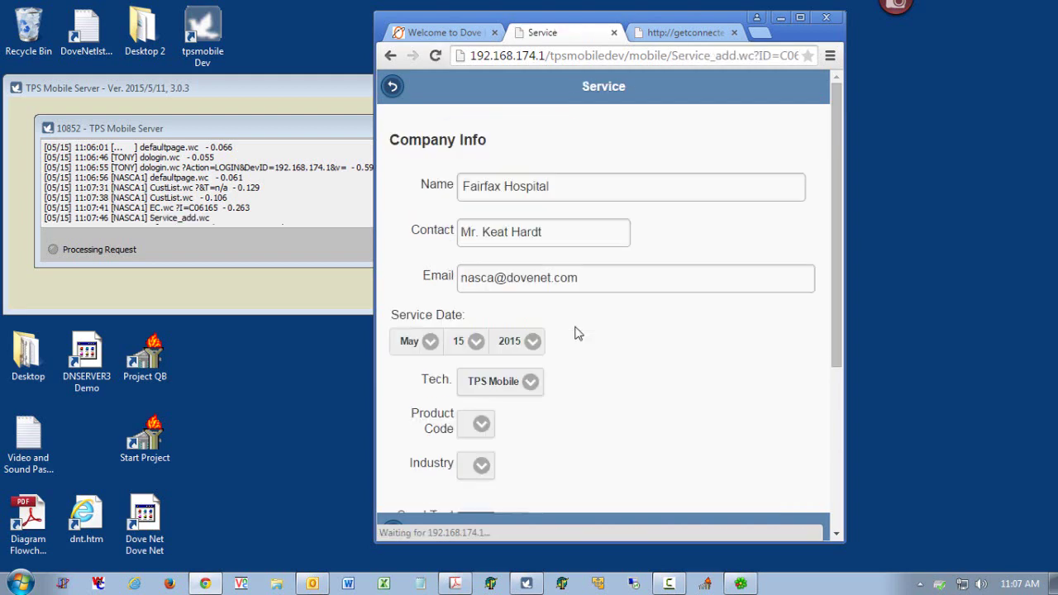
- Enter the service description 'Fire Alarm System. Bell'
drag(836, 347, 808, 452)
click(583, 431)
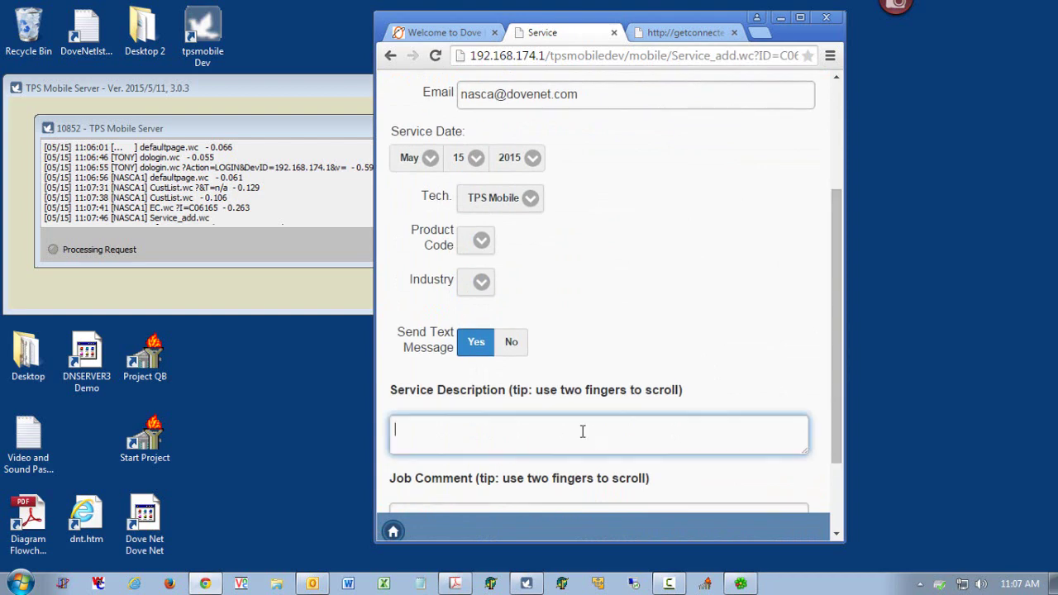
text(Fire Alarm Syustem)
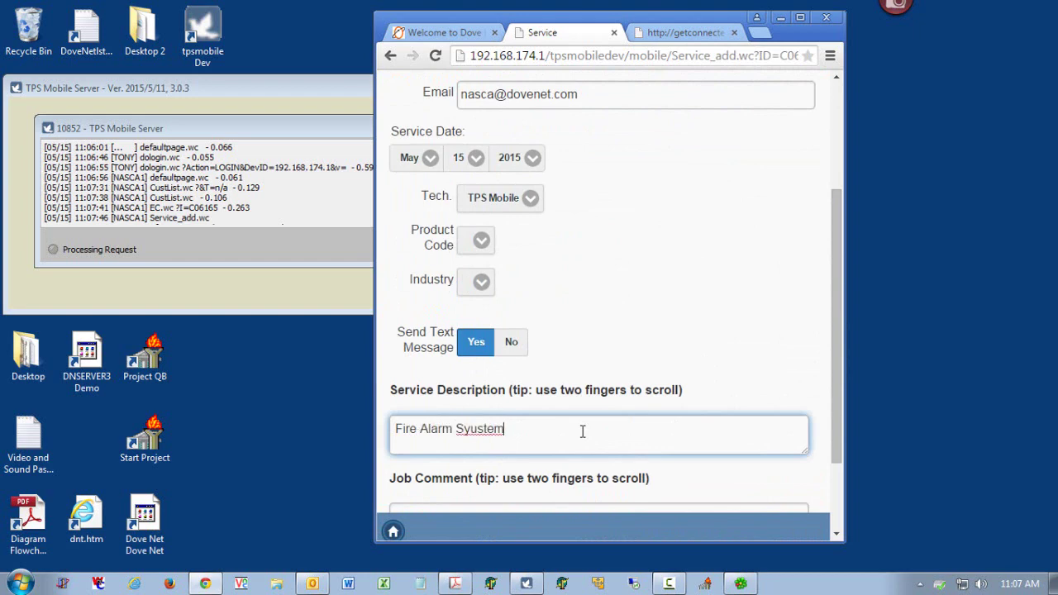
key(BackSpace)
key(BackSpace)
key(BackSpace)
key(BackSpace)
key(BackSpace)
text(stem. Bell)
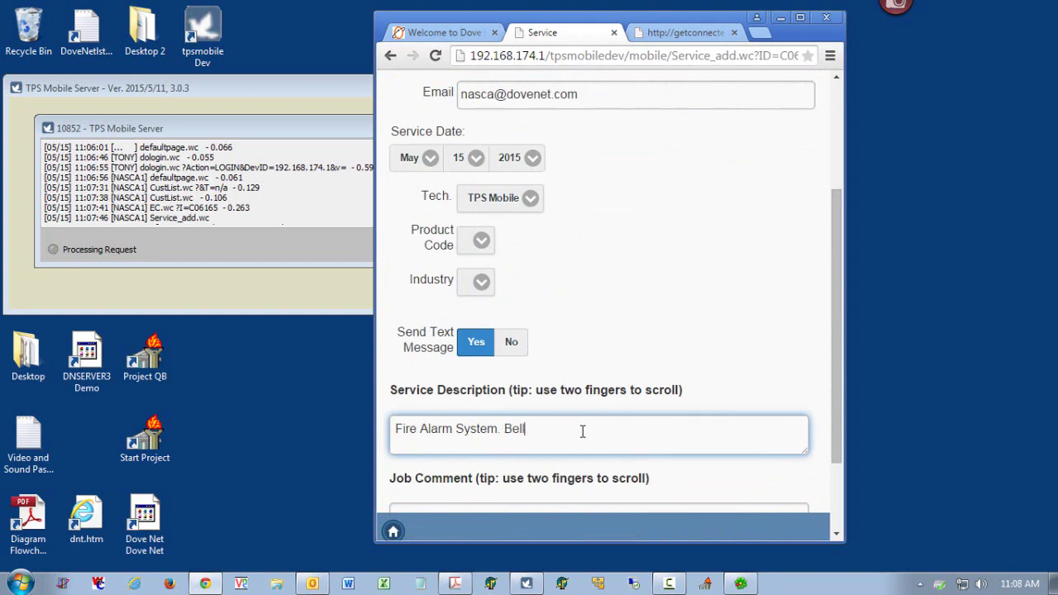
- Set product code Service and industry ASSISTED LIVING, then save the ticket
click(478, 246)
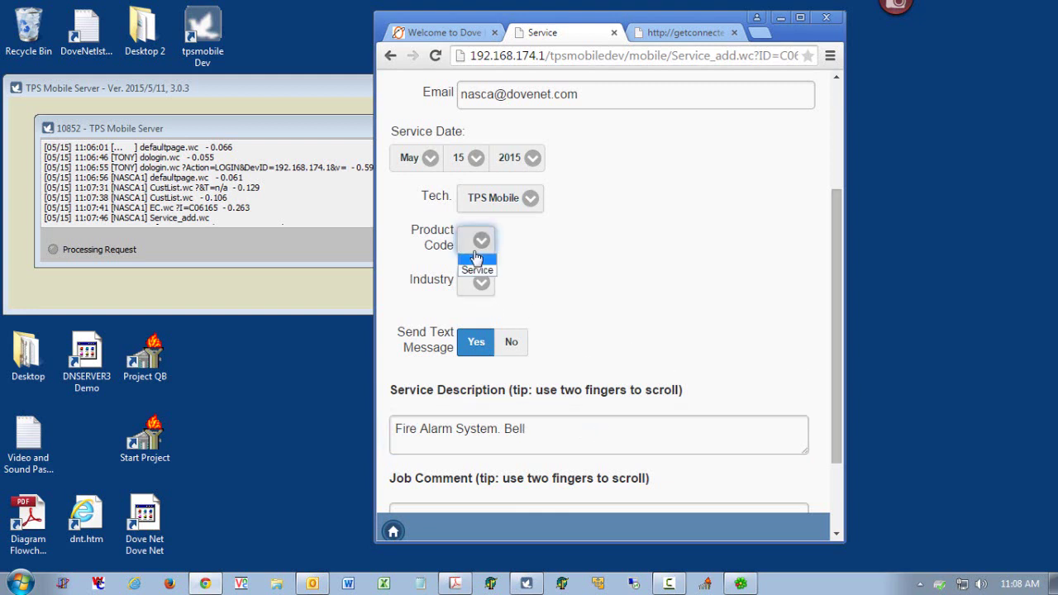
click(477, 264)
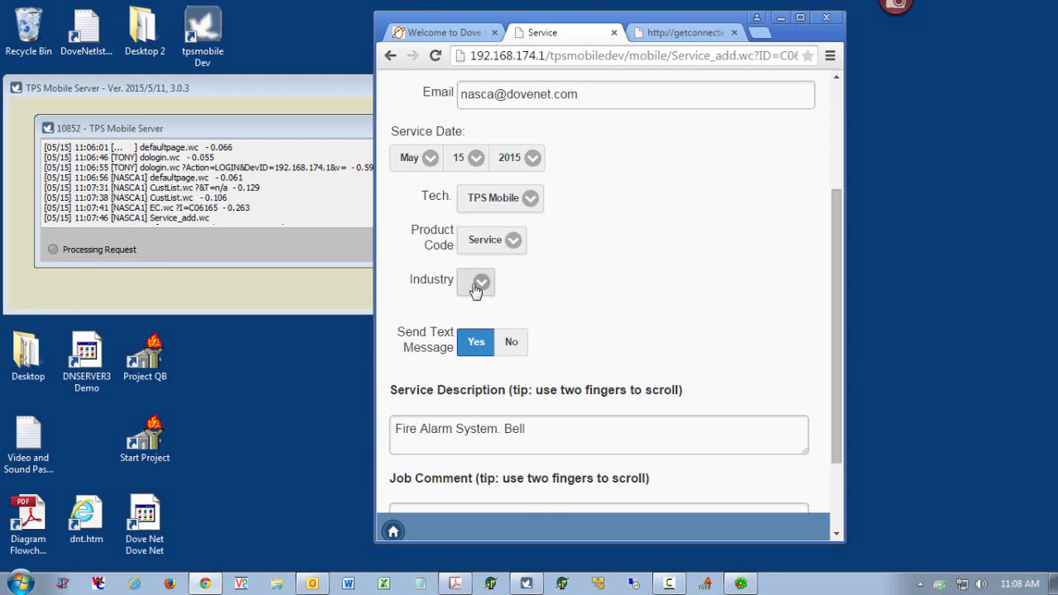
click(478, 286)
click(489, 314)
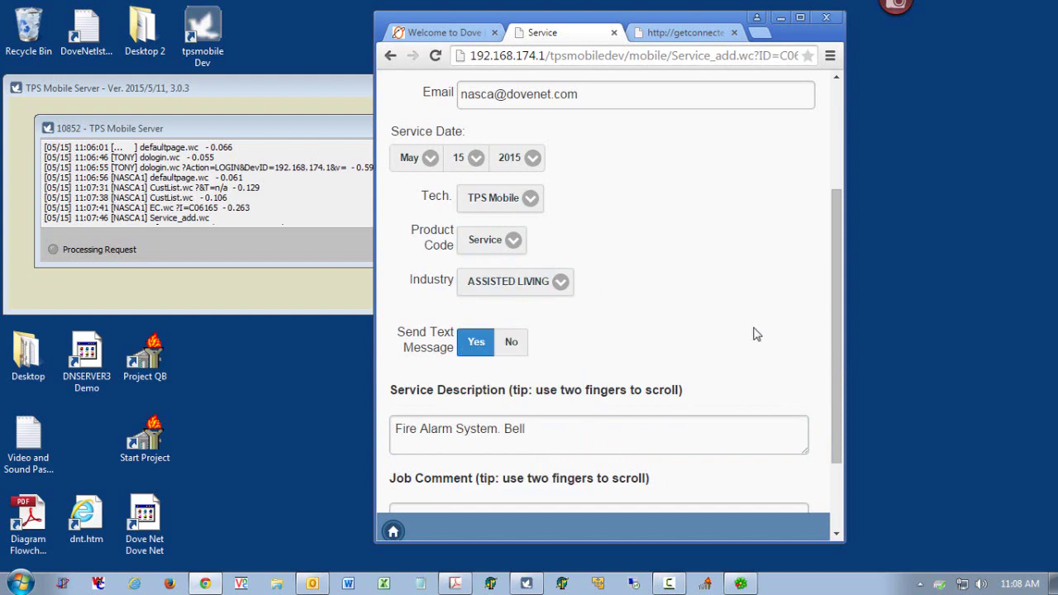
drag(834, 349, 790, 250)
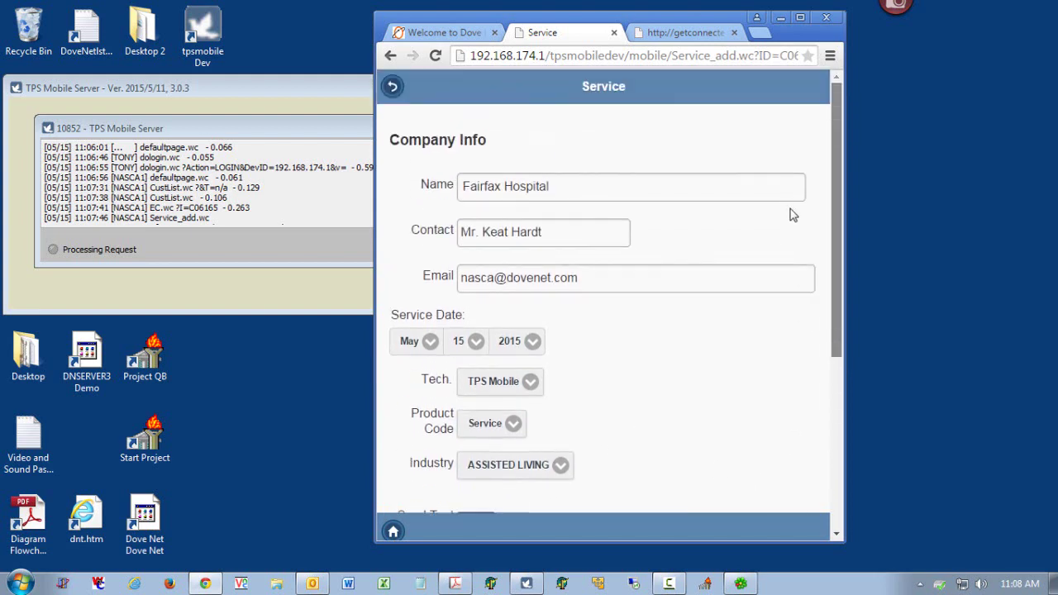
scroll(796, 218, down, 5)
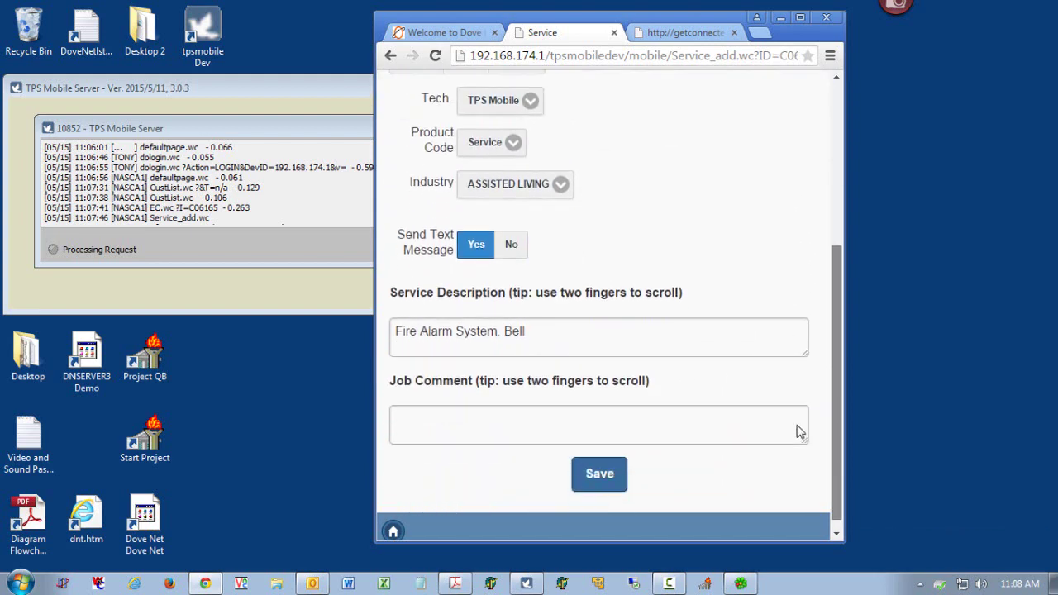
click(599, 461)
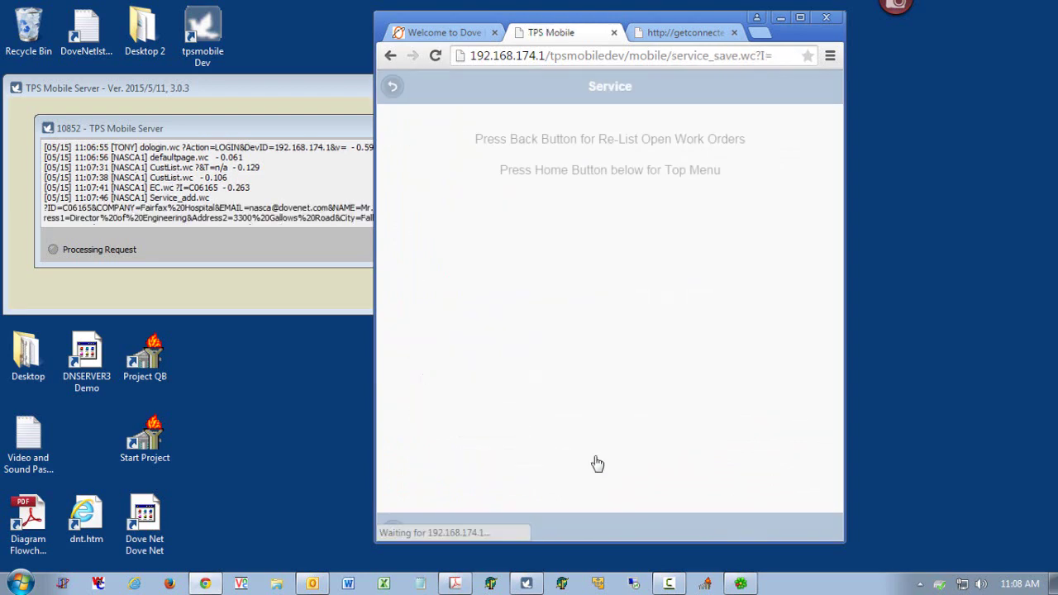
- Return to open work orders, confirm the May 15 Fairfax Hospital entry, and close Chrome
click(394, 86)
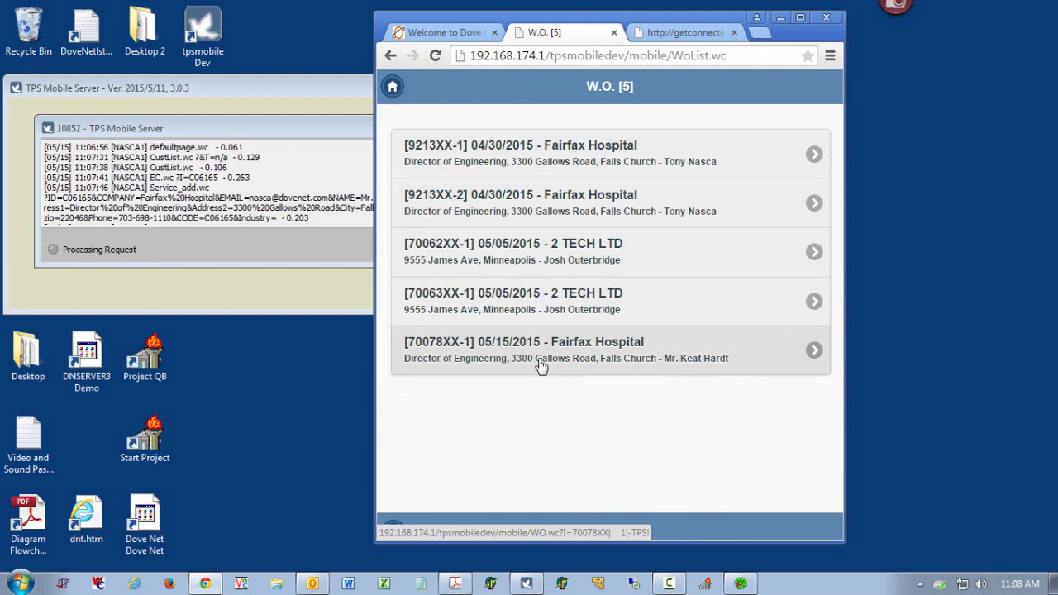
click(670, 584)
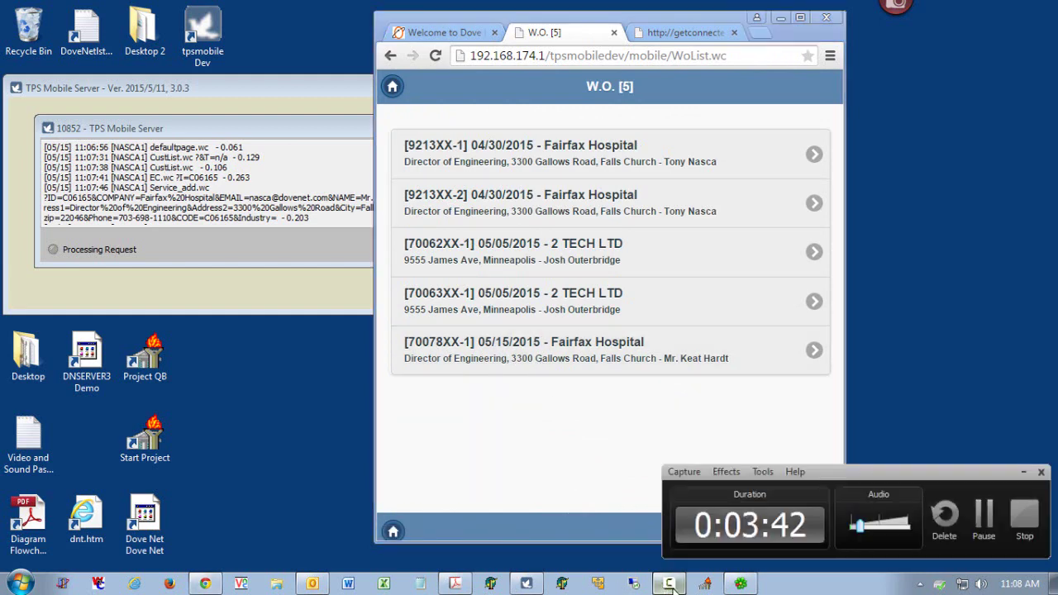
click(979, 511)
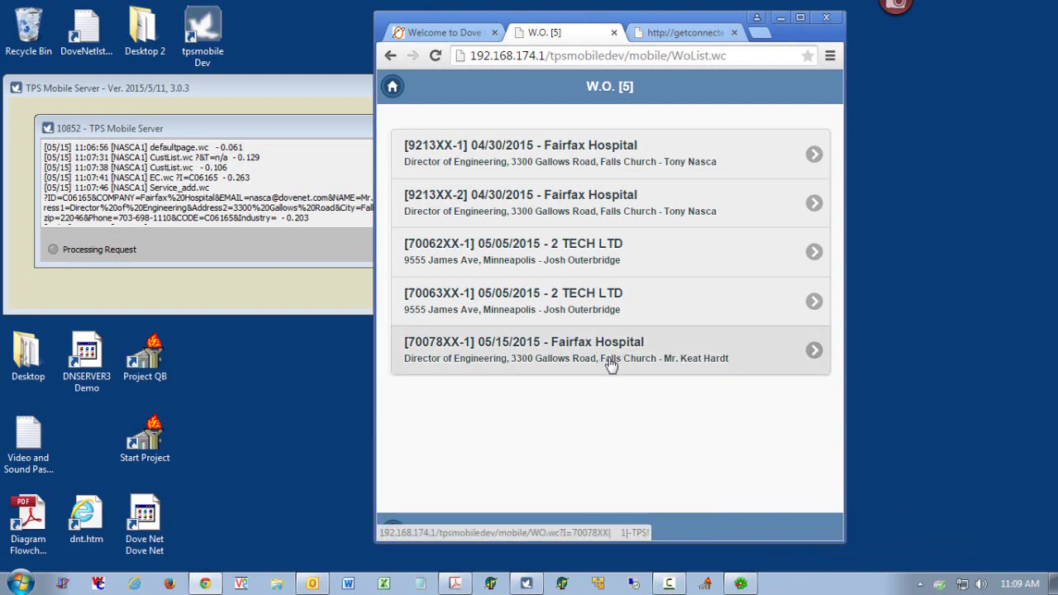
click(827, 17)
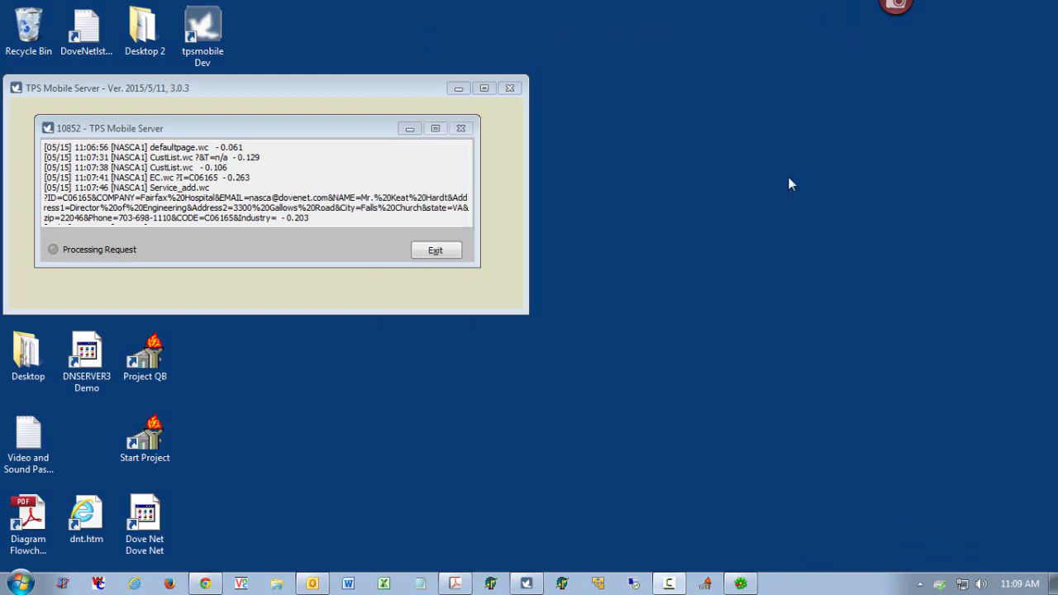
- Launch The Project System and start an S Service project with the DEM user list
click(705, 584)
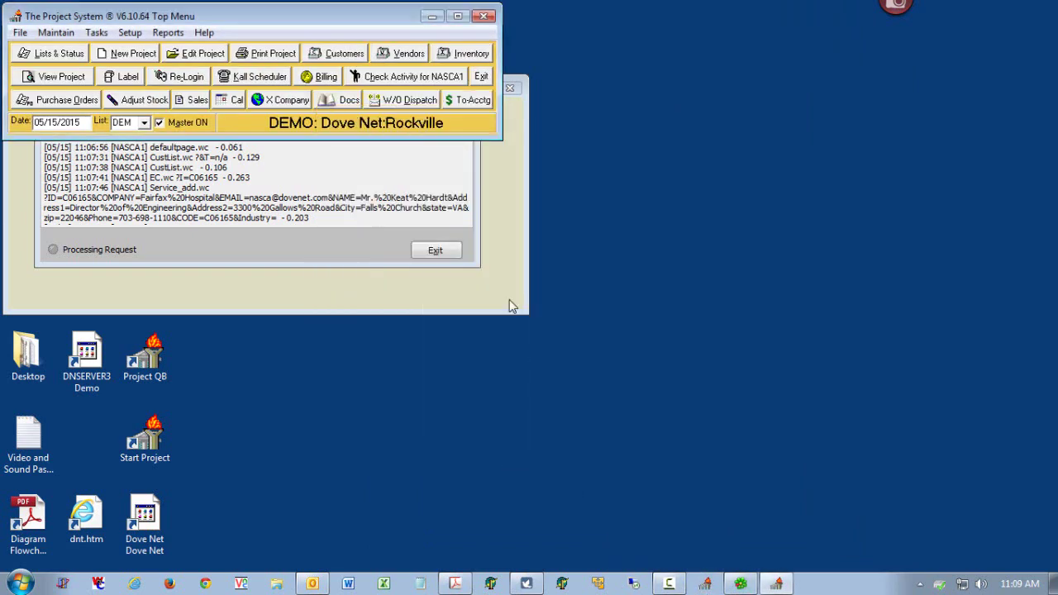
click(124, 55)
click(145, 174)
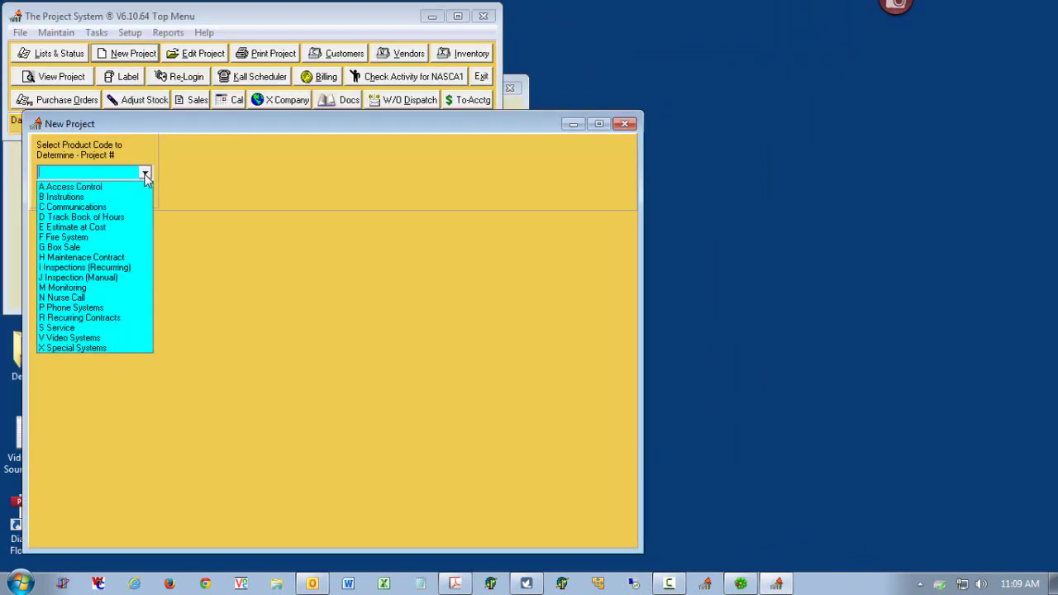
click(112, 327)
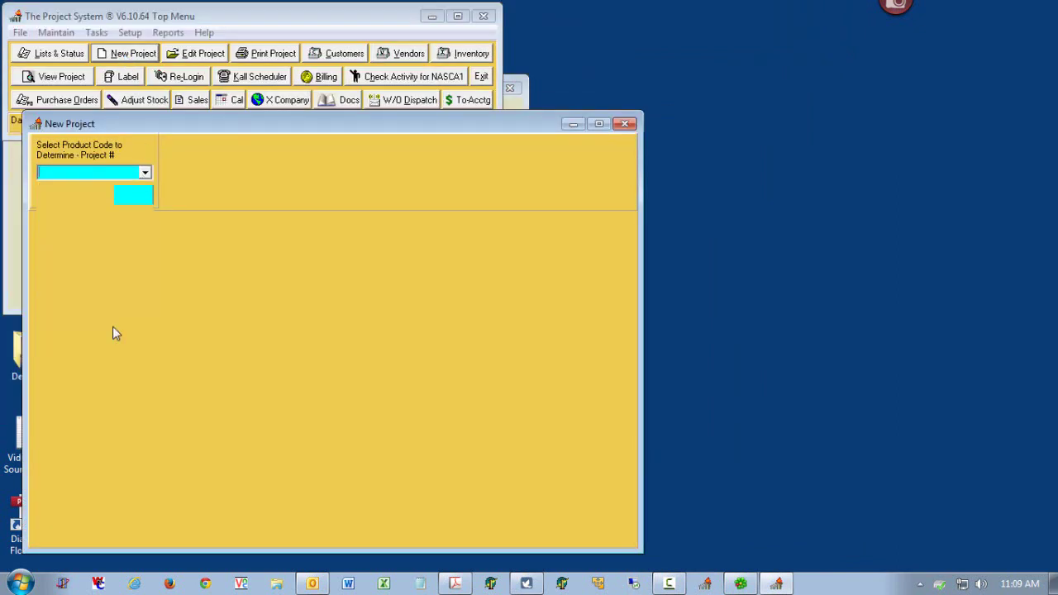
click(128, 197)
click(208, 196)
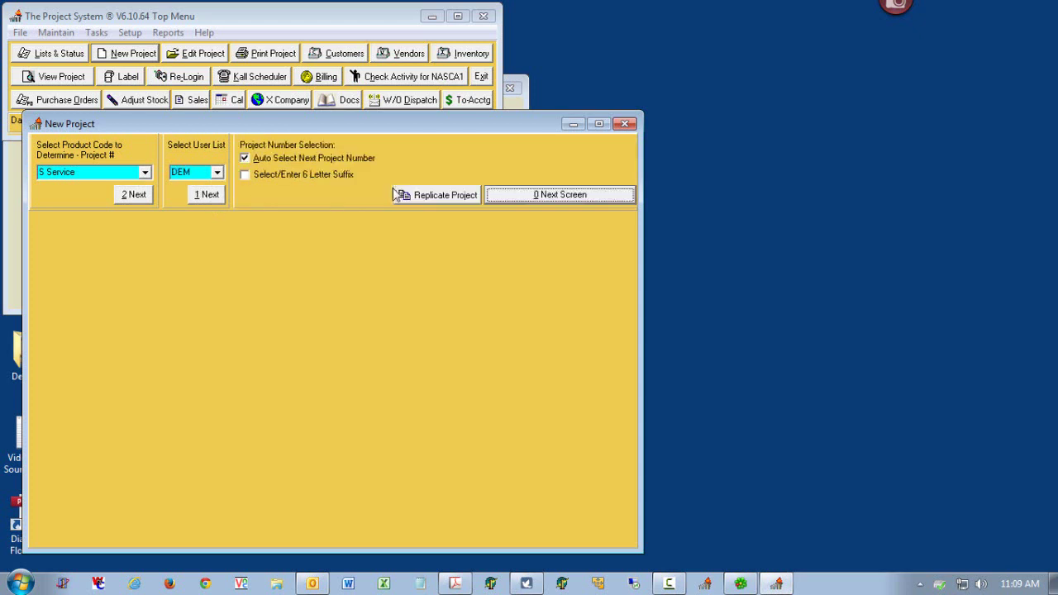
click(550, 195)
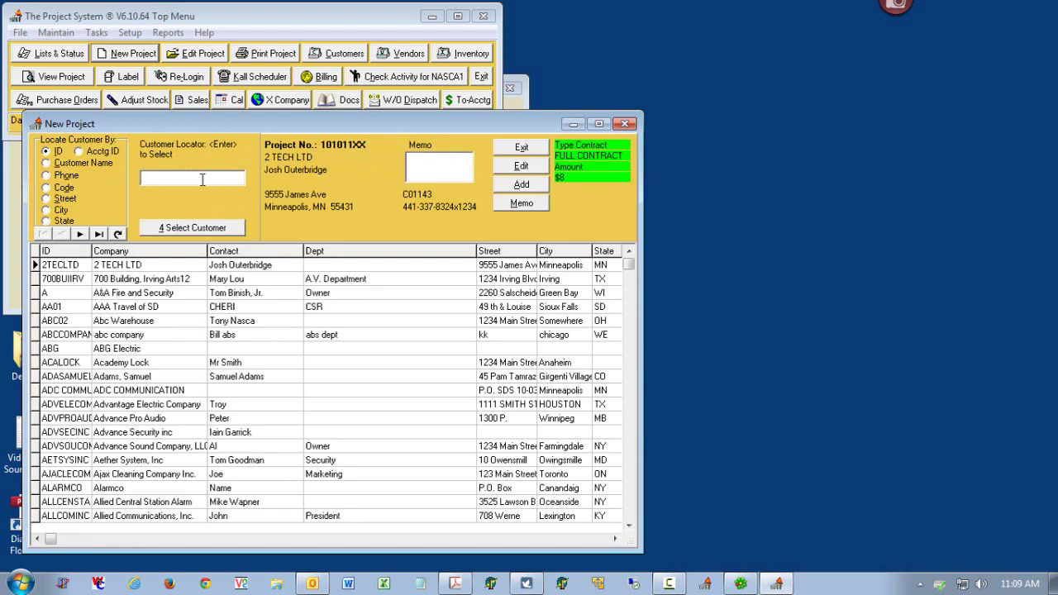
- Pick Saint Francis Hospital via locator 'SAI', choose a stored ship address, and open the project form
text(SAI)
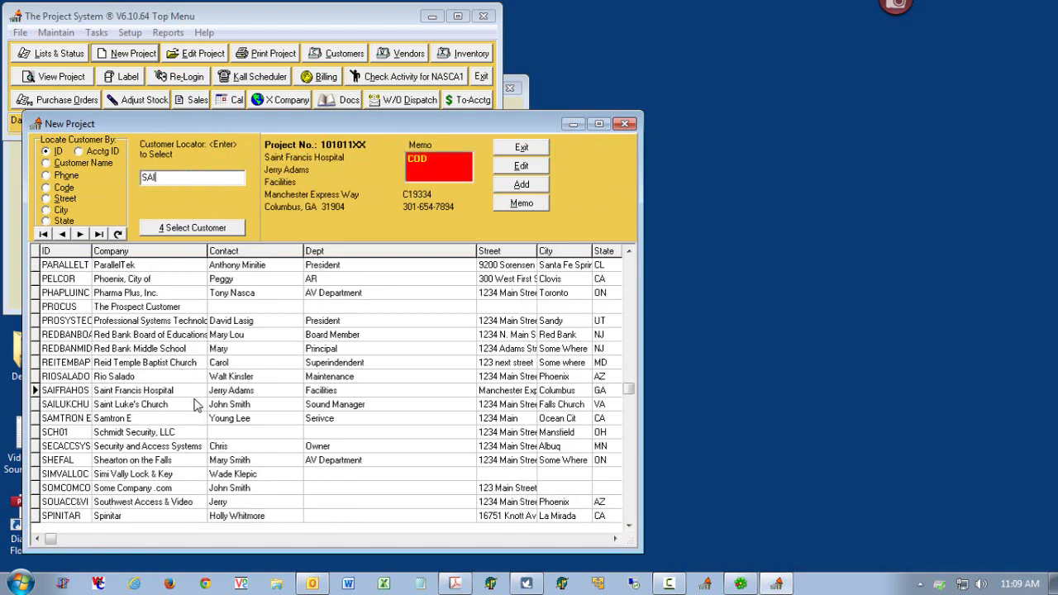
click(193, 392)
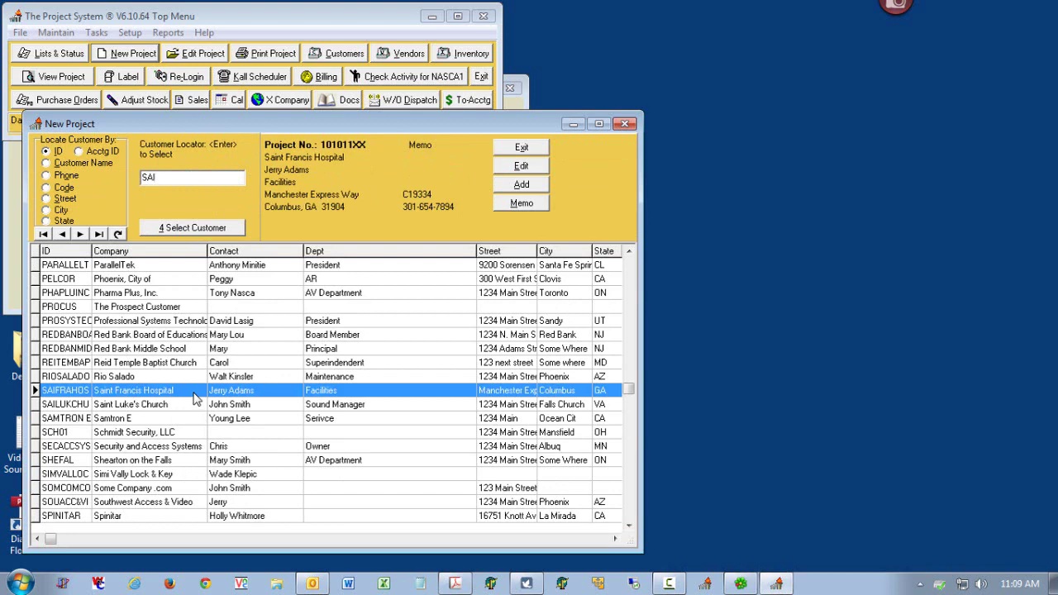
double_click(193, 393)
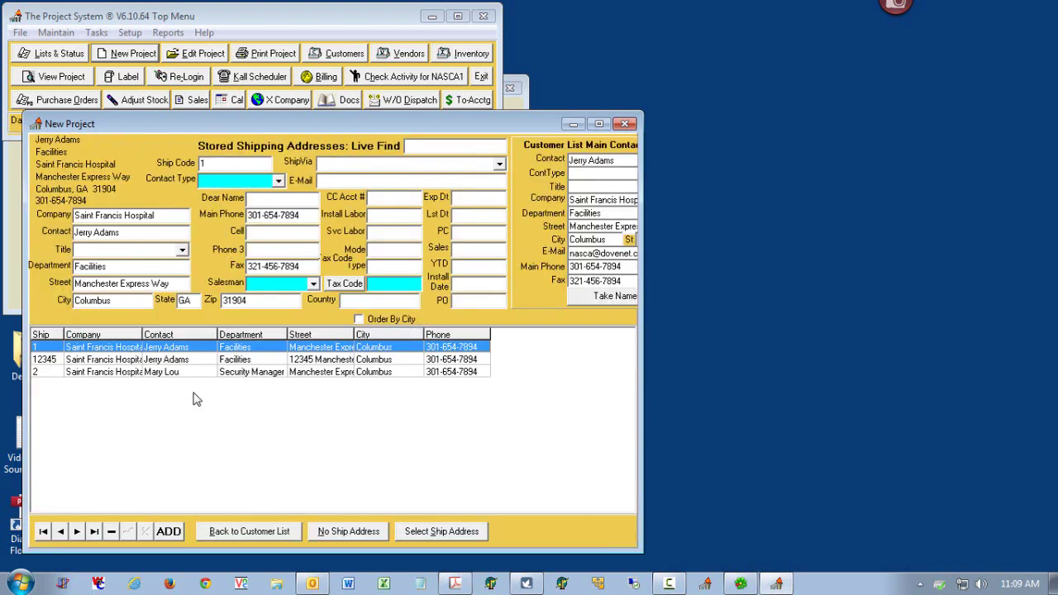
double_click(244, 362)
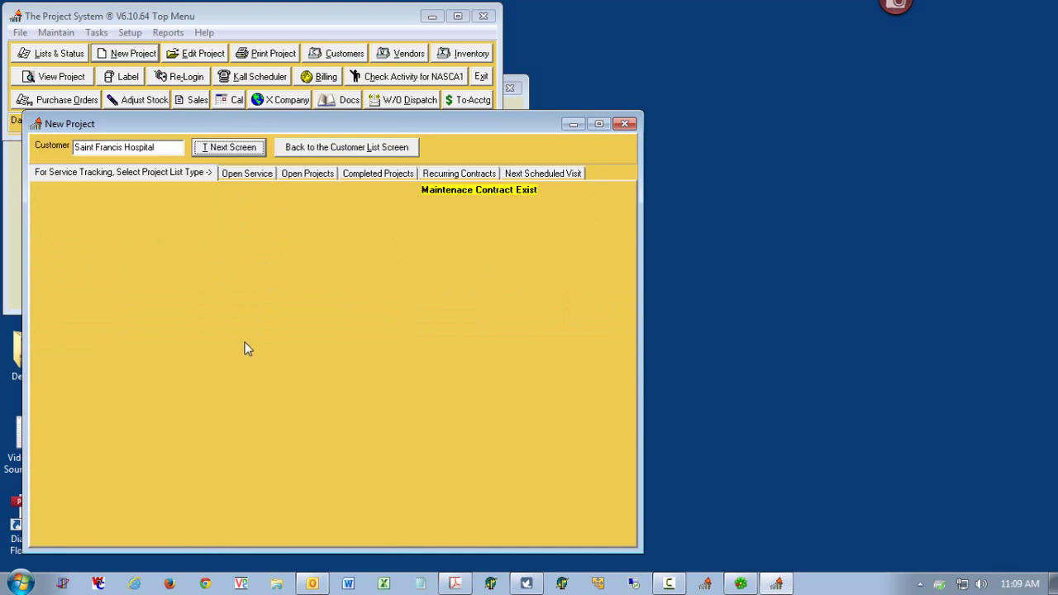
click(221, 149)
click(156, 172)
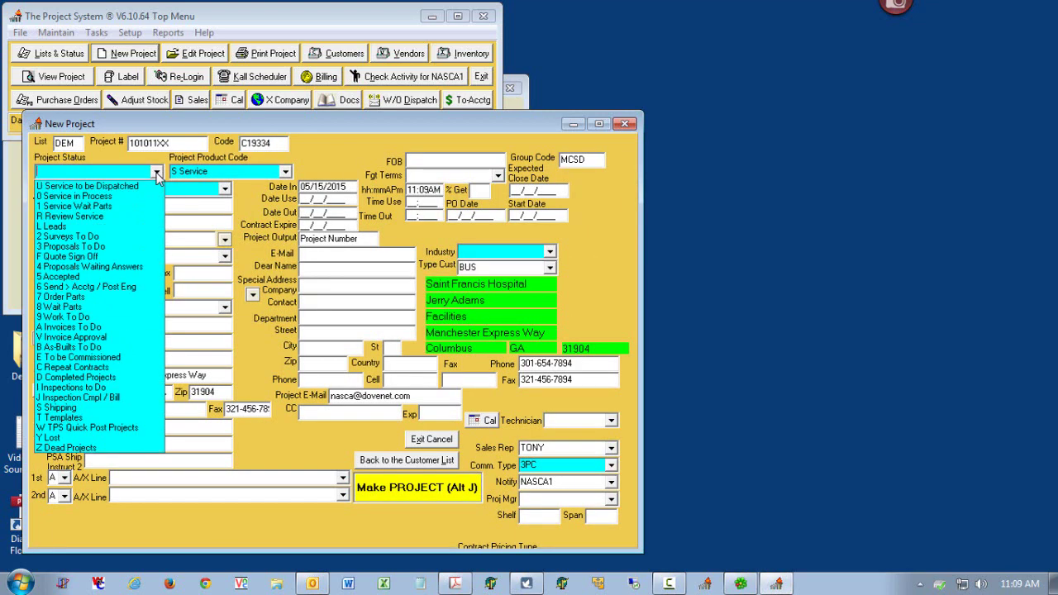
- Set status 0 Service in Process, title 'Fire System, Bells Rigging', and industry ALV ASSISTED LIVING
click(111, 197)
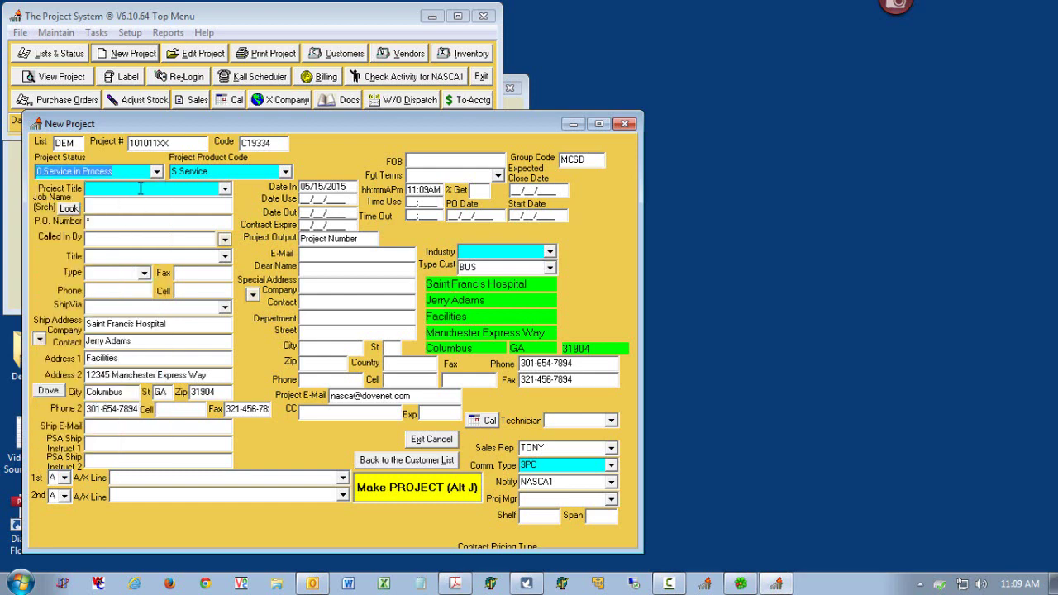
click(141, 189)
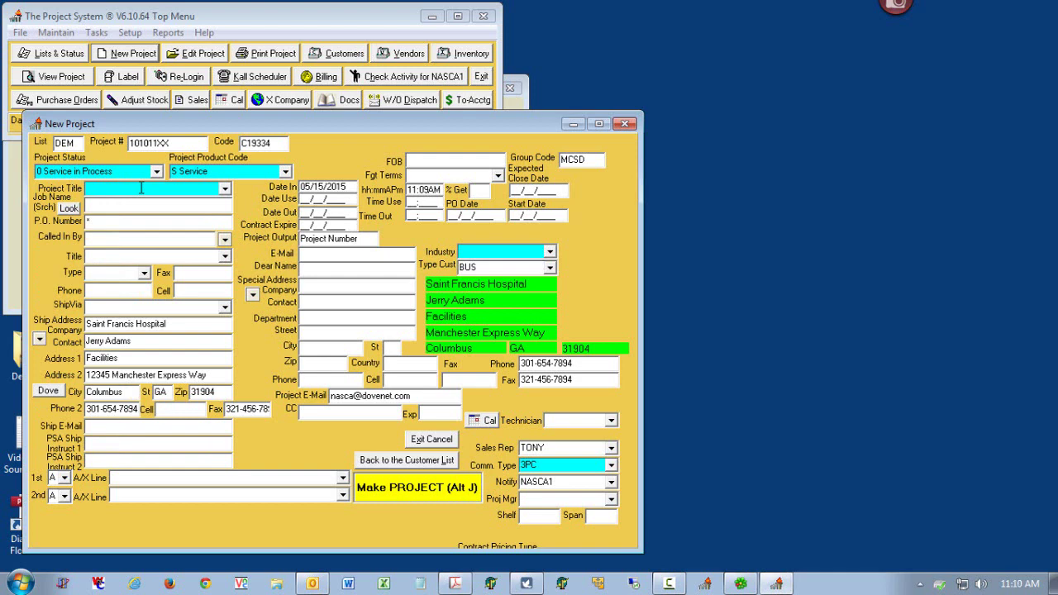
text(Fire System, Bells Rigging)
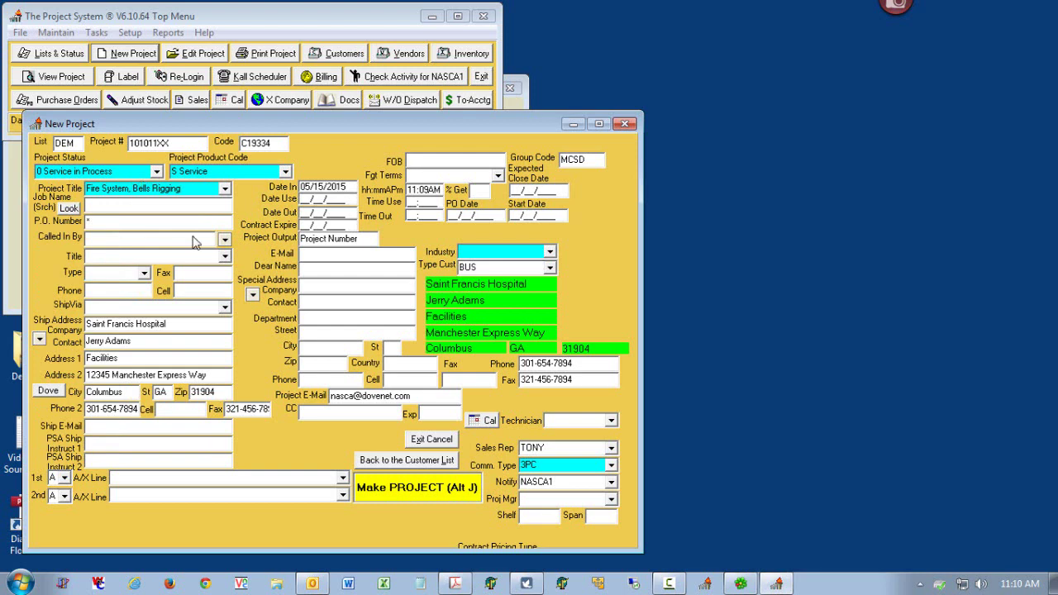
click(550, 253)
click(552, 359)
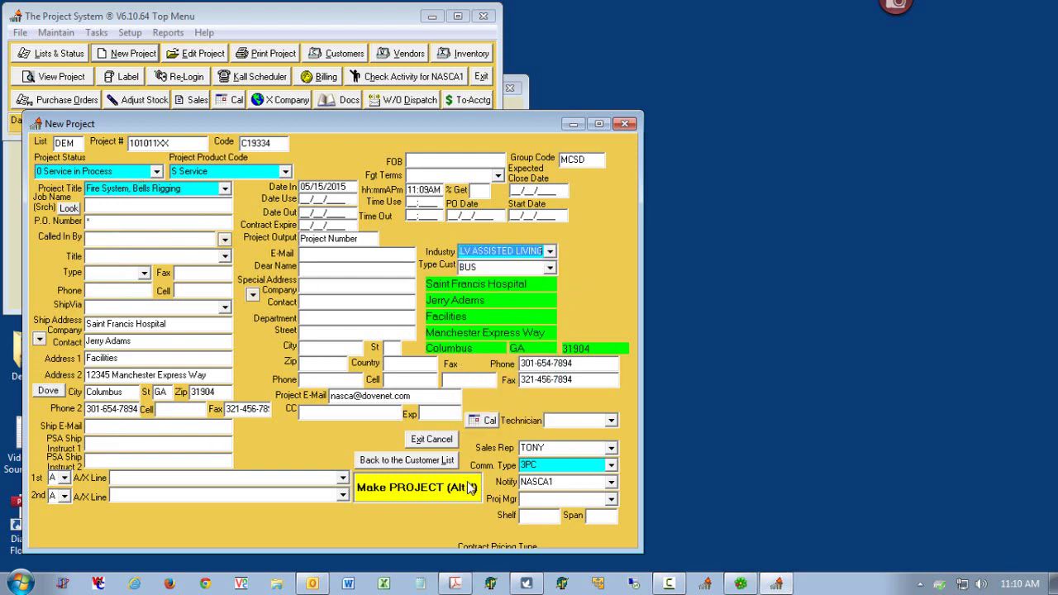
- Add notes 'More Notes 1' and 'More Notes 2', fill in the caller's name, and make the project
click(130, 478)
text(More Notes 1)
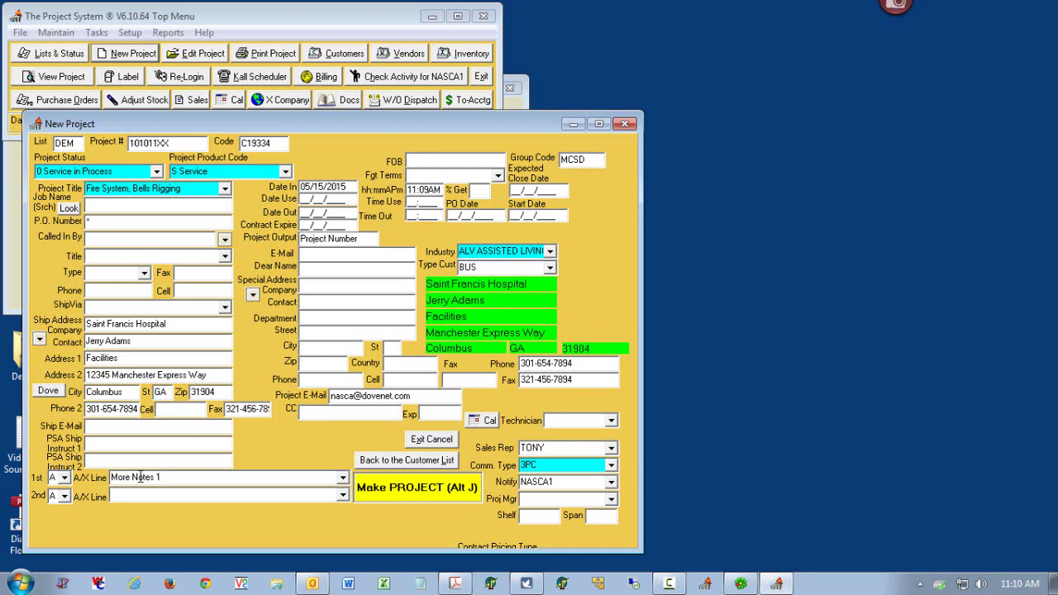
click(134, 496)
text(More Notes 2)
click(111, 242)
text(Tony)
click(405, 491)
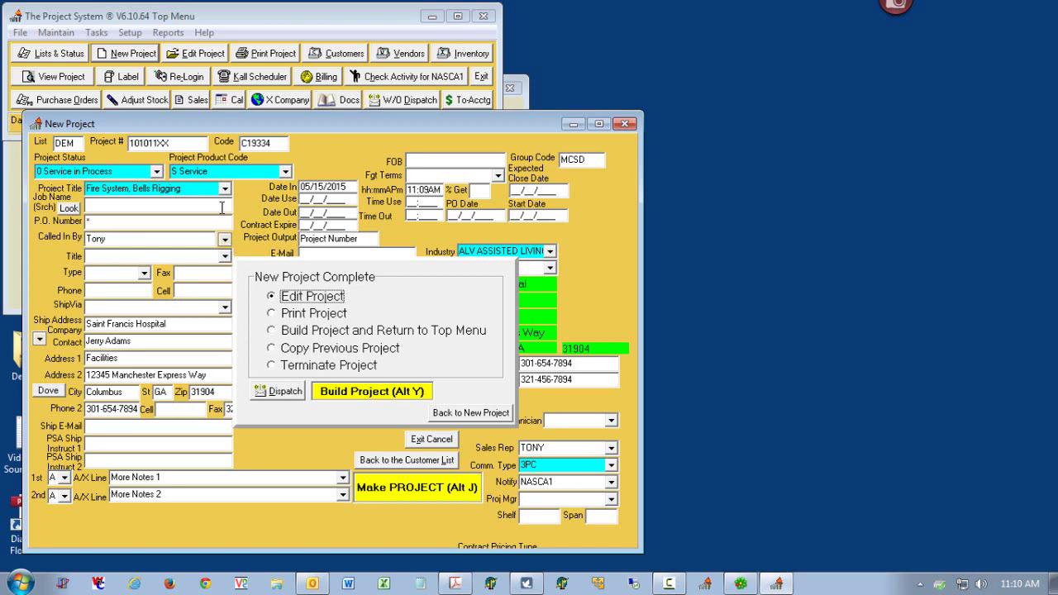
- Keep Edit Project selected in the completion dialog and build the project
click(180, 478)
click(181, 494)
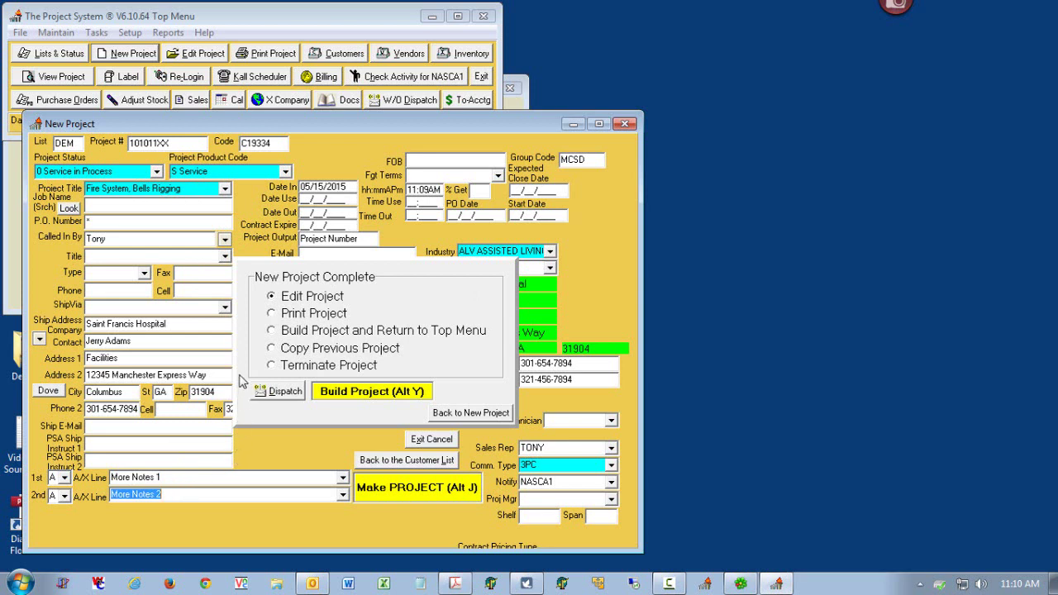
click(294, 301)
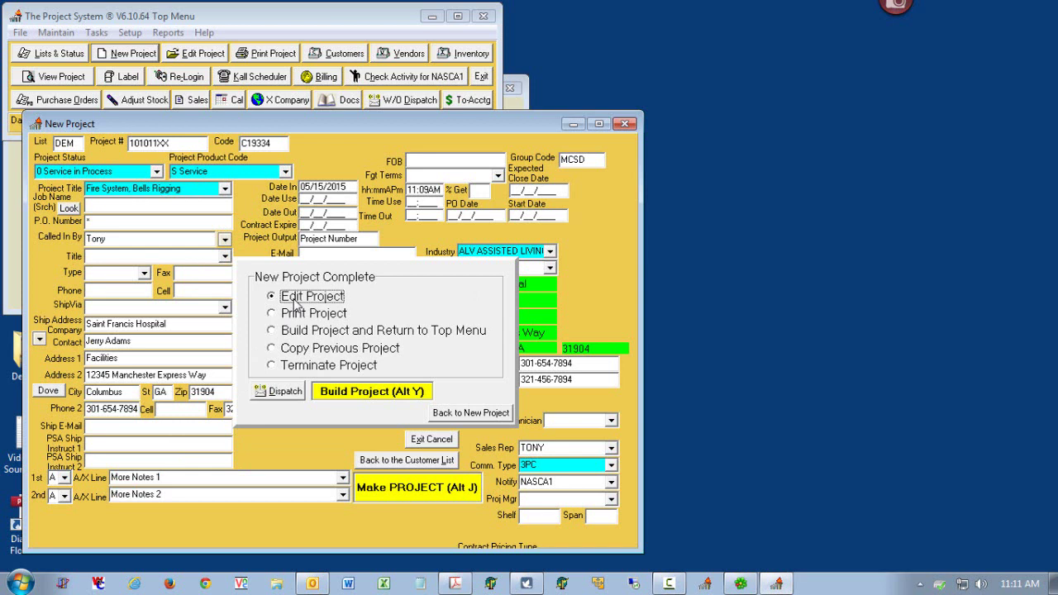
click(208, 188)
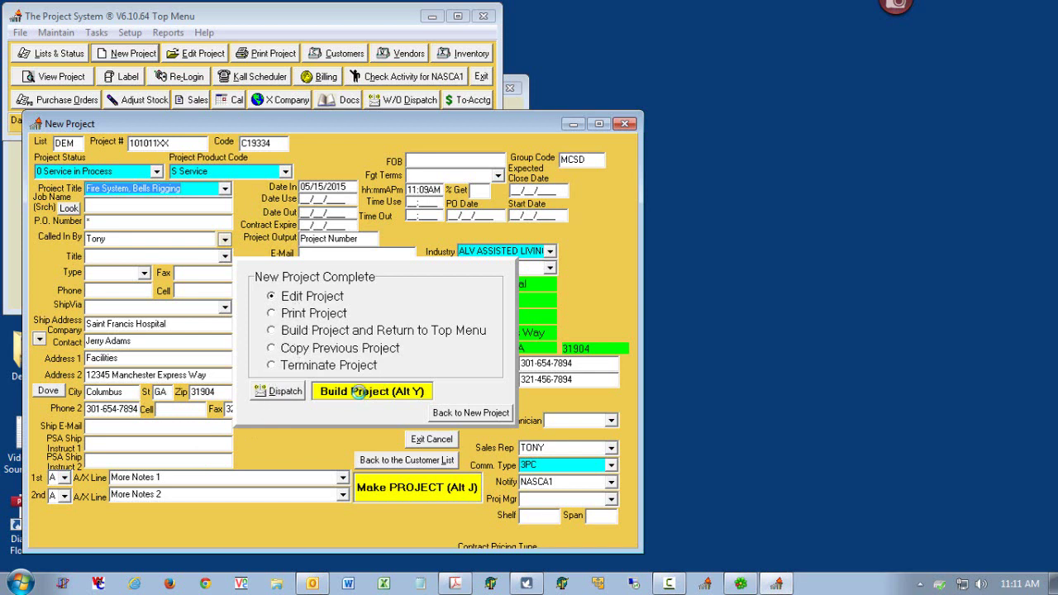
click(355, 392)
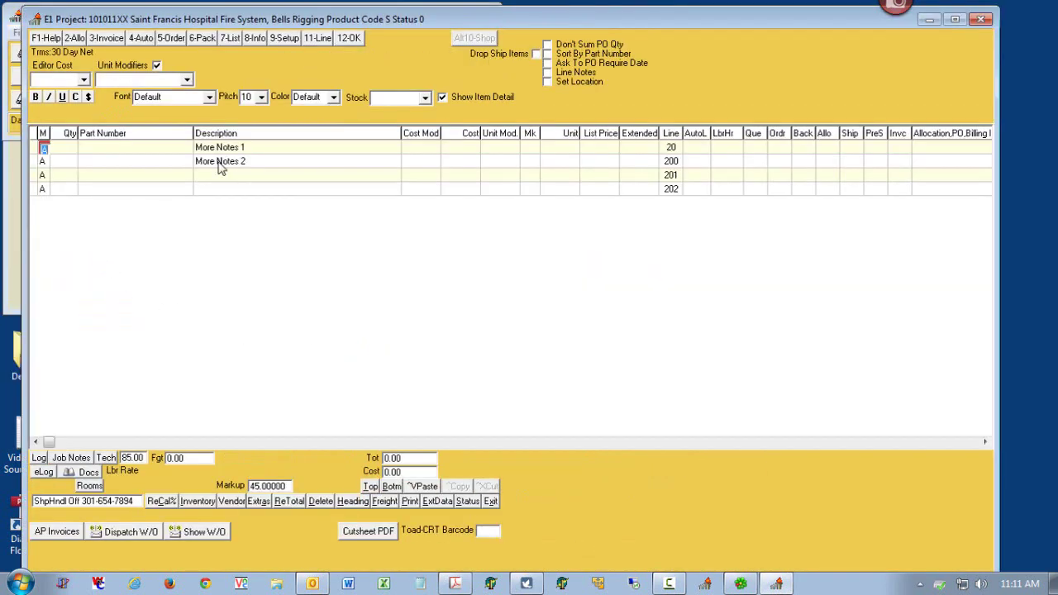
- Create memo line 202 reading 'More Notes 3' with the M line editor
click(56, 191)
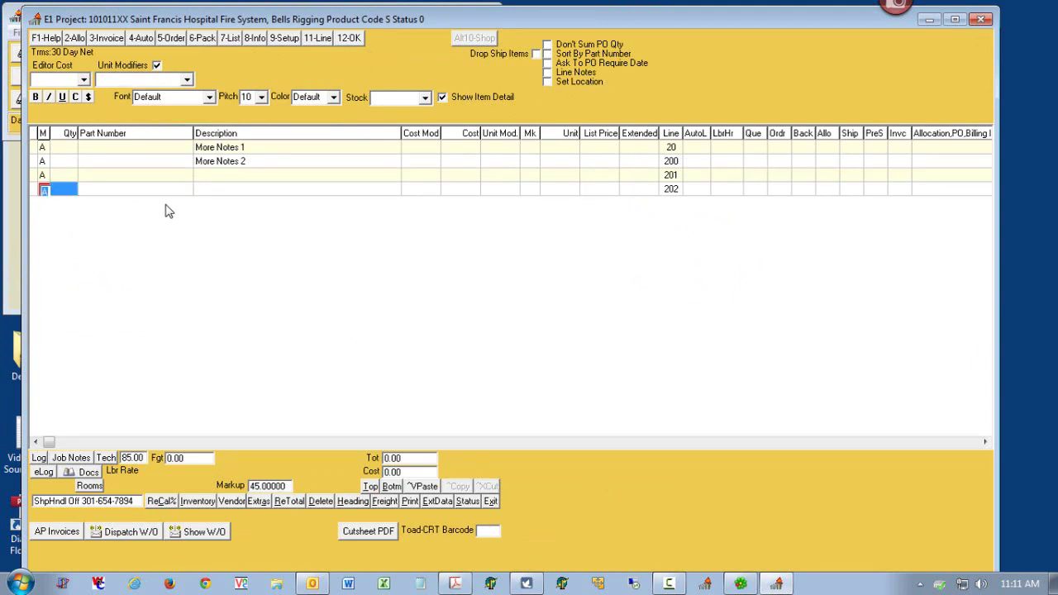
text(M)
text(More)
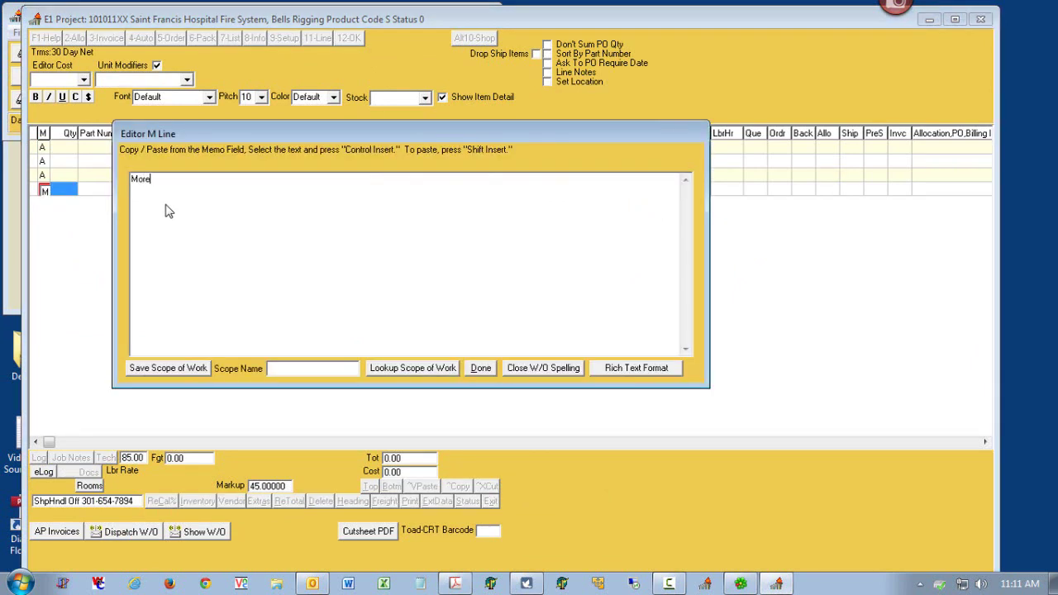
text( Notes 3)
click(482, 368)
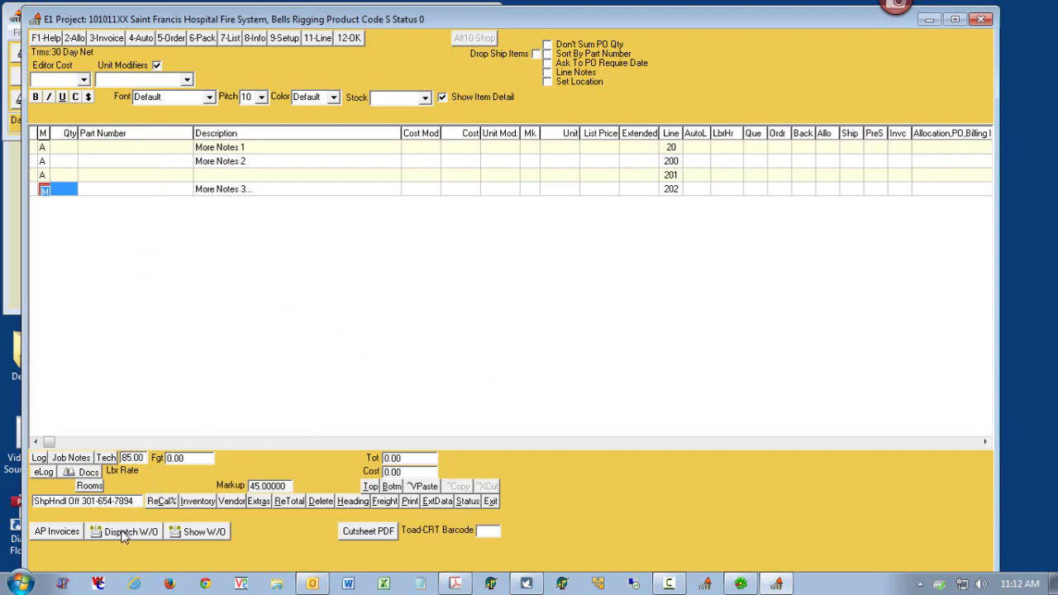
- Open Dispatch W/O, issue it to tech unit TPSM, and create the work order
click(123, 534)
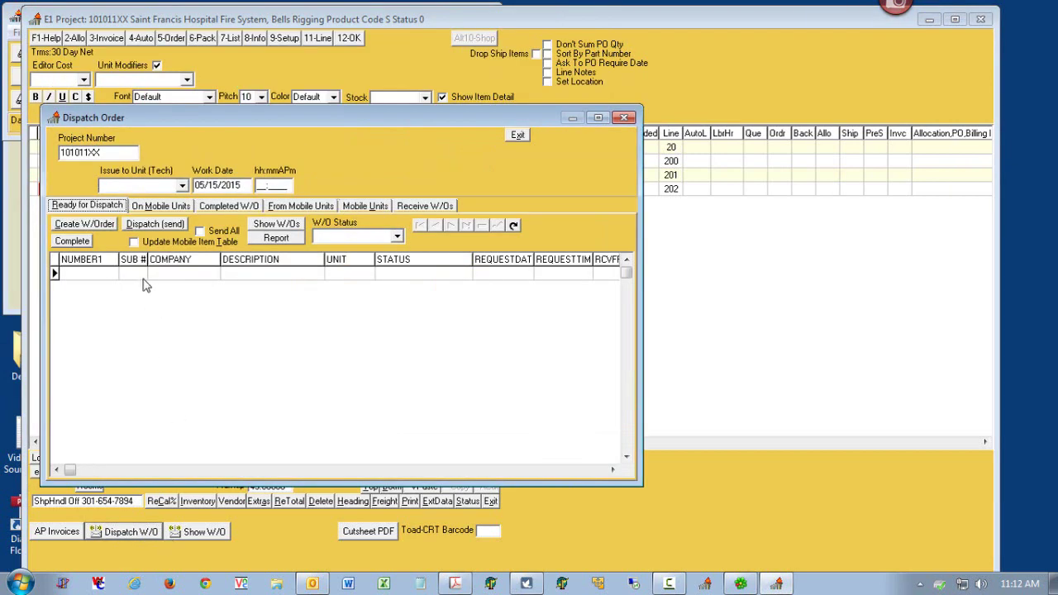
click(182, 186)
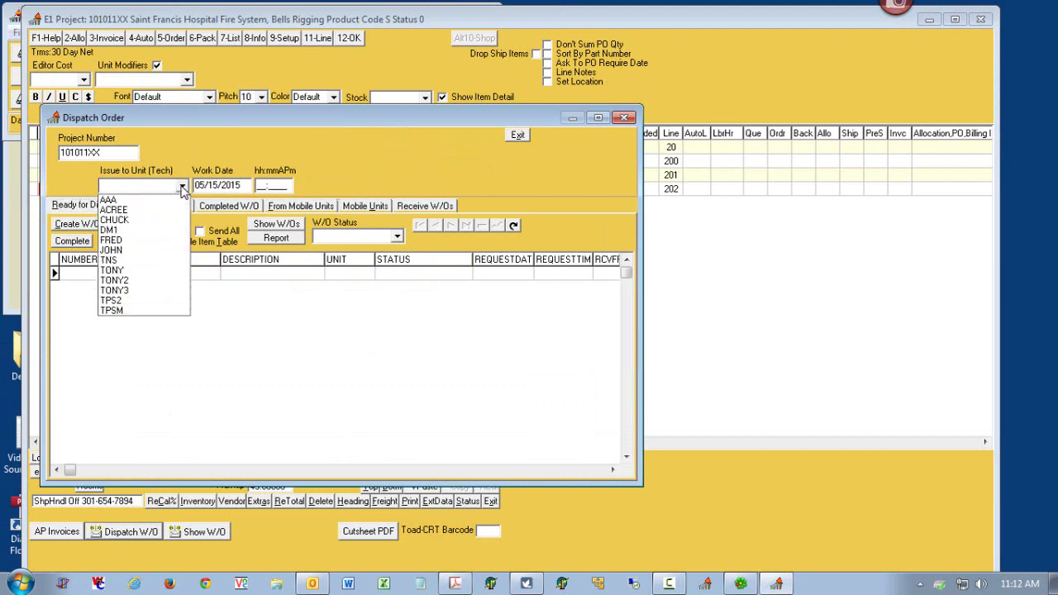
click(154, 311)
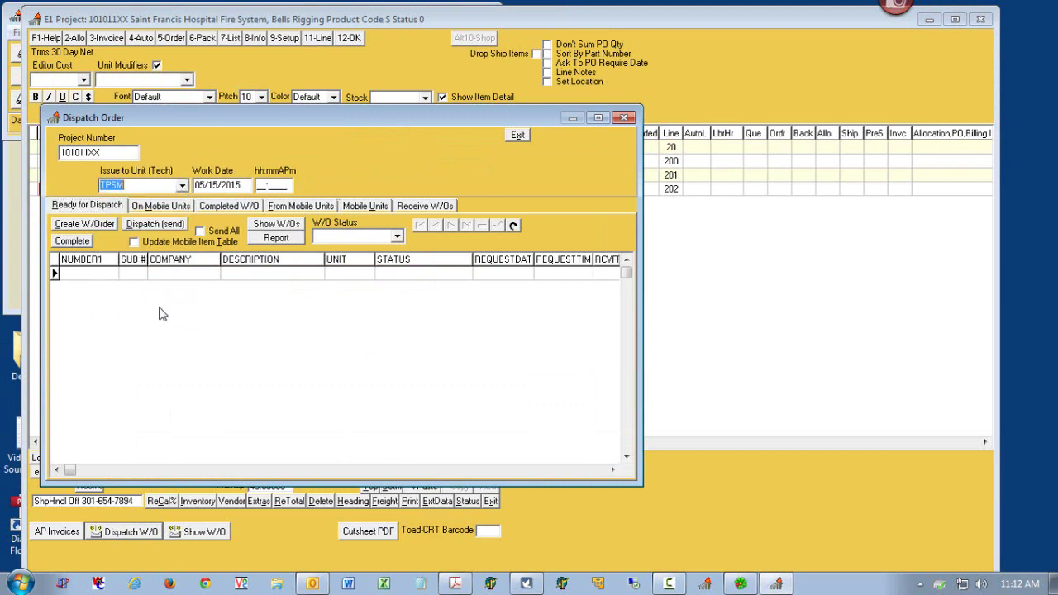
click(83, 225)
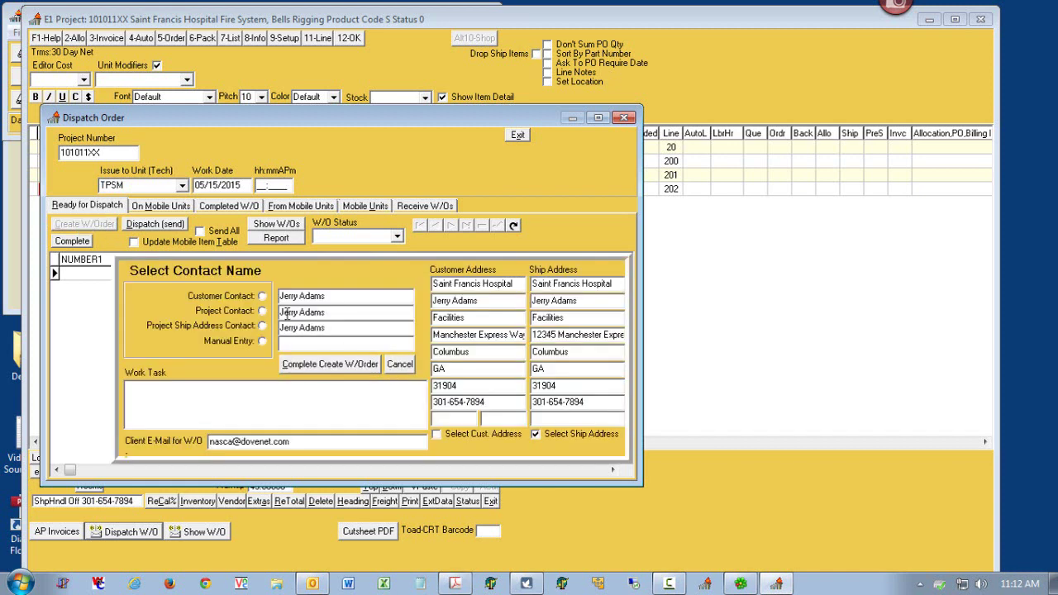
- Switch the work order contact to Manual Entry and type the contact text
click(262, 310)
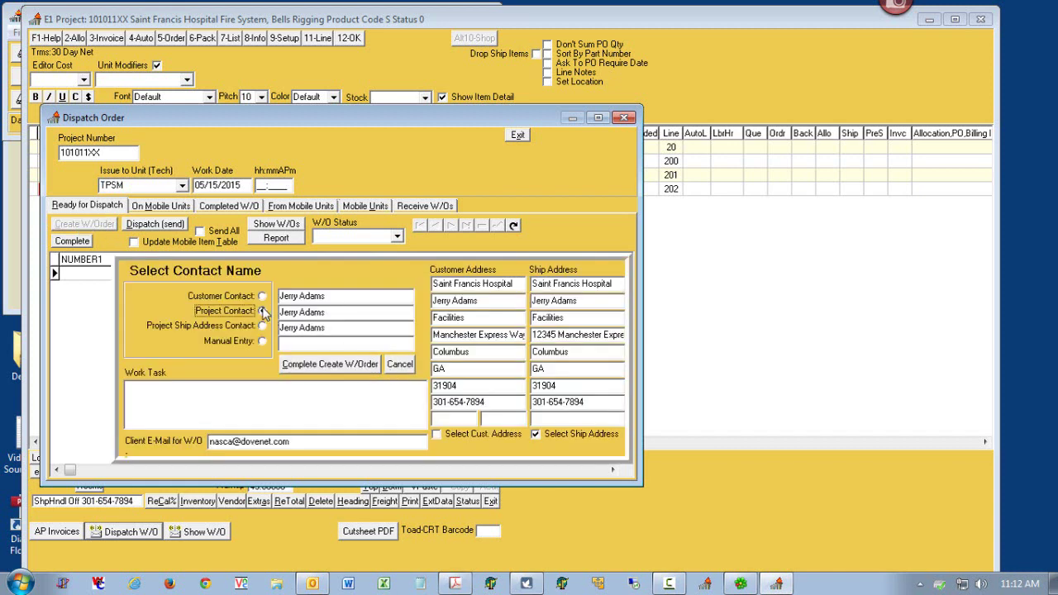
click(331, 314)
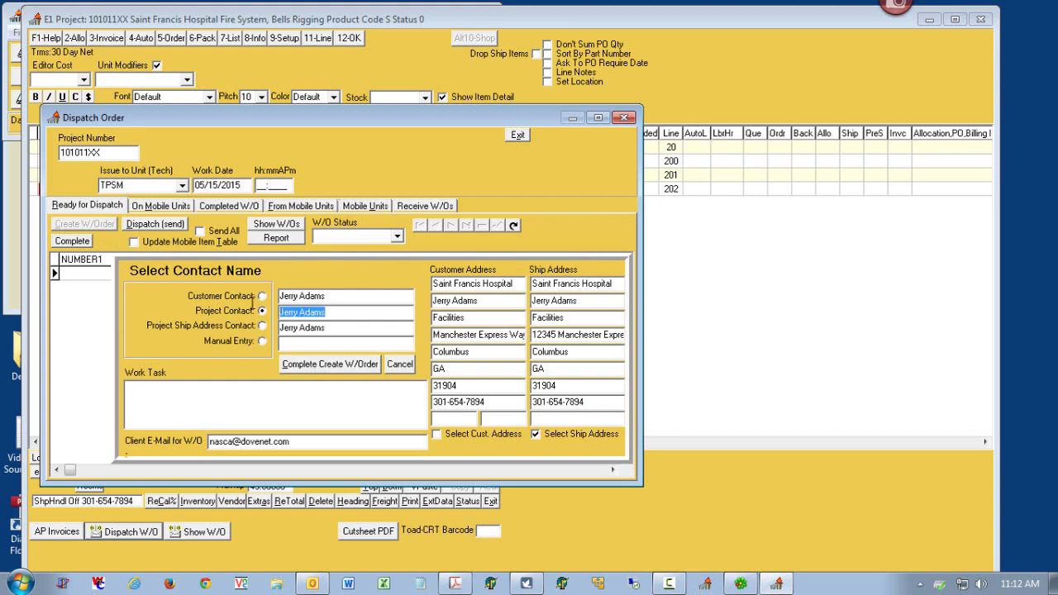
click(262, 341)
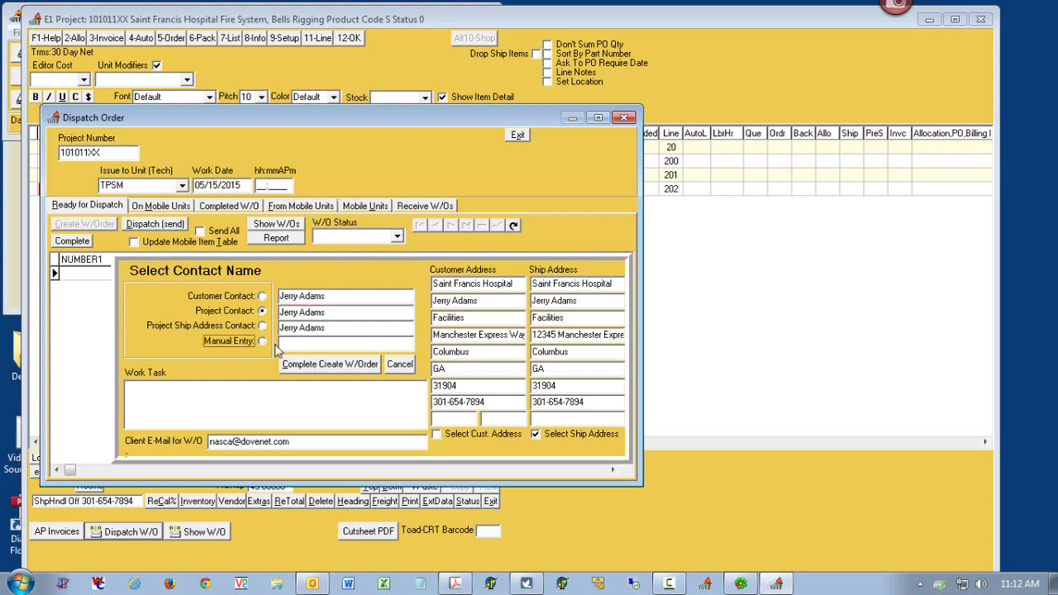
click(302, 346)
click(262, 326)
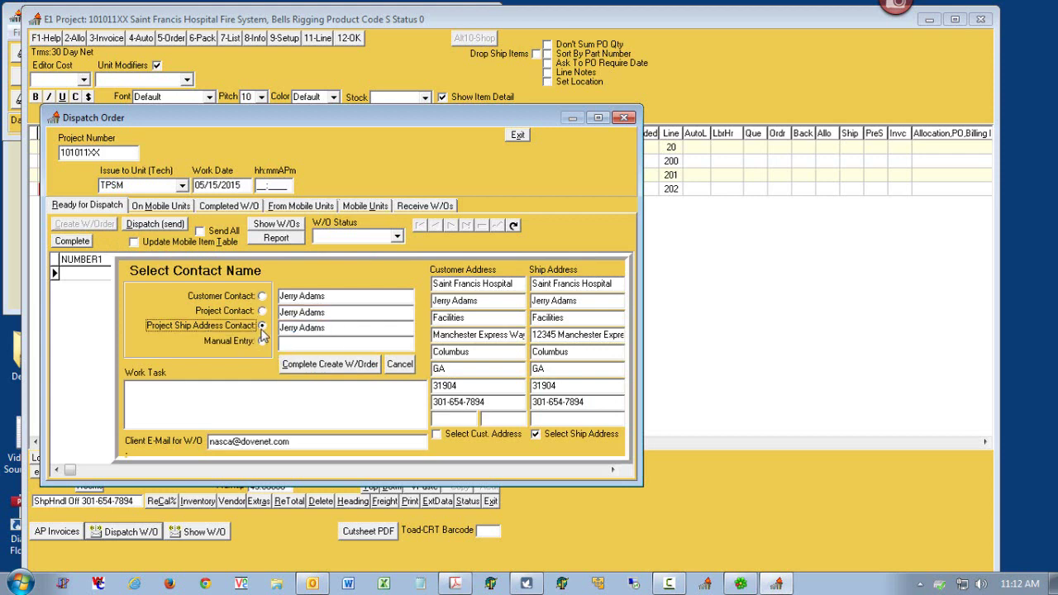
click(263, 341)
click(304, 347)
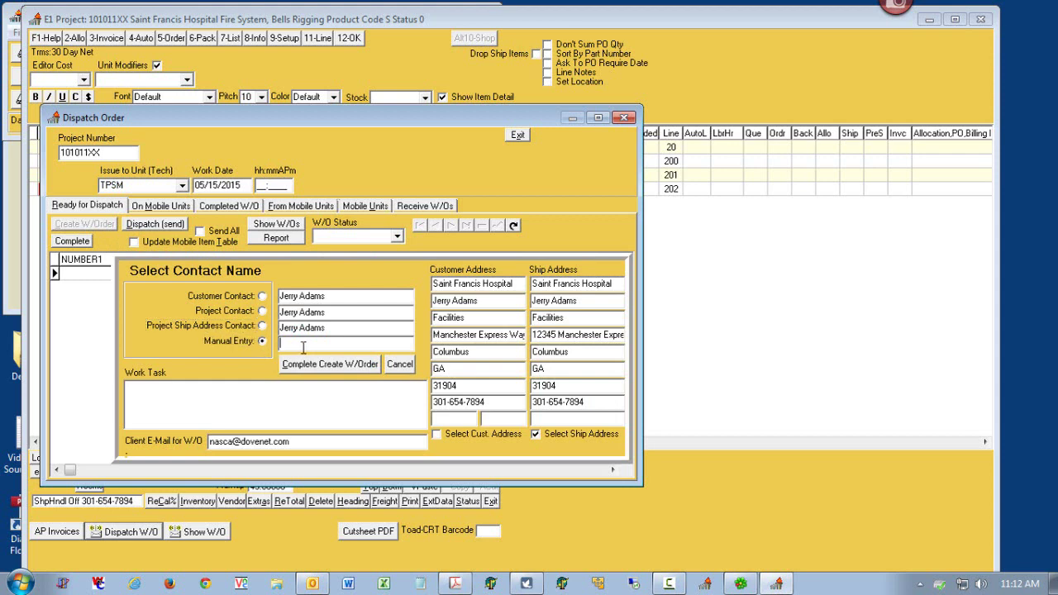
text(Tony is Contact)
- Enter the work task 'More Note 4' and keep the ship address selected
click(257, 398)
text(More Noe)
key(BackSpace)
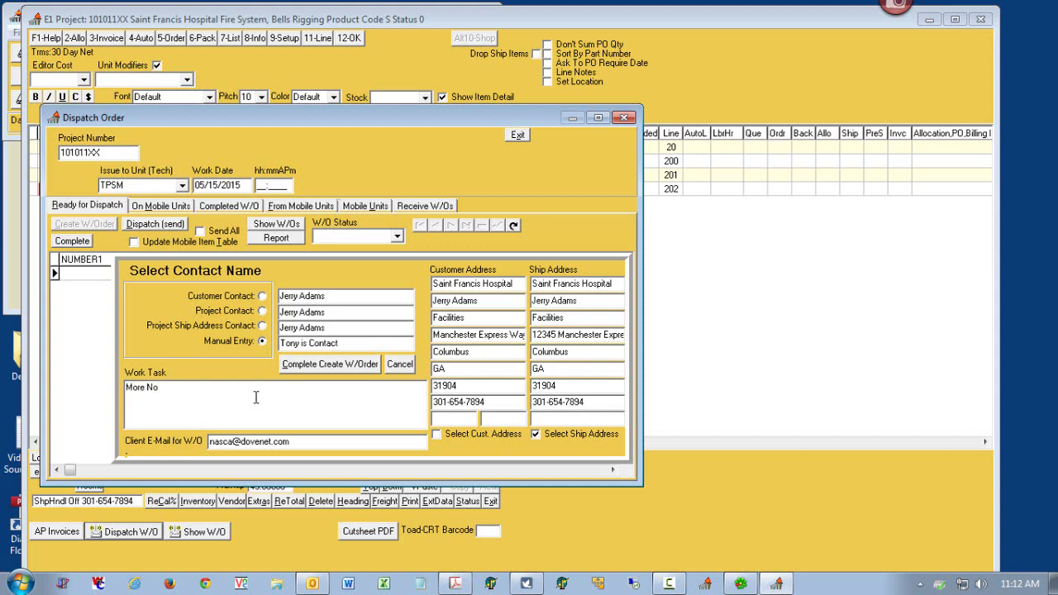
text(te 4)
drag(187, 387, 110, 374)
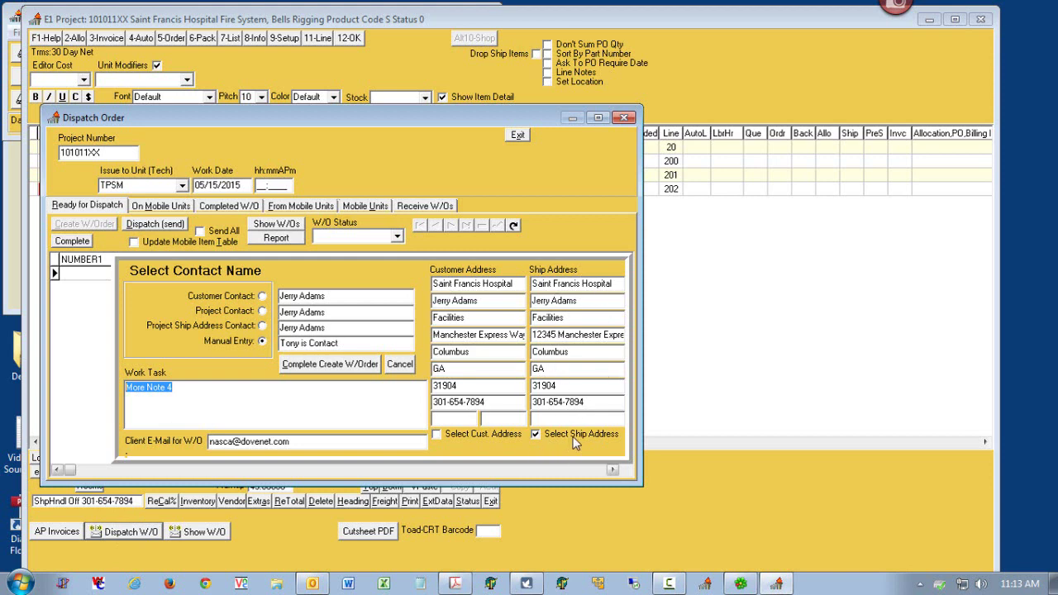
click(465, 436)
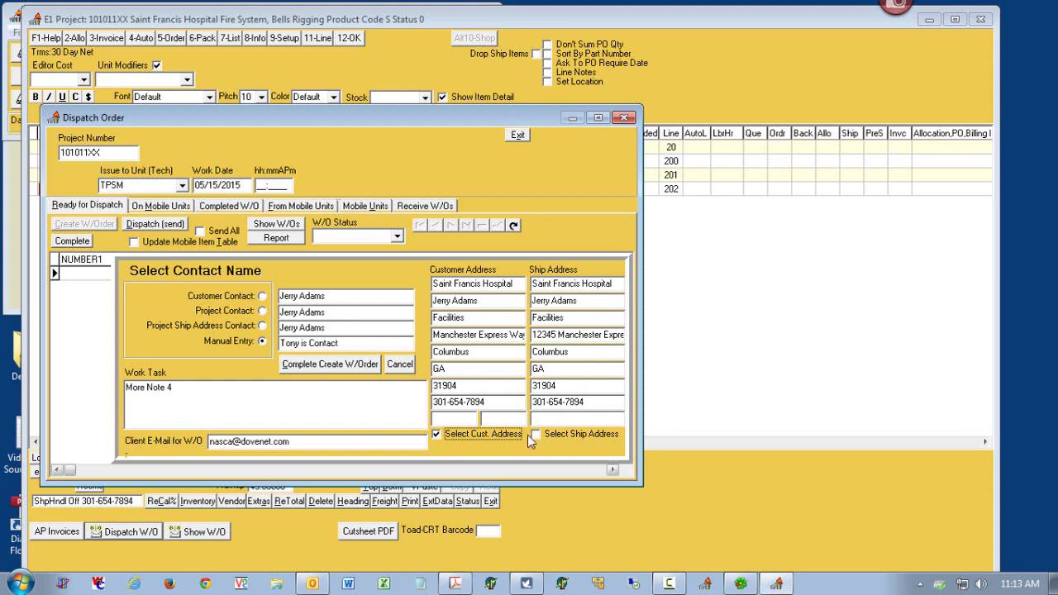
click(535, 435)
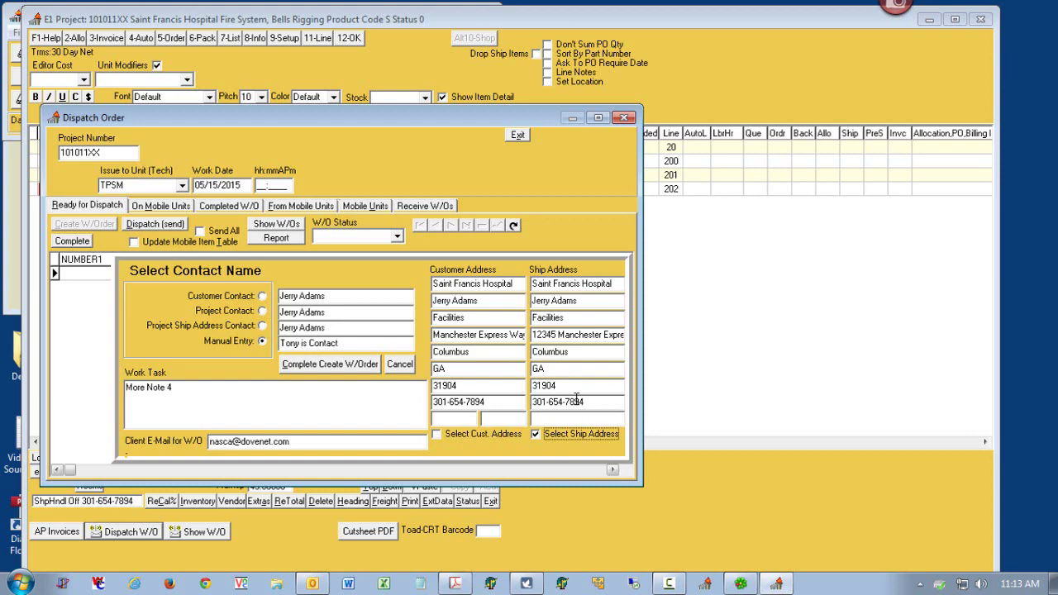
- Send the work order to mobile, close the Dispatch Order and project windows, and exit
click(310, 365)
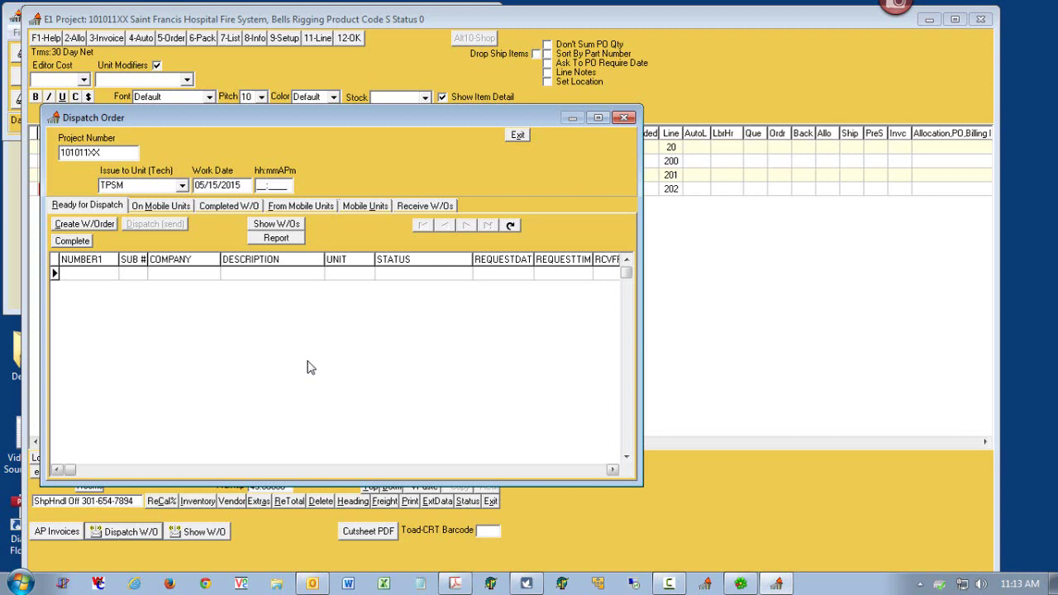
click(625, 118)
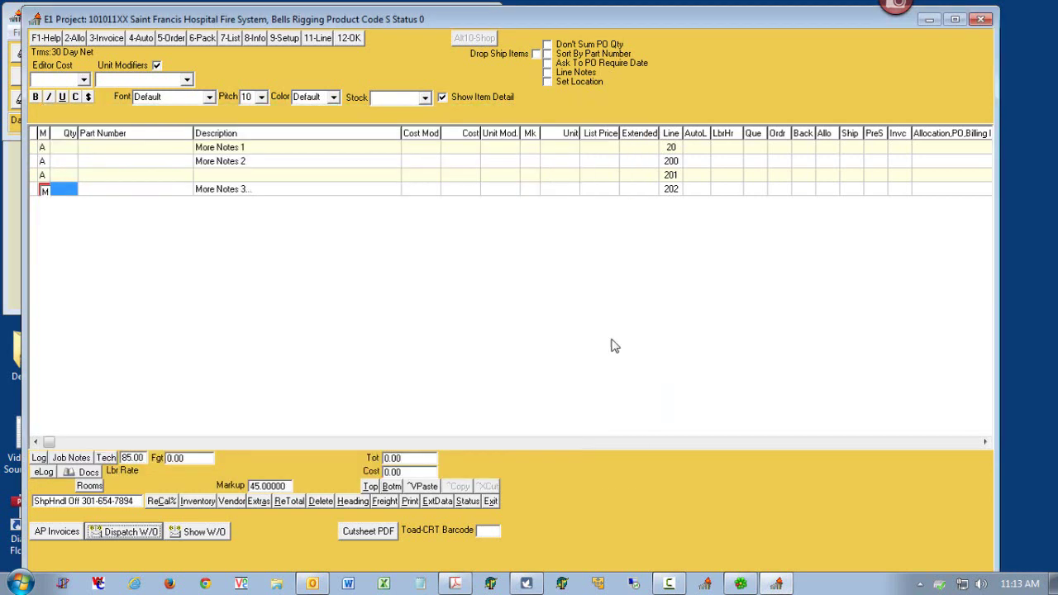
click(490, 501)
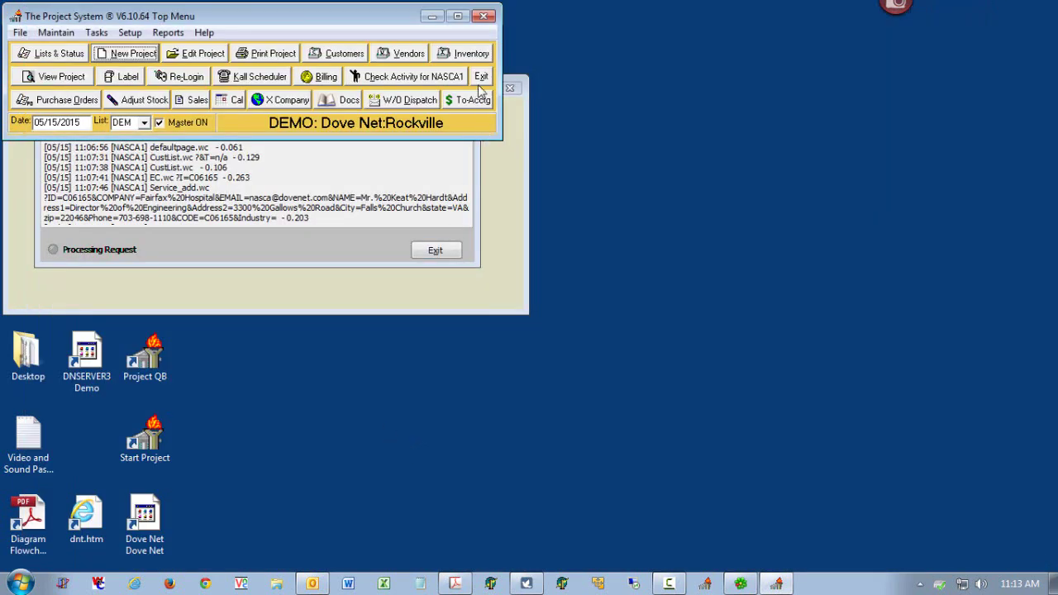
click(482, 77)
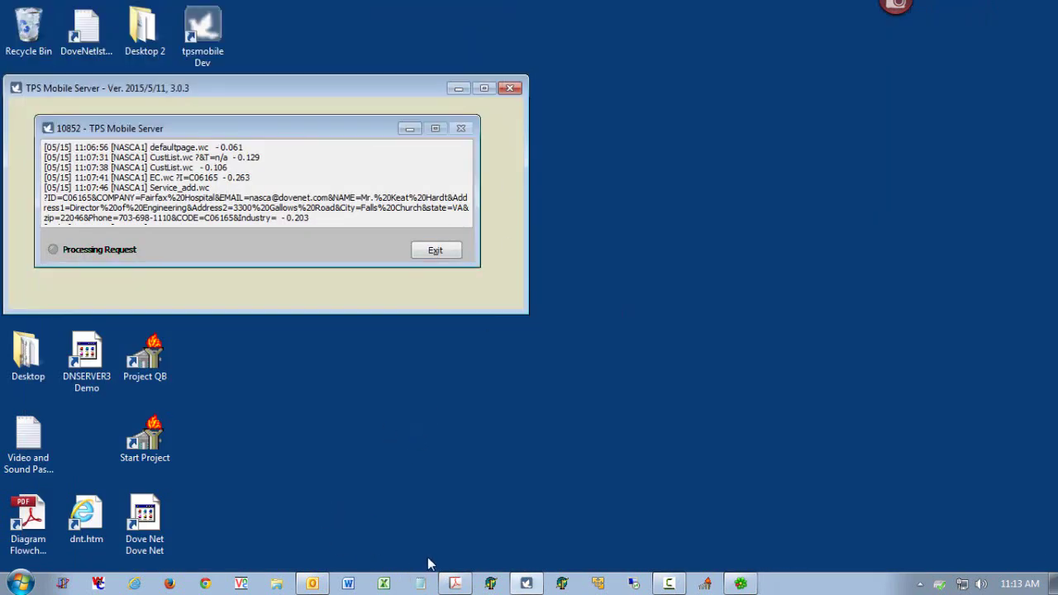
- Reopen Chrome and sign back in to TPS Mobile from the expired-login tab
click(207, 585)
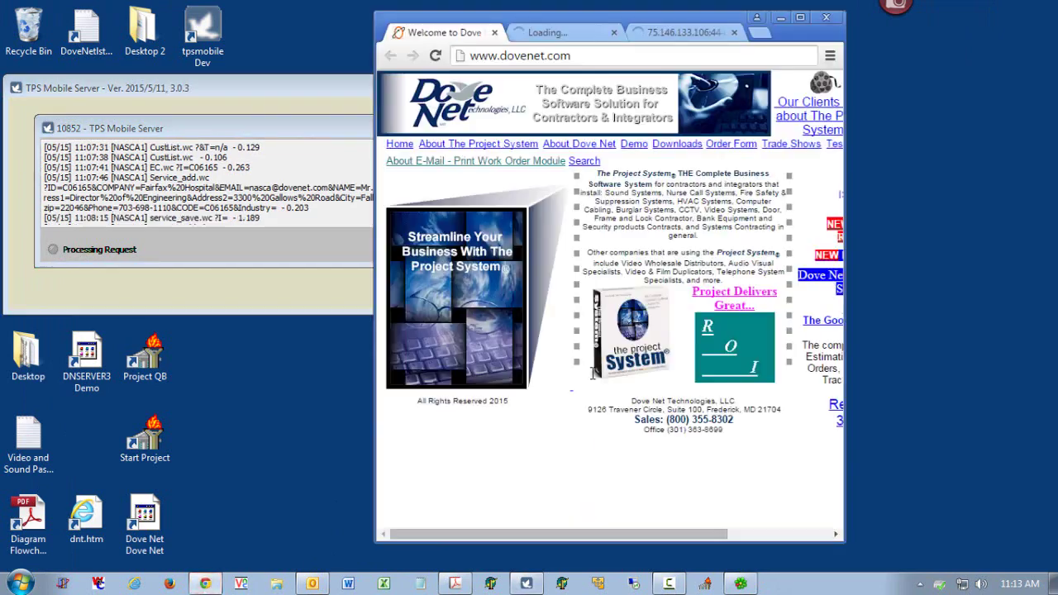
click(584, 33)
click(608, 175)
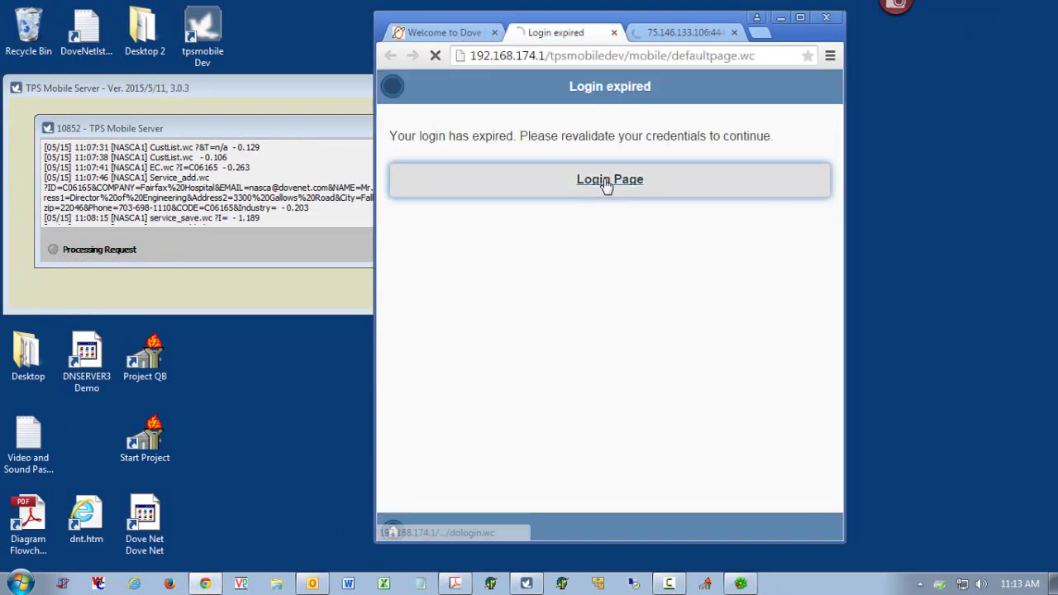
click(611, 226)
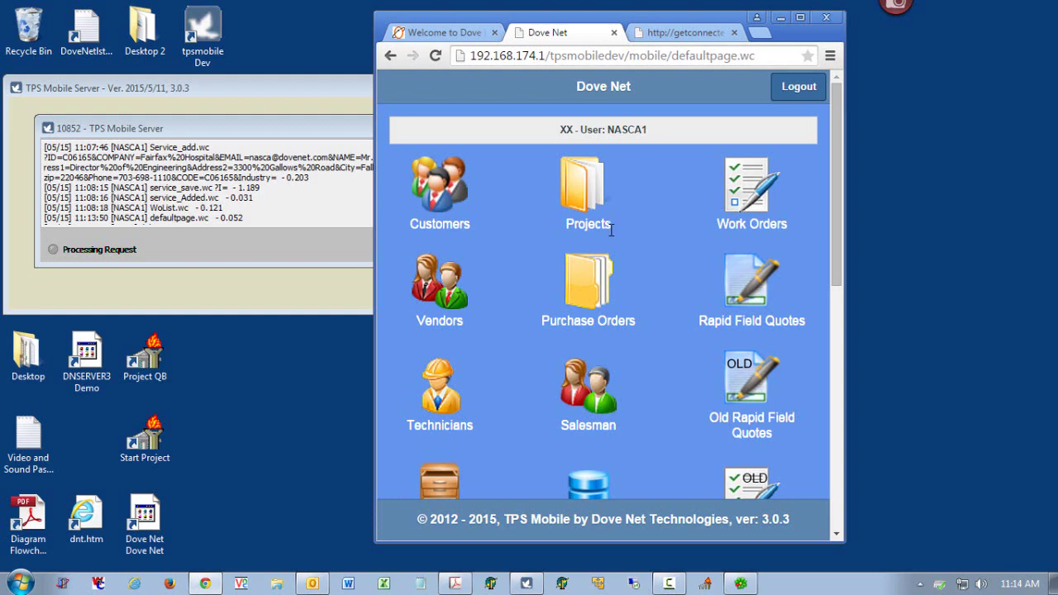
- Open the Saint Francis Hospital work order and show its facility address on Google Maps
click(752, 195)
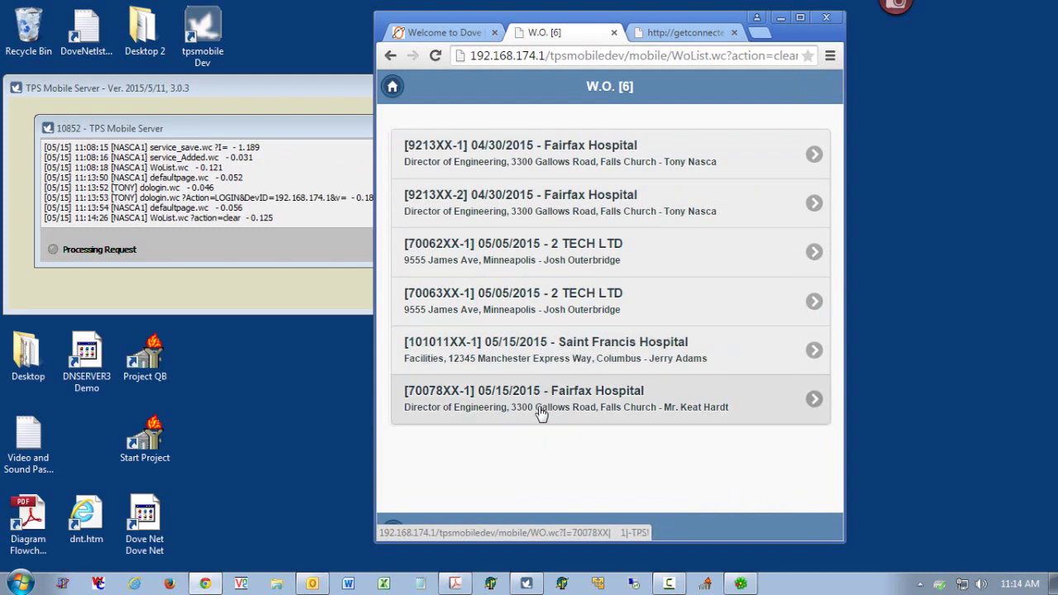
click(536, 356)
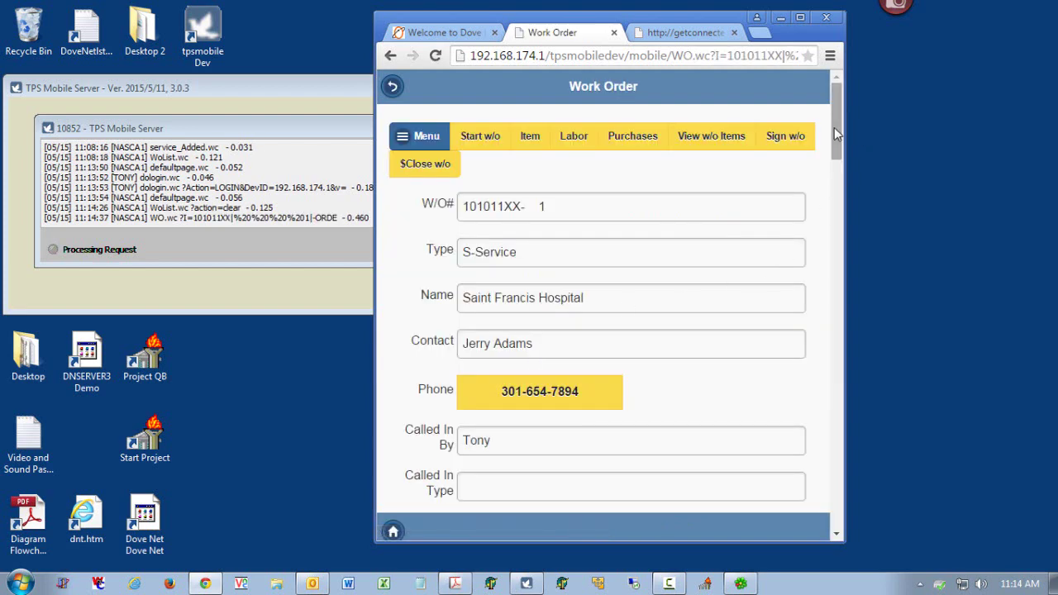
drag(835, 127, 834, 184)
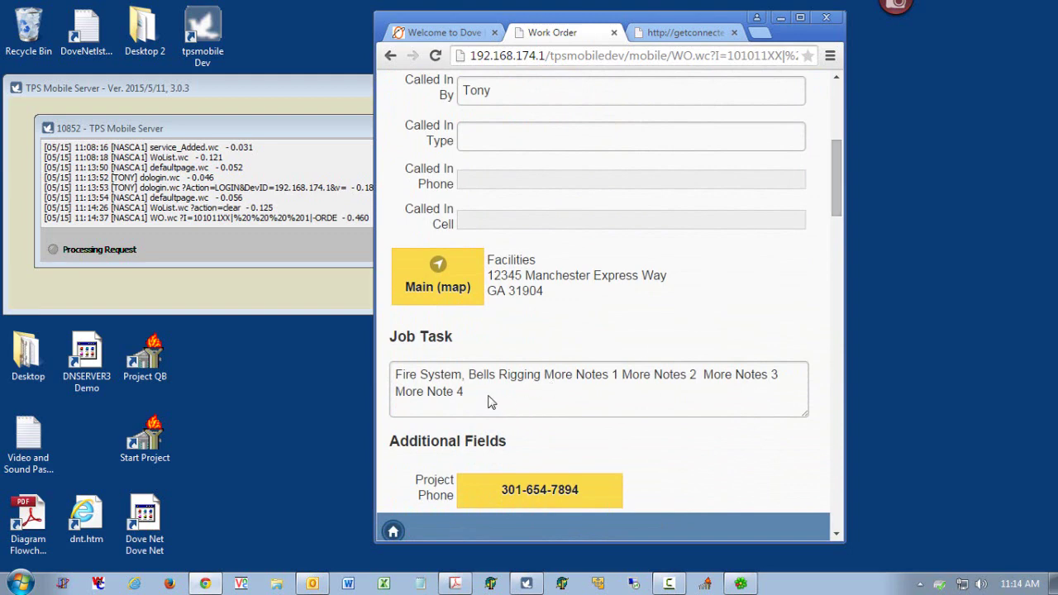
click(441, 282)
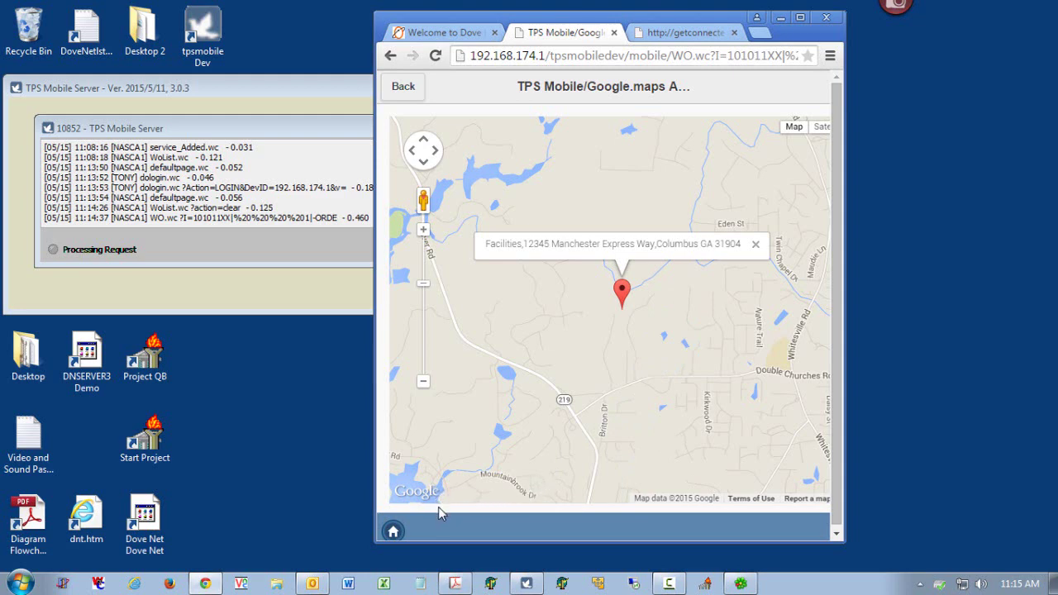
- Go home and reopen the Saint Francis Hospital work order from the Work Orders list
click(394, 531)
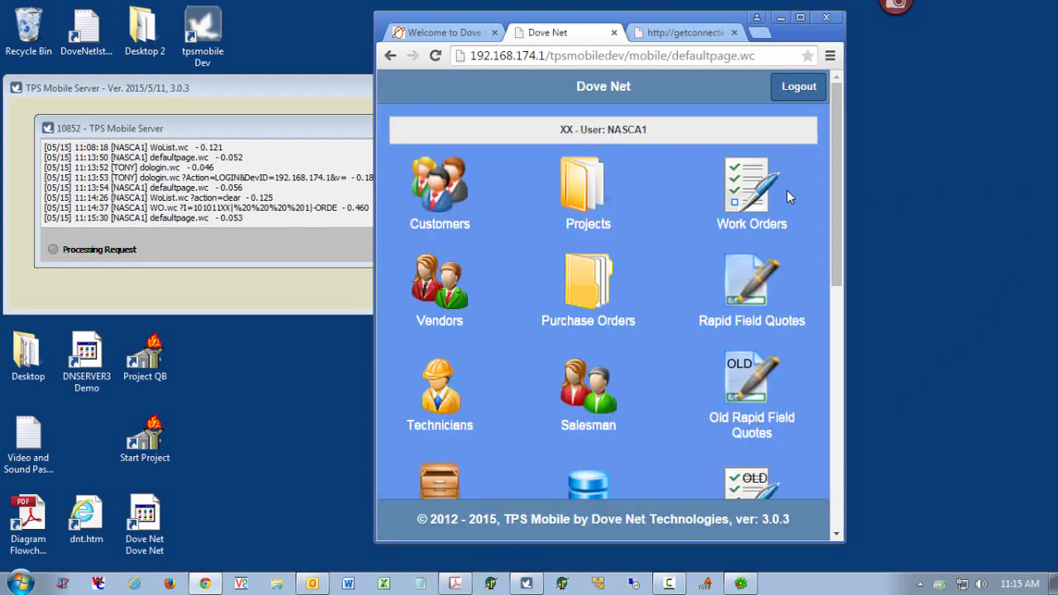
click(753, 200)
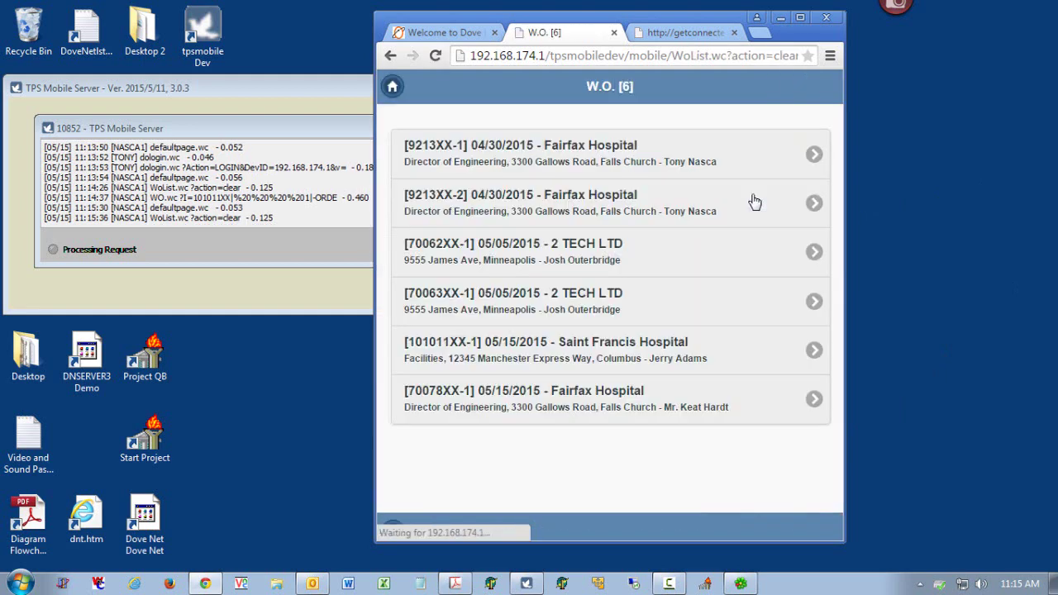
click(691, 360)
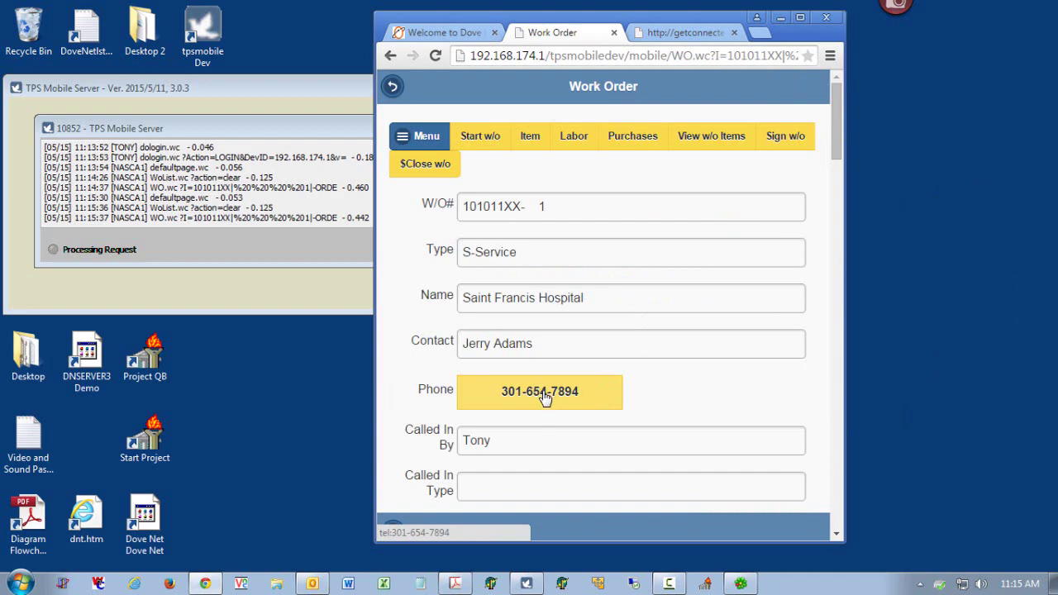
- Scroll through the work order form, selecting the caller's name along the way
drag(838, 149, 838, 174)
double_click(456, 289)
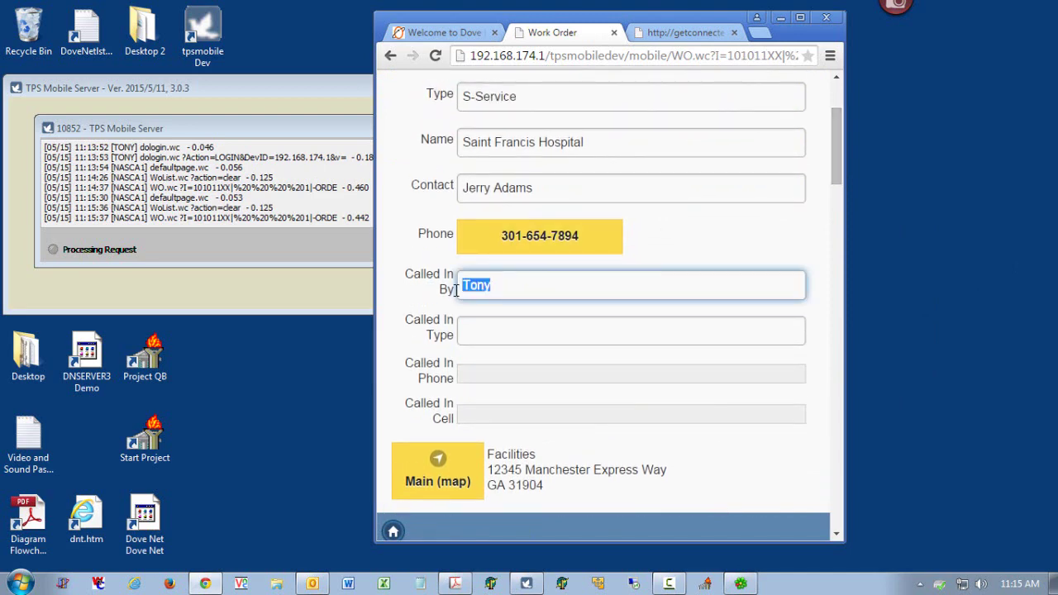
drag(837, 189, 832, 417)
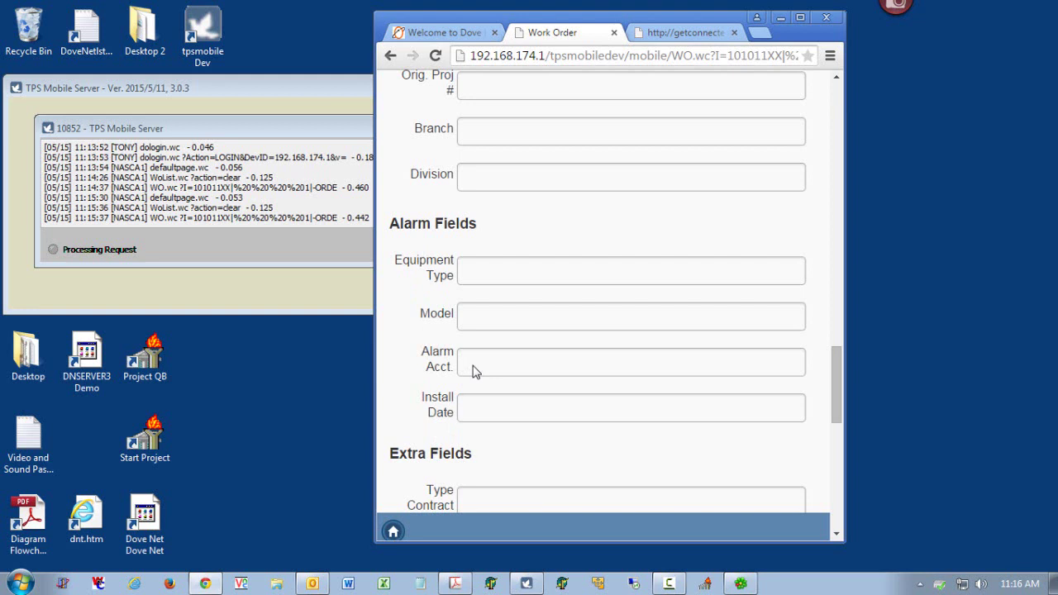
drag(835, 357, 832, 489)
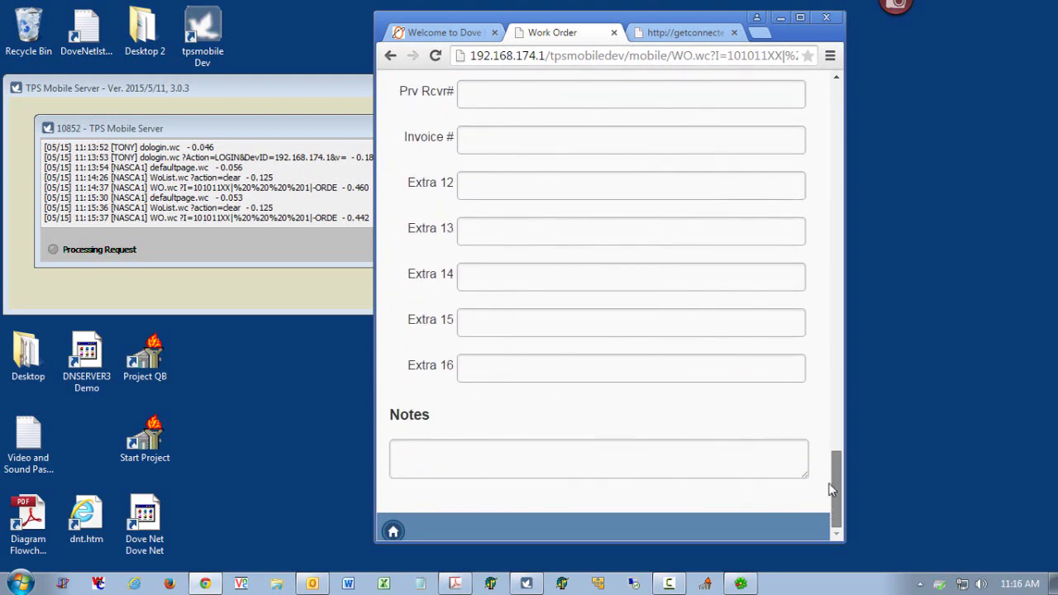
drag(832, 489, 810, 116)
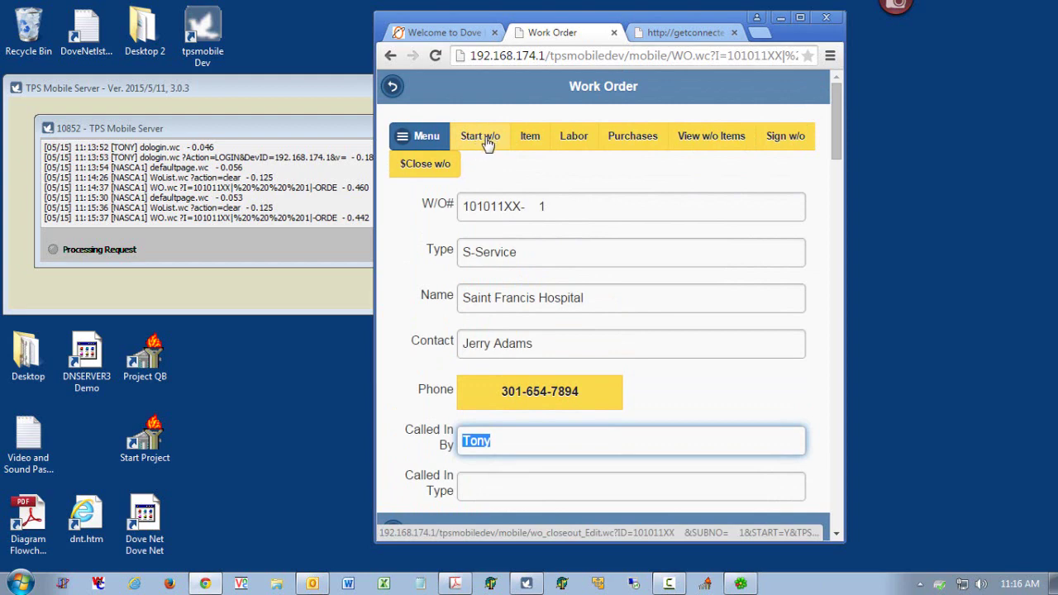
- Start the work order with the current time, 11:15 AM, and save it
click(488, 144)
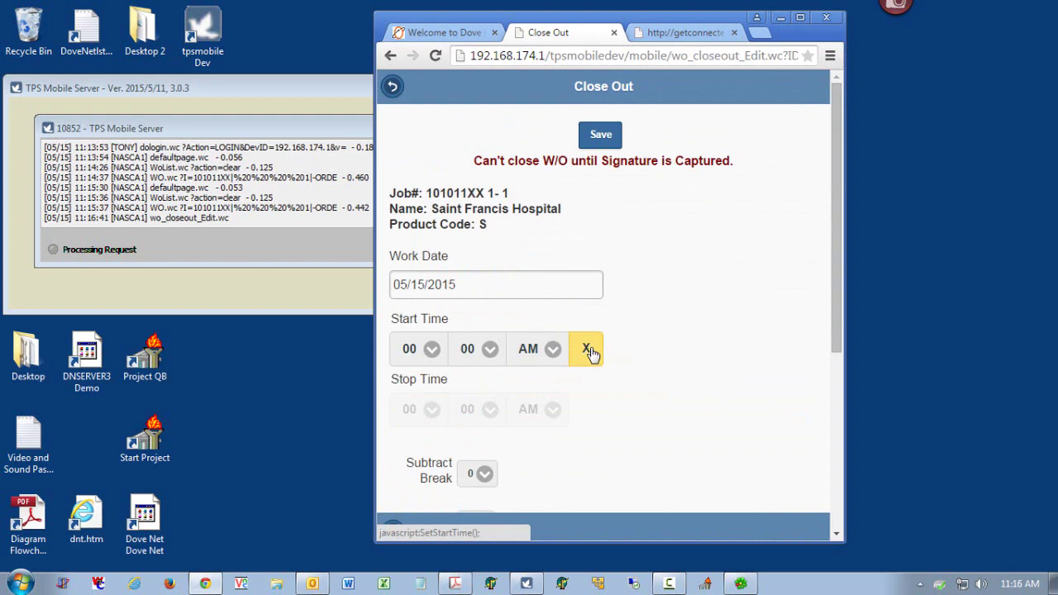
click(591, 351)
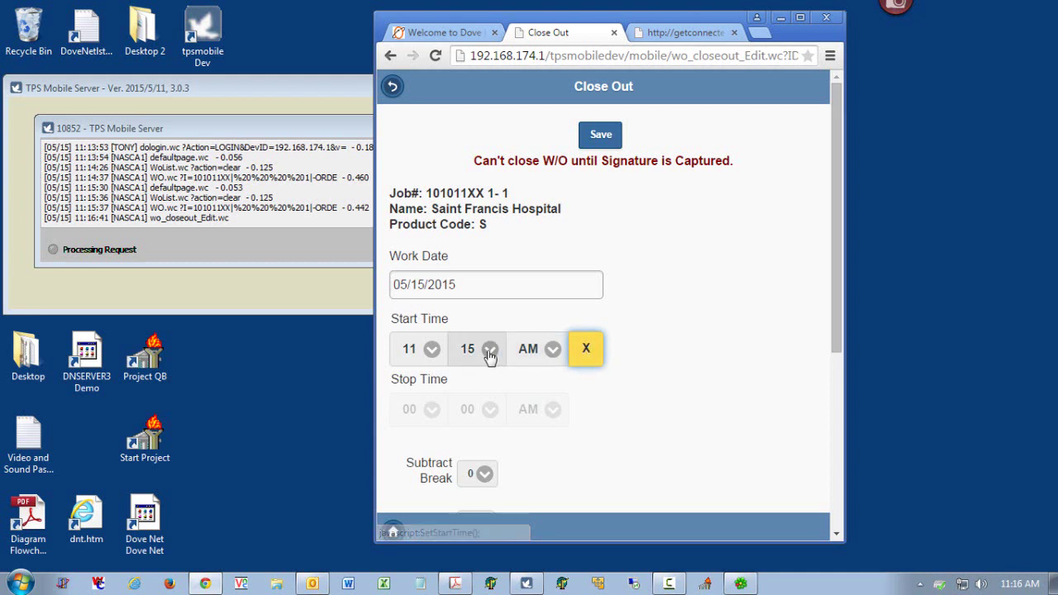
click(609, 143)
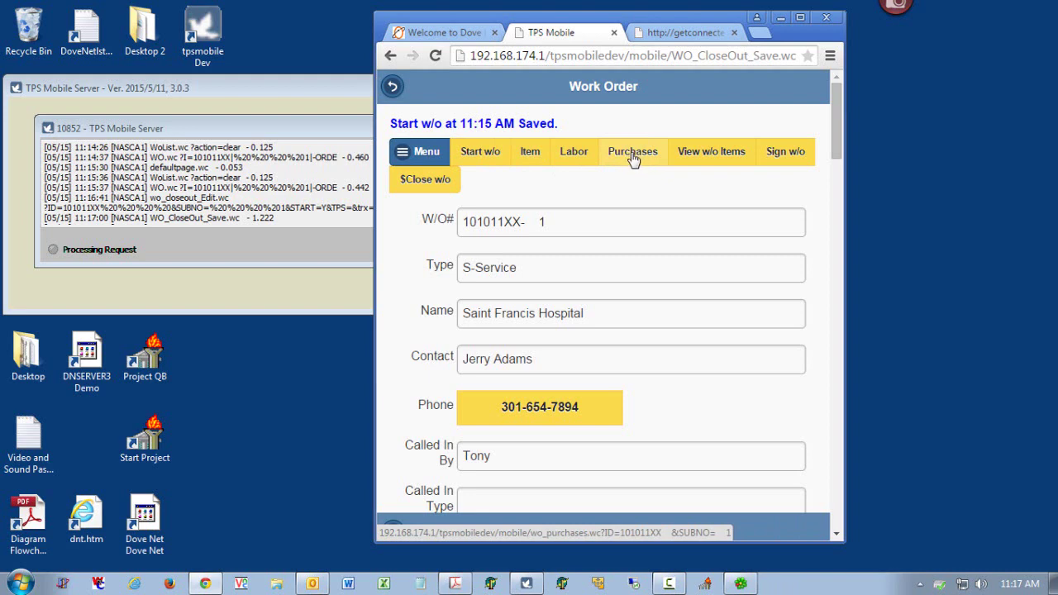
- Begin a new material item with manufacturer EDW - EDWARDS
click(538, 157)
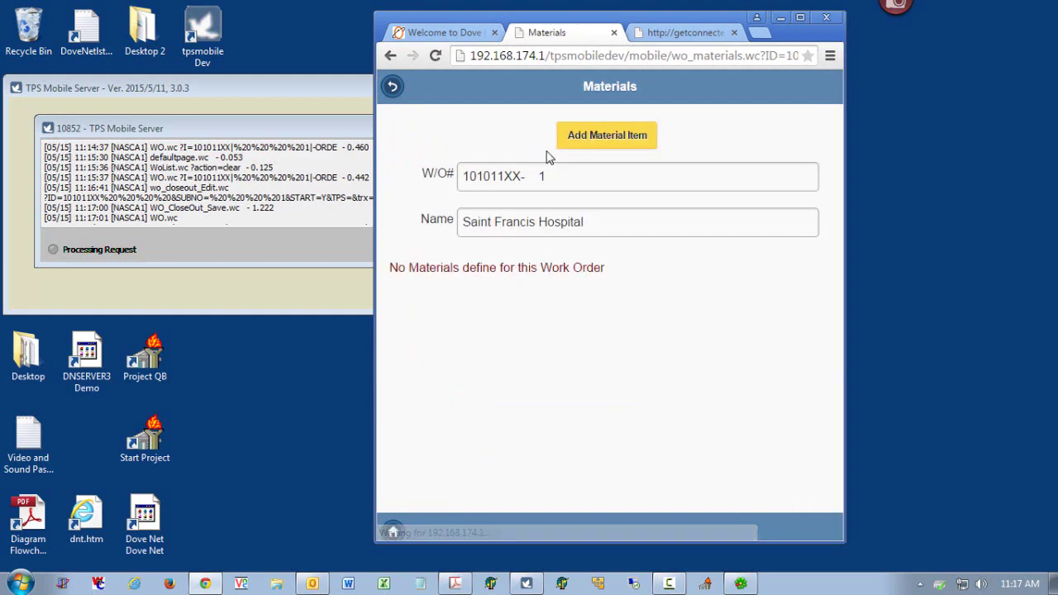
click(611, 128)
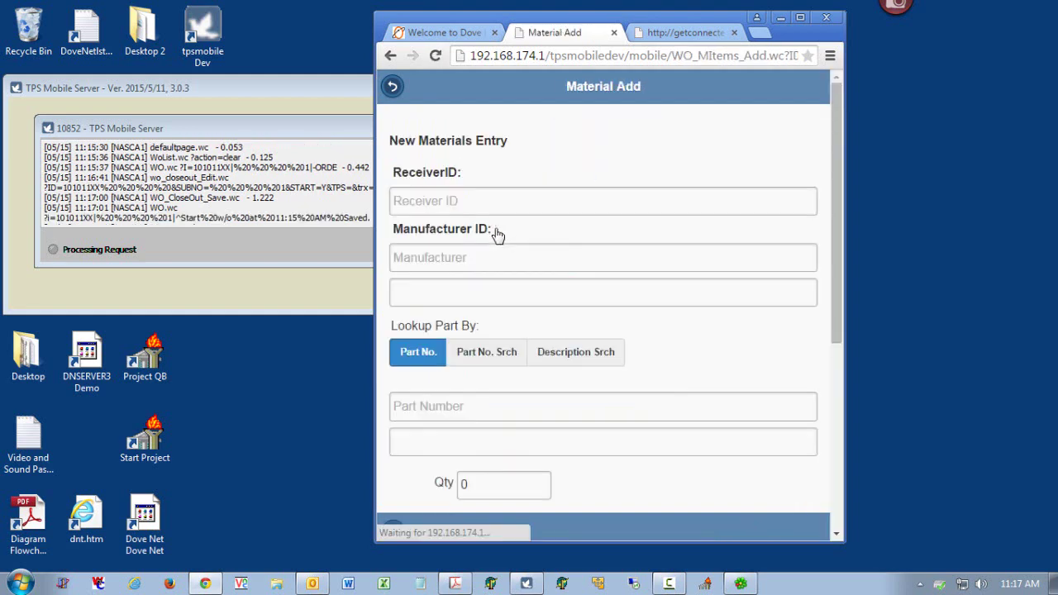
click(440, 259)
text(ed)
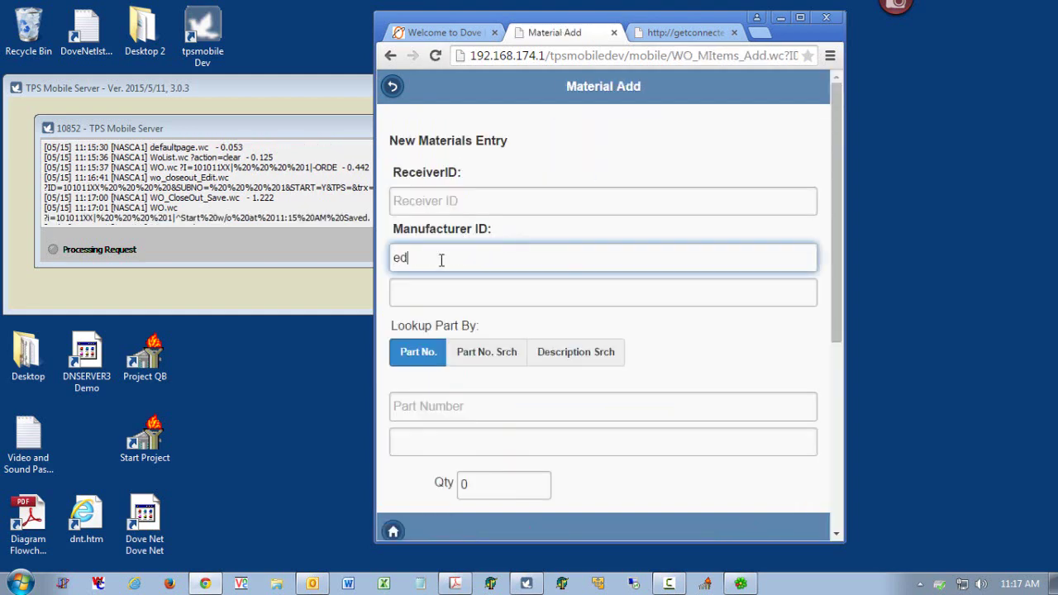
text(w)
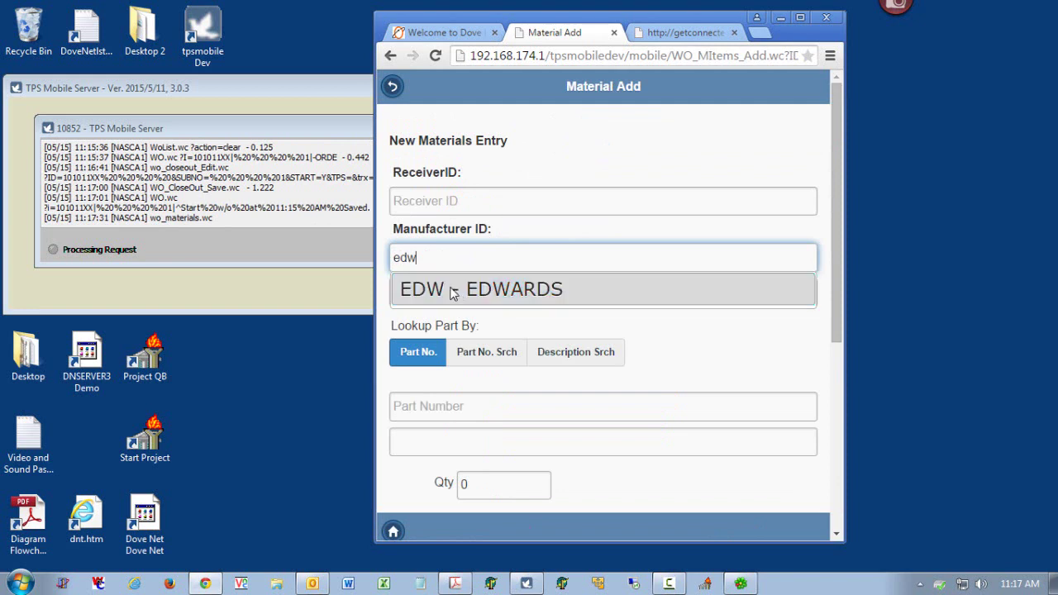
click(456, 294)
click(459, 402)
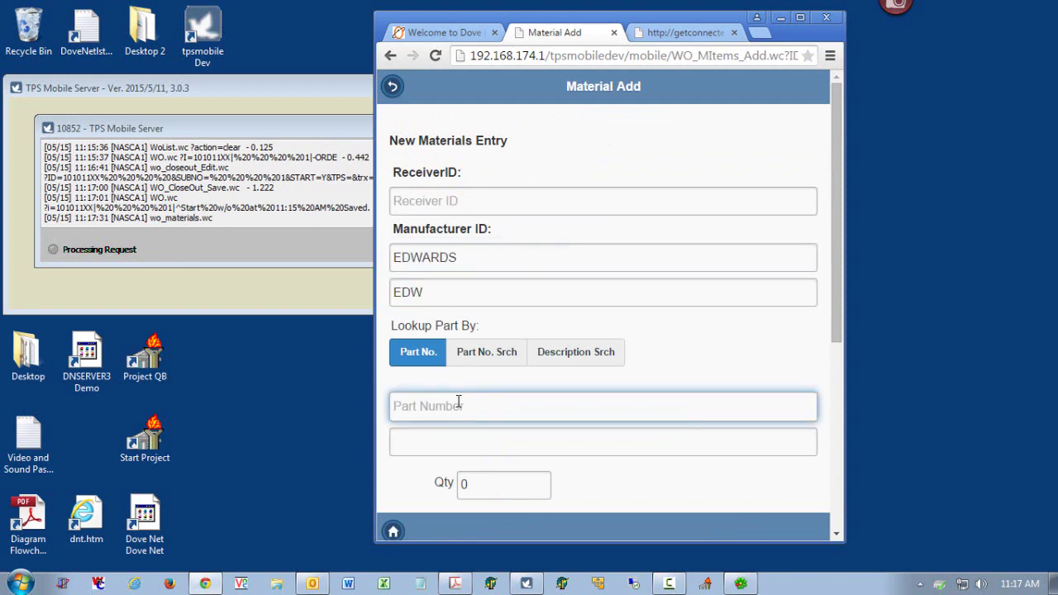
- Choose part SIGA-PS, set quantity 2, and save the material to the work order
text(siga)
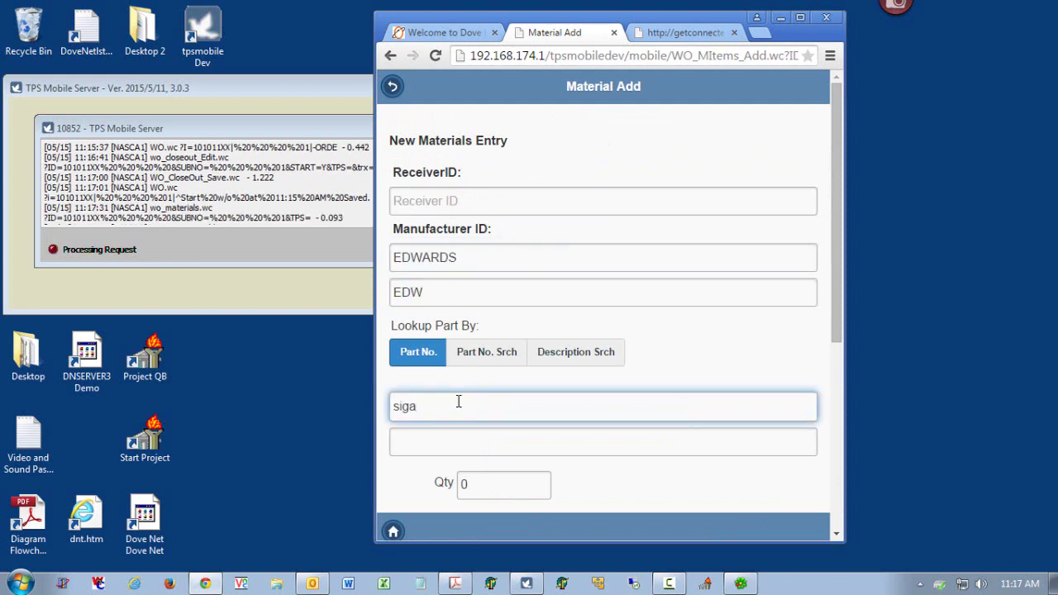
text(-ps)
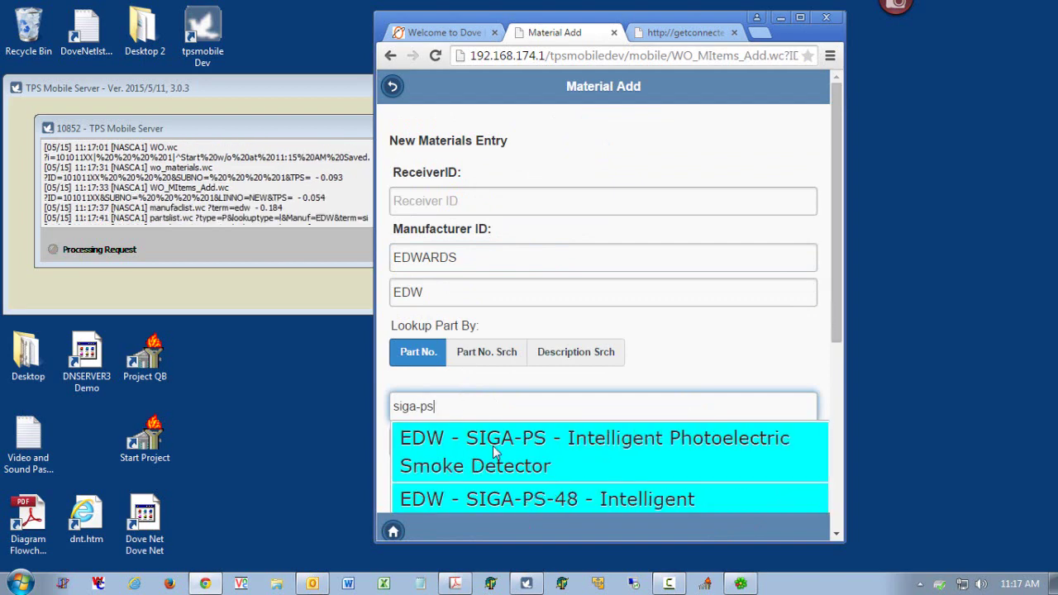
click(553, 459)
click(463, 483)
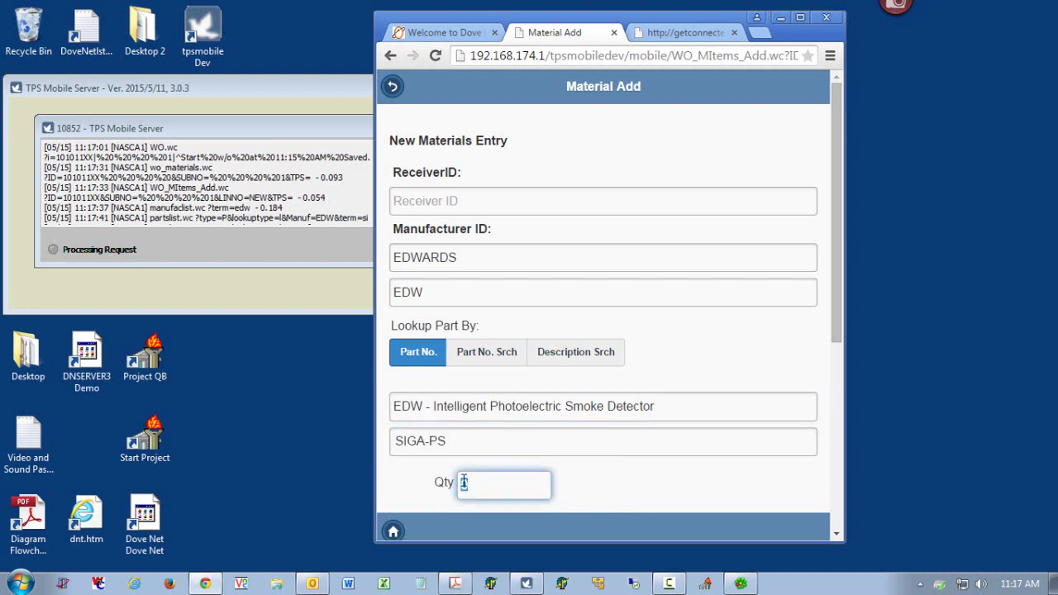
text(2)
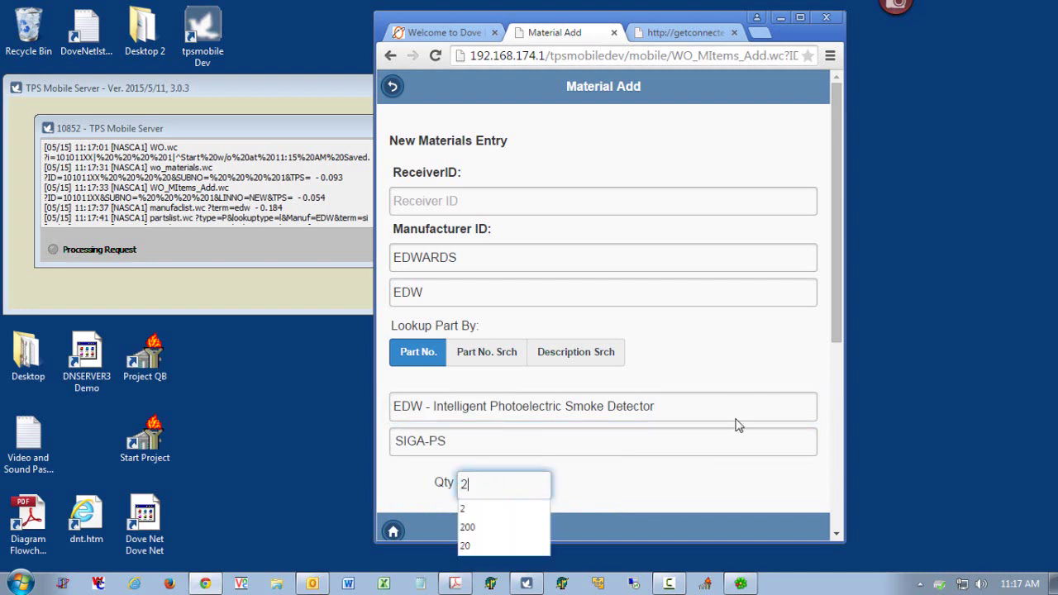
scroll(832, 361, down, 2)
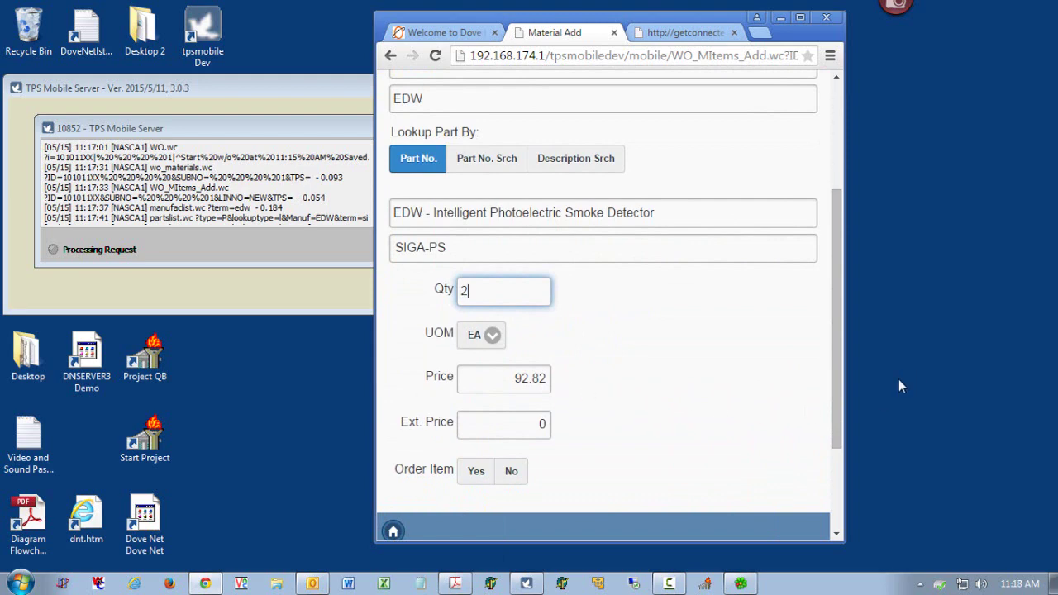
drag(838, 386, 837, 457)
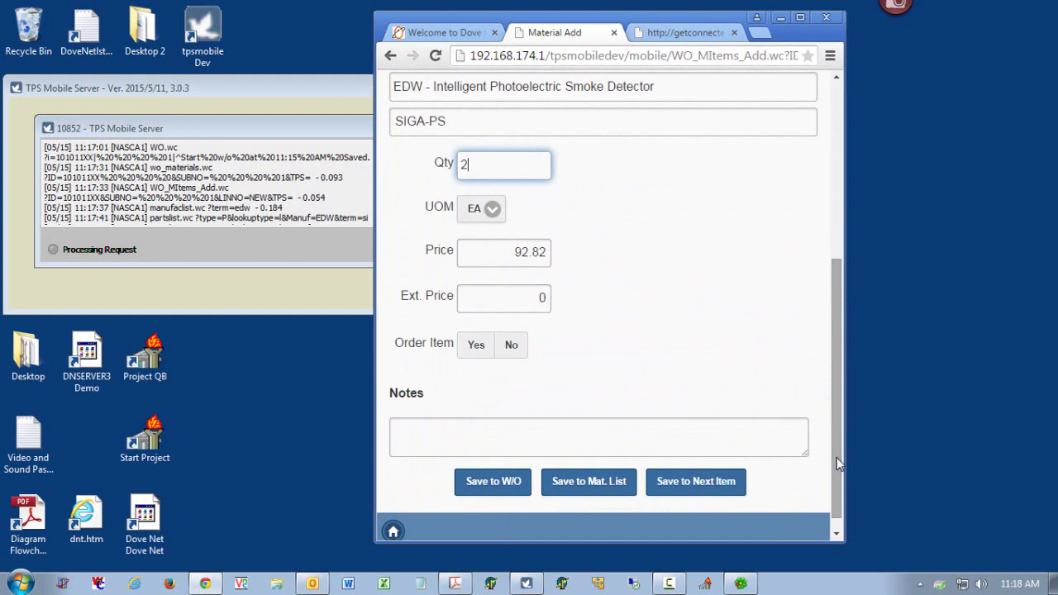
click(492, 430)
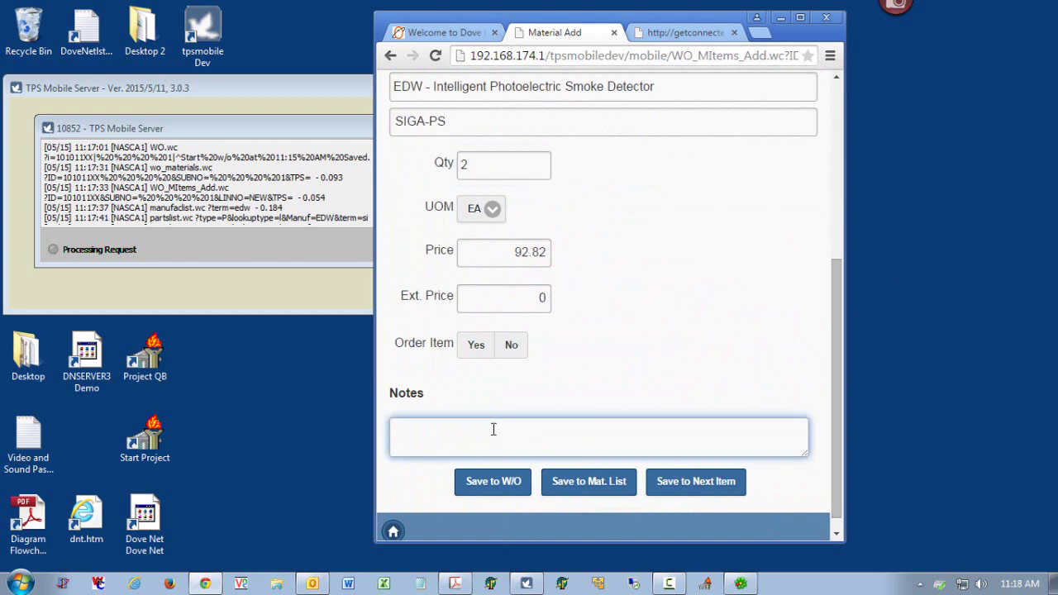
click(495, 486)
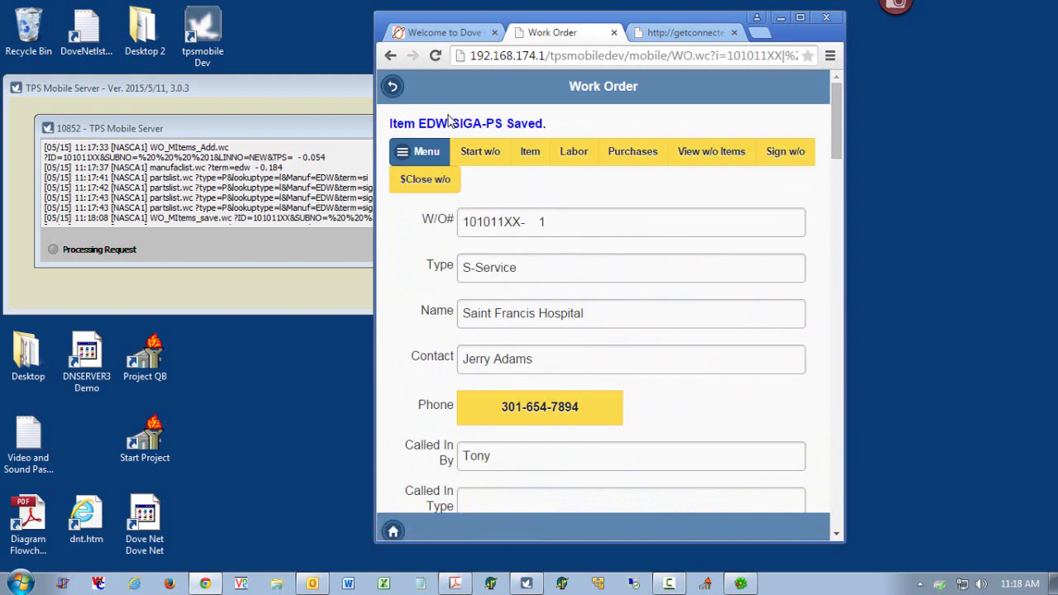
- Add part SIGA-270 as a new material with quantity 2 and save it to the work order
click(544, 157)
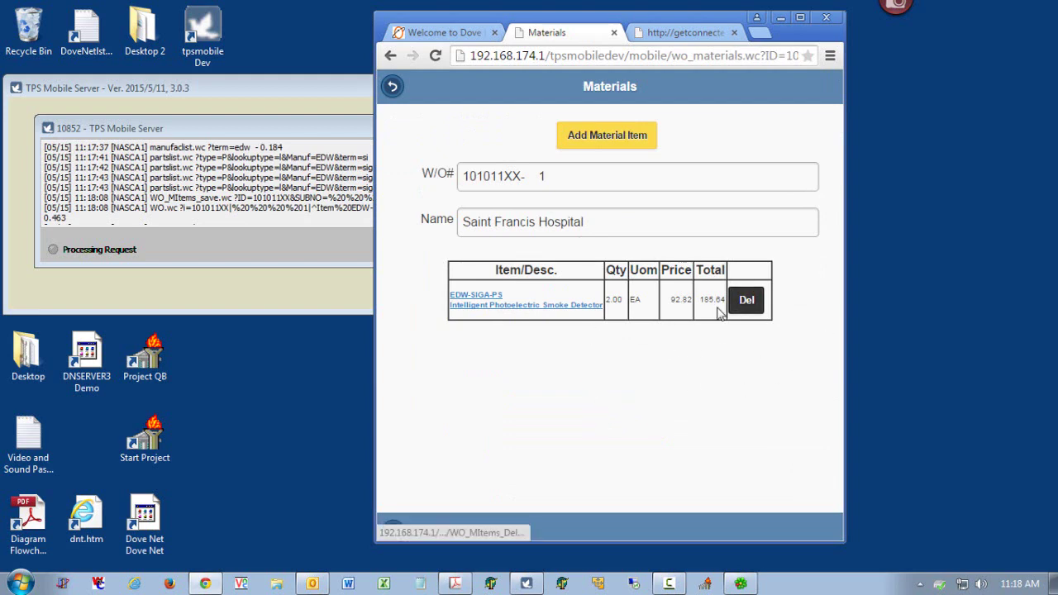
click(599, 137)
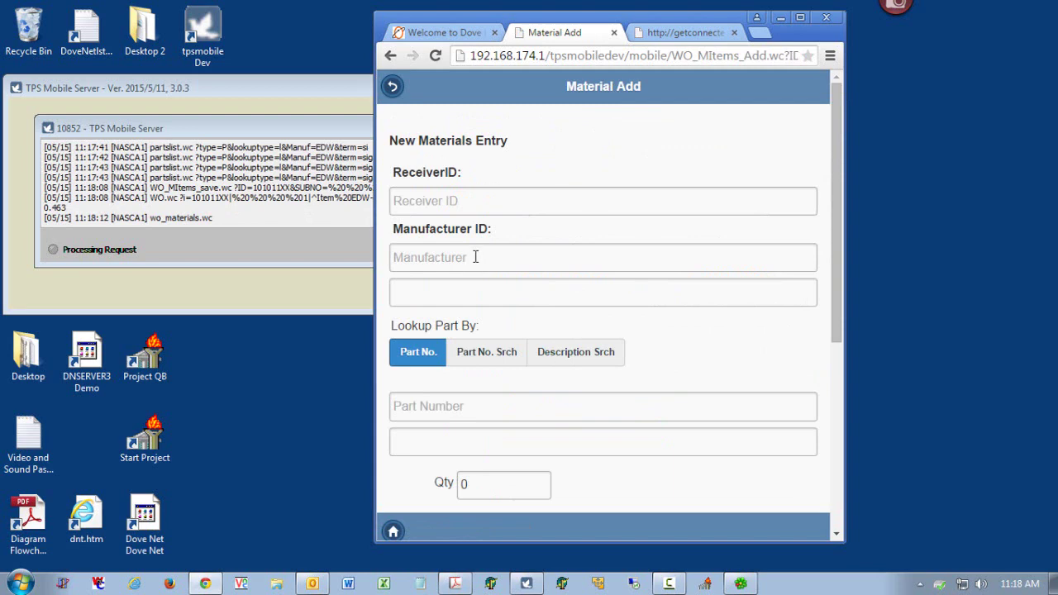
click(461, 409)
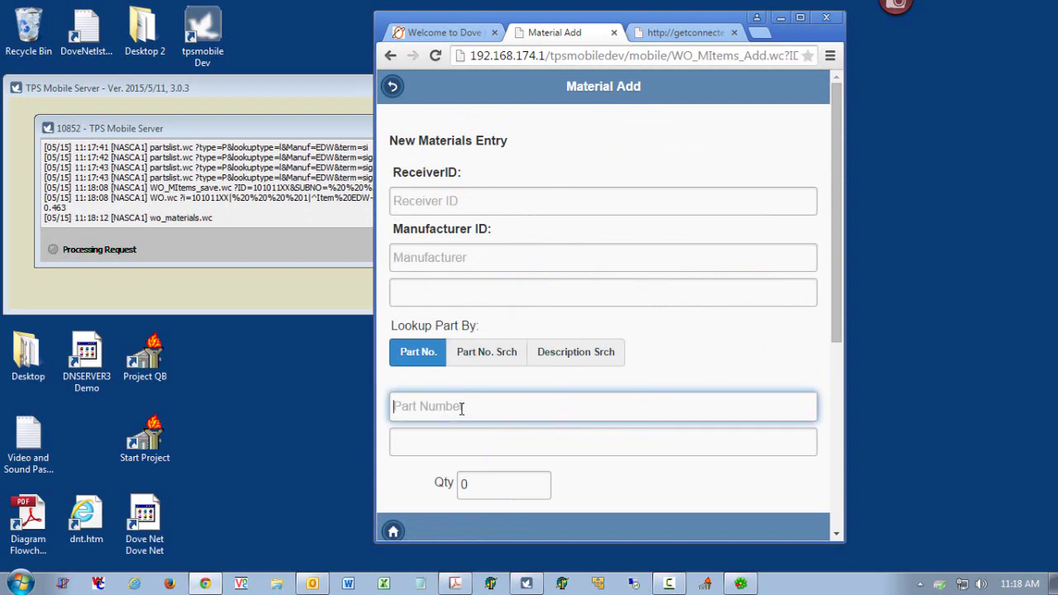
text(siga)
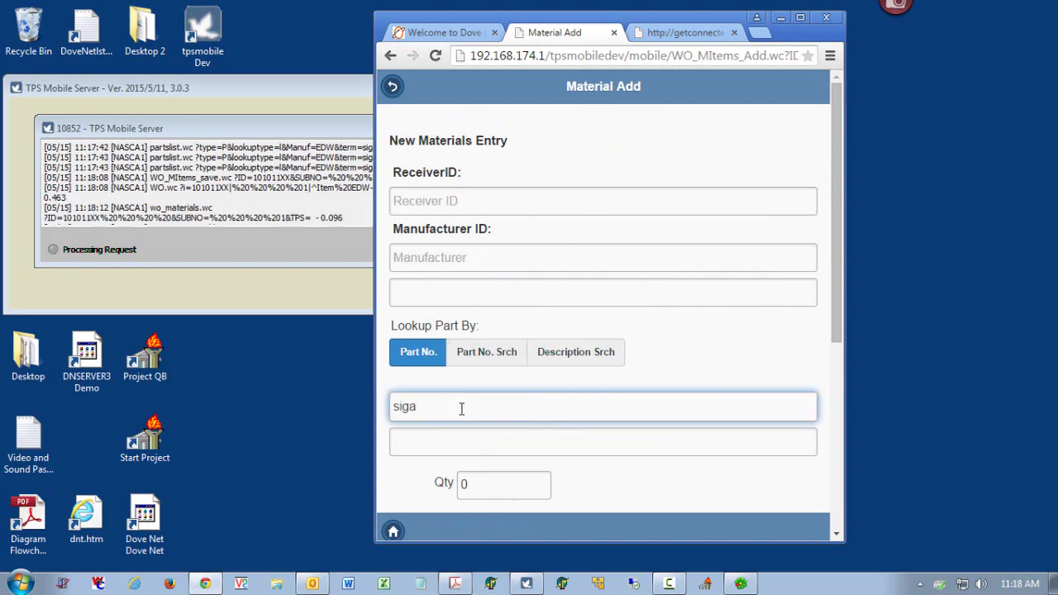
text(-27)
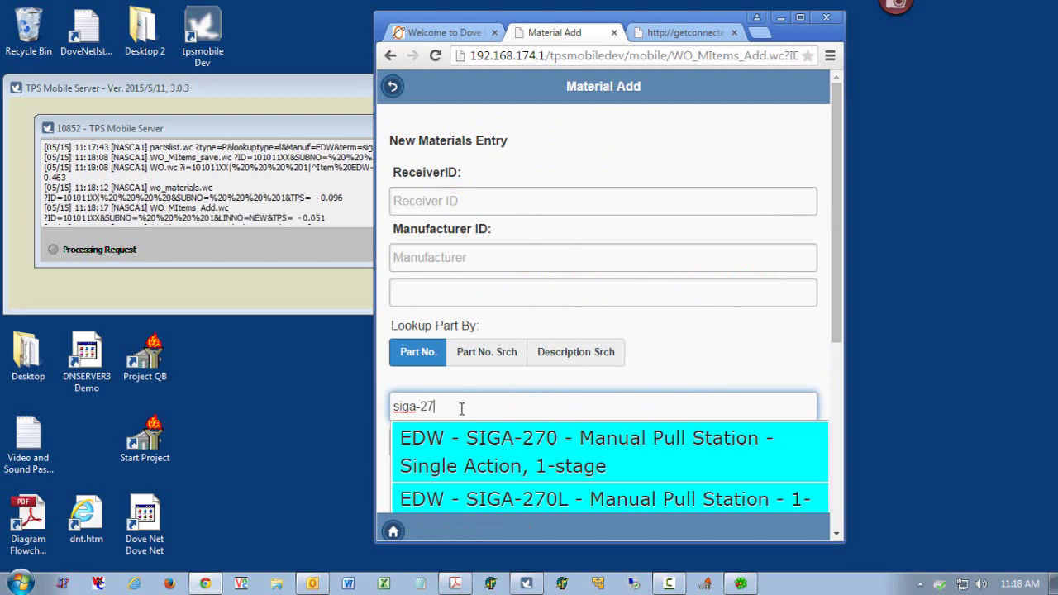
text(0)
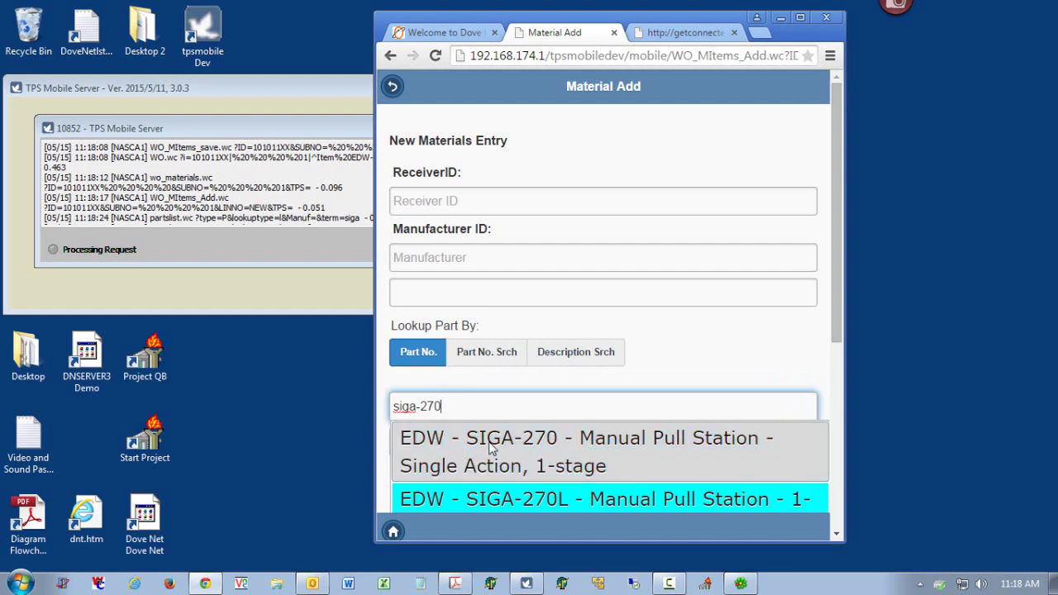
click(551, 451)
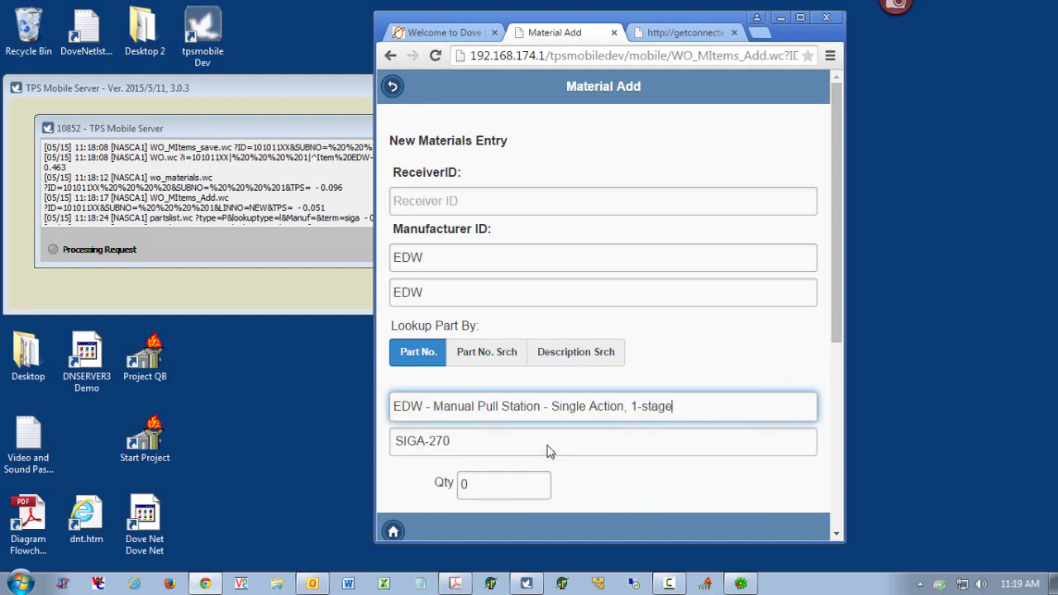
click(461, 482)
text(2)
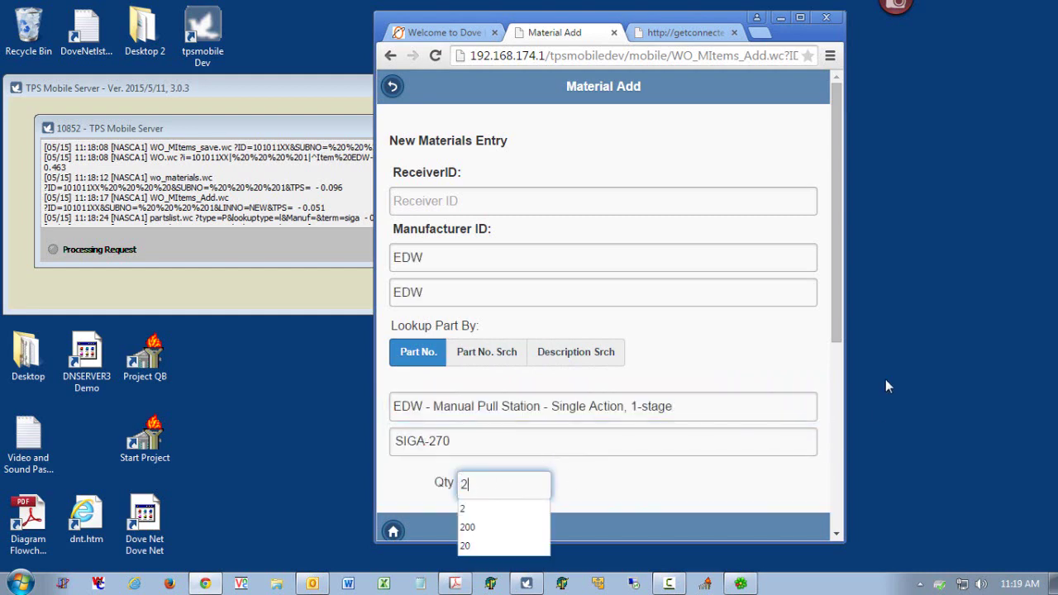
drag(836, 328, 835, 506)
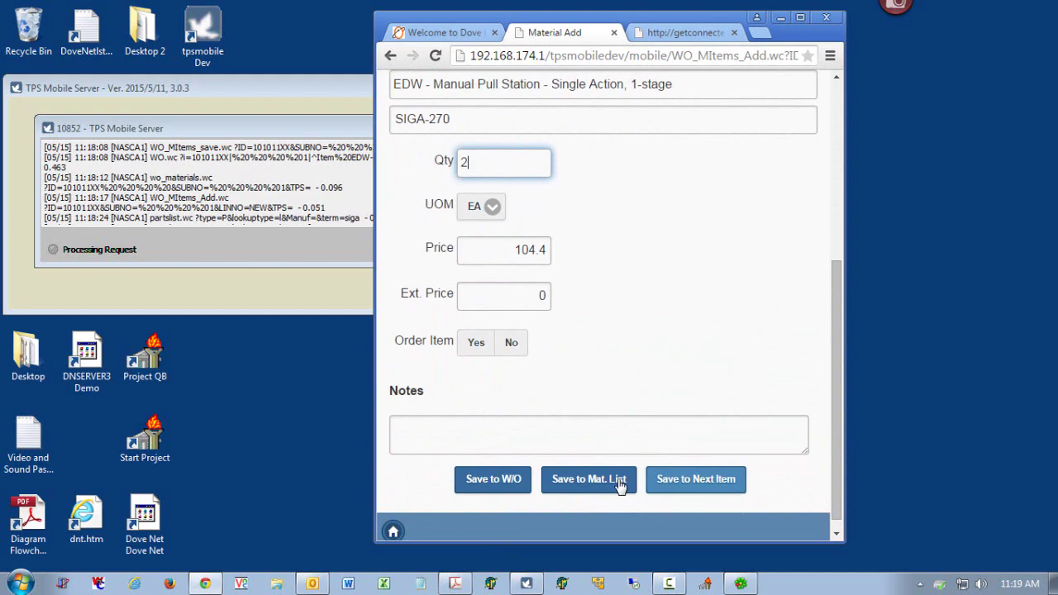
click(518, 483)
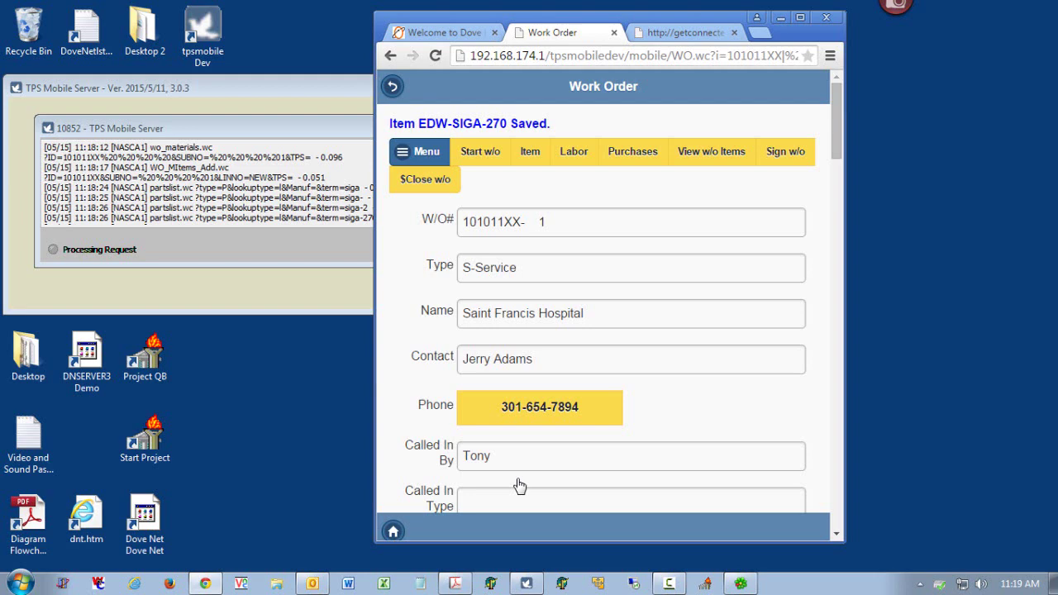
- Add a LBR - TECH Labor Tech entry with quantity 3.5 and save it
click(562, 159)
click(591, 136)
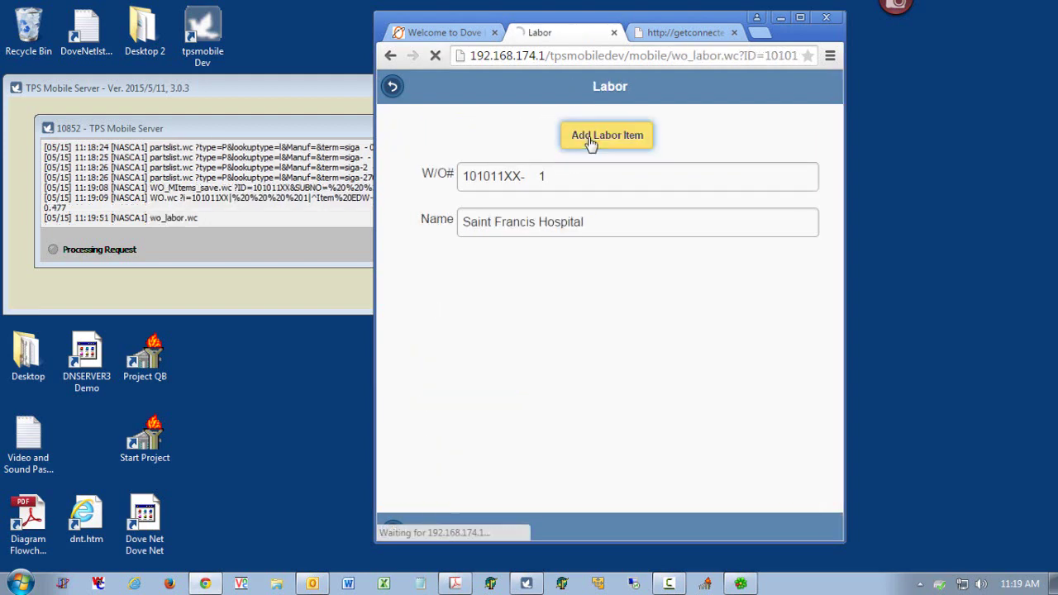
click(491, 258)
text(te)
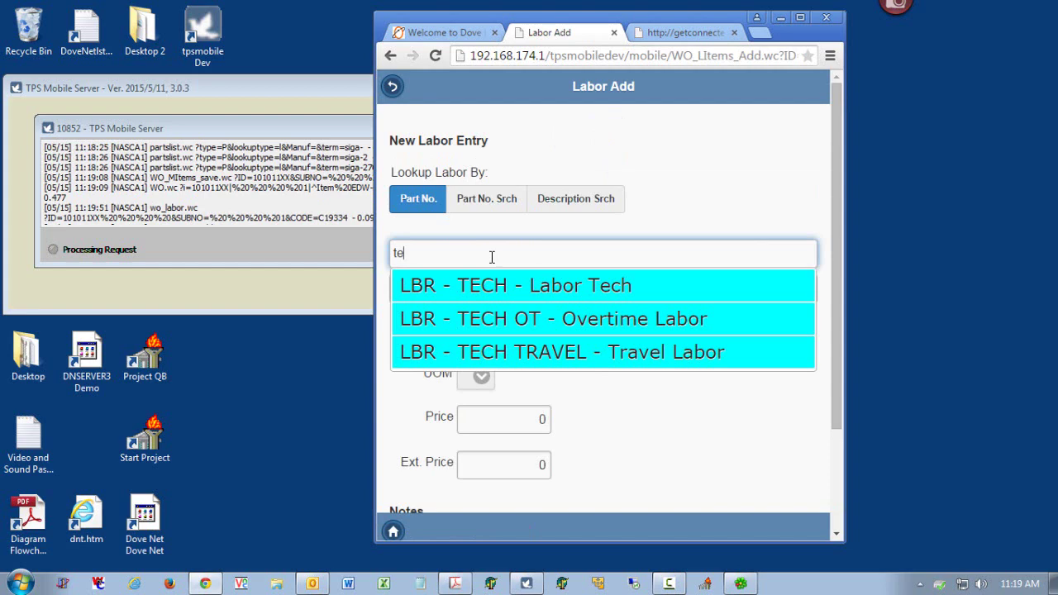
click(581, 289)
click(454, 331)
text(3.5)
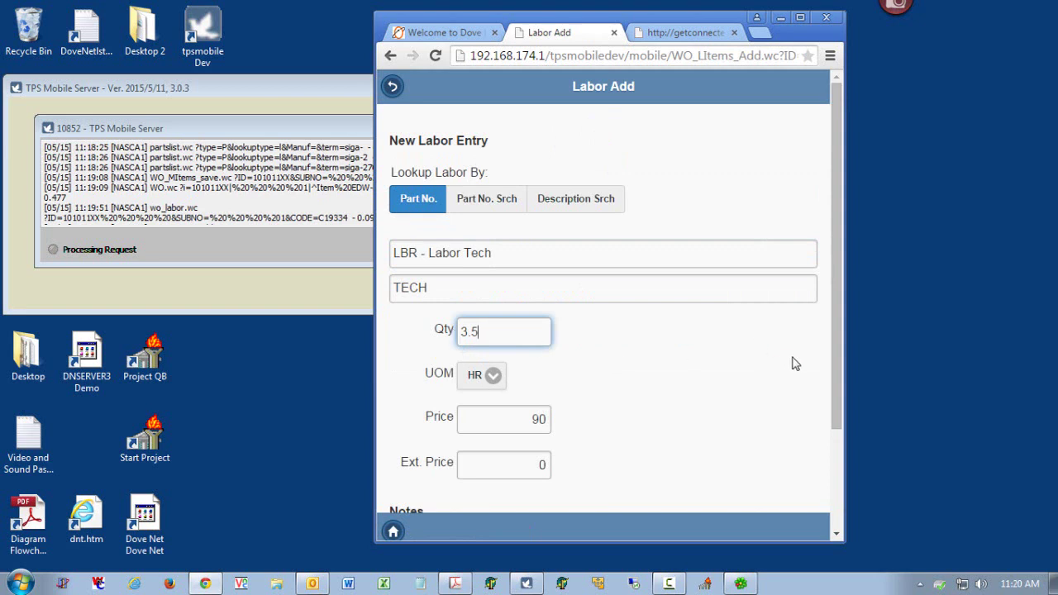
drag(835, 347, 830, 442)
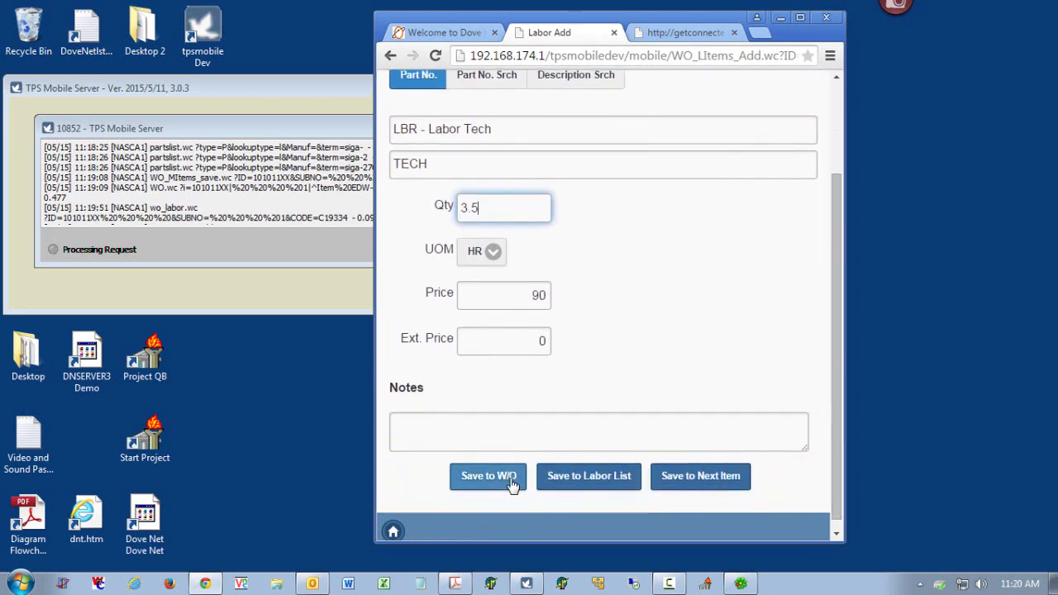
click(711, 478)
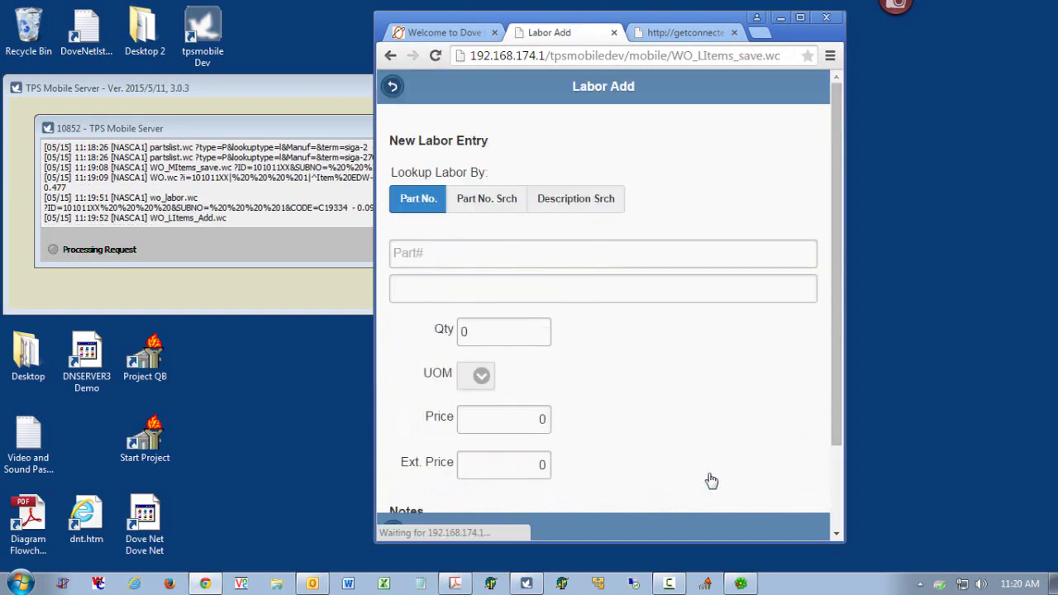
- Add LBR - TECH TRAVEL with quantity 1 and save it to the labor list
click(462, 252)
text(te)
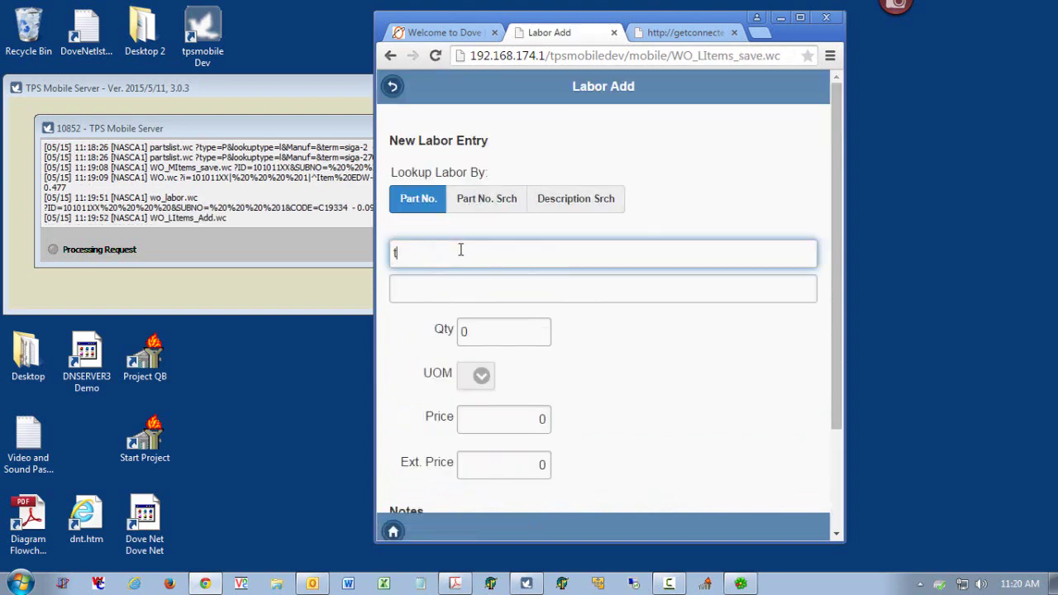
click(508, 352)
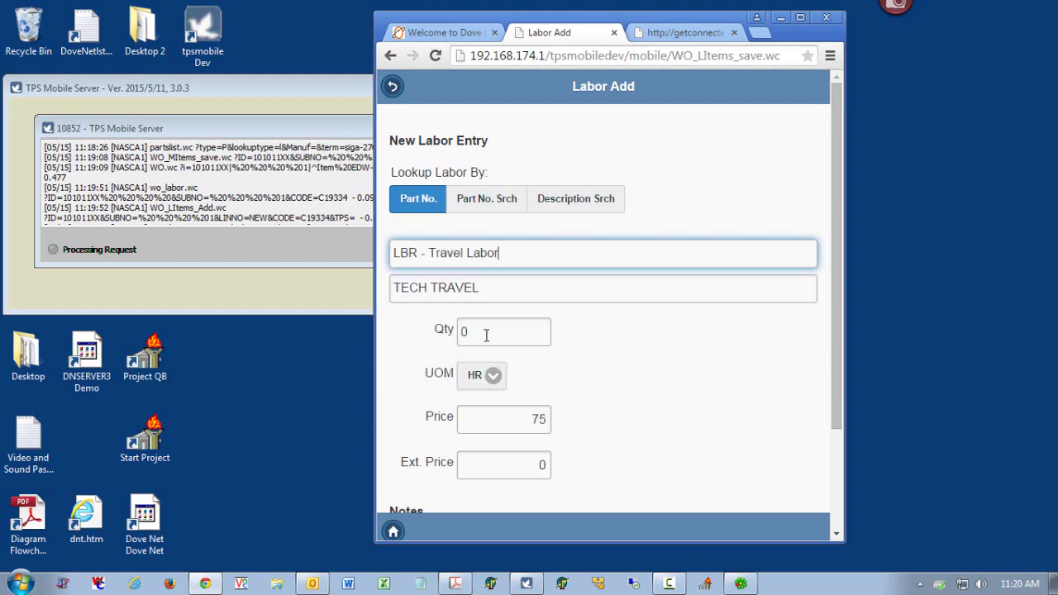
click(487, 335)
text(1)
click(621, 333)
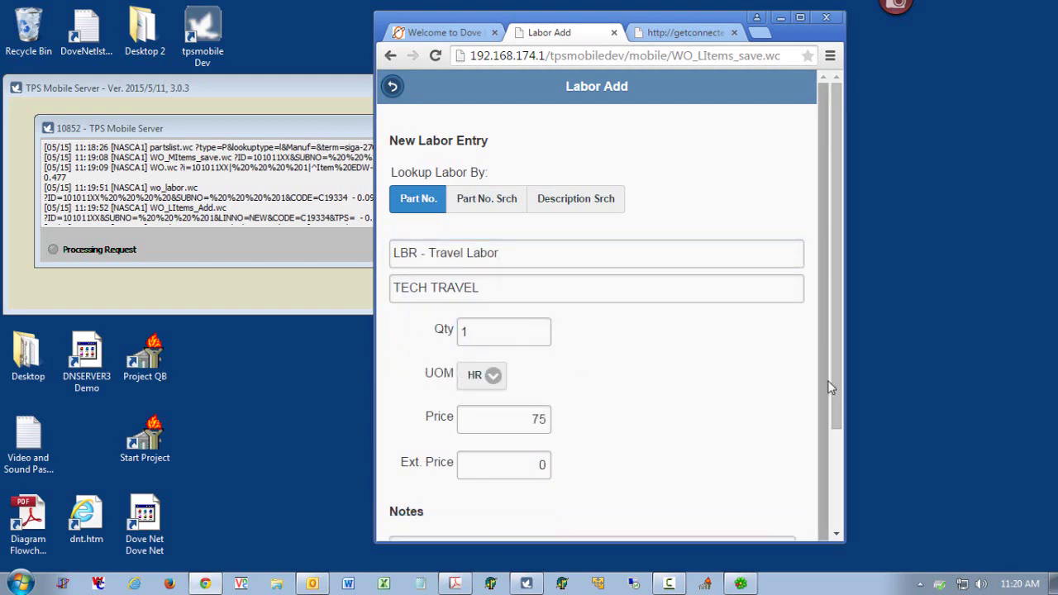
scroll(827, 380, down, 3)
click(583, 466)
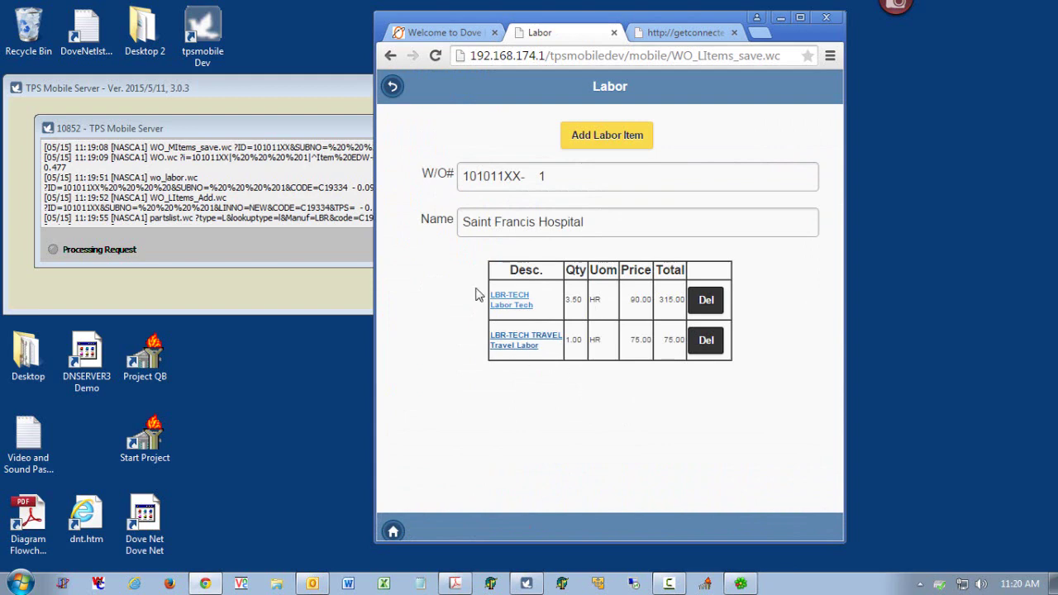
- Start a new purchase item on the work order and enter quantity 200
click(393, 89)
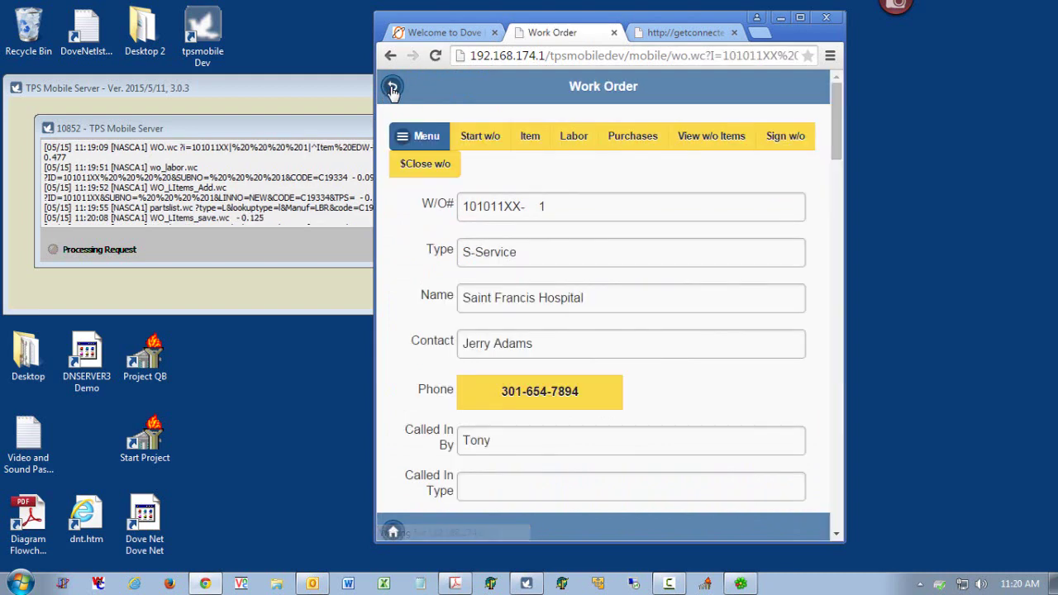
click(644, 141)
click(641, 139)
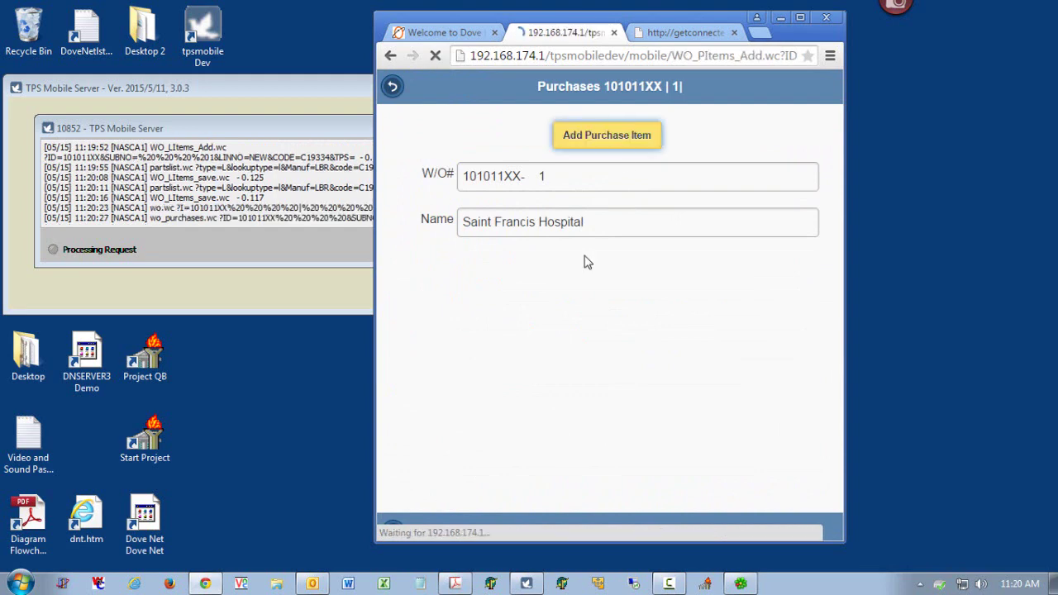
click(524, 188)
text(w)
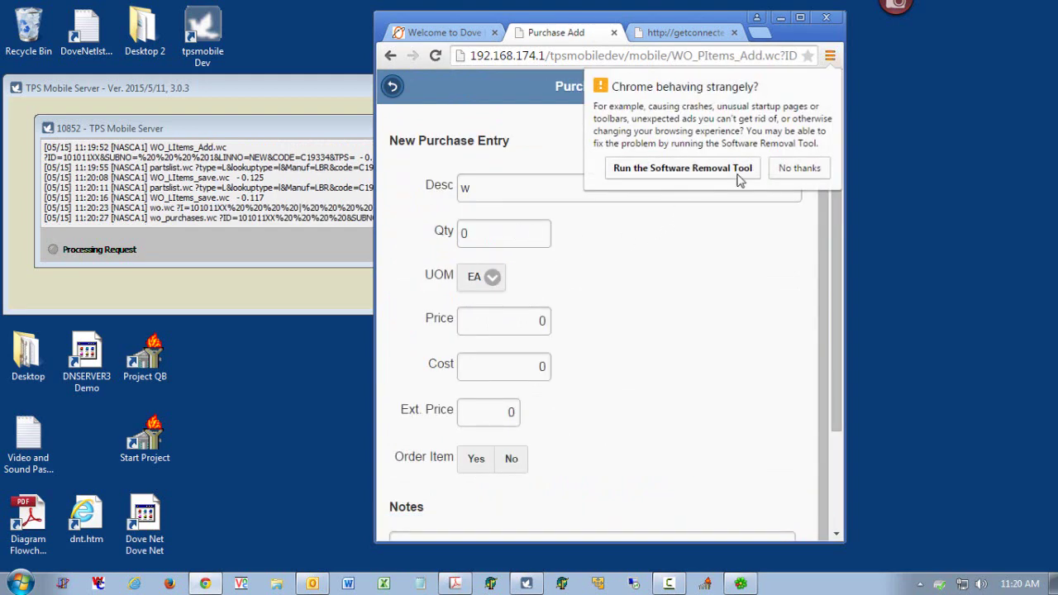
click(790, 169)
click(450, 234)
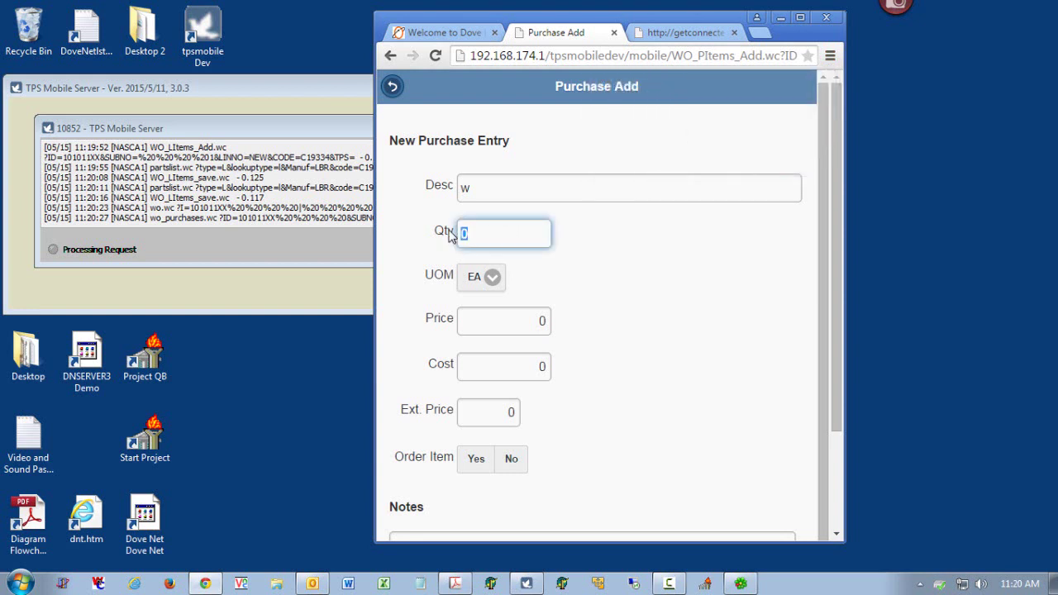
text(200)
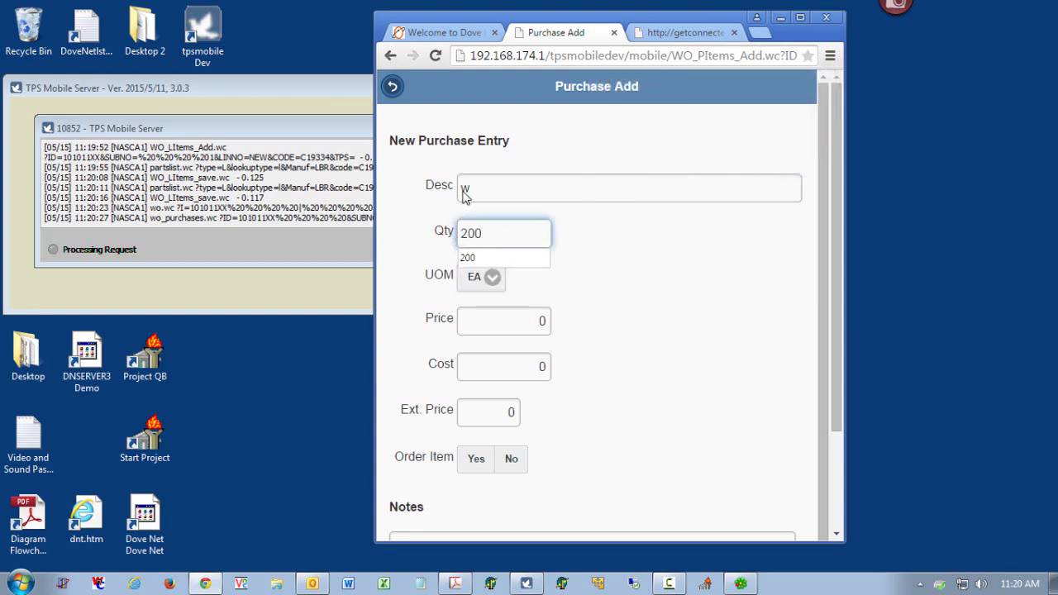
- Set the description to wire, price 0.20 and cost 0.10, then save the purchase
click(463, 190)
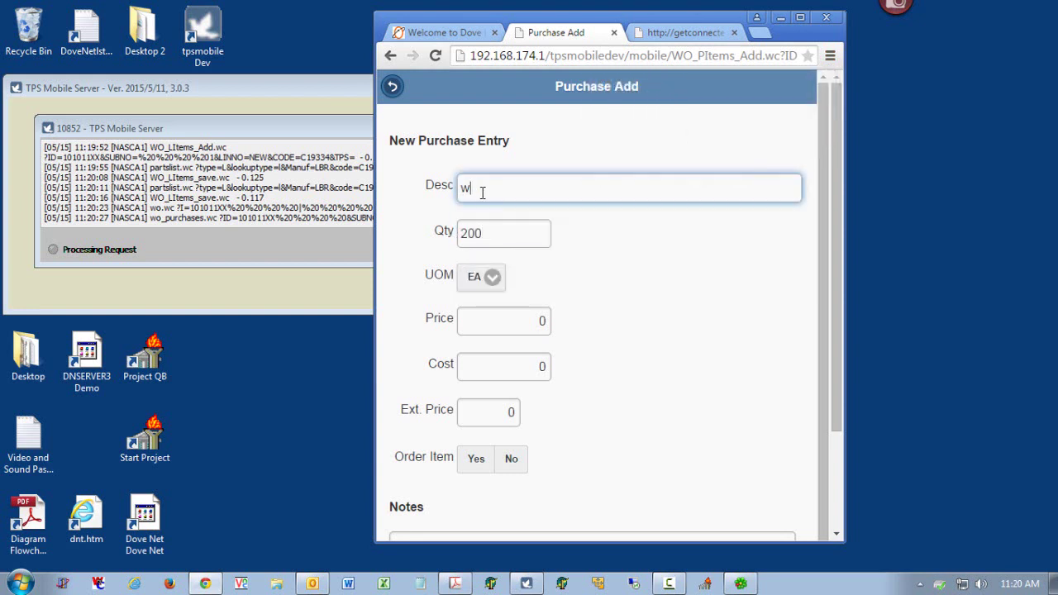
text(o)
key(BackSpace)
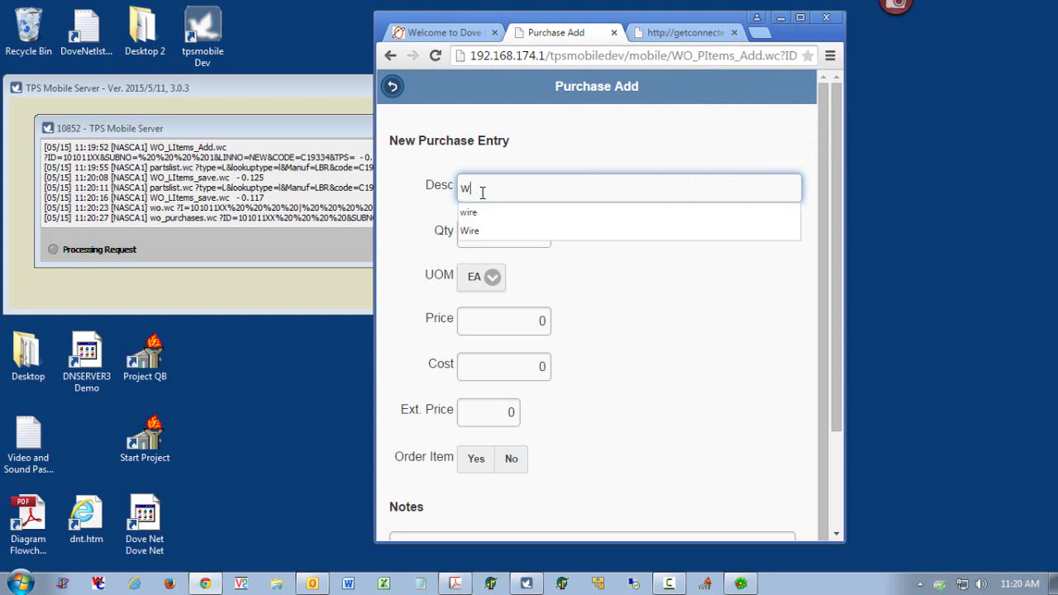
click(485, 214)
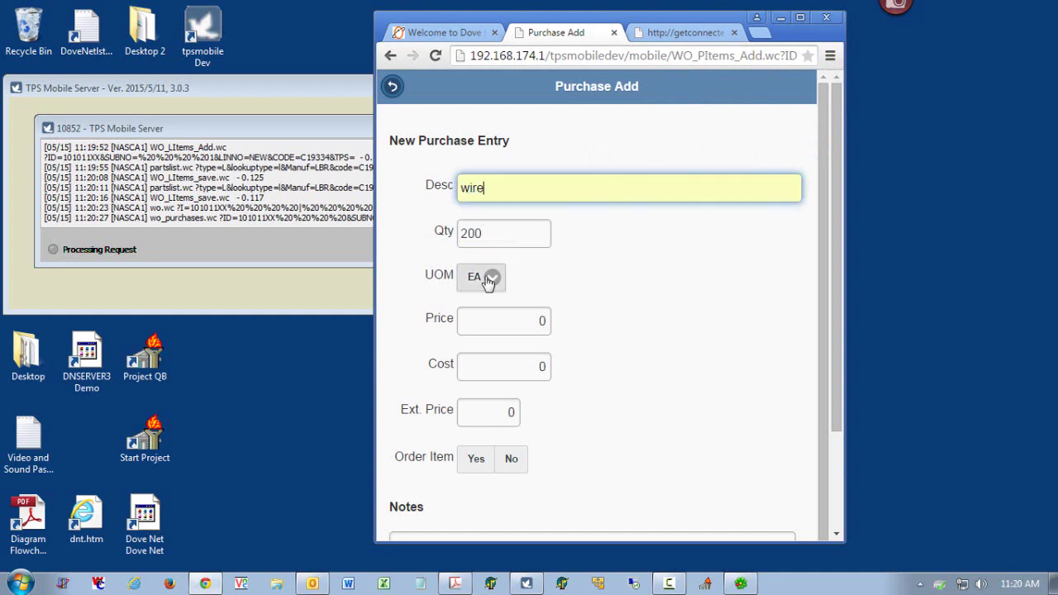
click(492, 315)
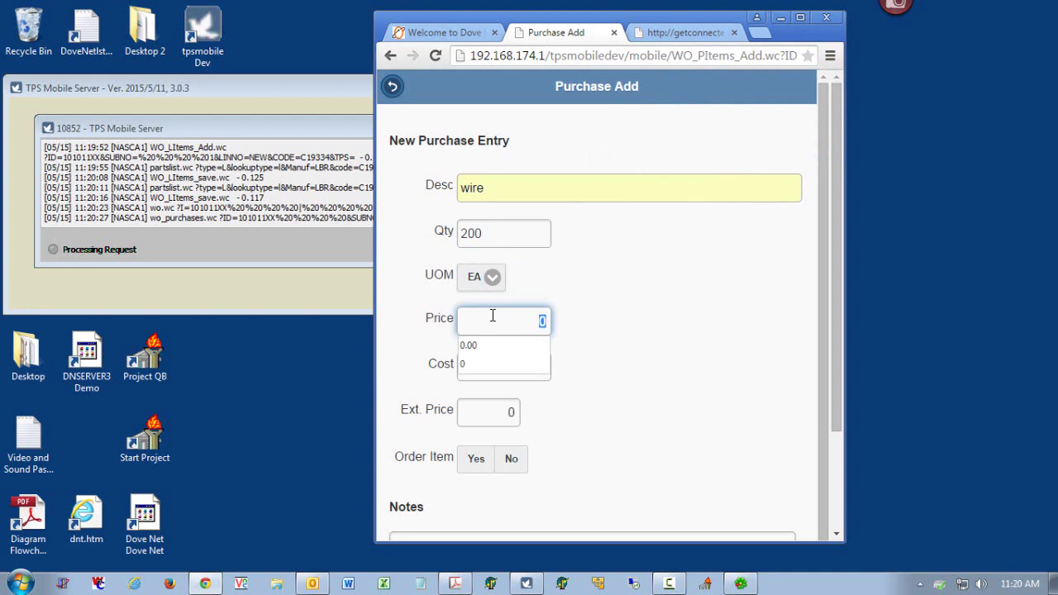
text(.2)
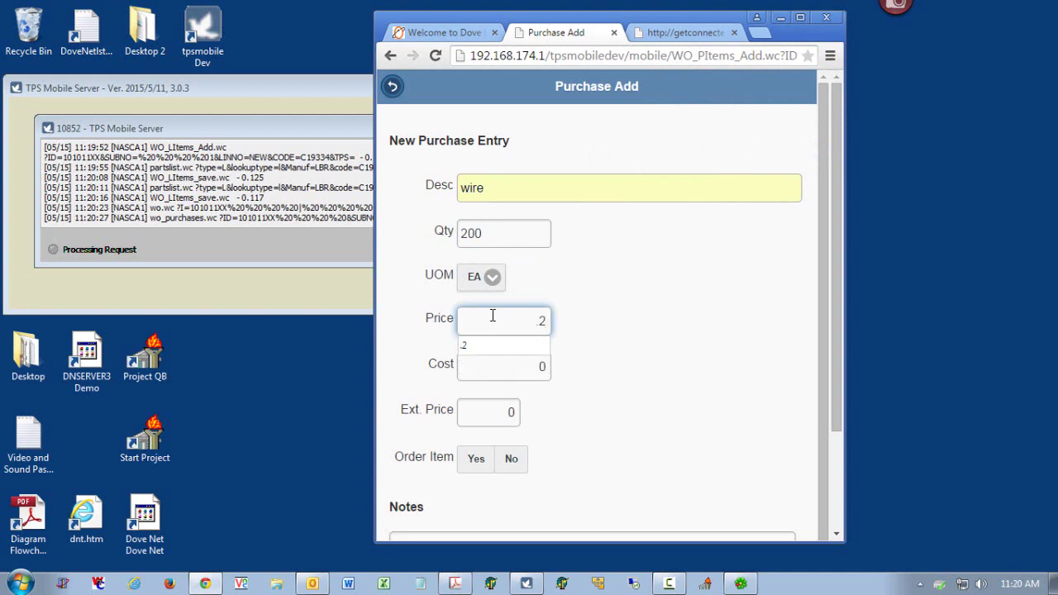
click(538, 368)
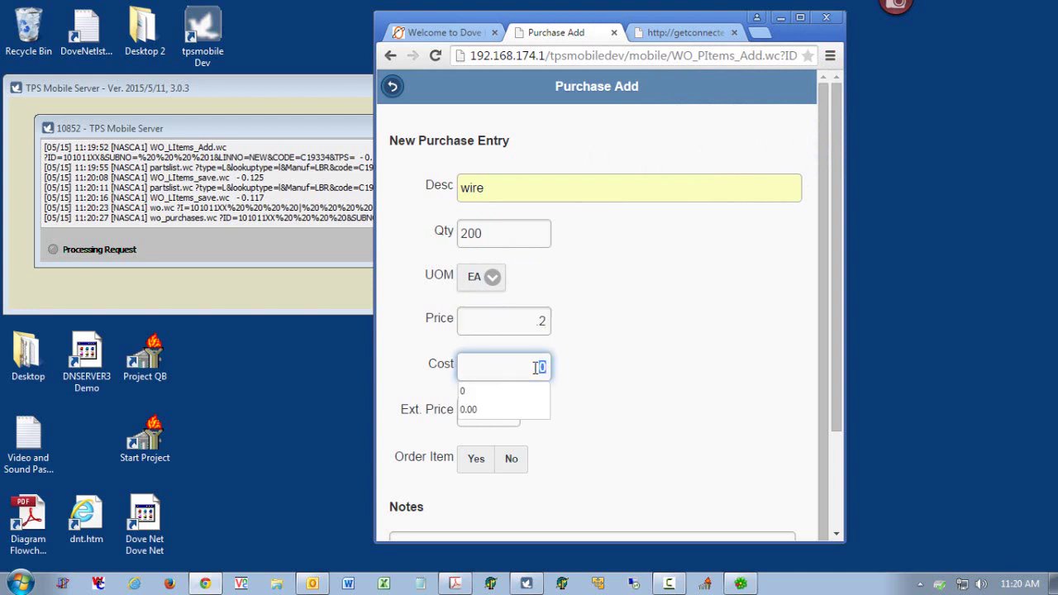
text(.1)
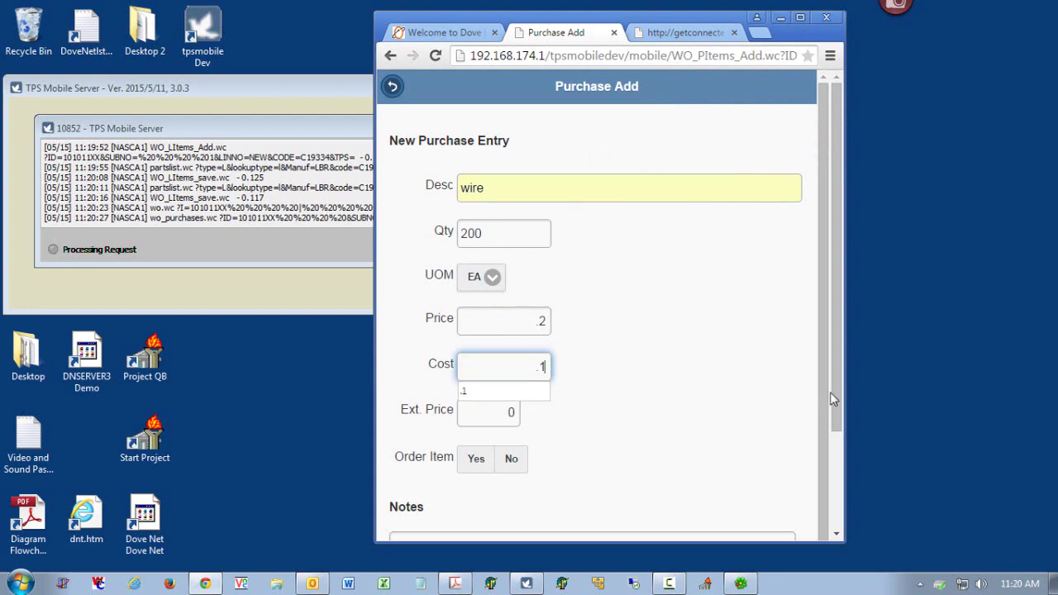
drag(836, 387, 843, 467)
click(603, 494)
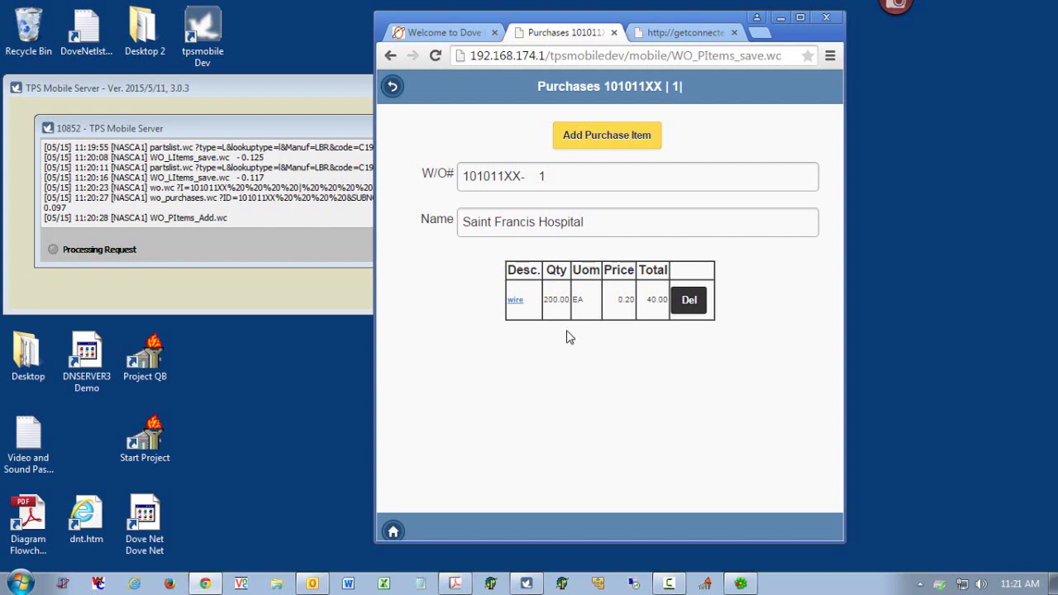
- Review all posted work order items, then open the Project Items list from the menu
click(394, 88)
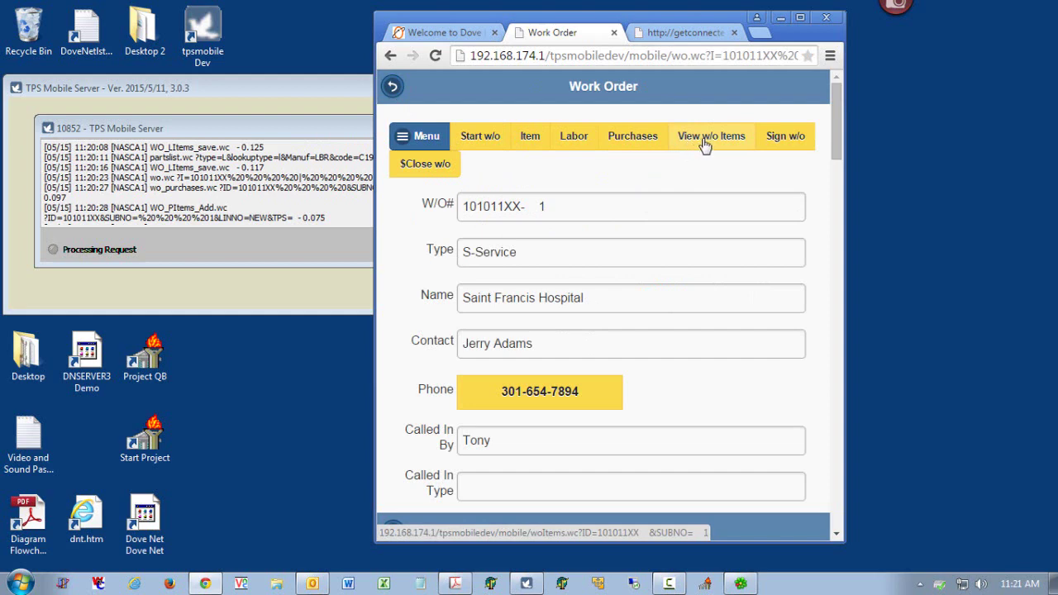
click(703, 146)
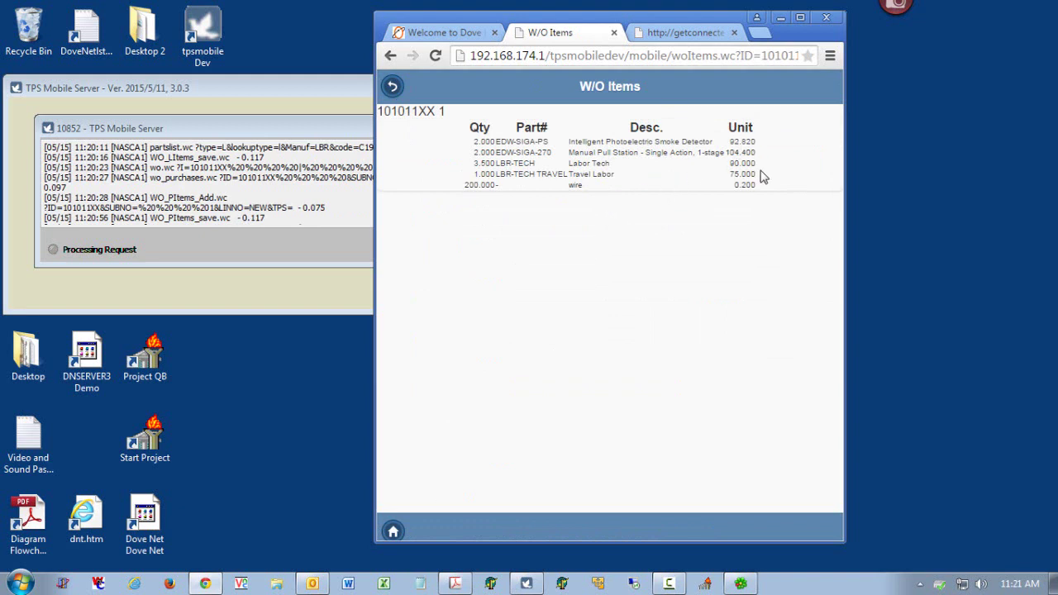
click(392, 88)
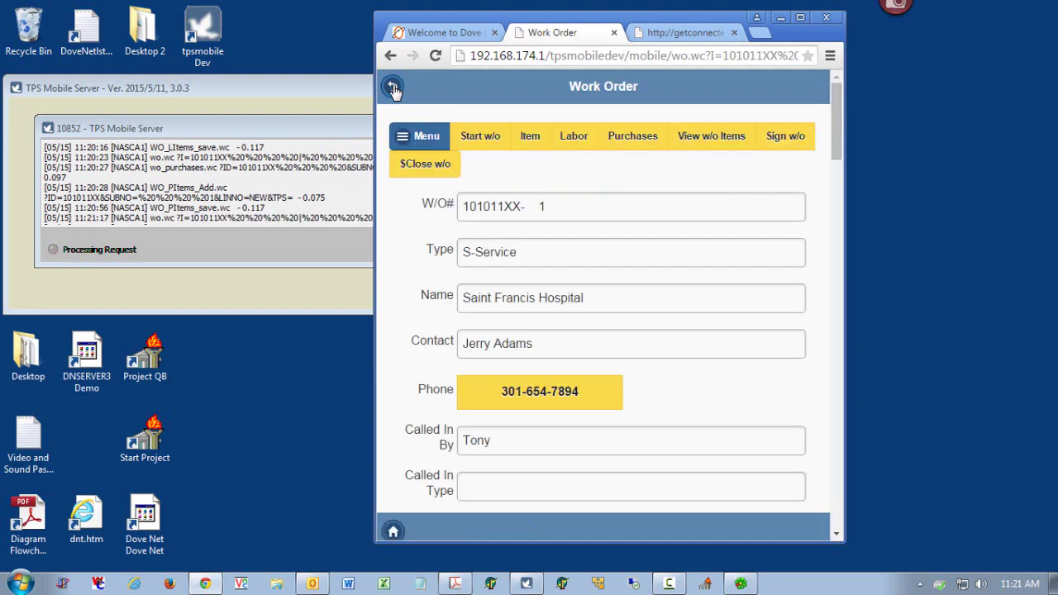
click(423, 146)
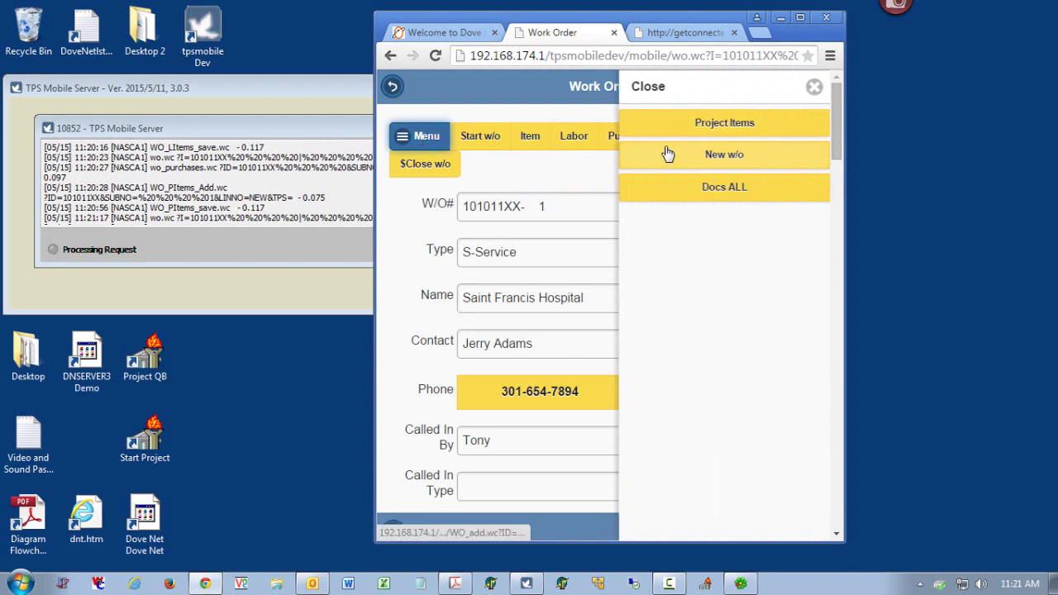
click(752, 124)
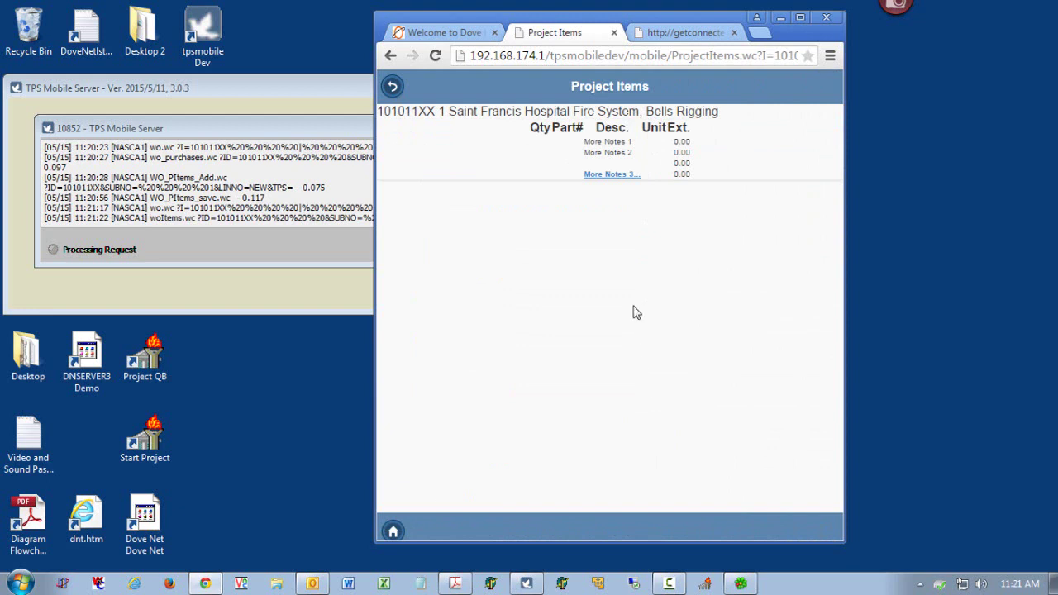
- Open the More Notes 3 memo, then go back through Project Items to the Saint Francis Hospital work order
click(611, 175)
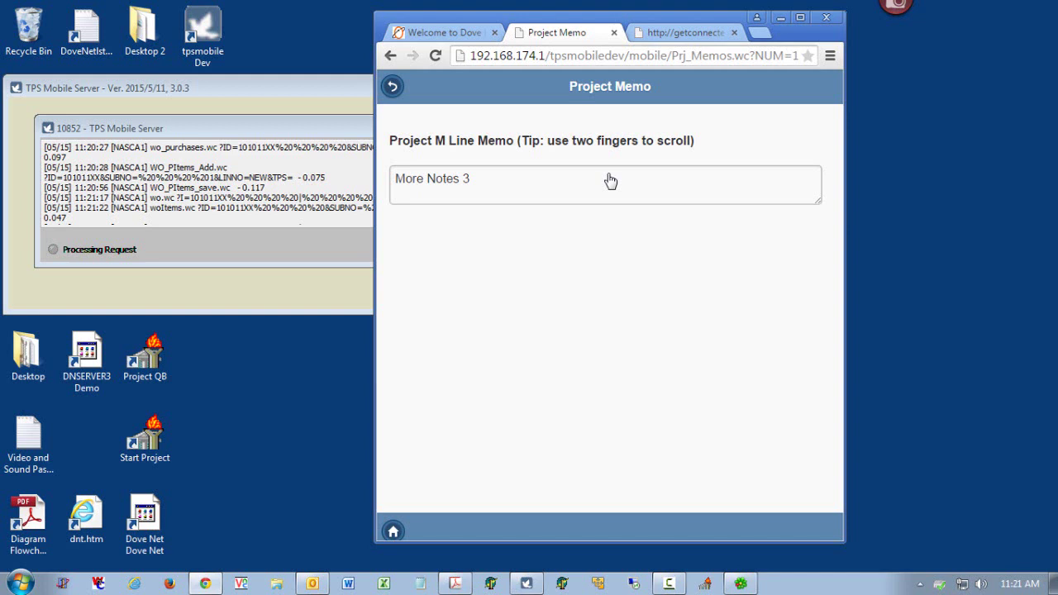
click(393, 86)
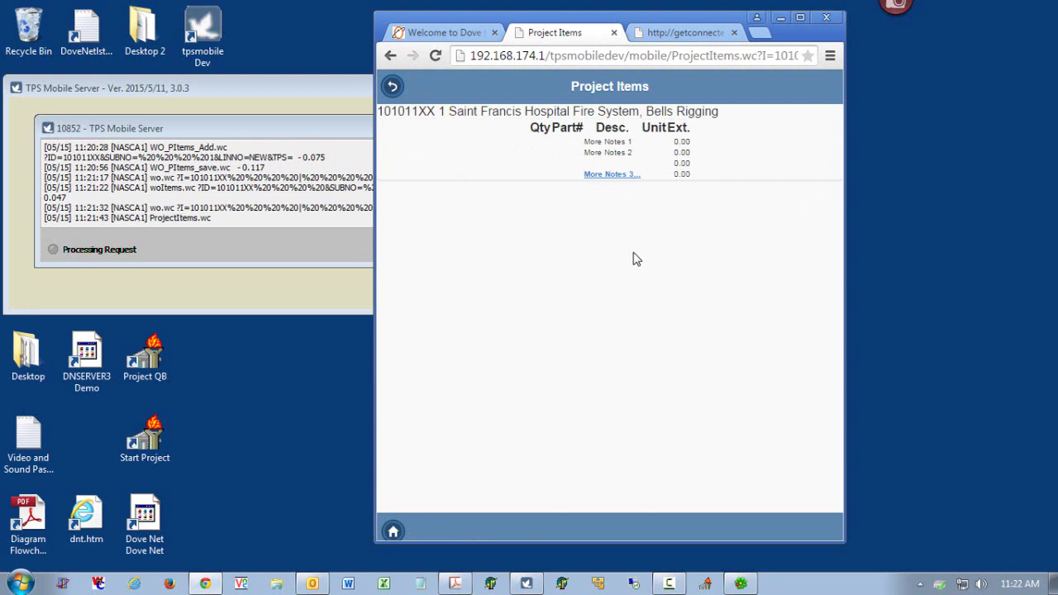
click(394, 89)
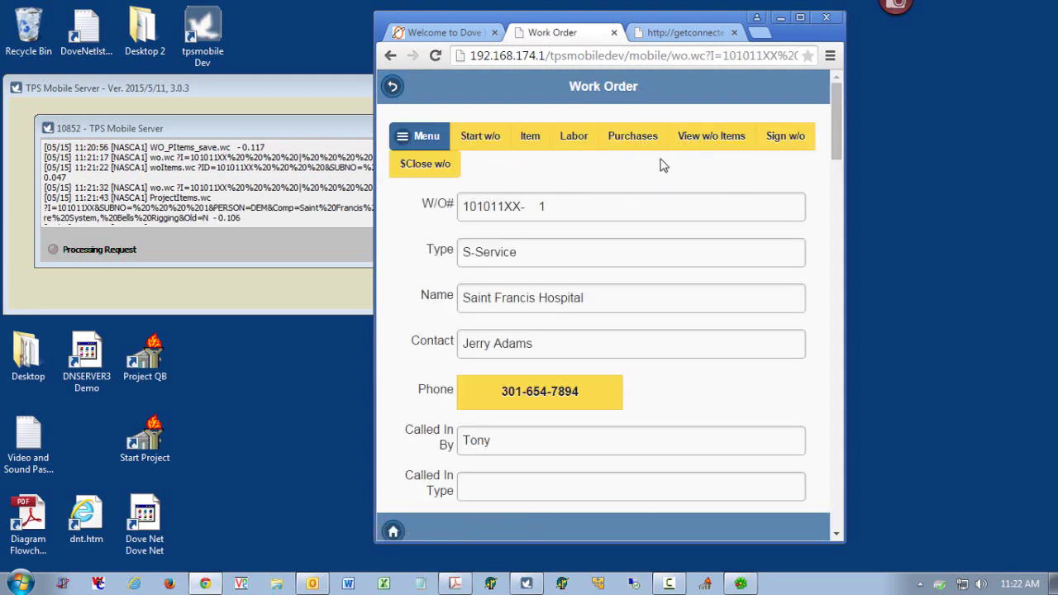
click(423, 138)
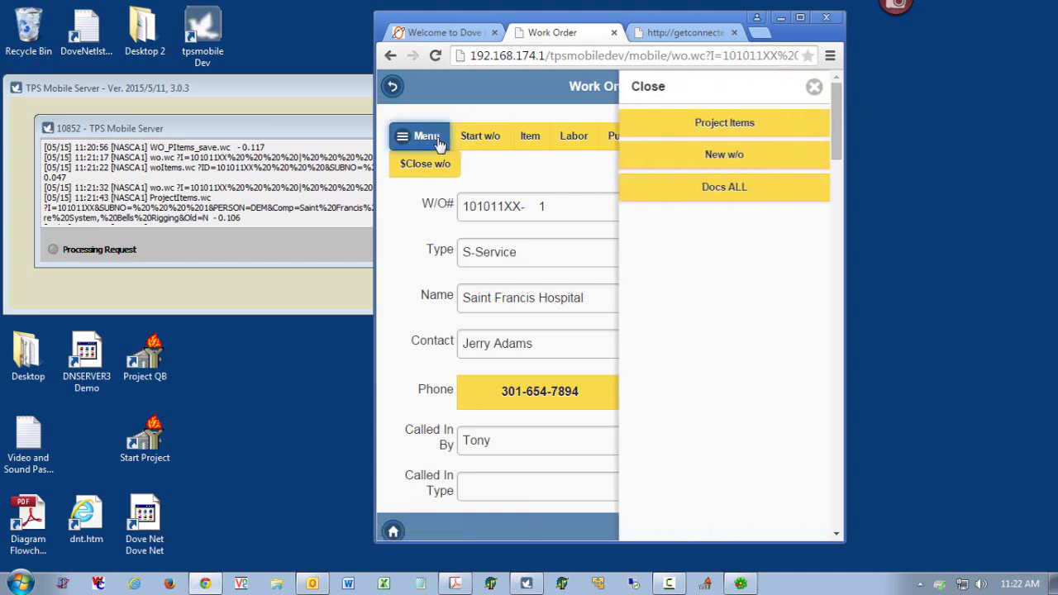
click(725, 190)
click(733, 188)
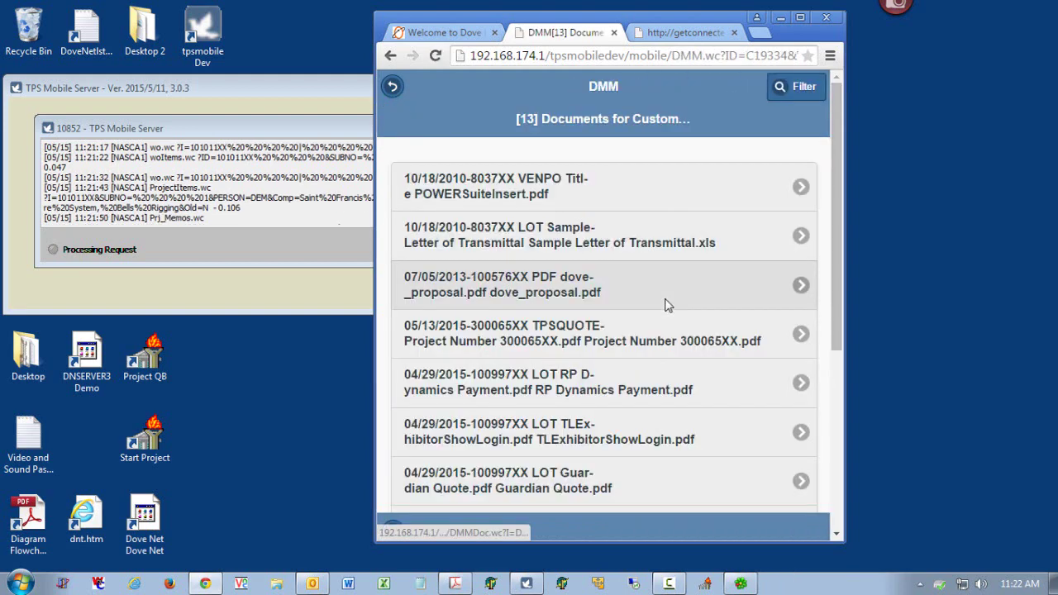
click(493, 194)
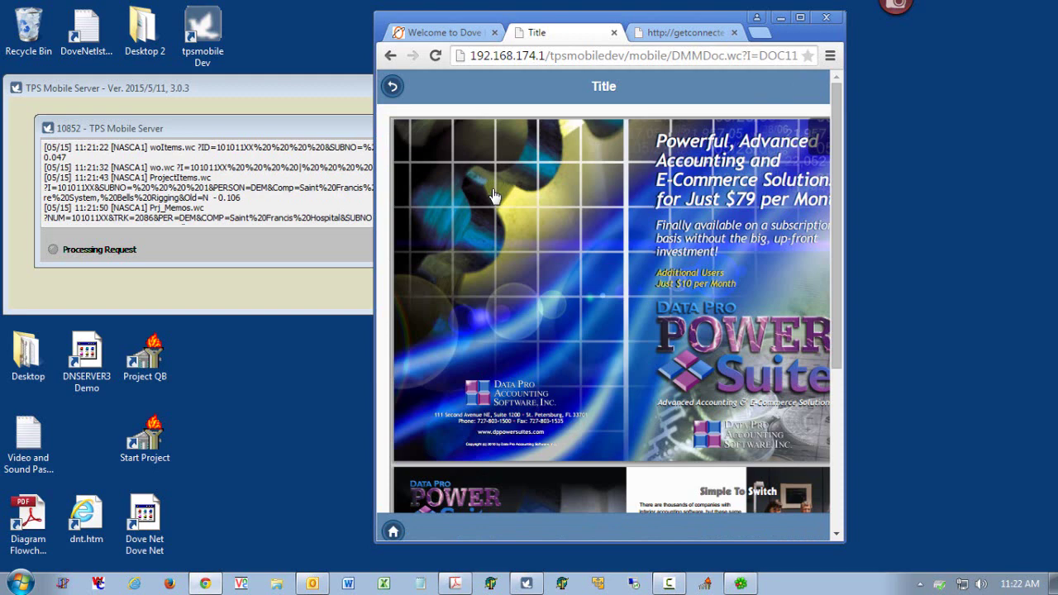
click(391, 88)
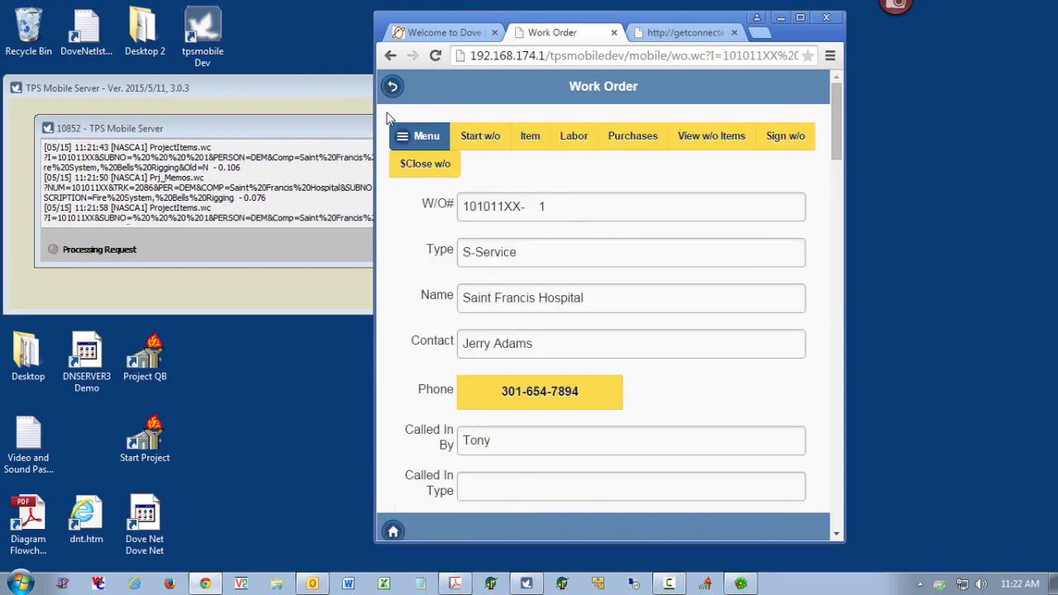
click(404, 134)
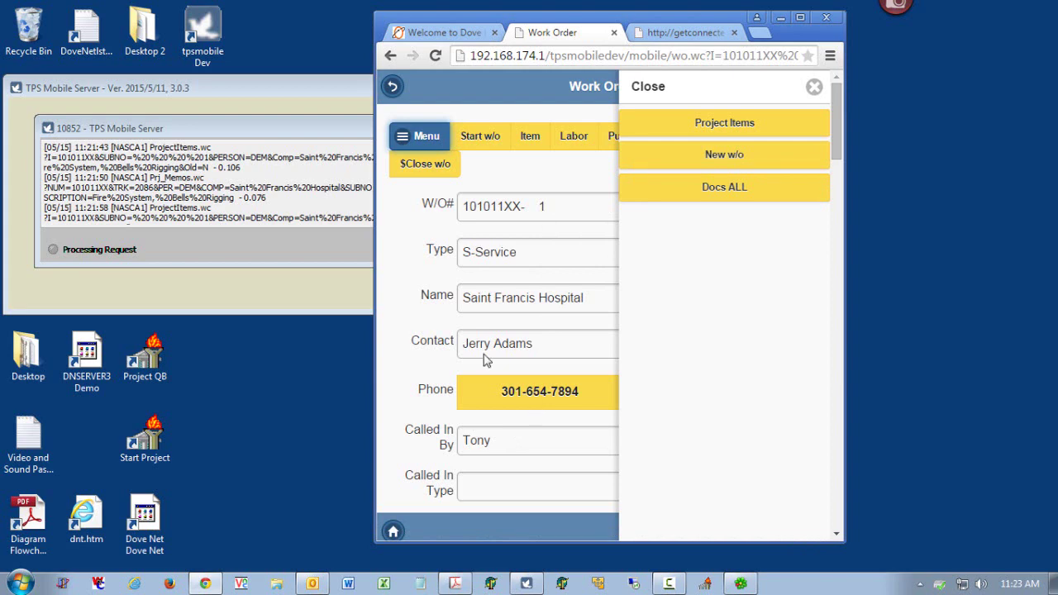
click(403, 229)
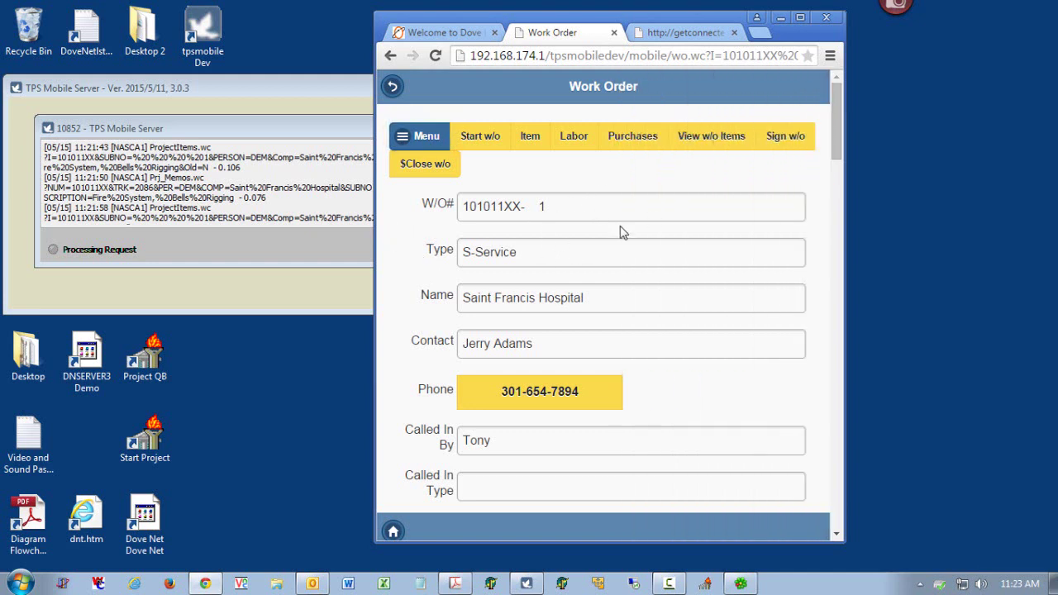
- Draw a signature in the Sign Below box, enter the signer's name, and save it to the work order
click(793, 140)
mouse_move(459, 161)
mouse_down()
mouse_move(457, 211)
mouse_move(503, 168)
mouse_move(505, 203)
mouse_move(518, 190)
mouse_move(537, 201)
mouse_move(567, 193)
mouse_move(588, 200)
mouse_move(576, 222)
mouse_up()
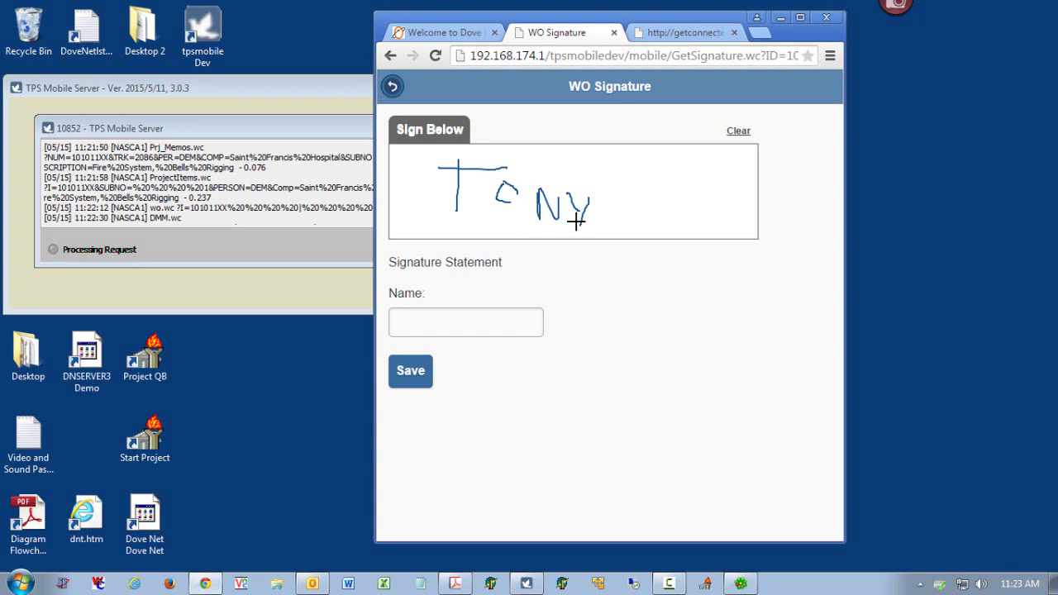
click(511, 325)
text(tn)
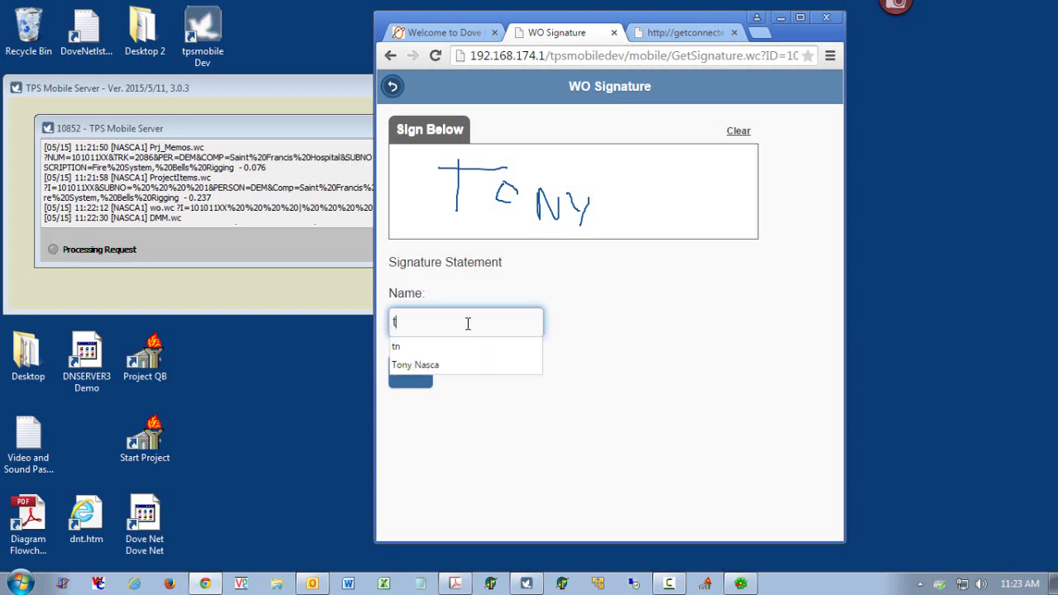
click(451, 351)
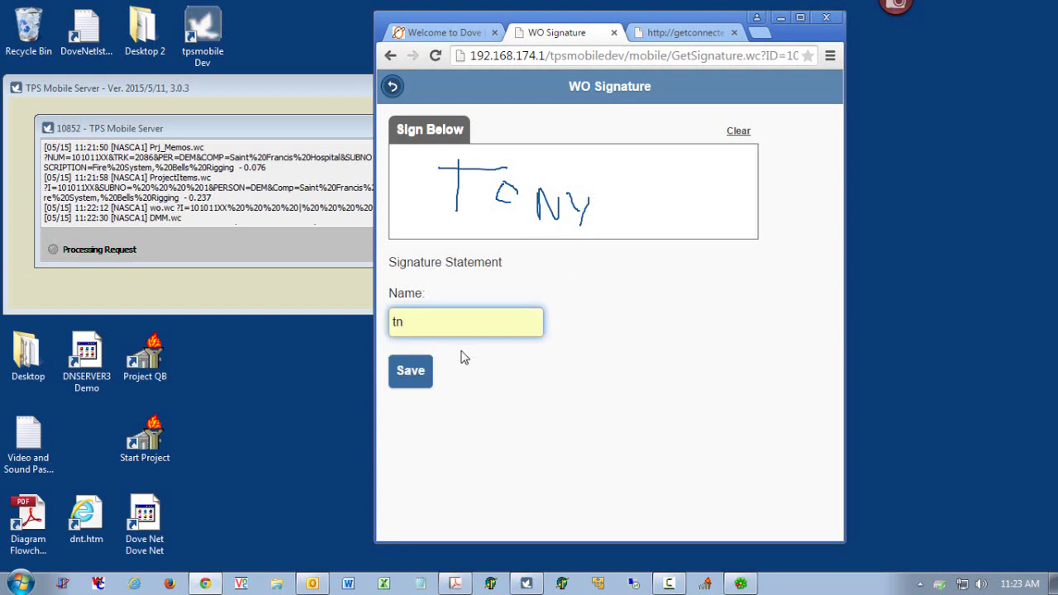
click(418, 377)
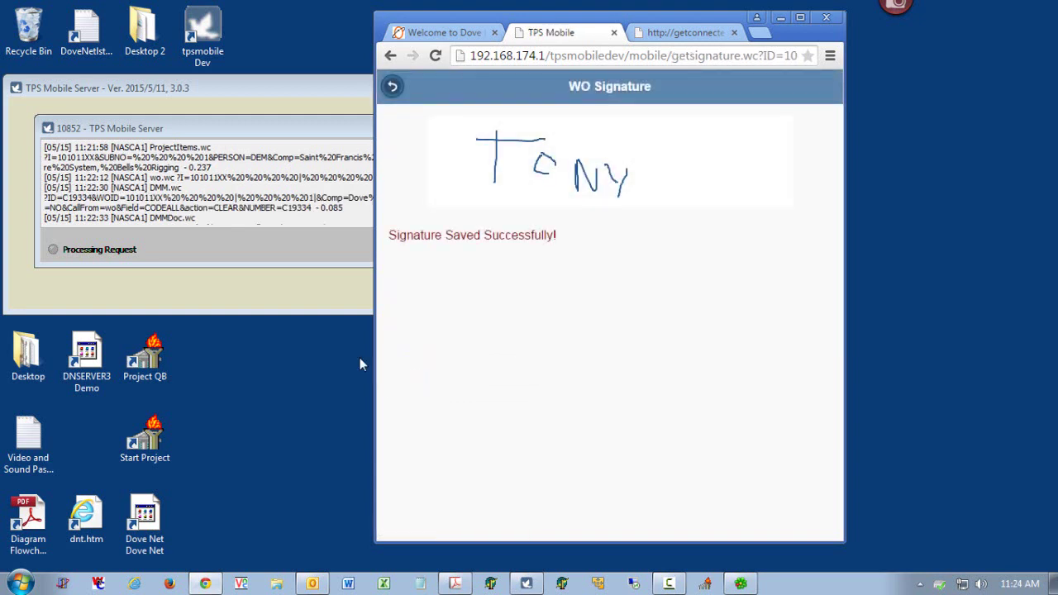
click(393, 86)
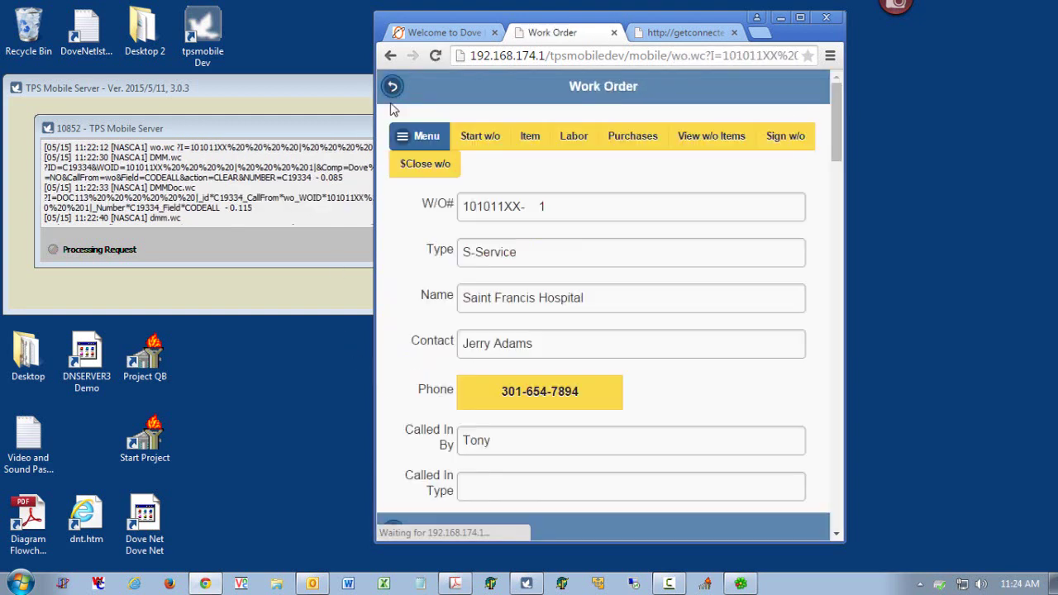
- Open the Close Out form and set the stop time to 03:30 PM
click(426, 168)
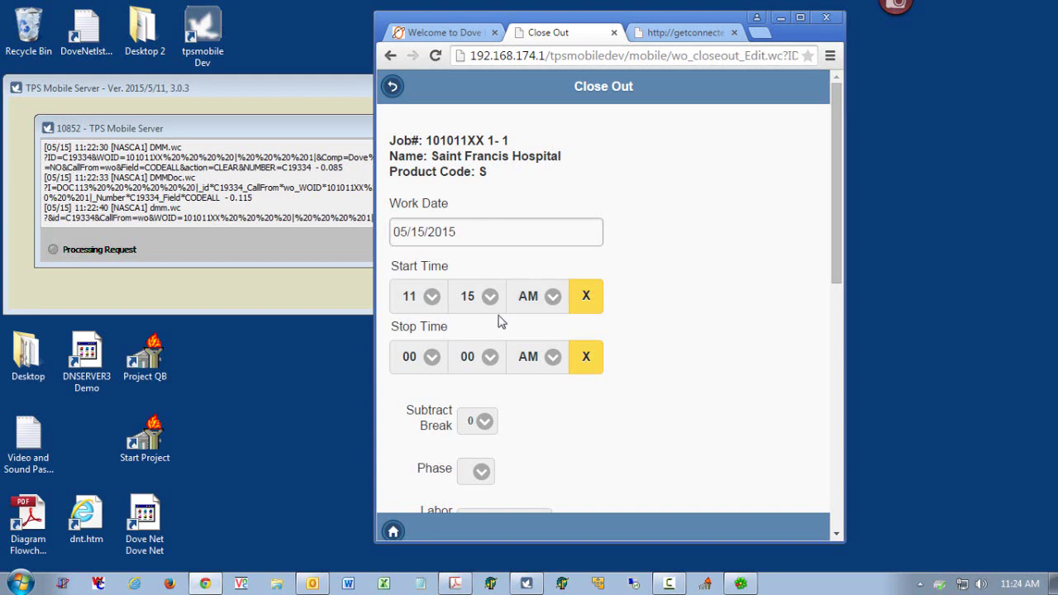
click(588, 365)
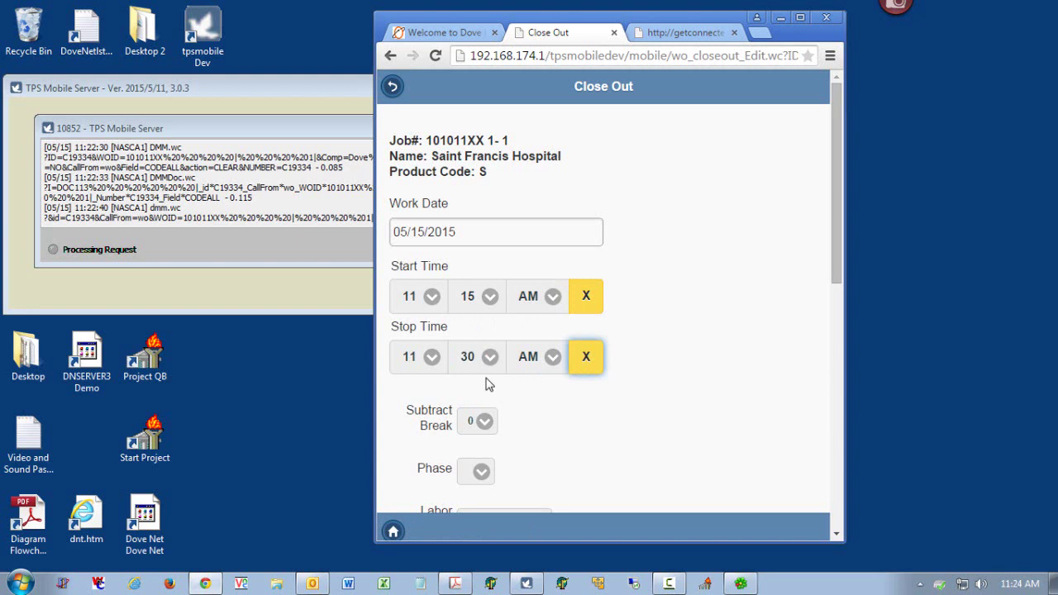
click(411, 361)
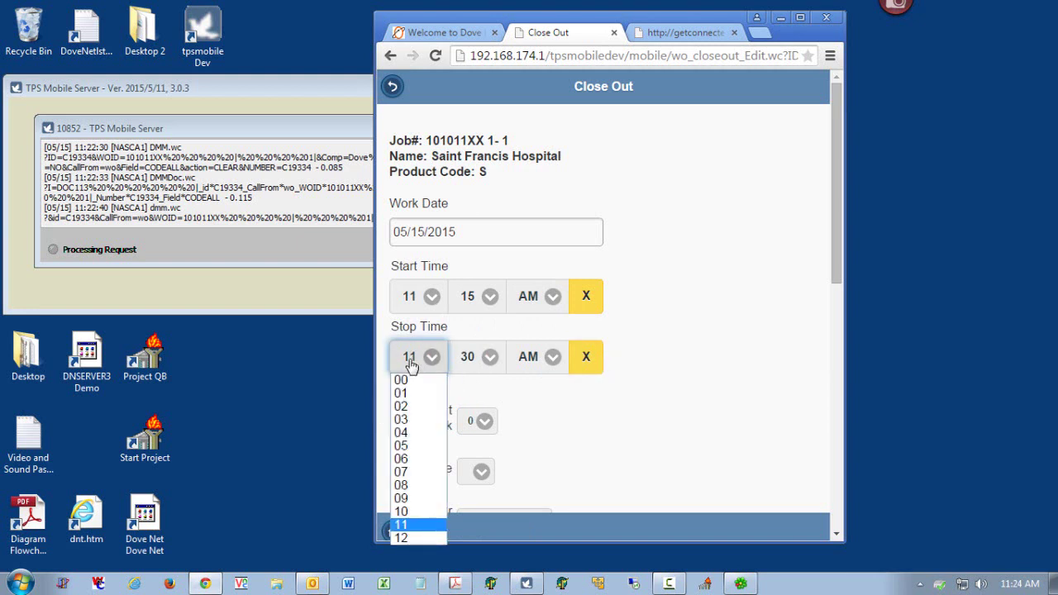
click(413, 420)
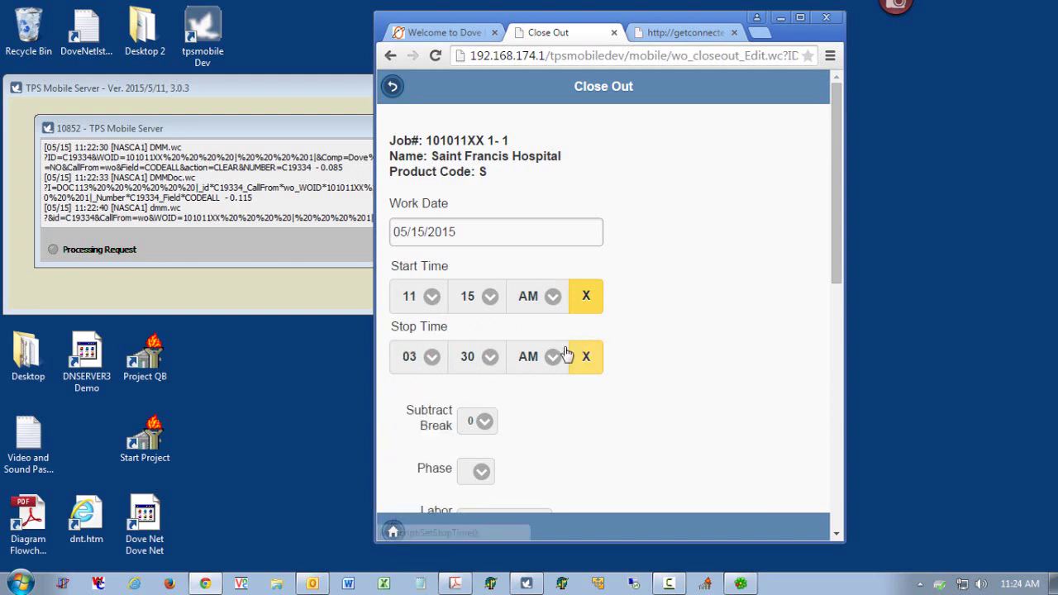
click(529, 362)
click(534, 393)
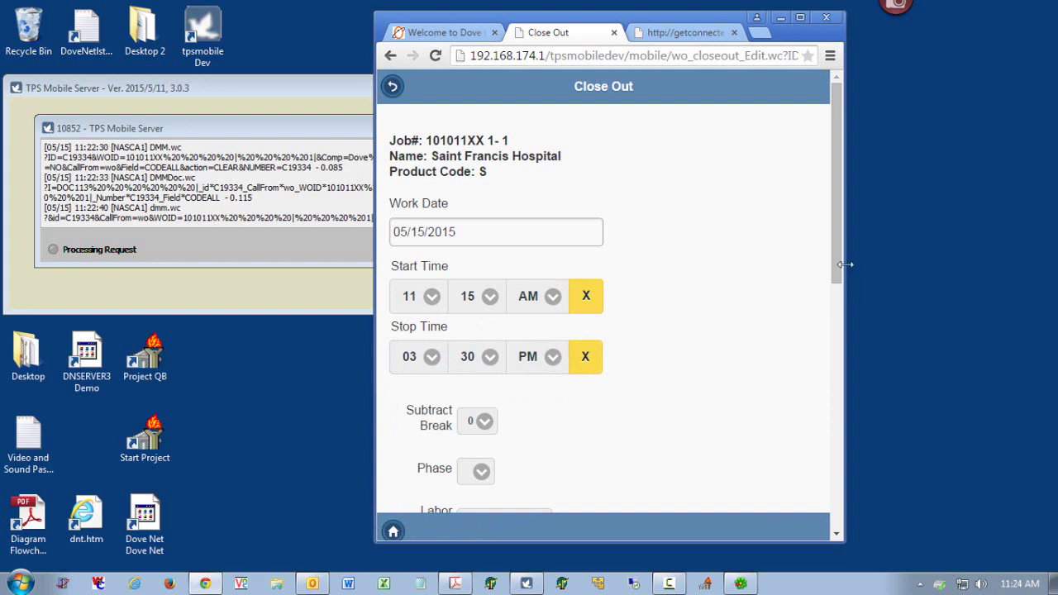
- Set Subtract Break to a 30-minute break, then reset it to 0
drag(839, 265, 838, 336)
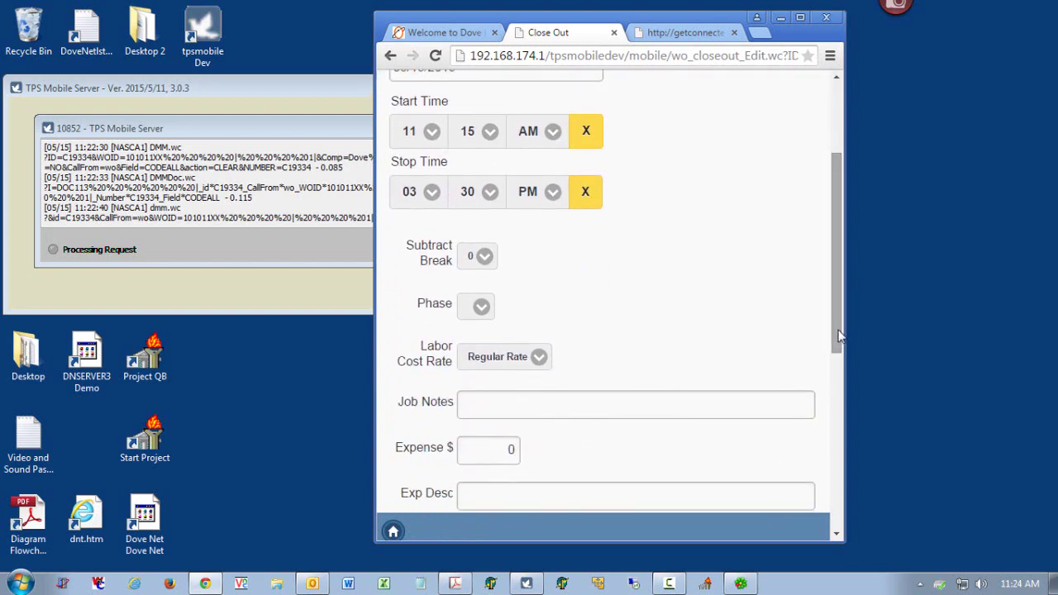
click(471, 258)
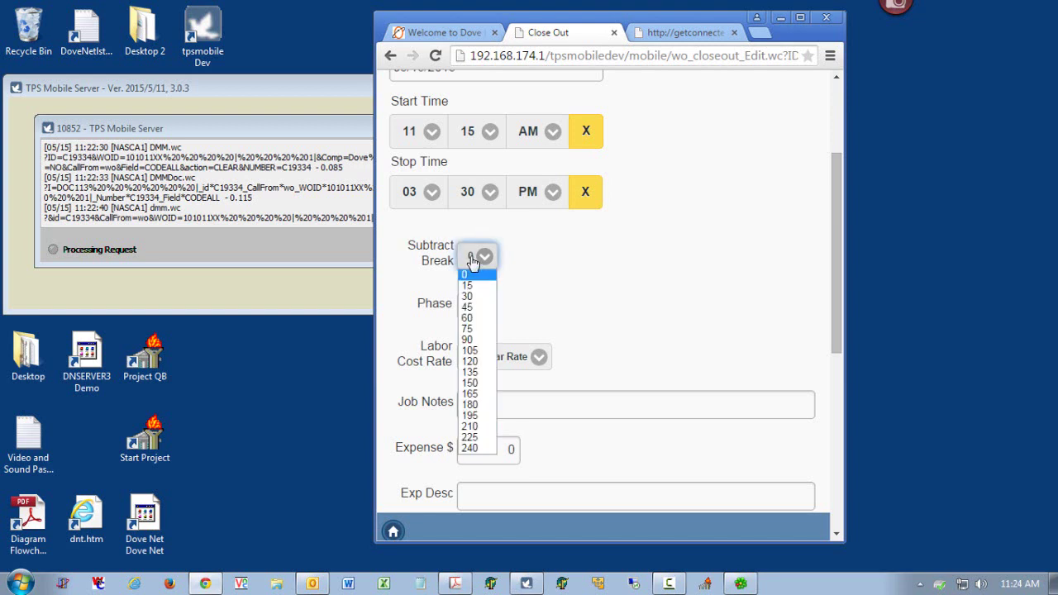
click(472, 297)
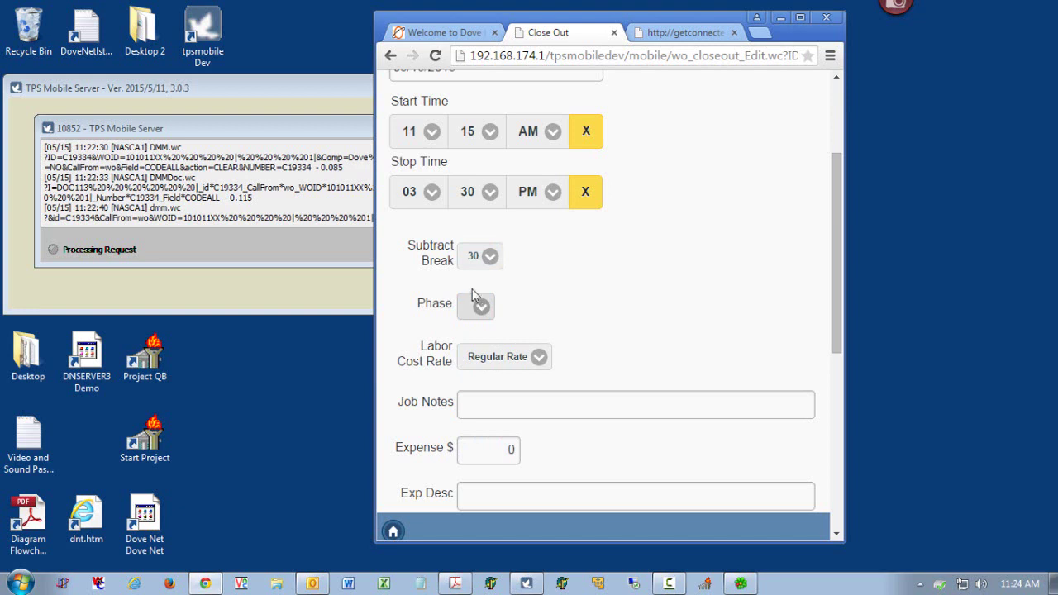
click(476, 256)
click(474, 278)
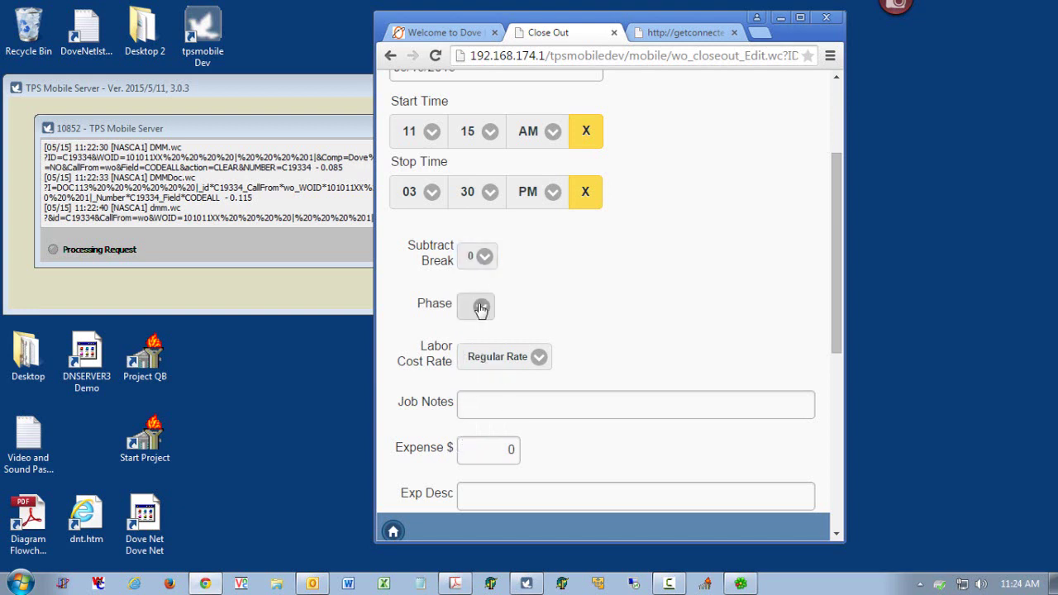
- Choose Repair as the phase and keep Regular Rate as the labor cost rate
click(481, 309)
scroll(516, 426, down, 3)
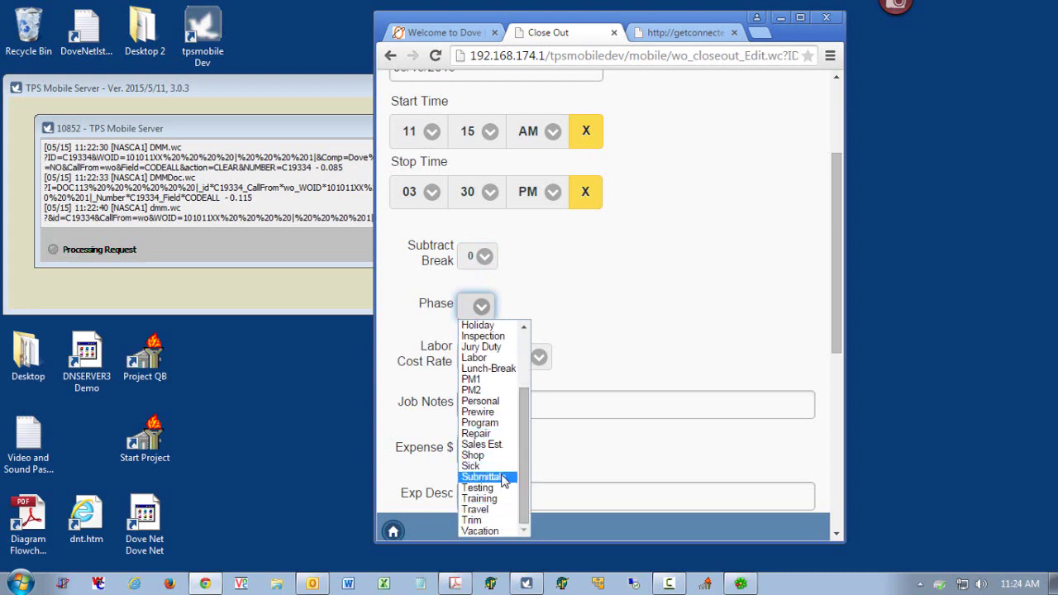
click(499, 434)
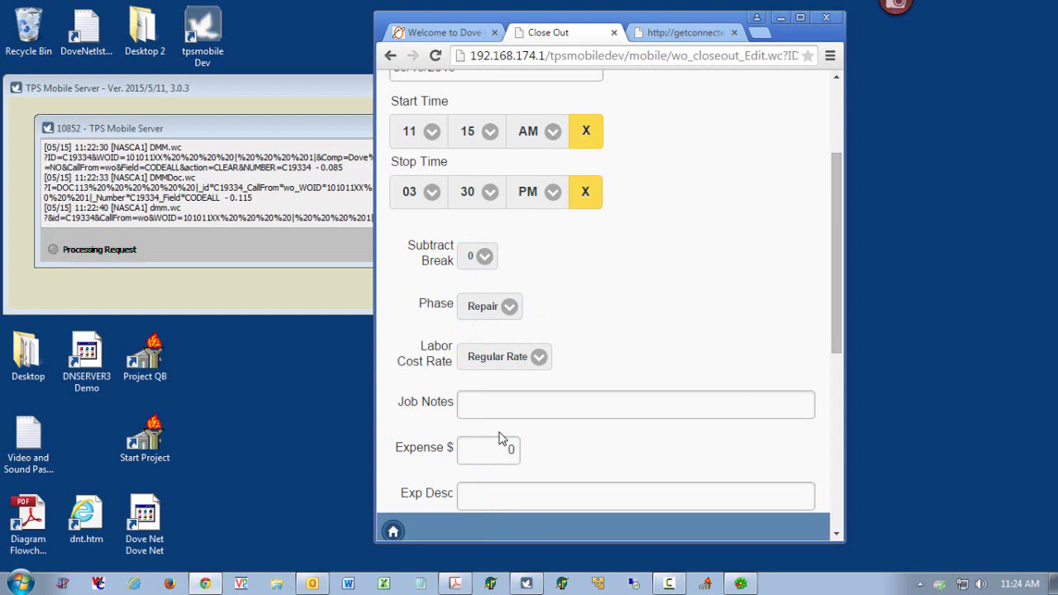
click(515, 360)
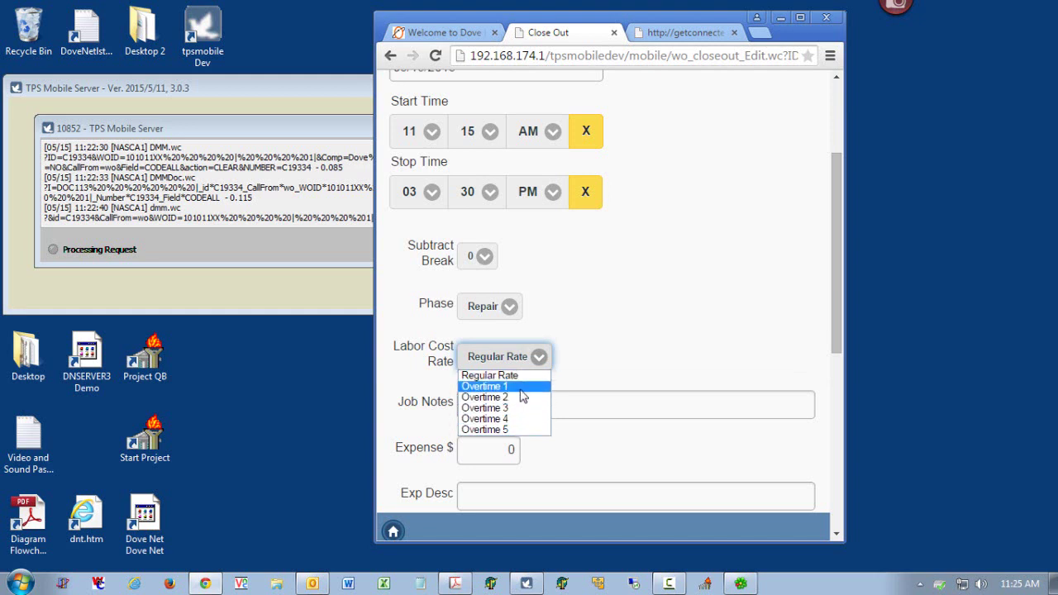
click(522, 382)
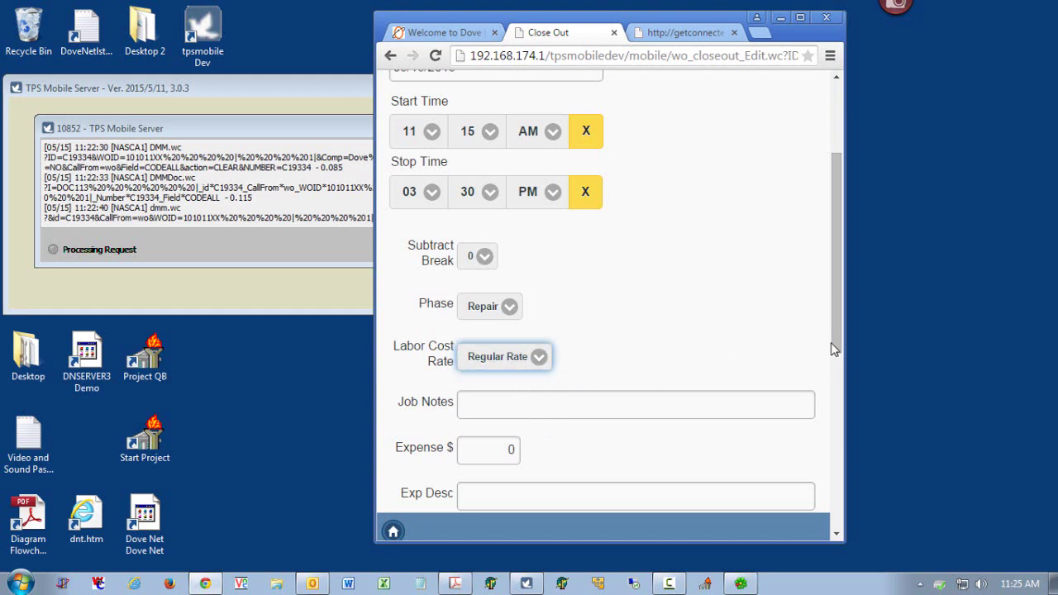
drag(834, 344, 837, 445)
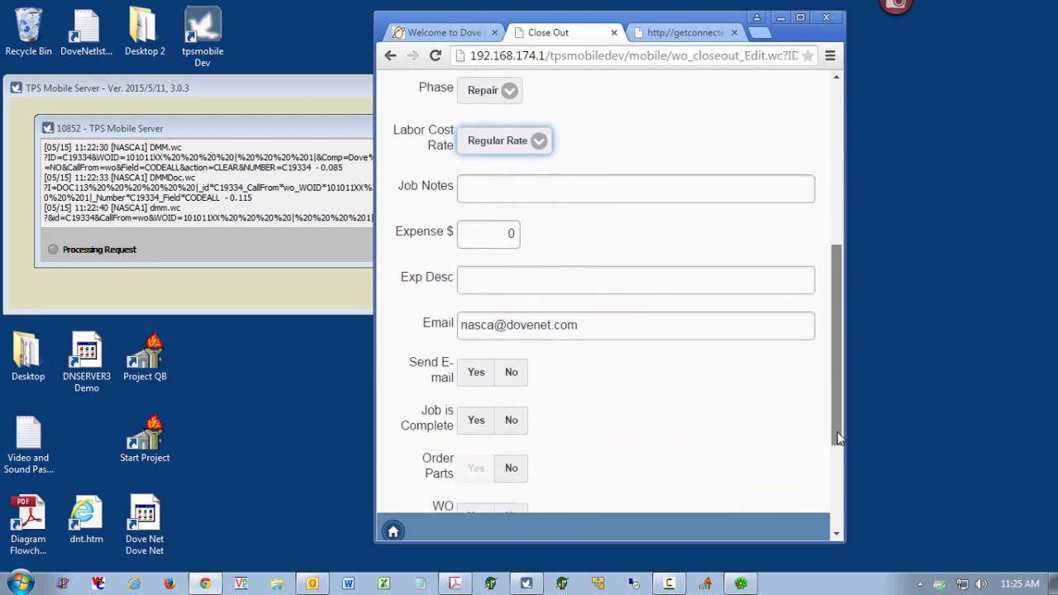
- Enter 'Job Cost Notes' in the job notes field
click(486, 177)
text(Jb)
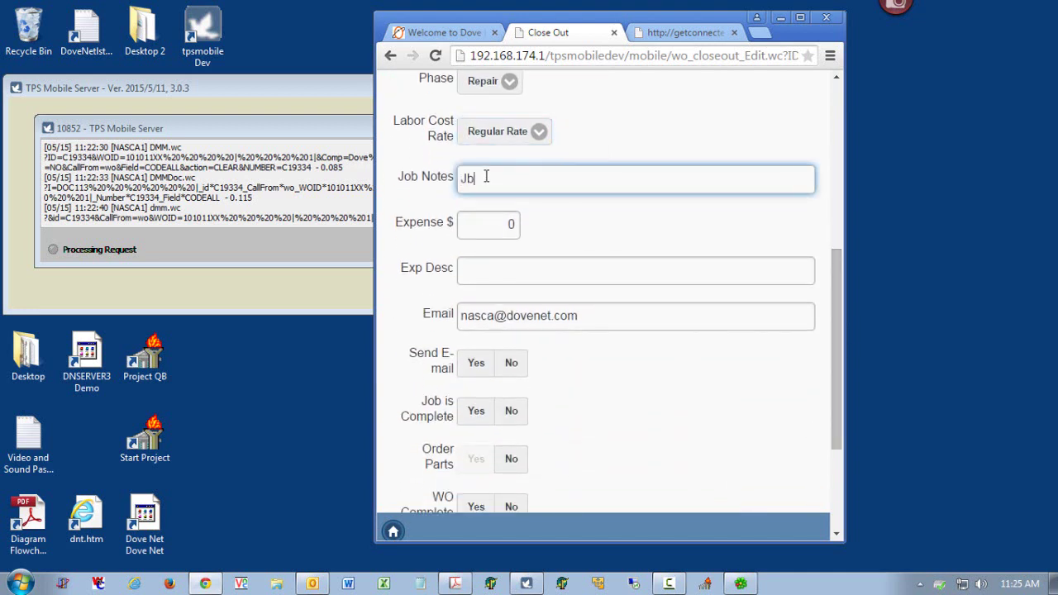
key(BackSpace)
text(ob Cost Notes)
scroll(486, 178, up, 2)
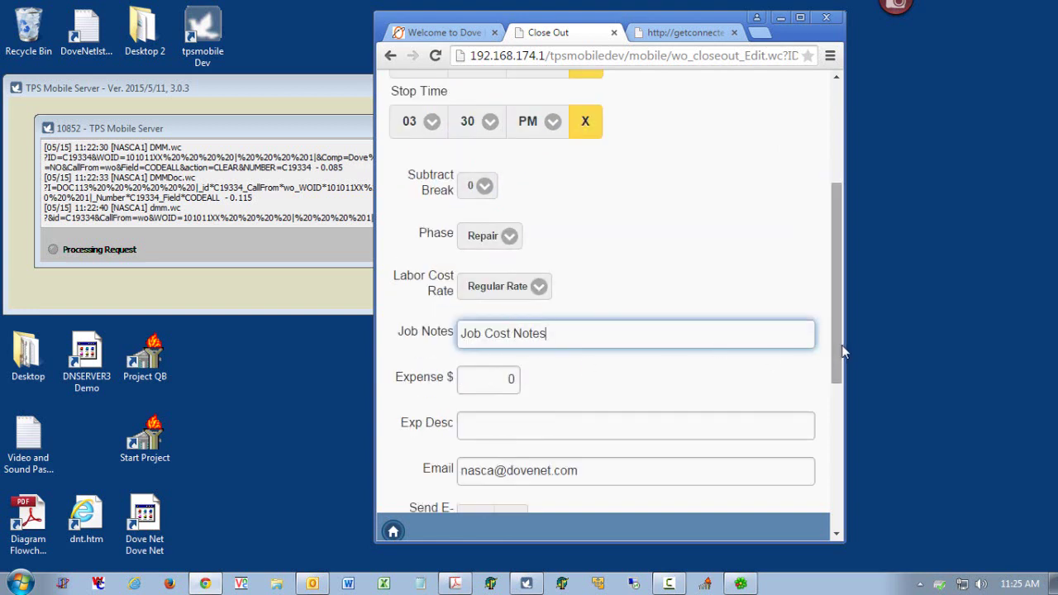
drag(839, 353, 833, 409)
- Record an expense of 25 with Parking as the expense description
click(512, 230)
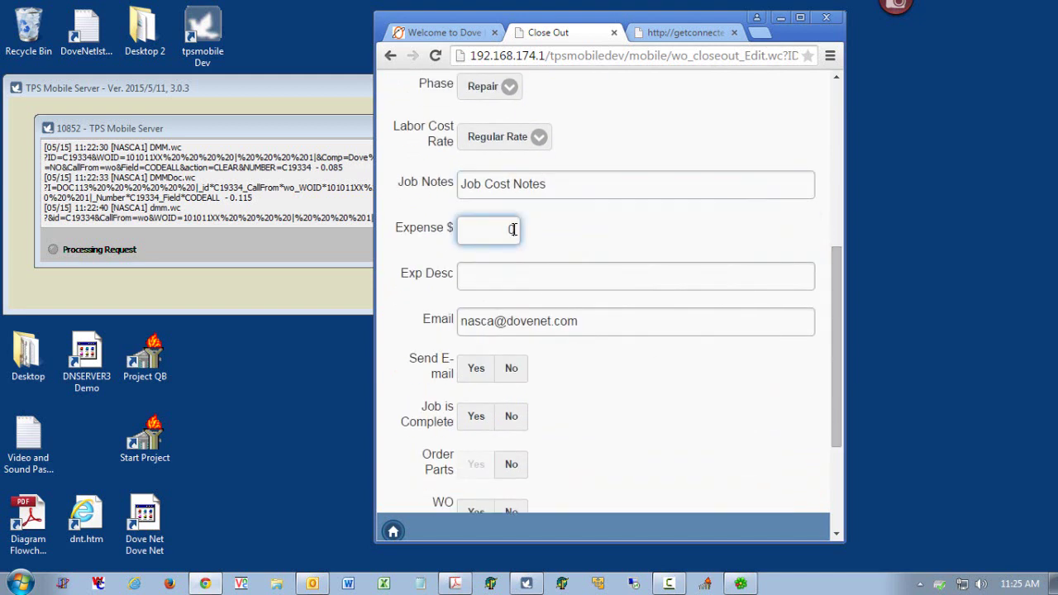
double_click(513, 230)
text(25)
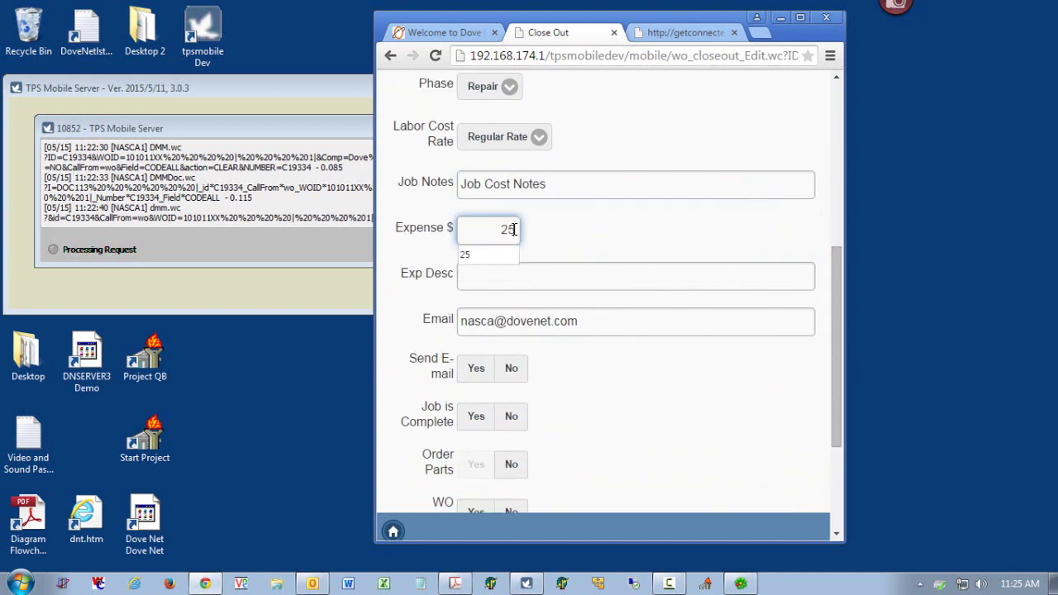
click(528, 274)
text(p)
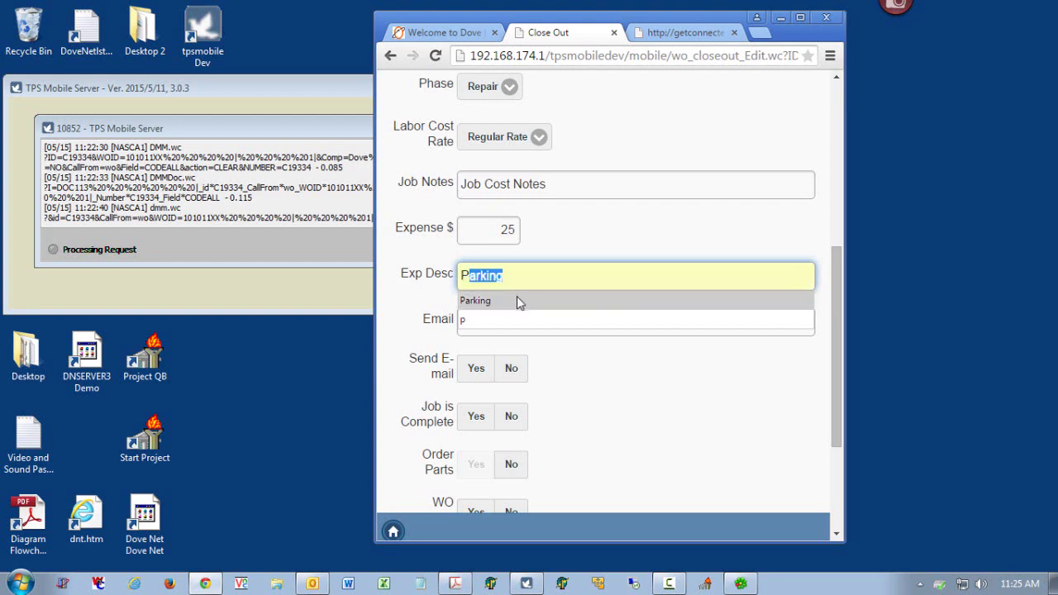
click(517, 296)
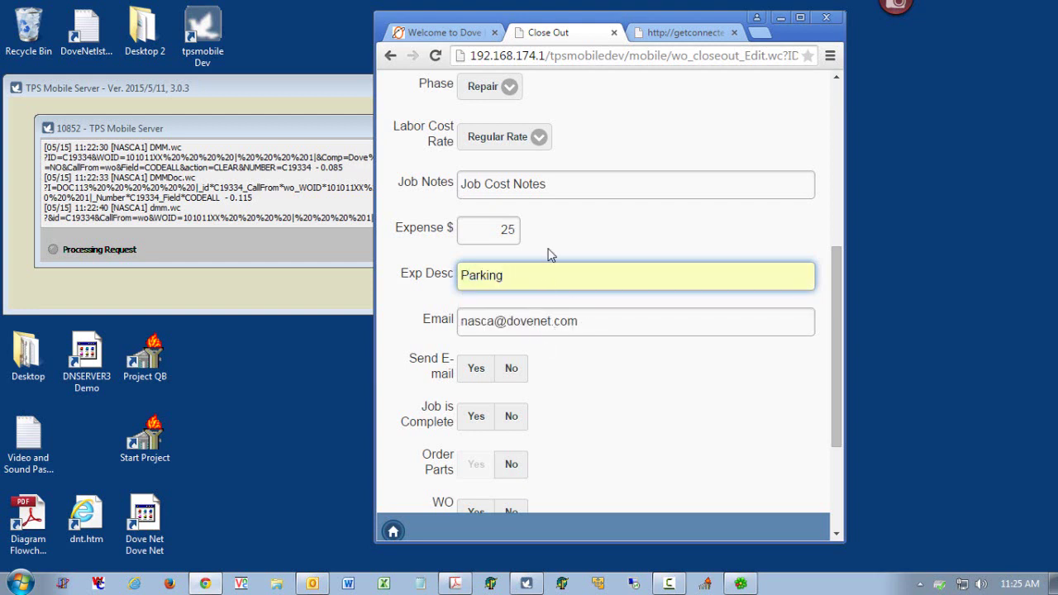
drag(835, 356, 780, 402)
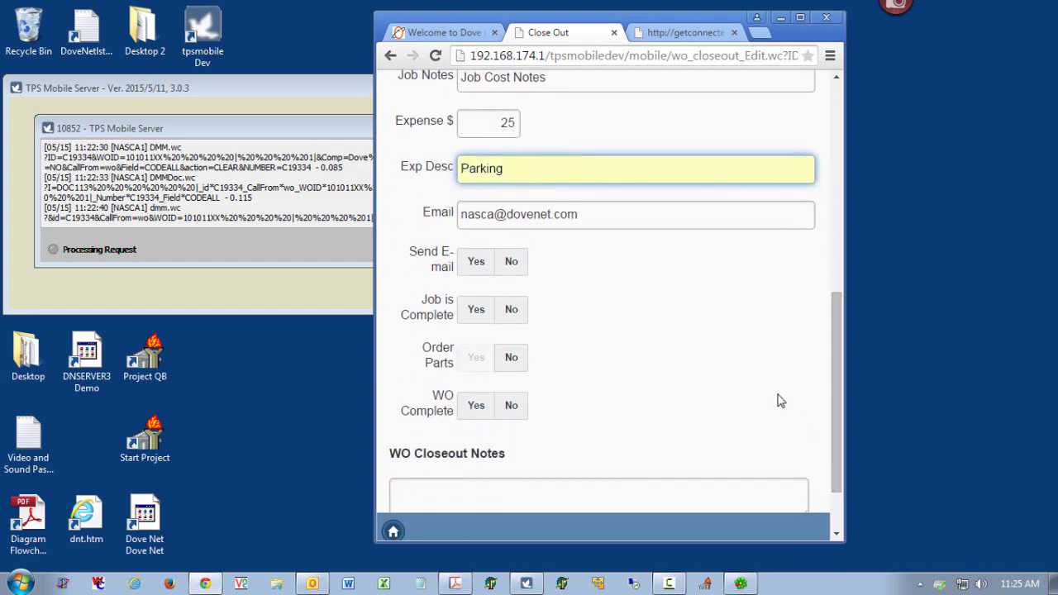
- Set Send E-mail to Yes and try toggling Job is Complete between Yes and No
click(428, 213)
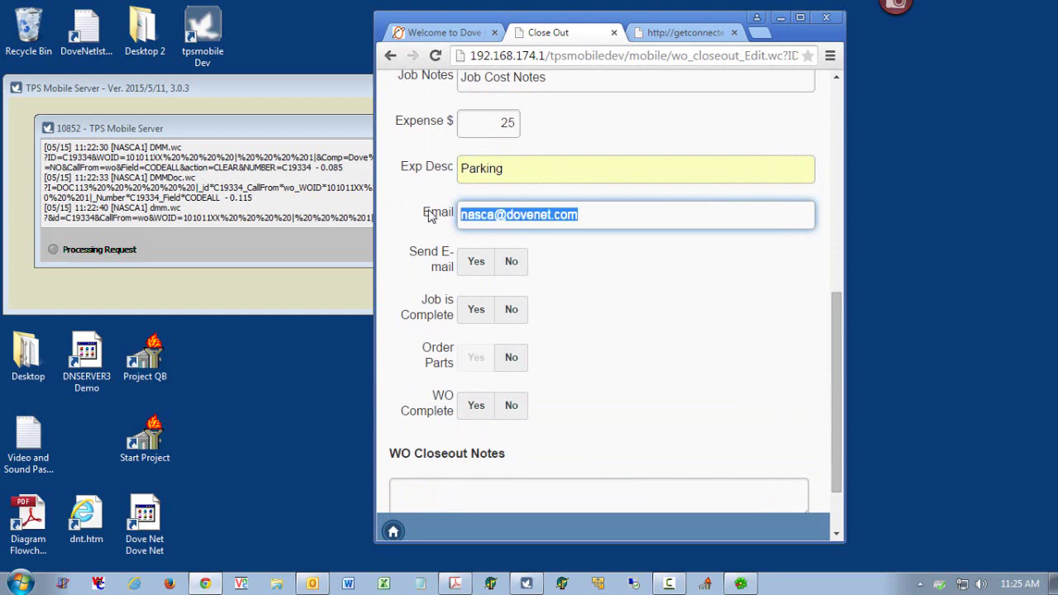
click(477, 264)
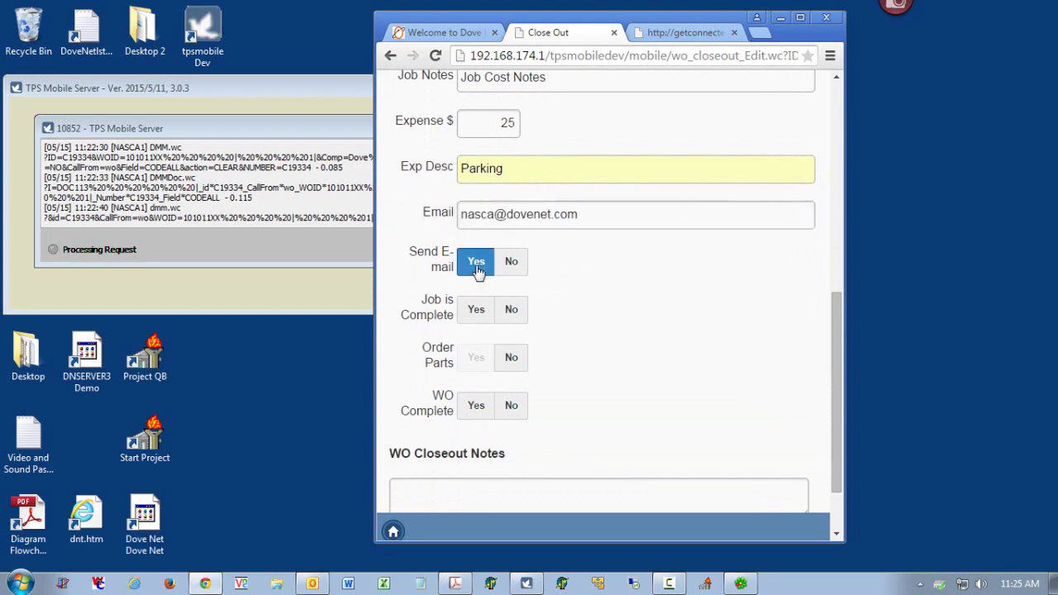
click(480, 308)
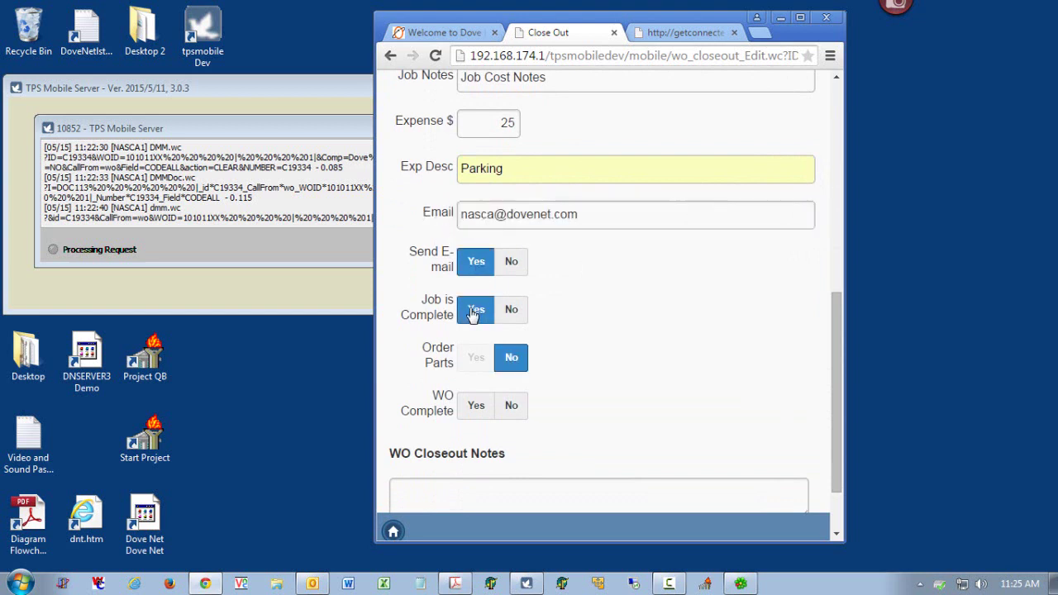
click(513, 316)
click(488, 321)
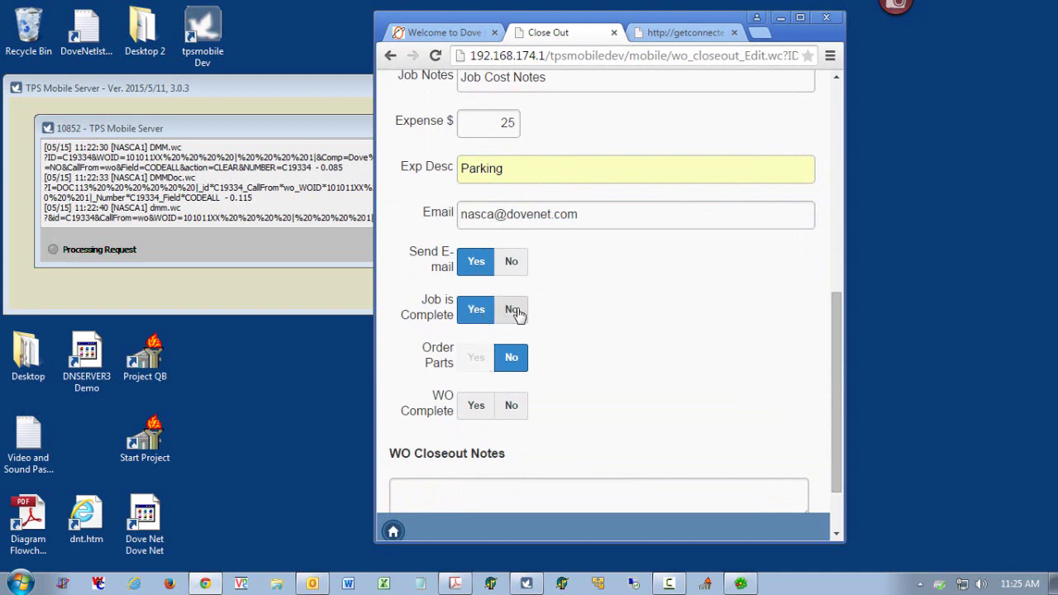
click(513, 310)
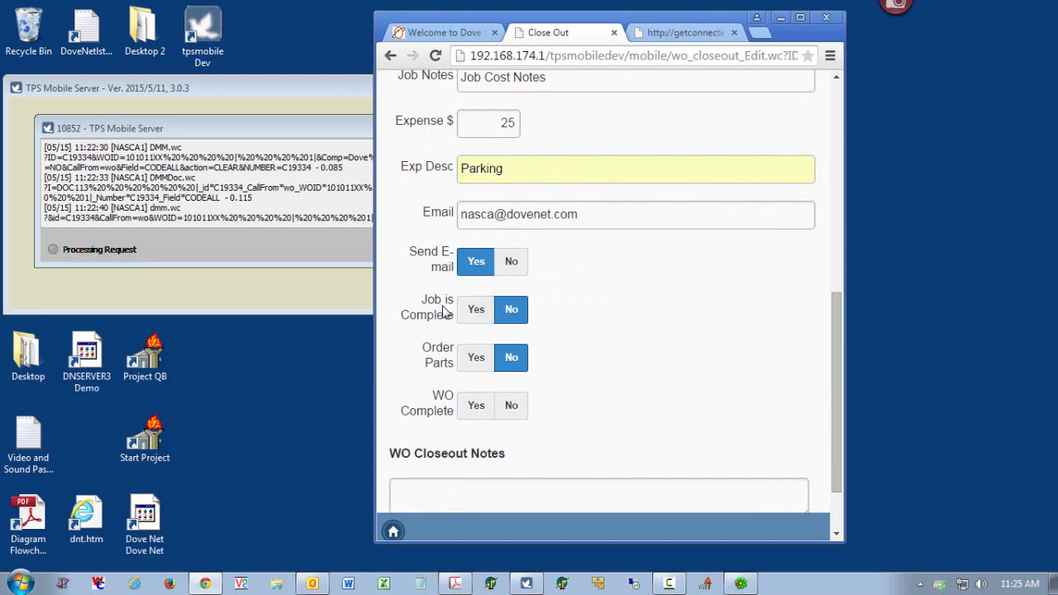
click(469, 312)
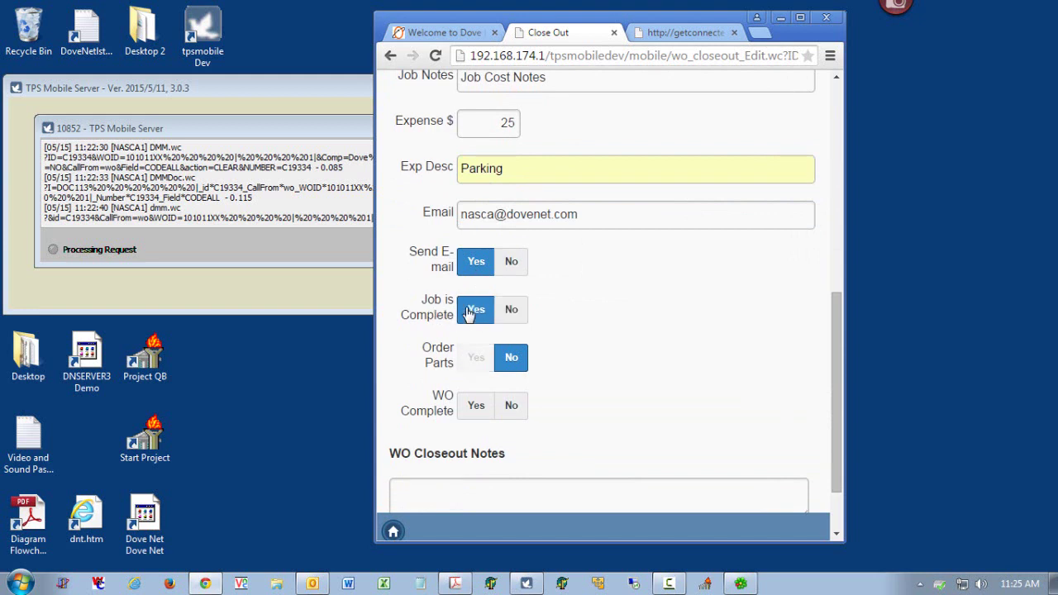
click(508, 308)
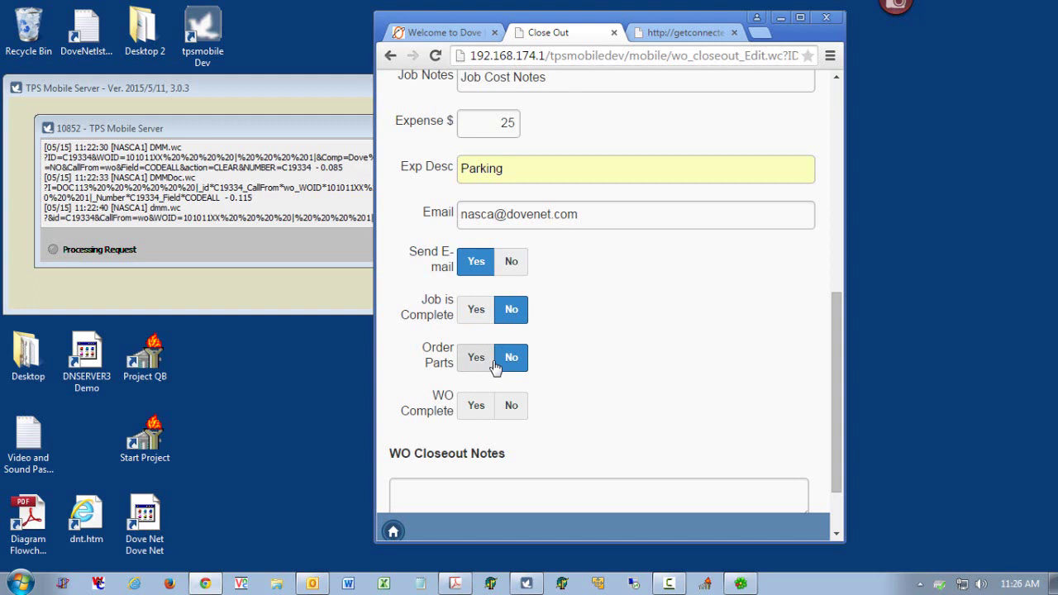
- Leave parts ordering at No and set Job is Complete and WO Complete to Yes
click(478, 357)
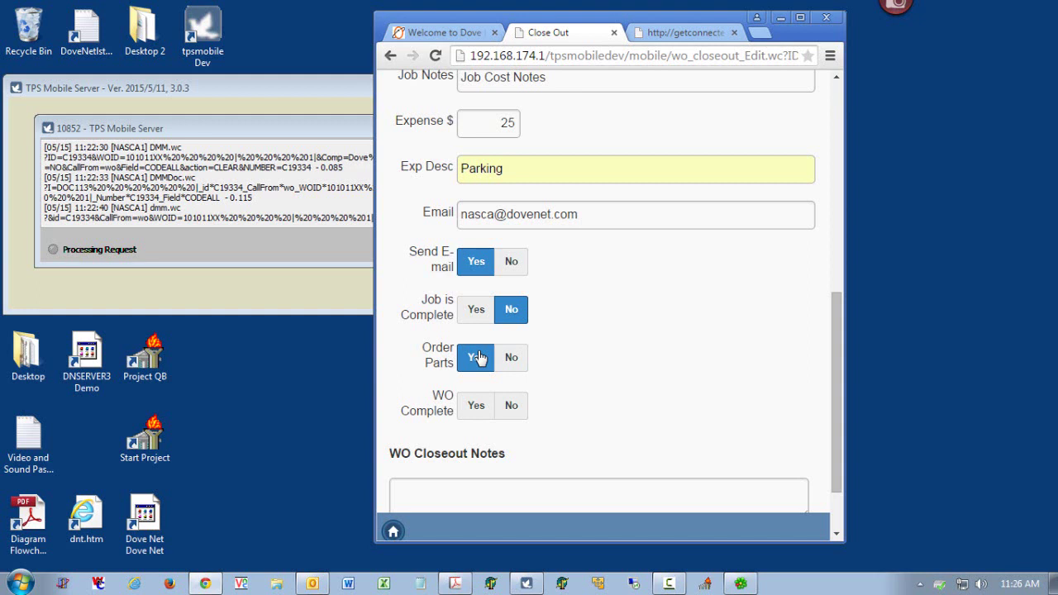
click(513, 359)
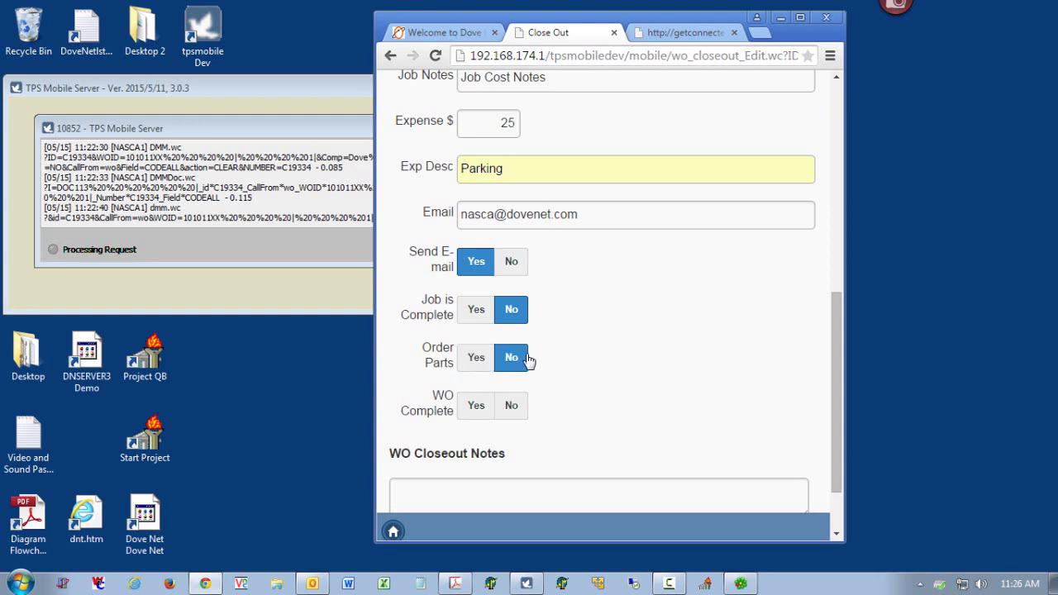
click(474, 319)
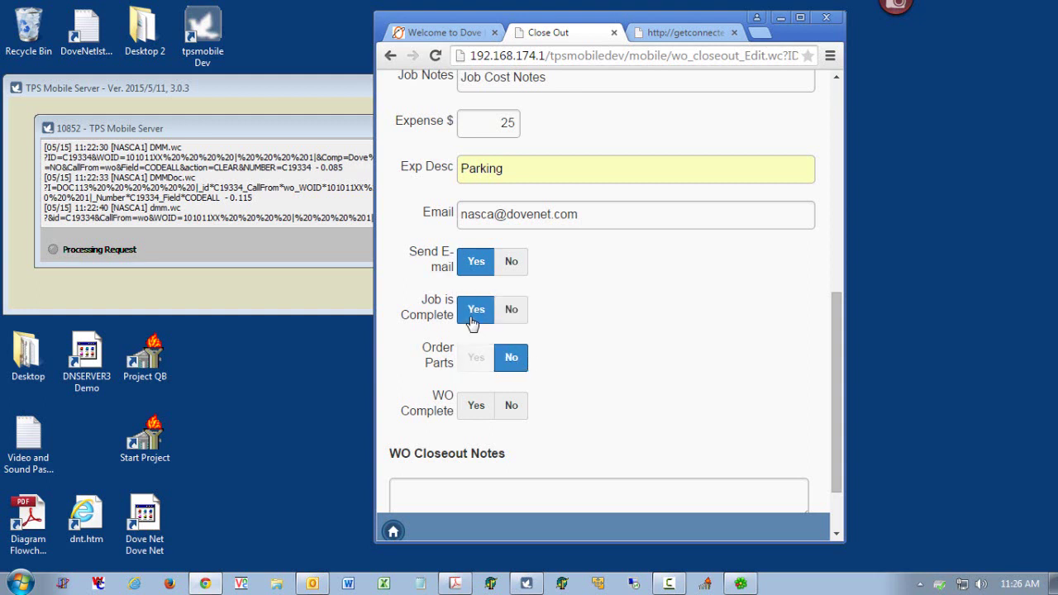
click(475, 405)
click(459, 491)
- Enter the close-out note 'Installed 4 Smokes and tested Ok, CS Verified.' and save the close-out
text(C)
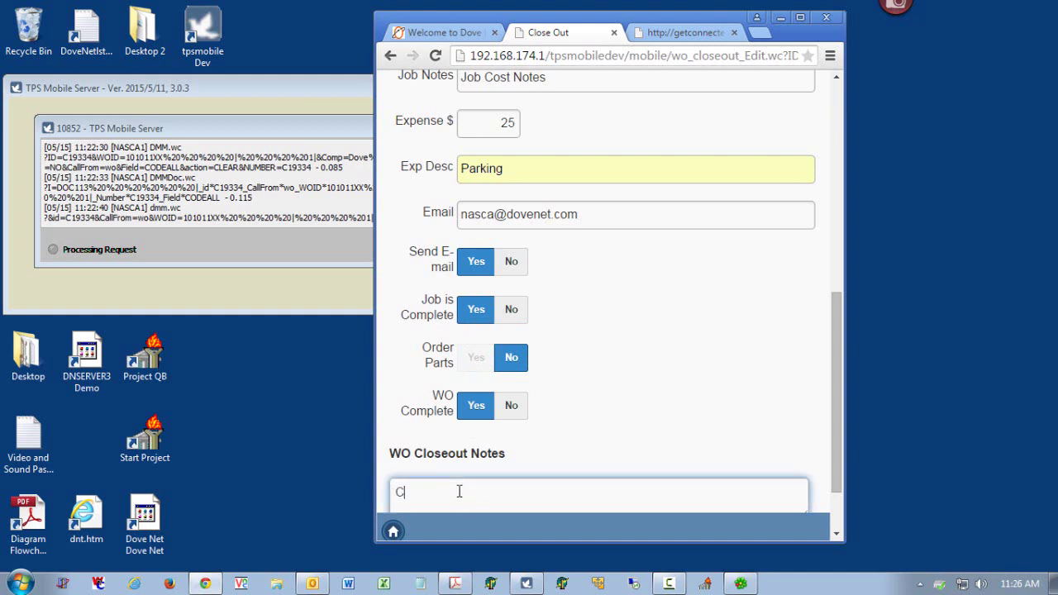
text(lose Out notes)
key(BackSpace)
key(BackSpace)
text(e : In)
key(BackSpace)
key(BackSpace)
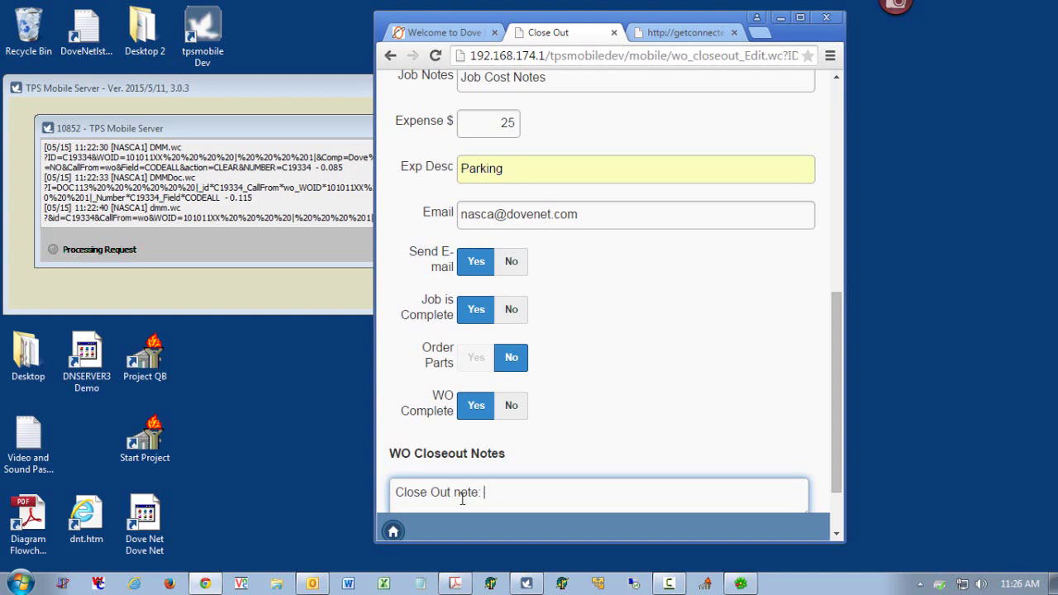
text(Installed 4 Smoke)
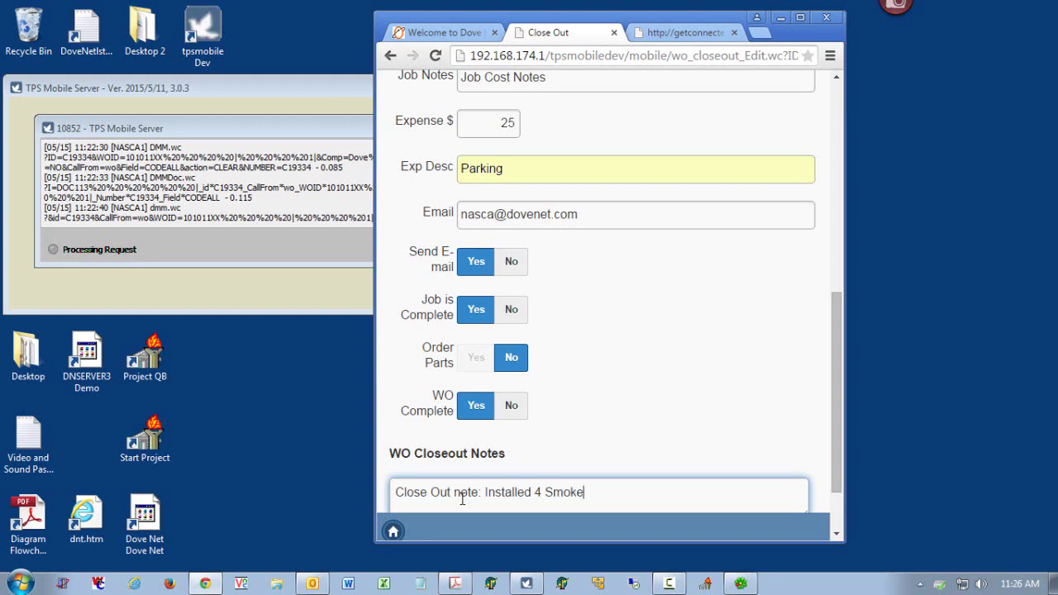
text(s and tested Ok)
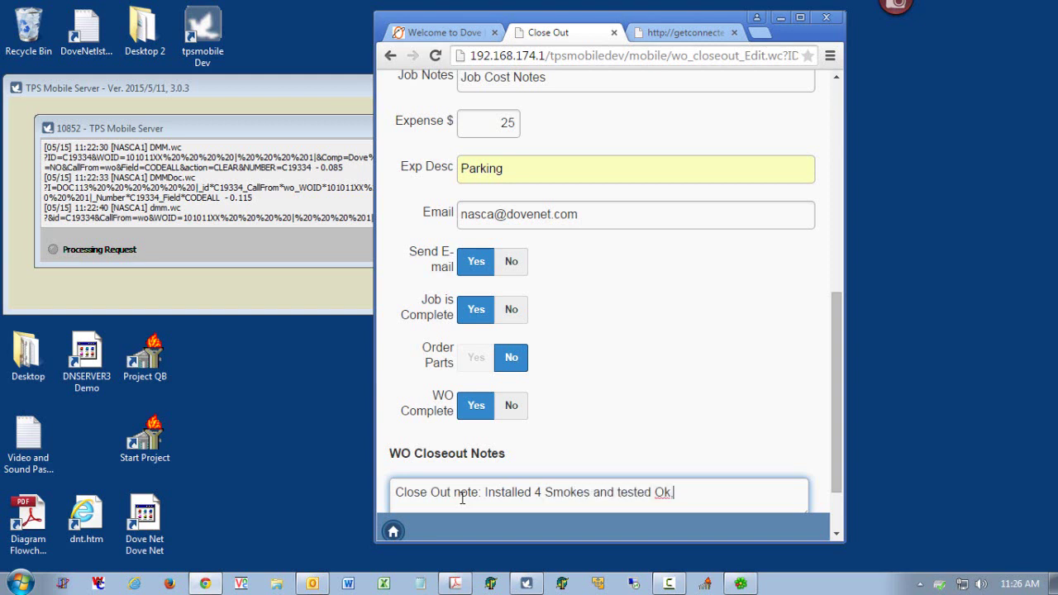
text(.)
key(BackSpace)
text(CC)
key(BackSpace)
text(S Verified.)
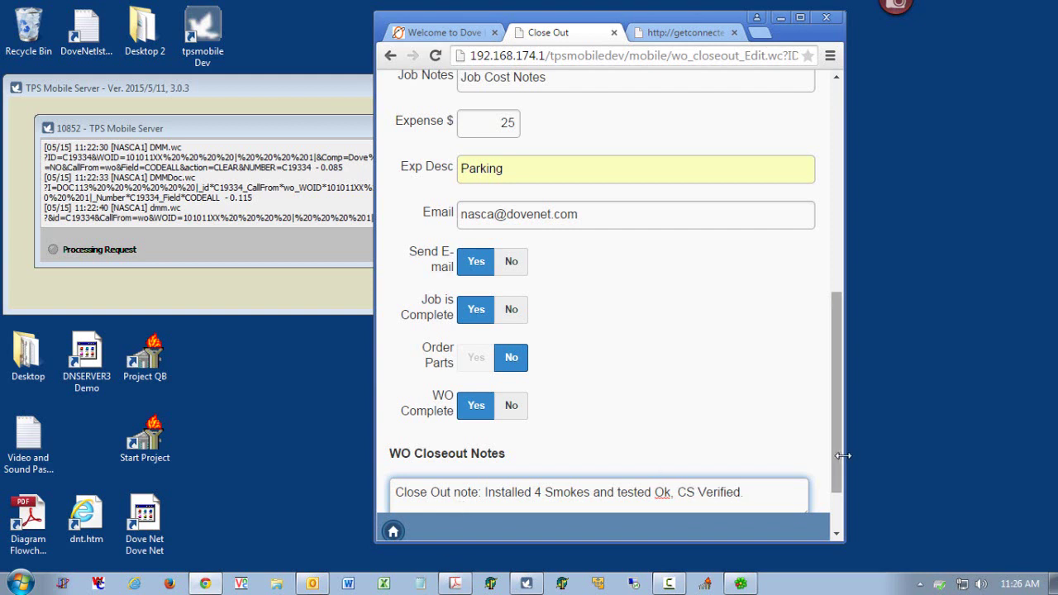
drag(839, 461, 835, 519)
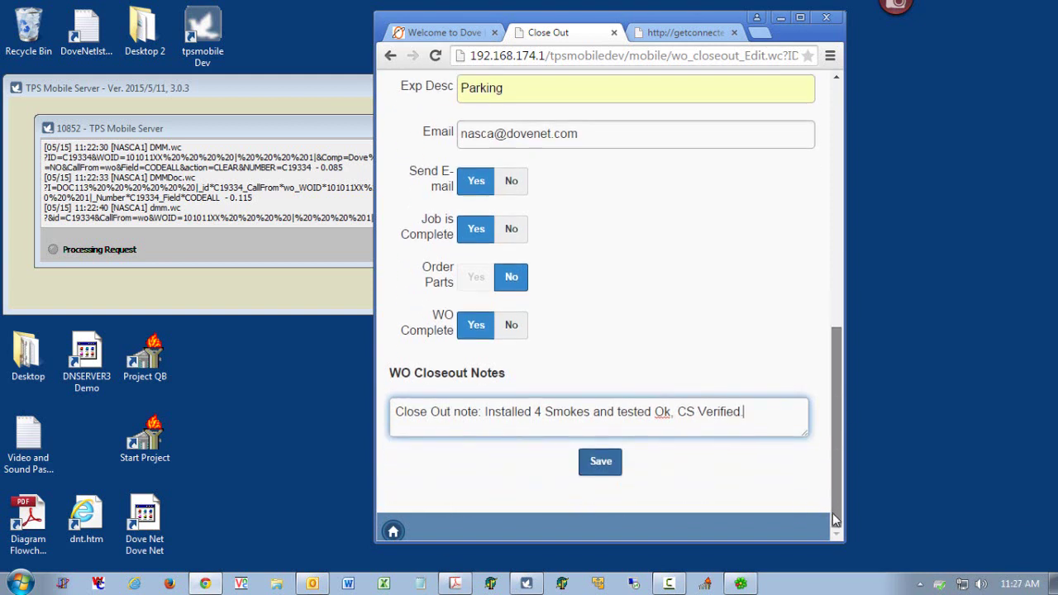
click(604, 467)
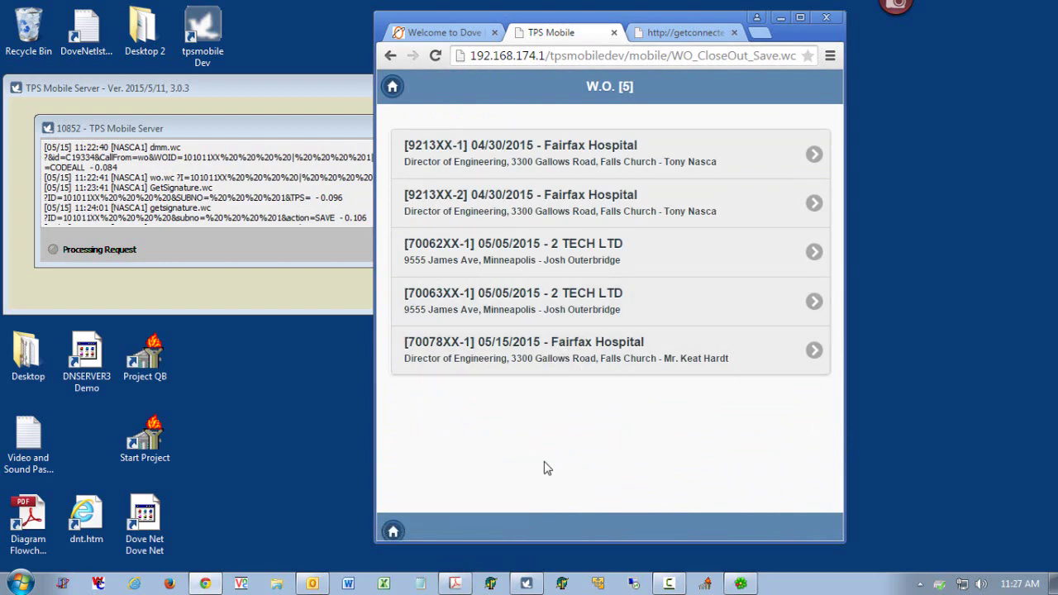
- Close the browser, shut down the TPS Mobile Server, and relaunch The Project System
click(826, 23)
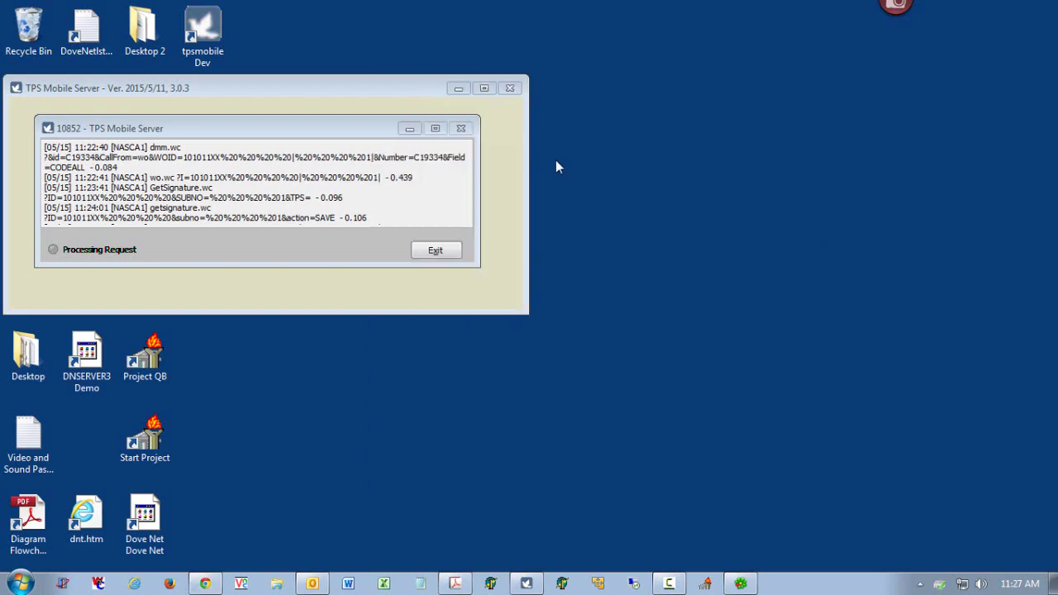
click(438, 251)
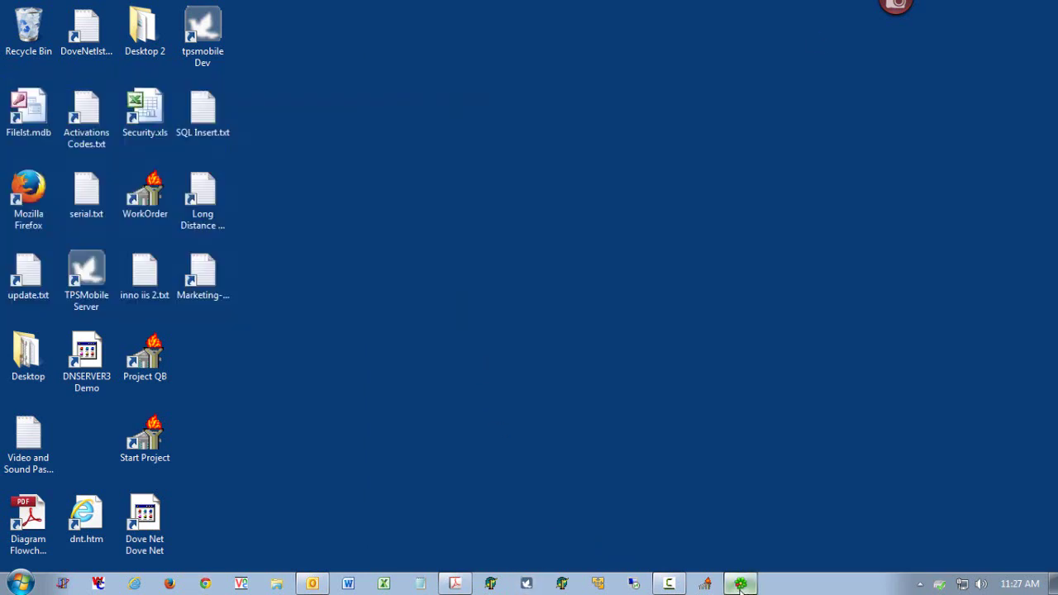
click(705, 584)
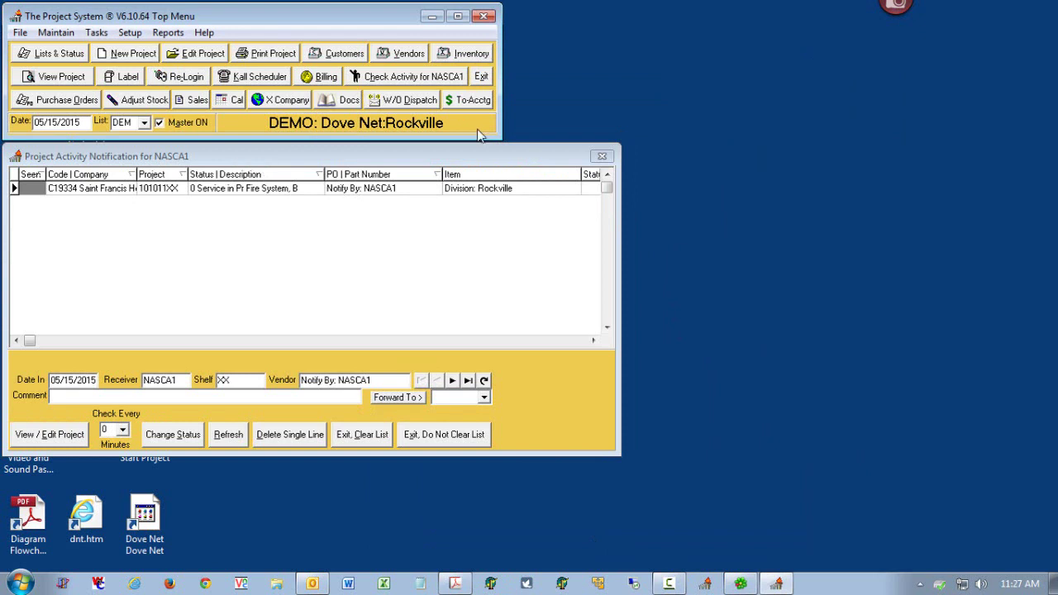
click(363, 434)
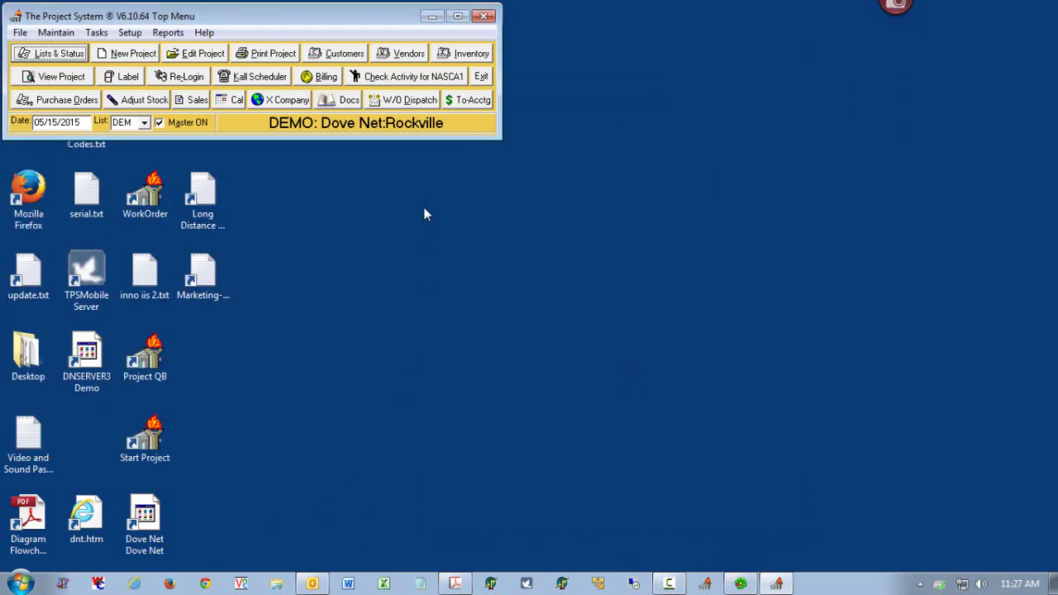
- Receive the submitted work orders in Dispatch Order, review the progress log, then close the window
click(383, 100)
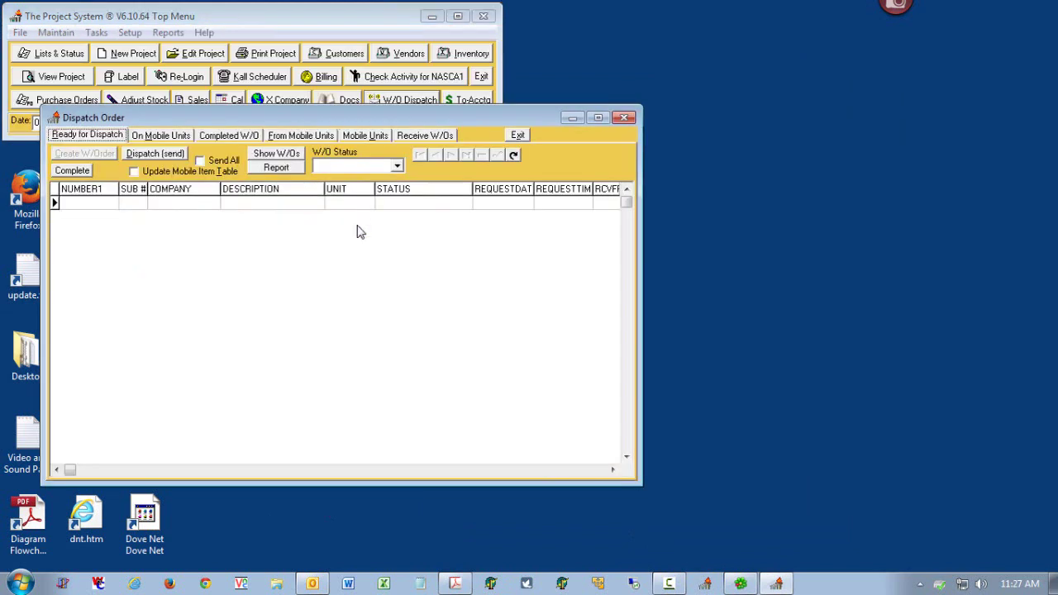
click(417, 137)
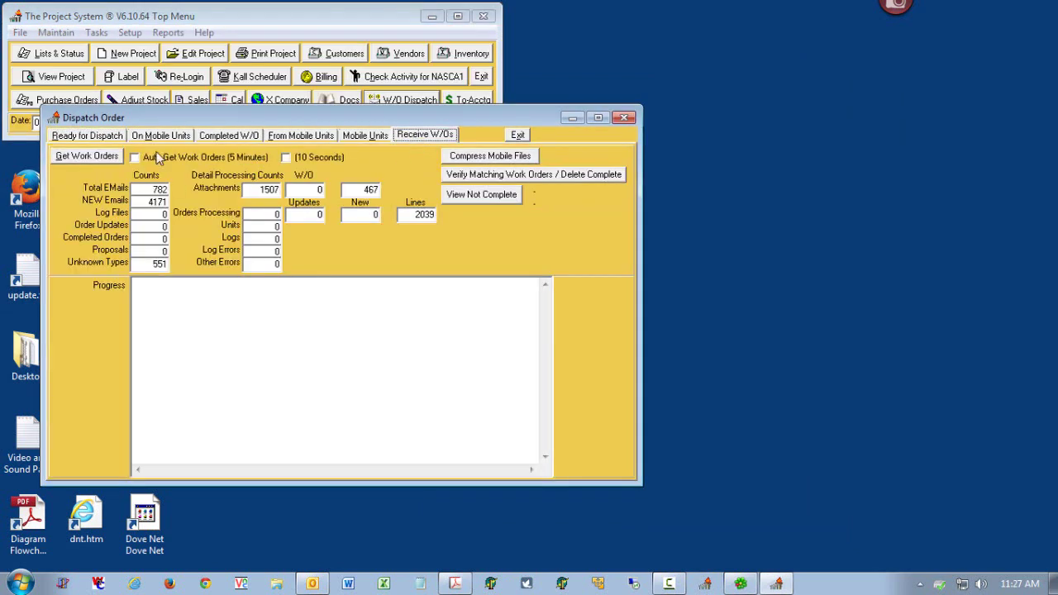
click(99, 156)
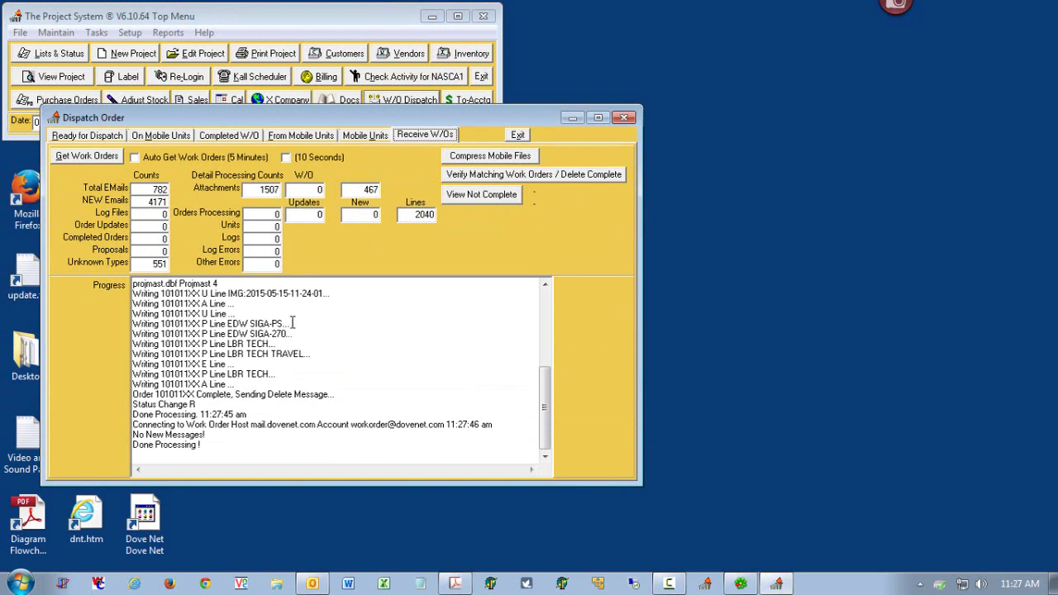
drag(292, 324, 207, 385)
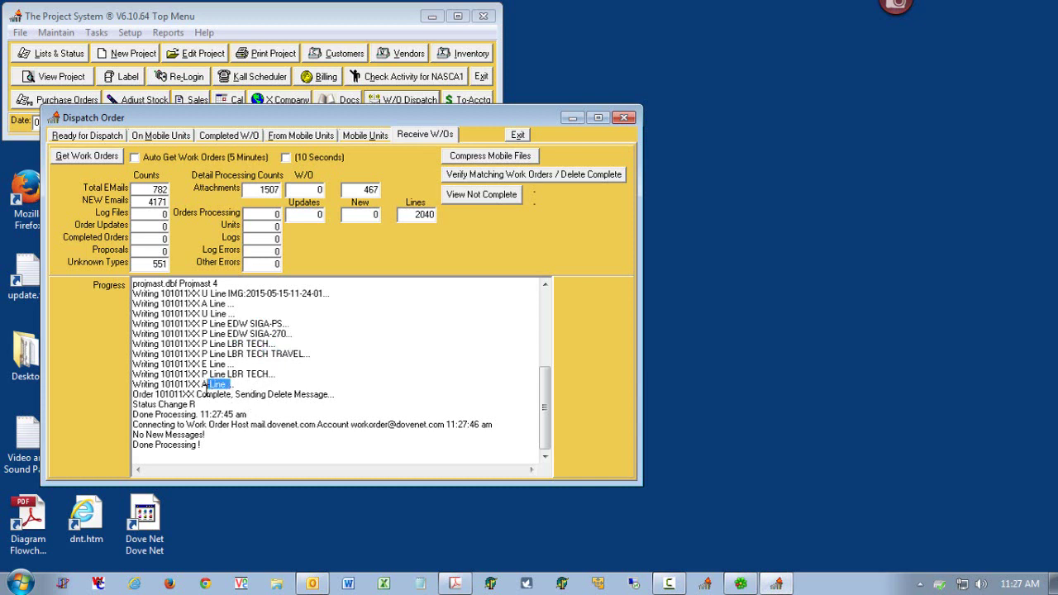
drag(330, 394, 156, 403)
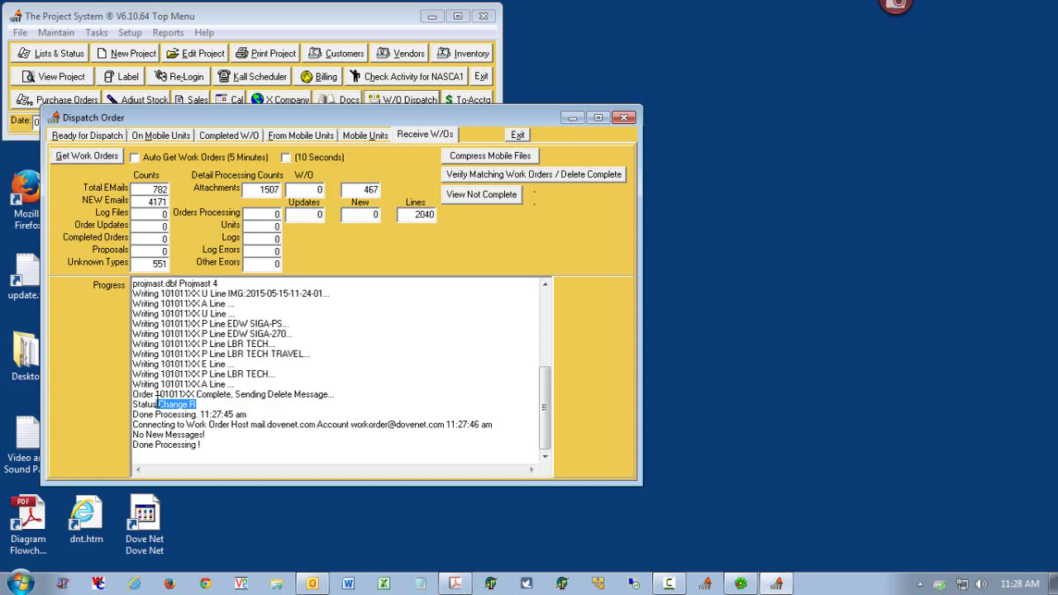
drag(513, 426, 154, 415)
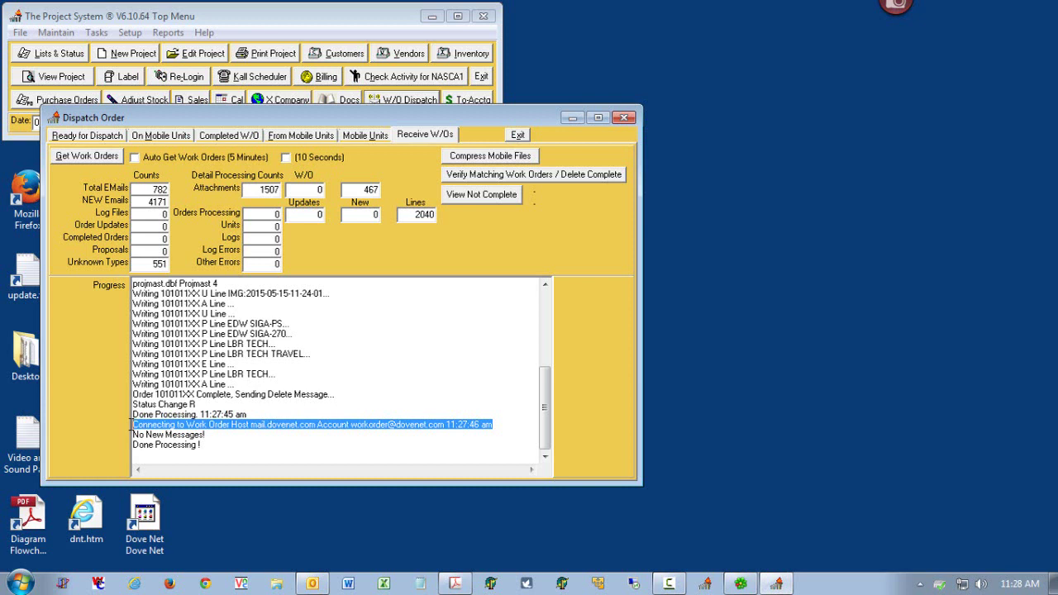
click(625, 117)
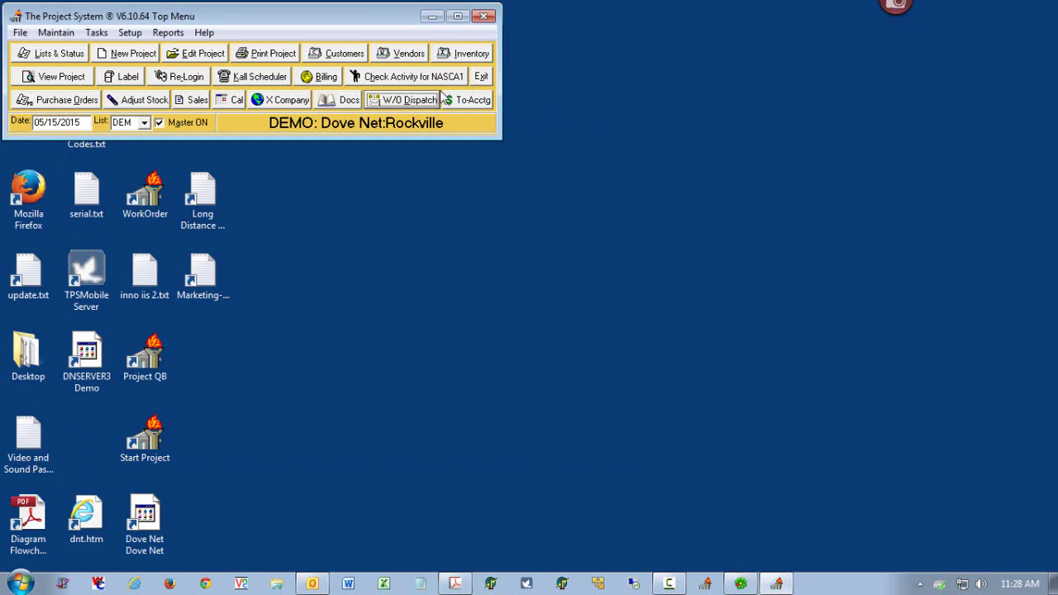
- List NASCA1's activity notifications and open the Saint Francis Hospital 101011XX project from them
click(447, 79)
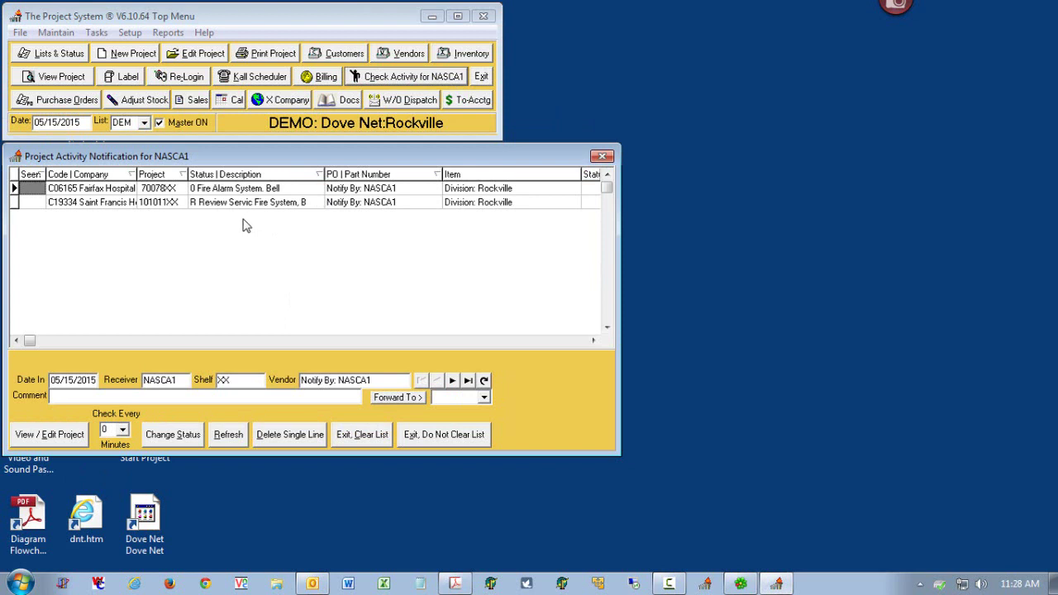
click(211, 207)
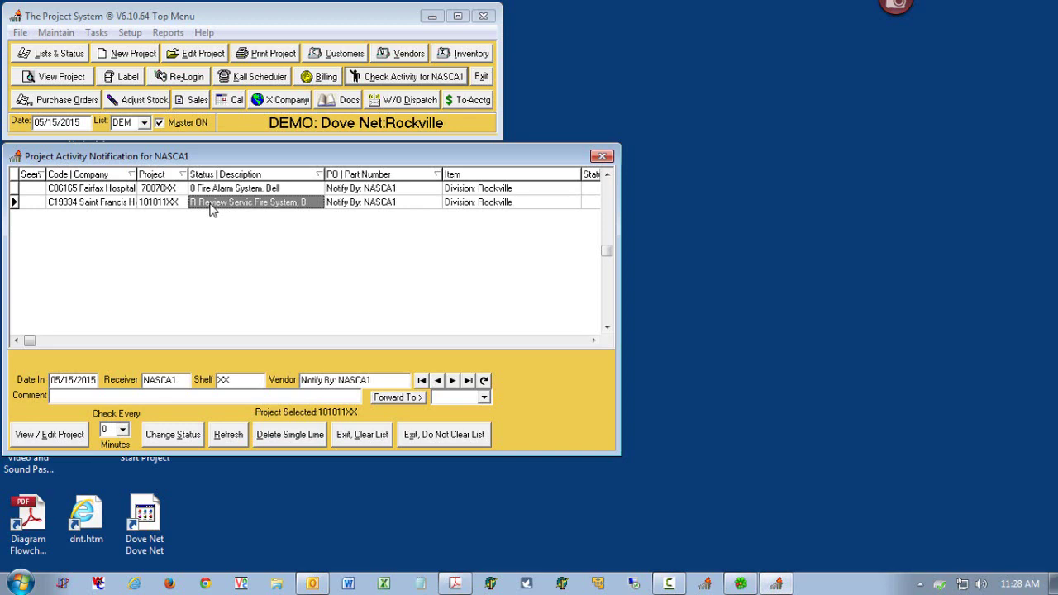
drag(240, 154, 511, 172)
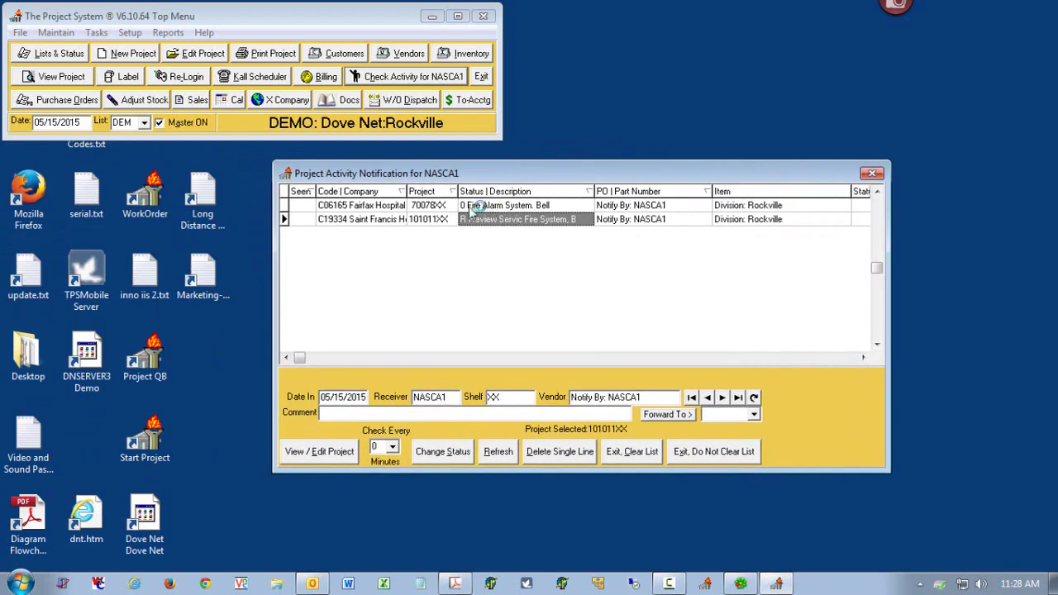
click(490, 207)
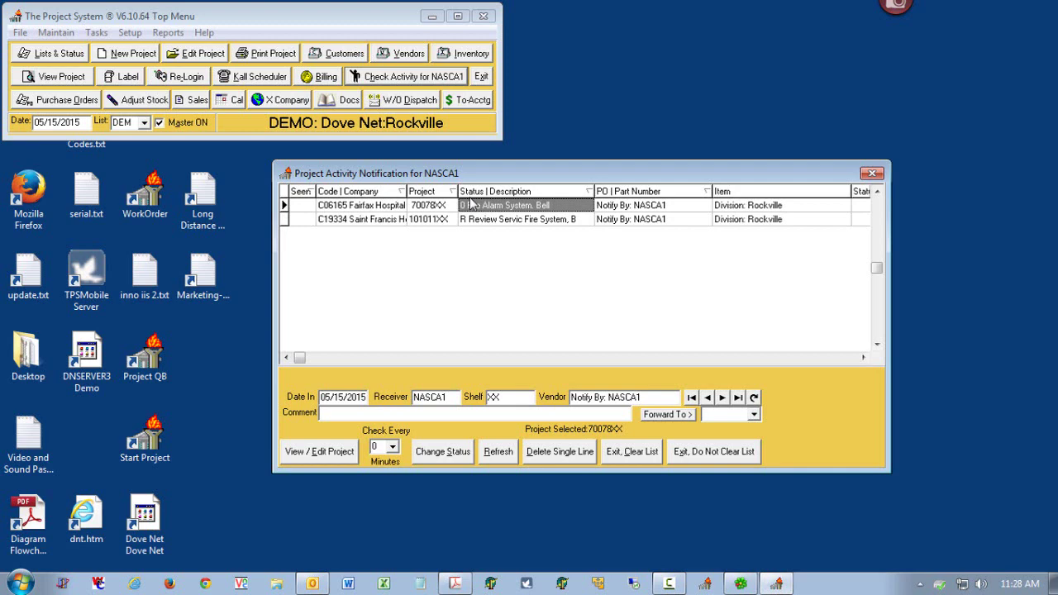
double_click(492, 218)
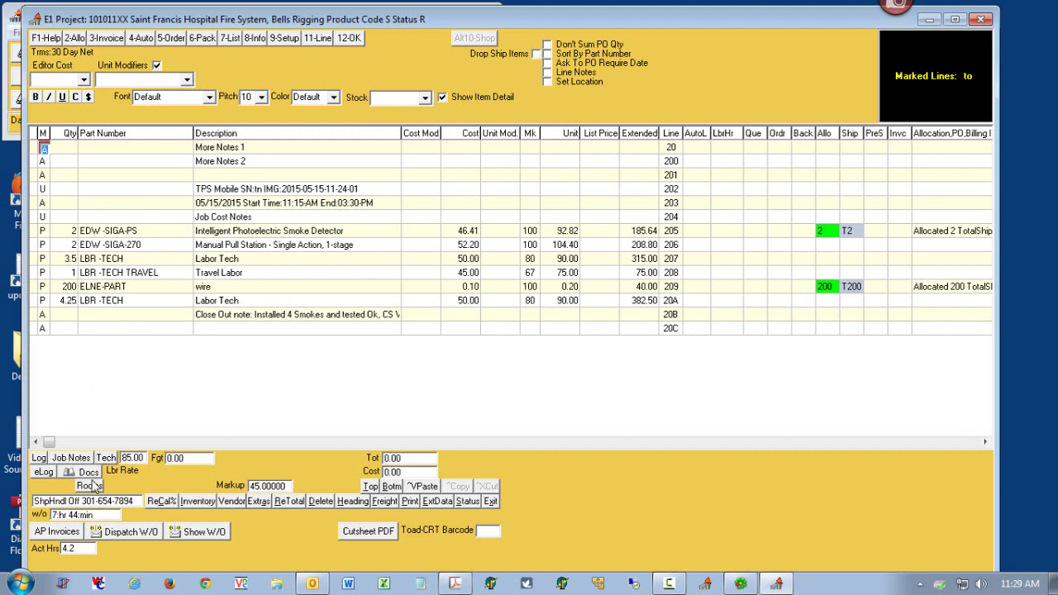
click(72, 548)
click(58, 556)
double_click(58, 555)
- Start an invoice from the Saint Francis project, auto-selecting lines and accepting the allocation prompts
click(492, 501)
click(329, 83)
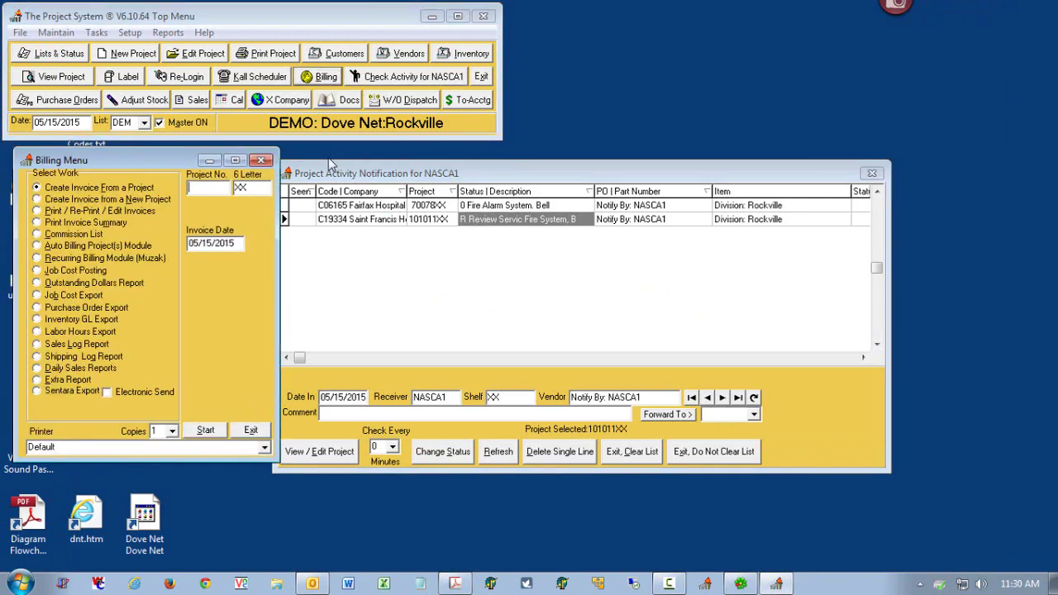
double_click(335, 222)
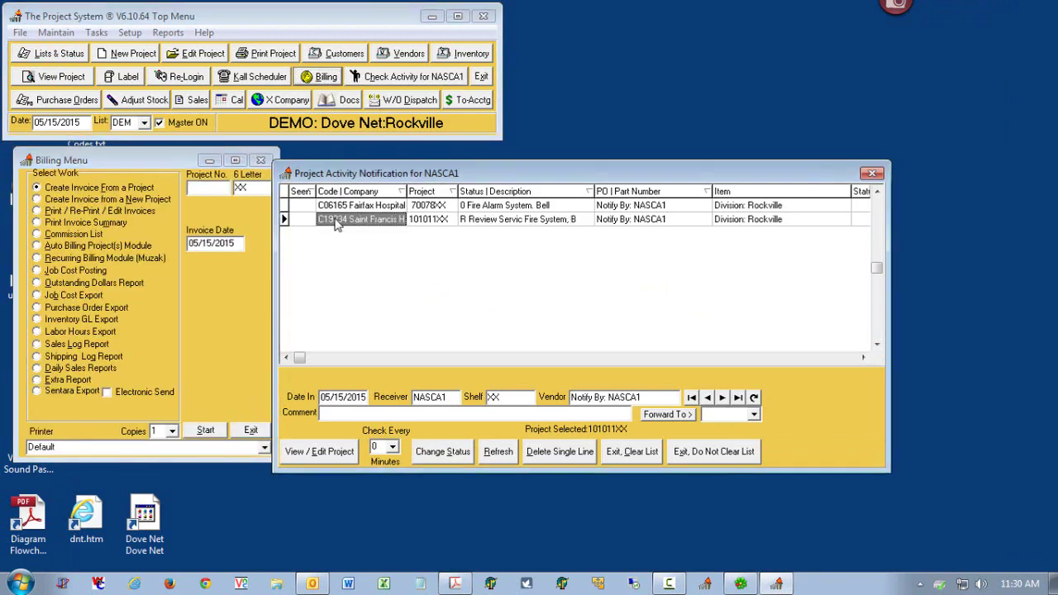
click(207, 431)
click(497, 326)
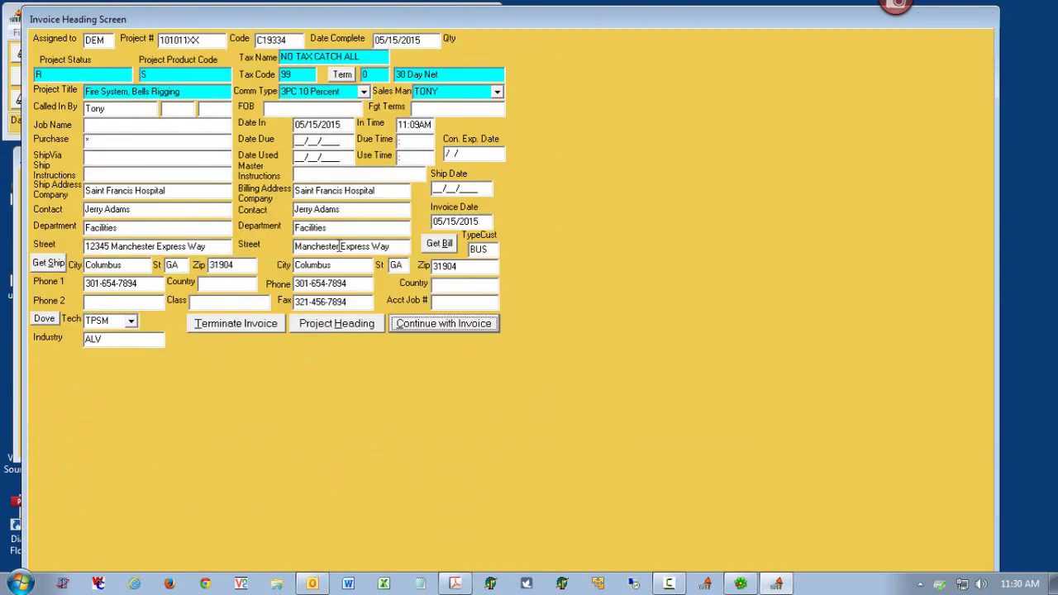
click(419, 325)
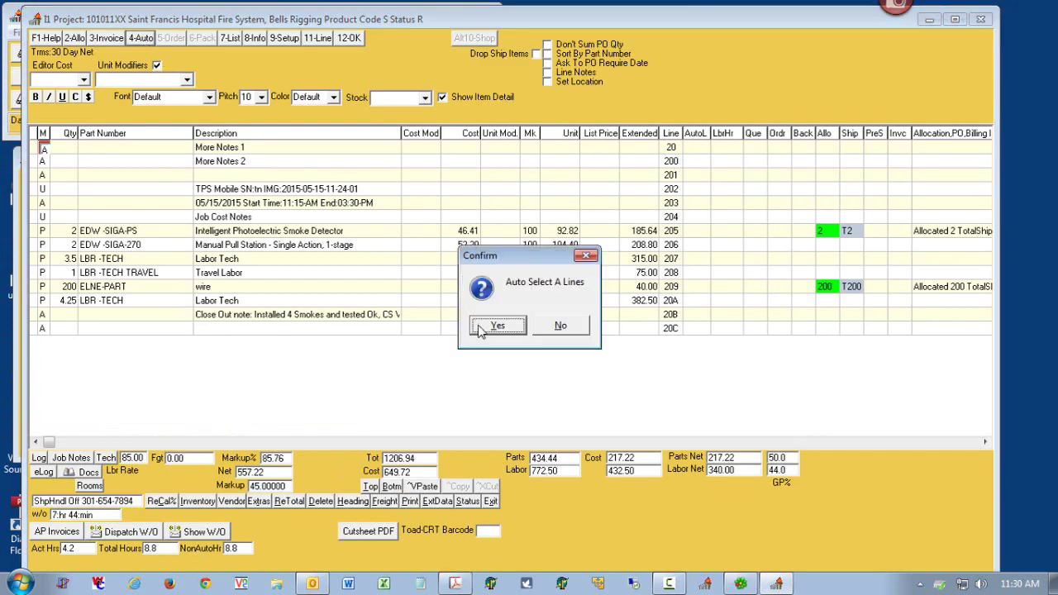
click(498, 325)
click(758, 499)
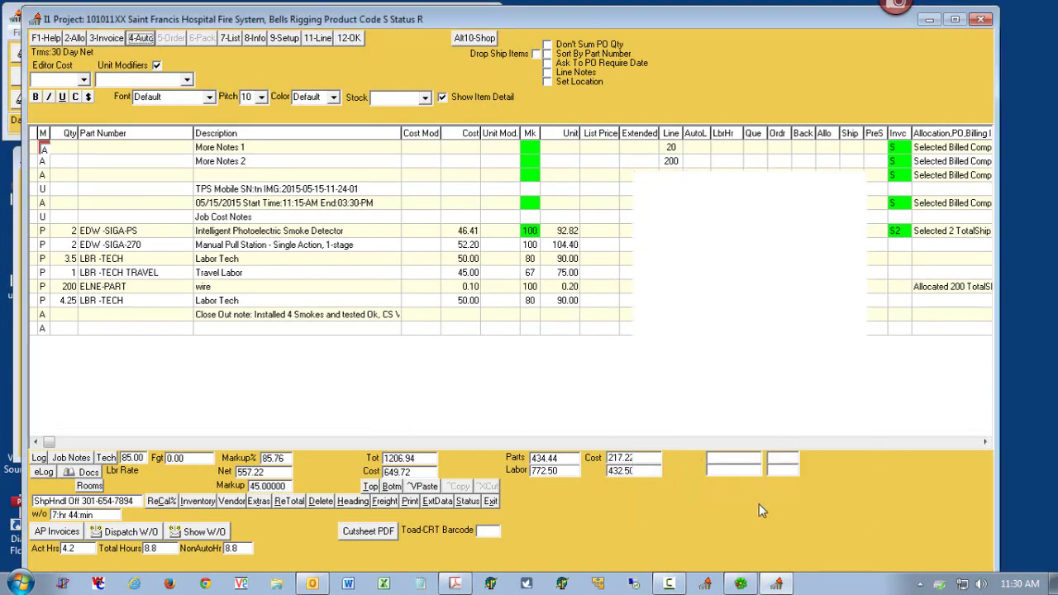
click(508, 329)
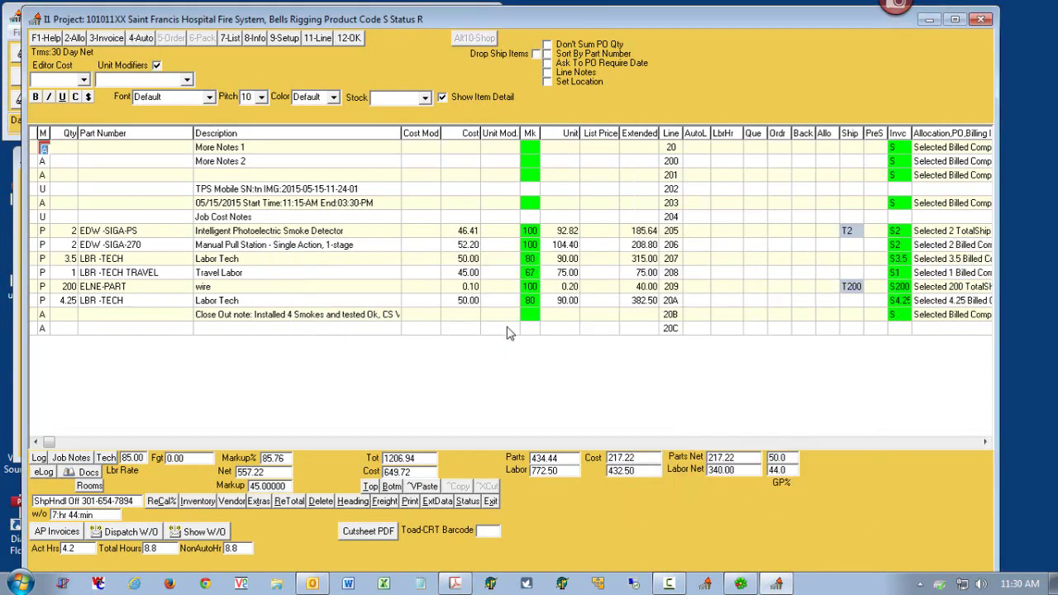
- Build the 1206.94 invoice, set the project to Completed, and bring up Print/Re-Print
double_click(601, 24)
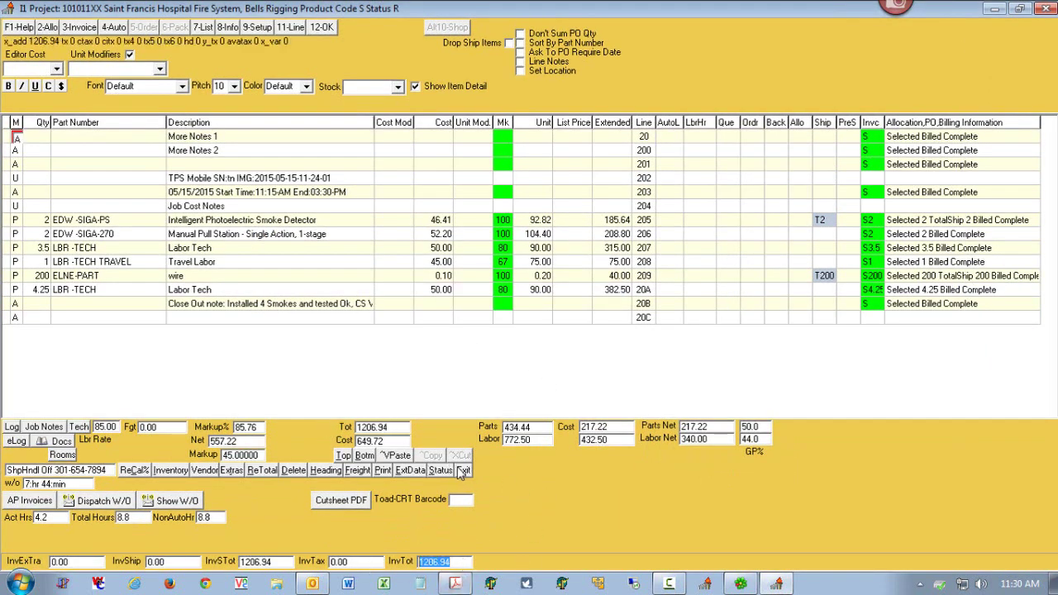
click(462, 471)
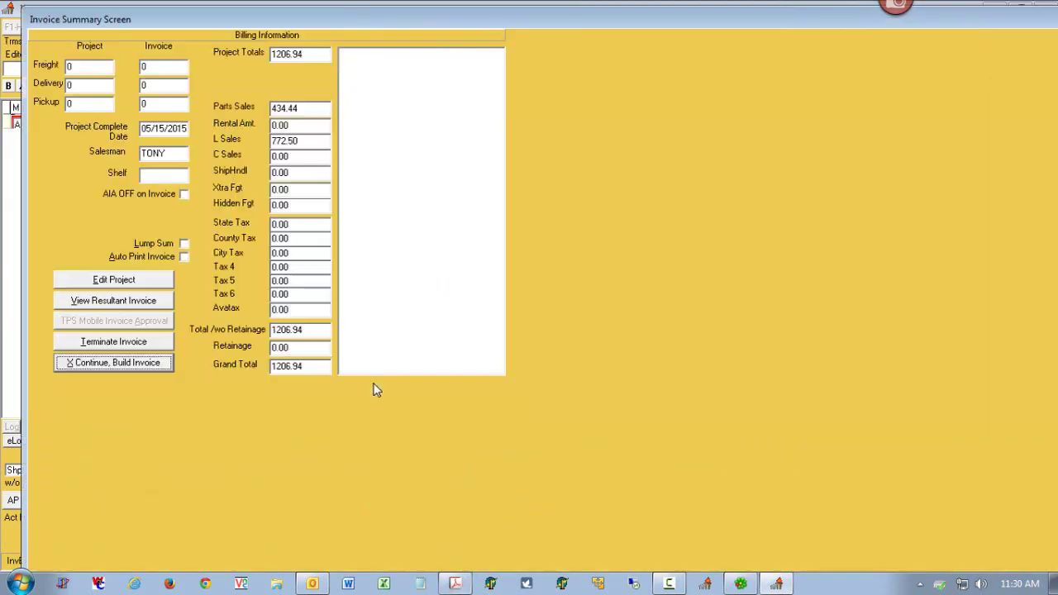
click(139, 367)
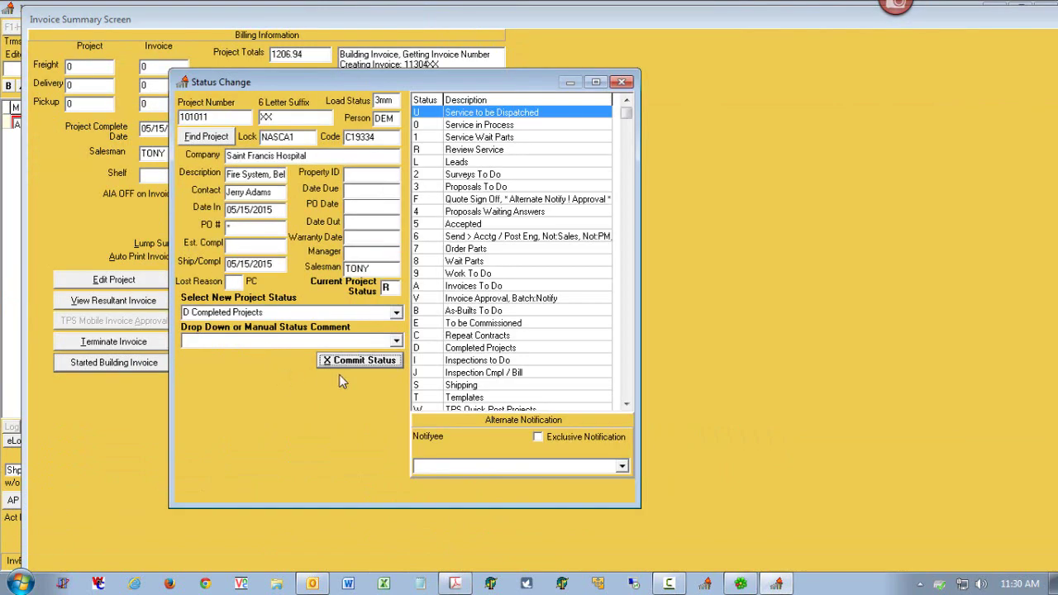
click(342, 362)
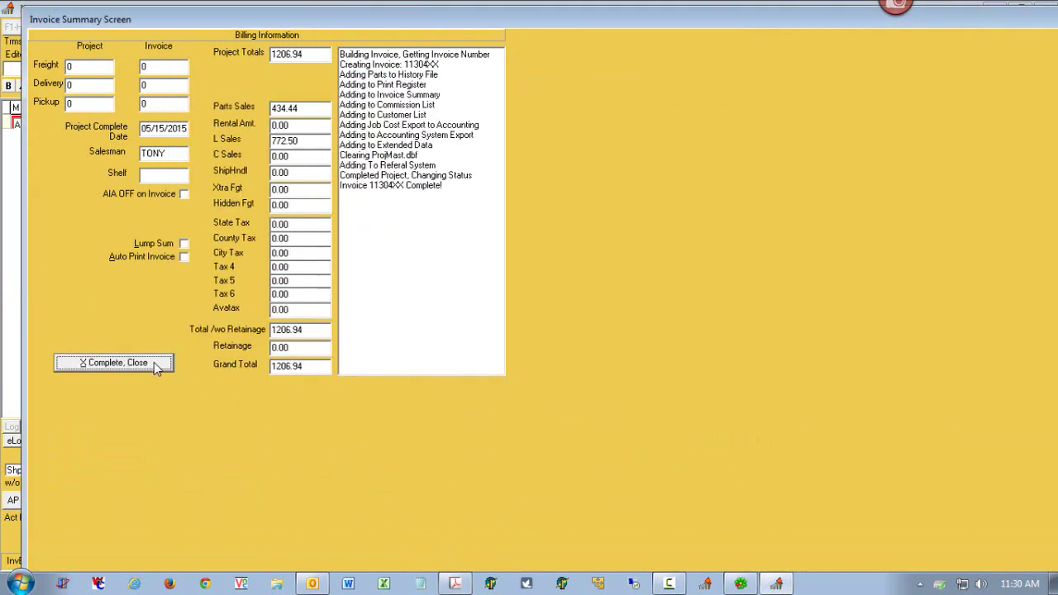
click(156, 365)
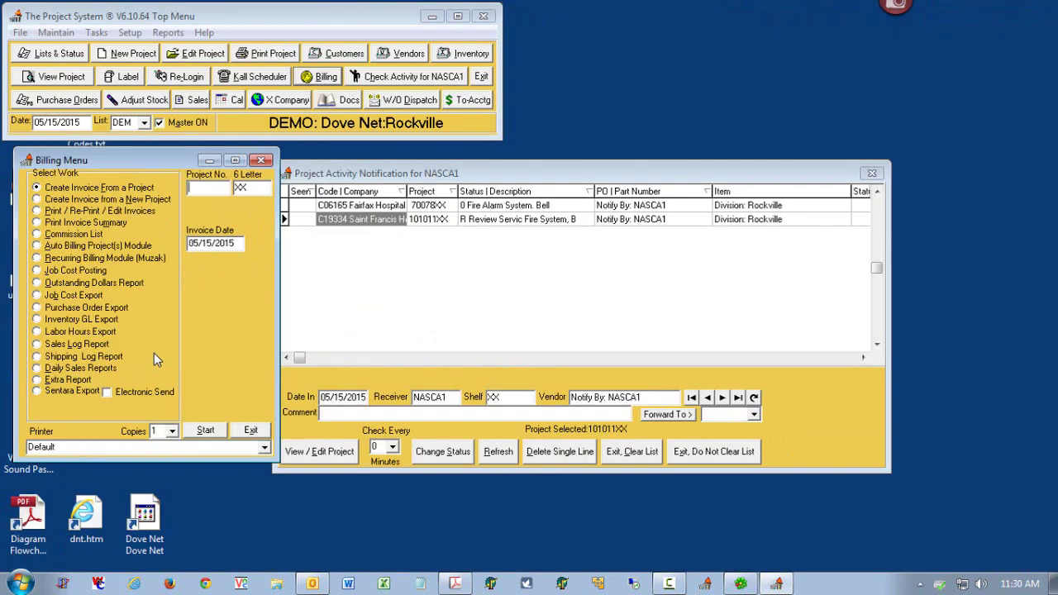
click(83, 212)
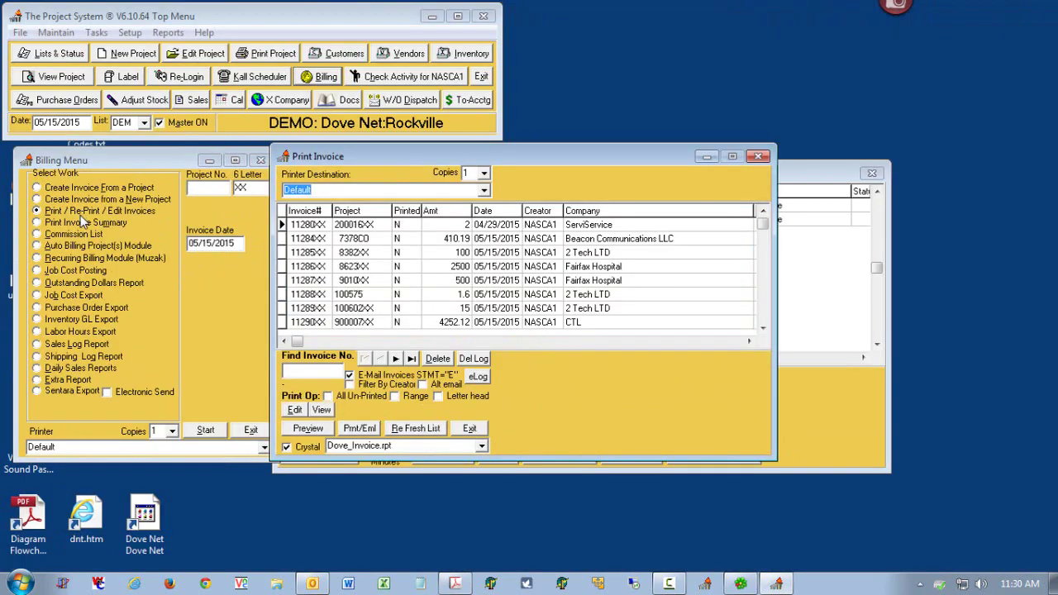
- Print and e-mail Saint Francis invoice 11304XX, dismissing the TLV error, and view its PDF attachments
click(763, 329)
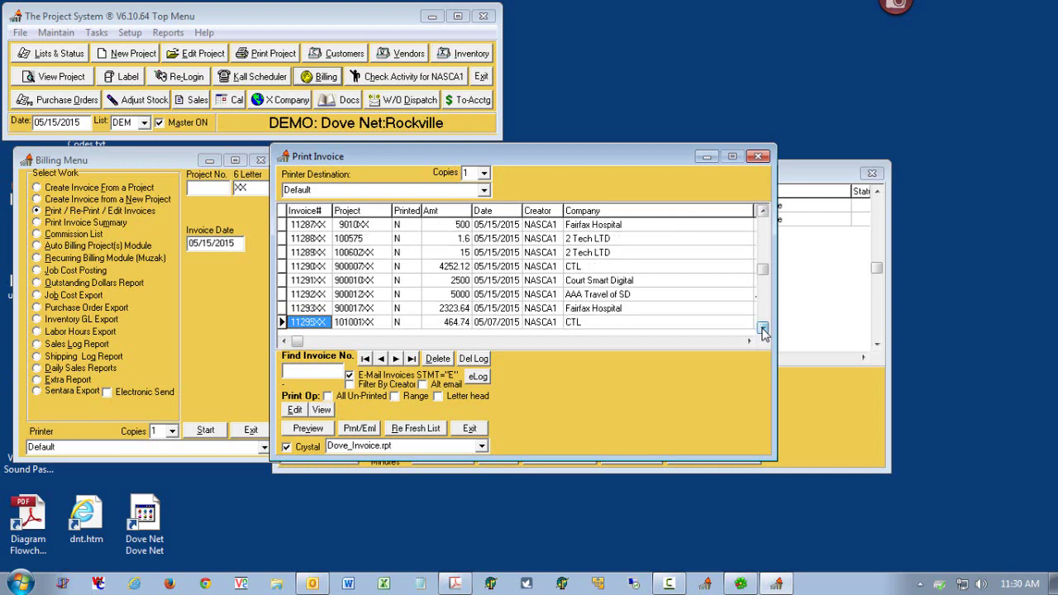
drag(764, 328, 763, 328)
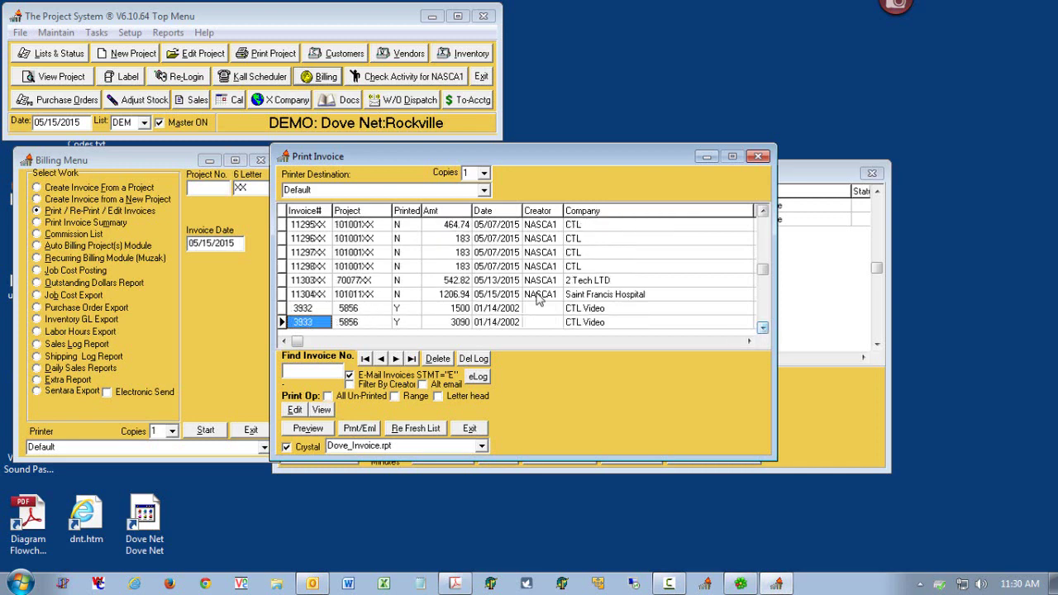
click(447, 295)
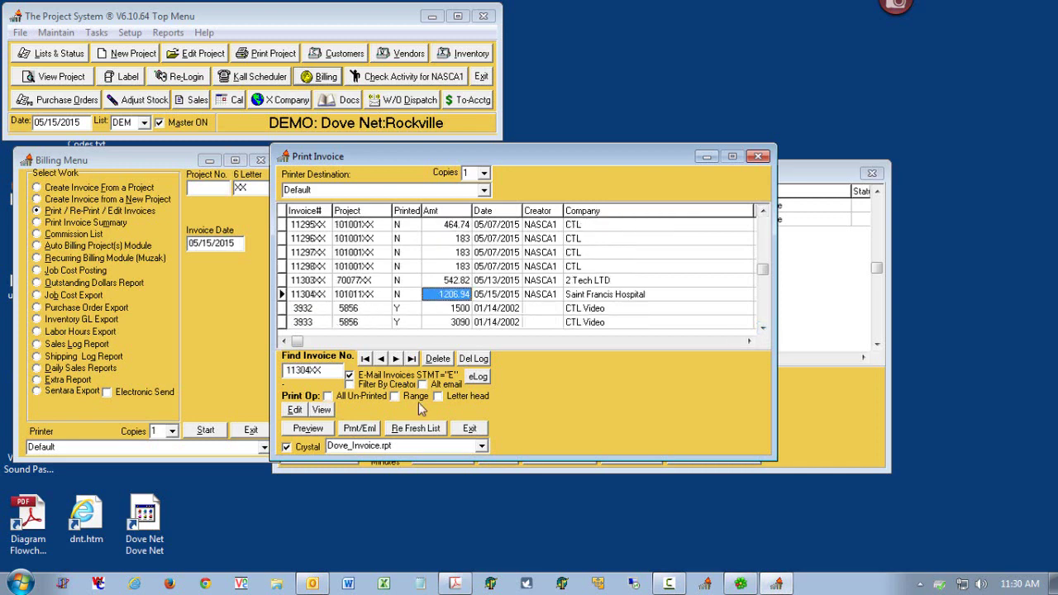
click(368, 435)
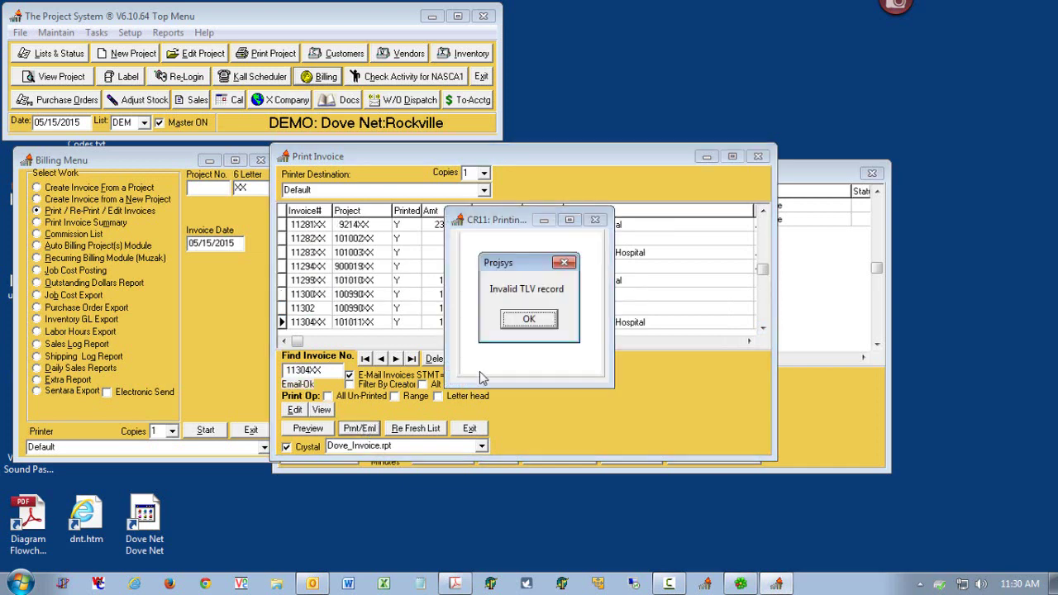
click(517, 325)
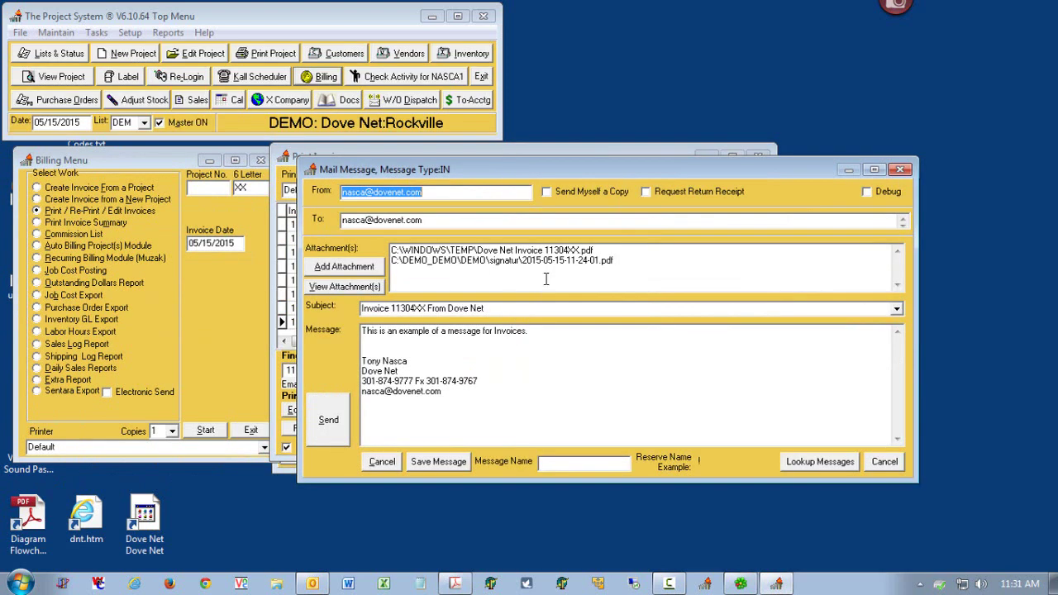
drag(608, 248, 384, 258)
click(612, 262)
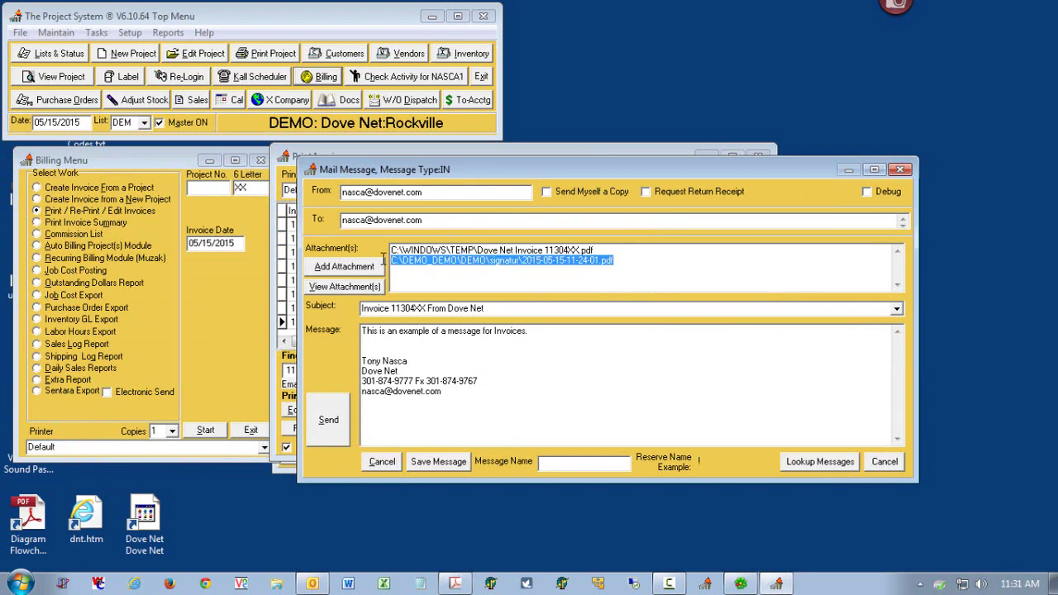
click(369, 289)
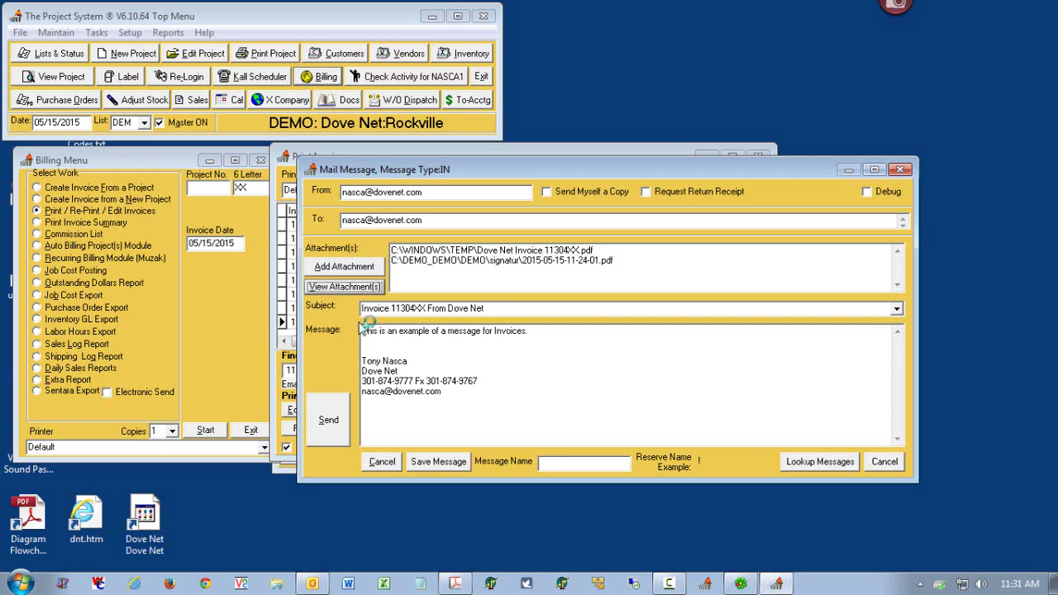
- Scroll through the signed Saint Francis Hospital field work order PDF, then close Acrobat
scroll(1025, 354, down, 12)
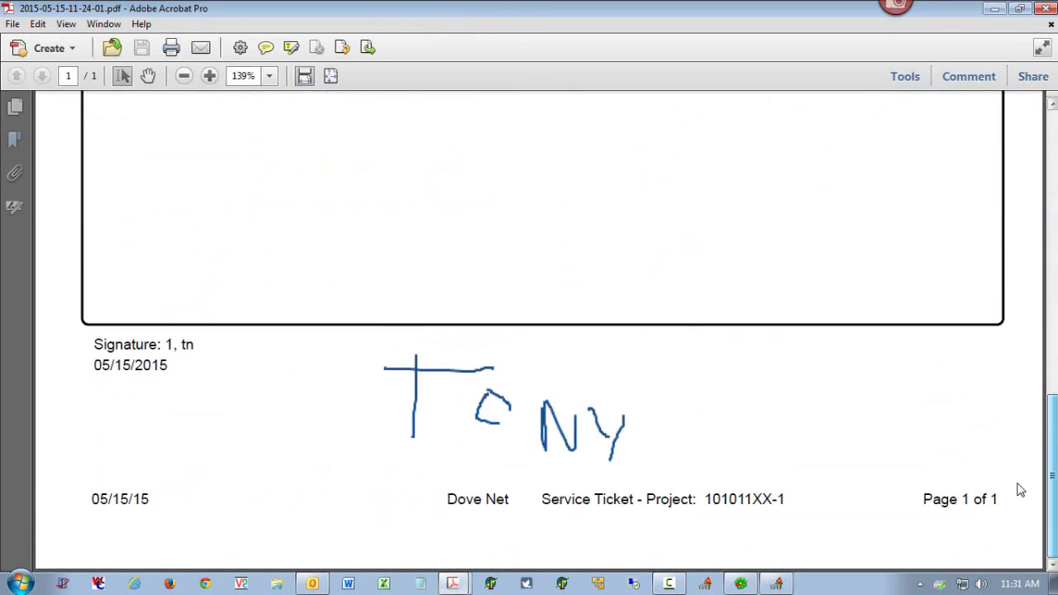
scroll(1018, 445, up, 12)
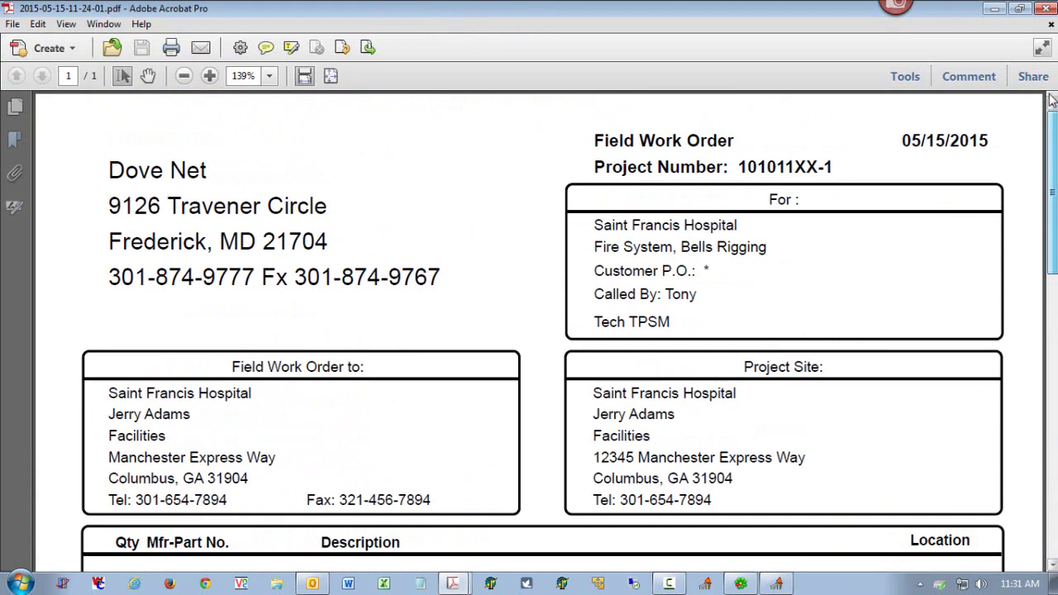
click(1047, 10)
- Close the mail message and invoice printing list, exit The Project System, and bring up Outlook
click(902, 170)
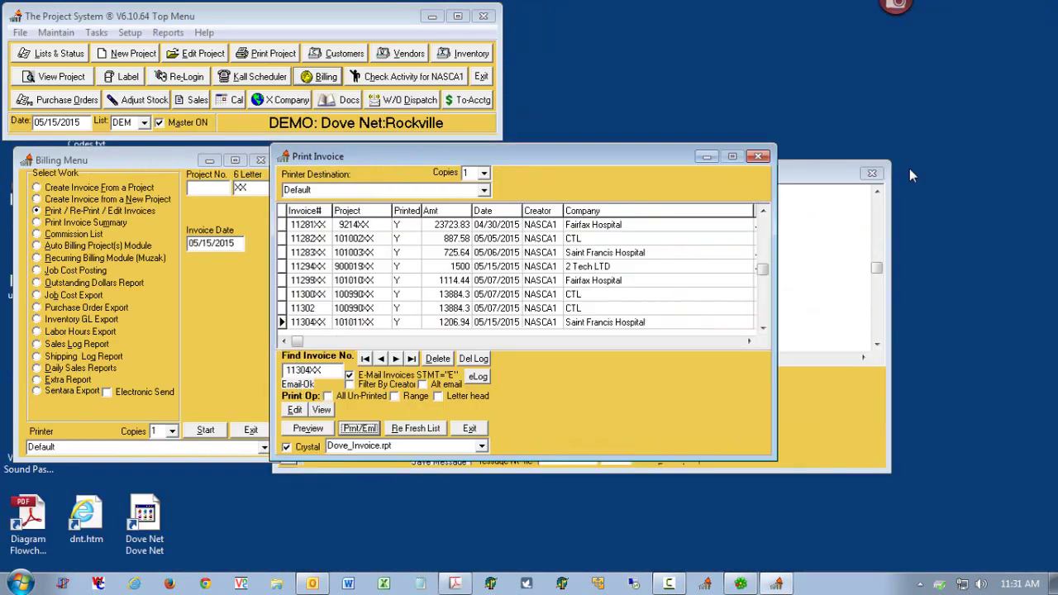
click(759, 157)
click(476, 76)
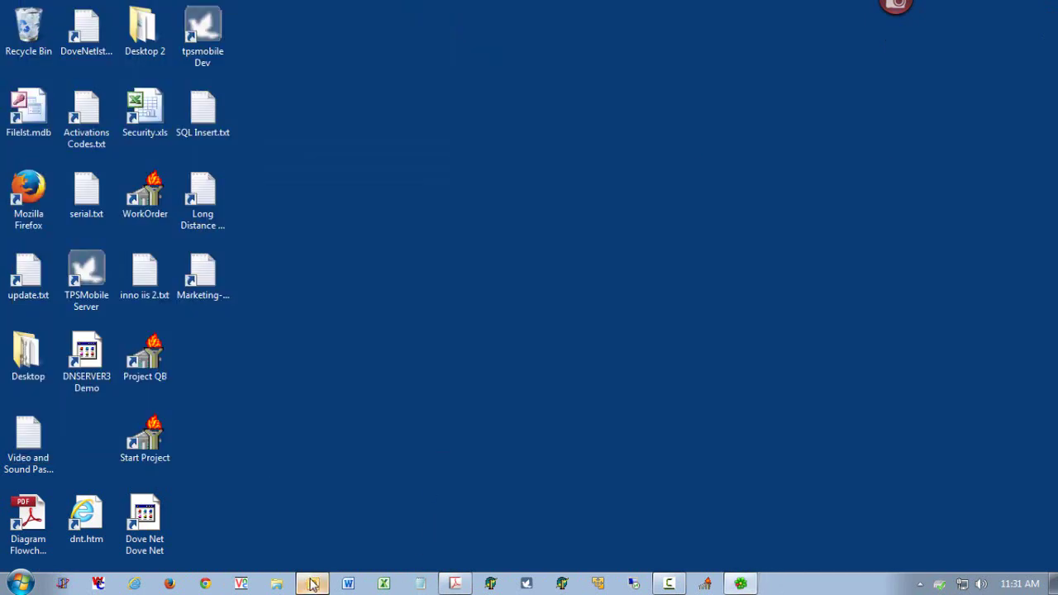
click(313, 584)
- Check for new mail and open the PDF attached to the 11:27 work order 101011XX-1 email
click(895, 73)
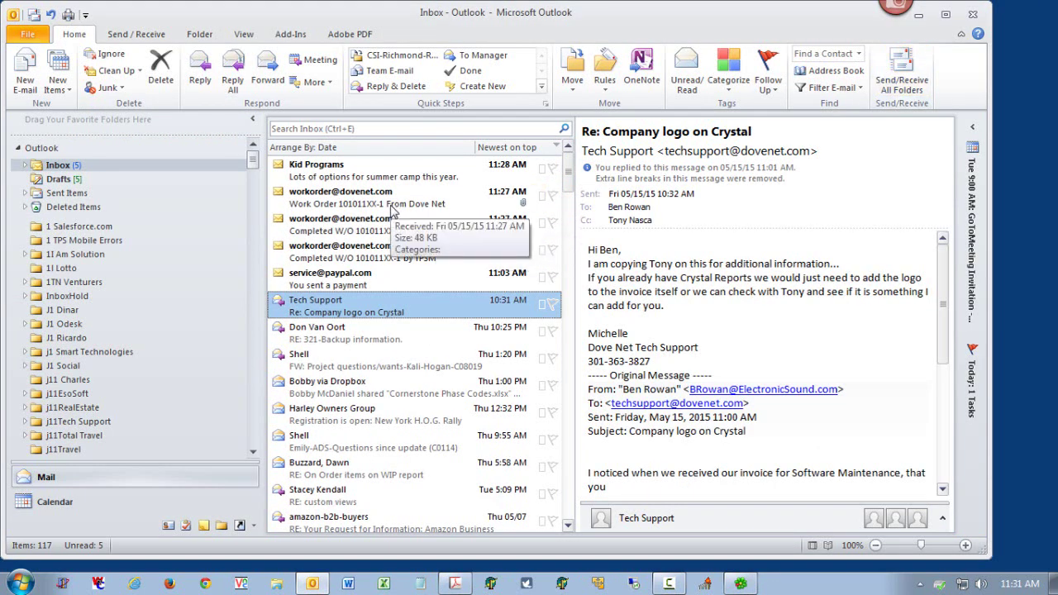
double_click(393, 207)
click(514, 199)
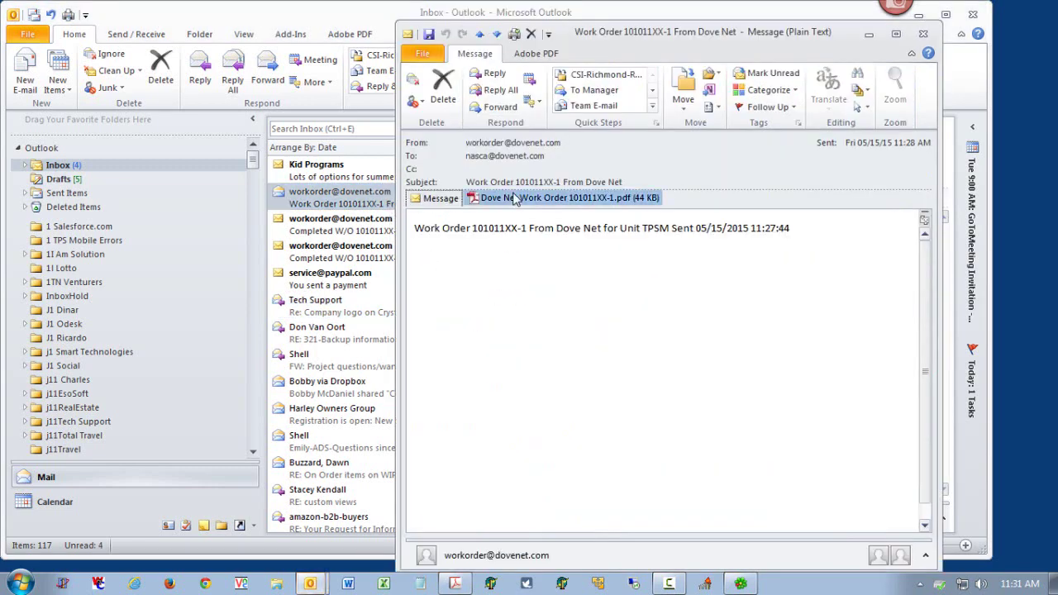
double_click(515, 199)
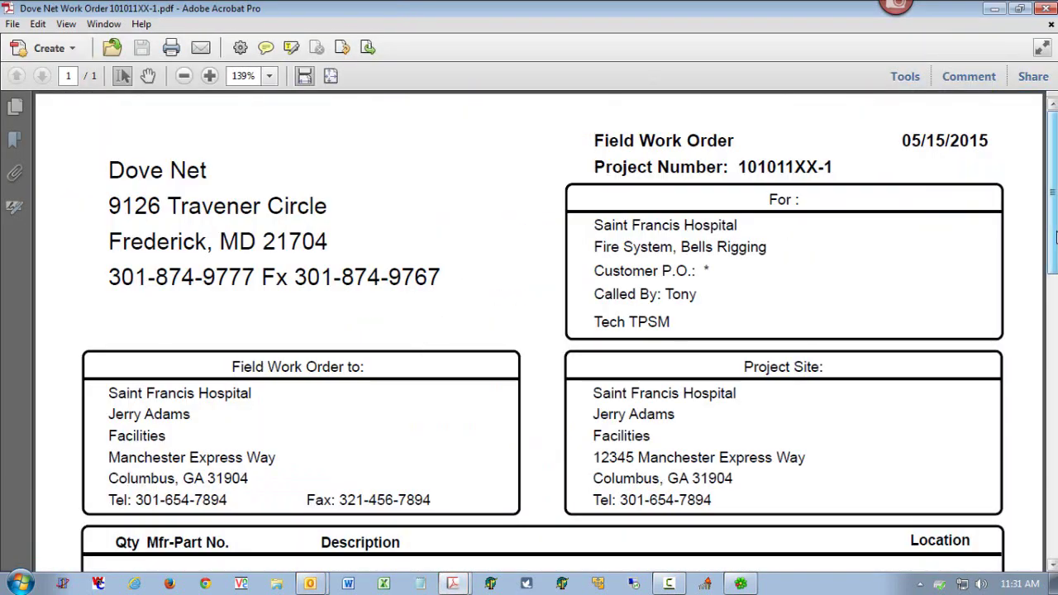
mouse_move(1056, 237)
mouse_down()
mouse_move(1049, 513)
mouse_move(1046, 120)
mouse_up()
- Close the work order PDF and the email, then minimize Outlook to show the desktop
click(1049, 8)
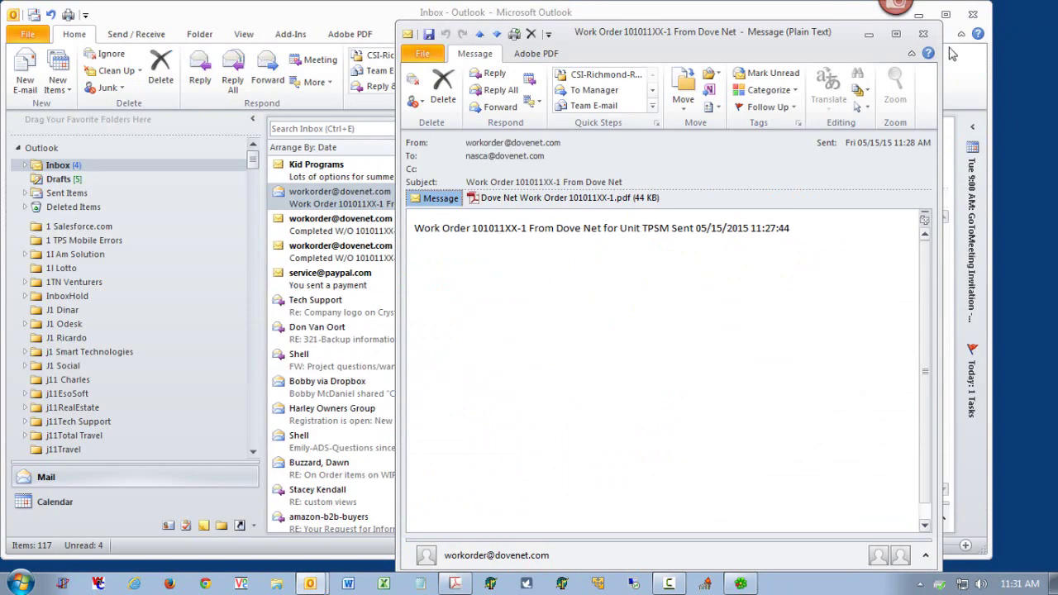
click(933, 39)
click(918, 15)
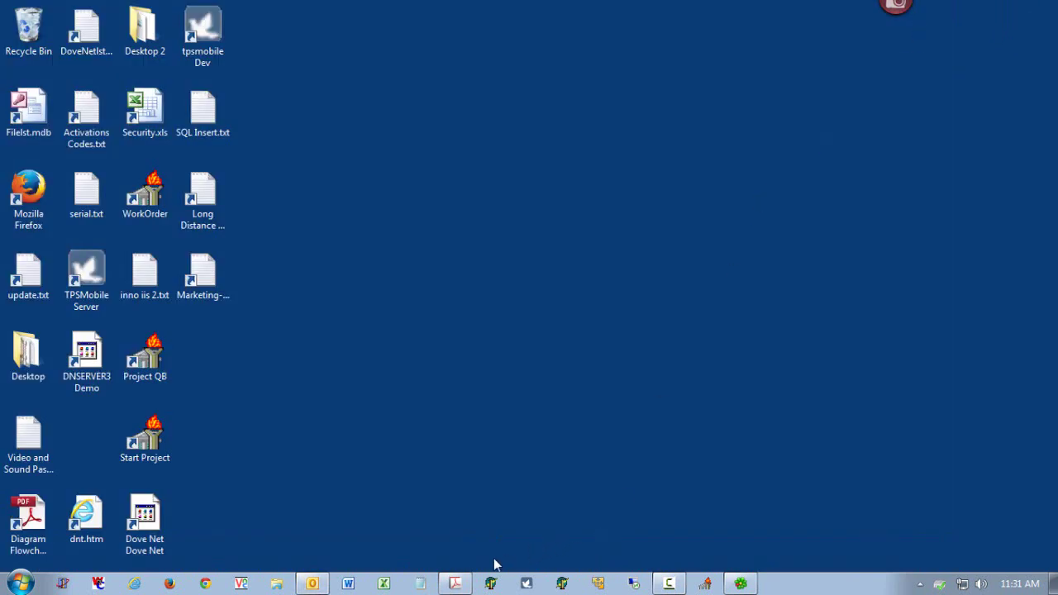
- Restore TPS Mobile Server, switch to the TPS Mobile tab in Chrome, and log in with saved credentials
click(523, 584)
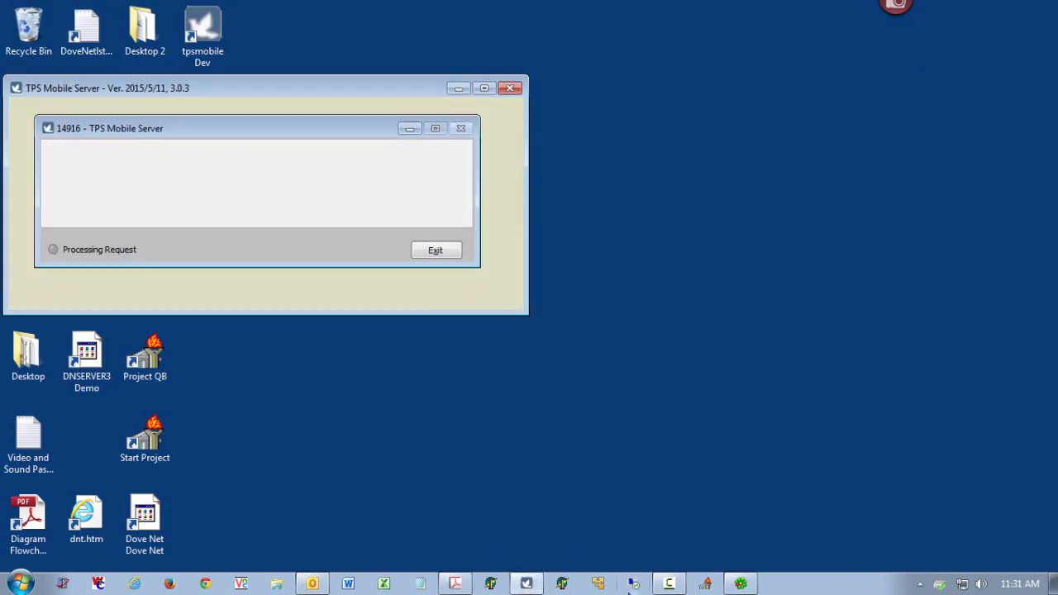
click(205, 583)
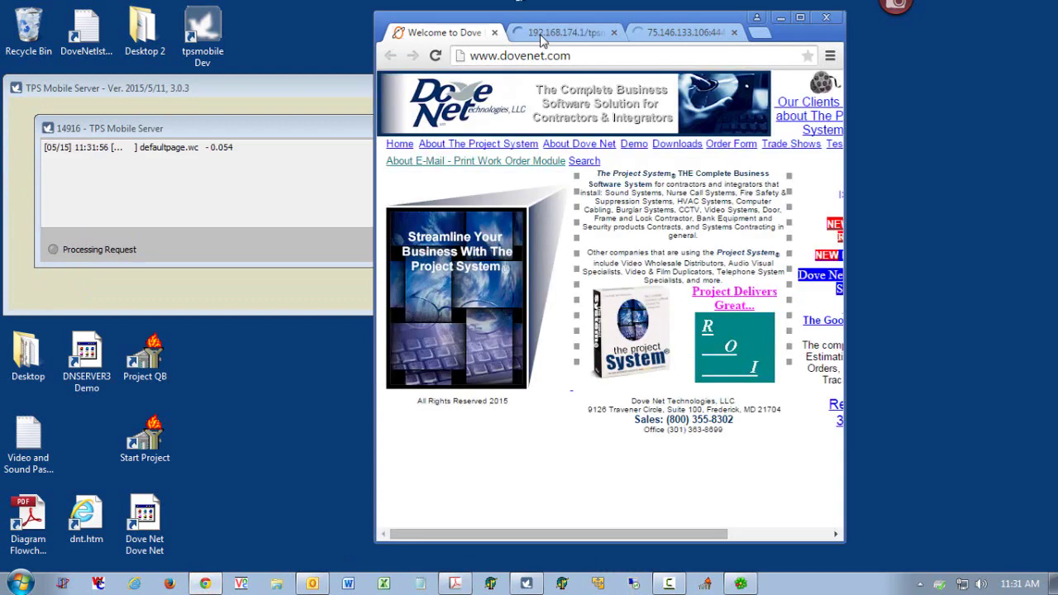
click(555, 32)
click(609, 184)
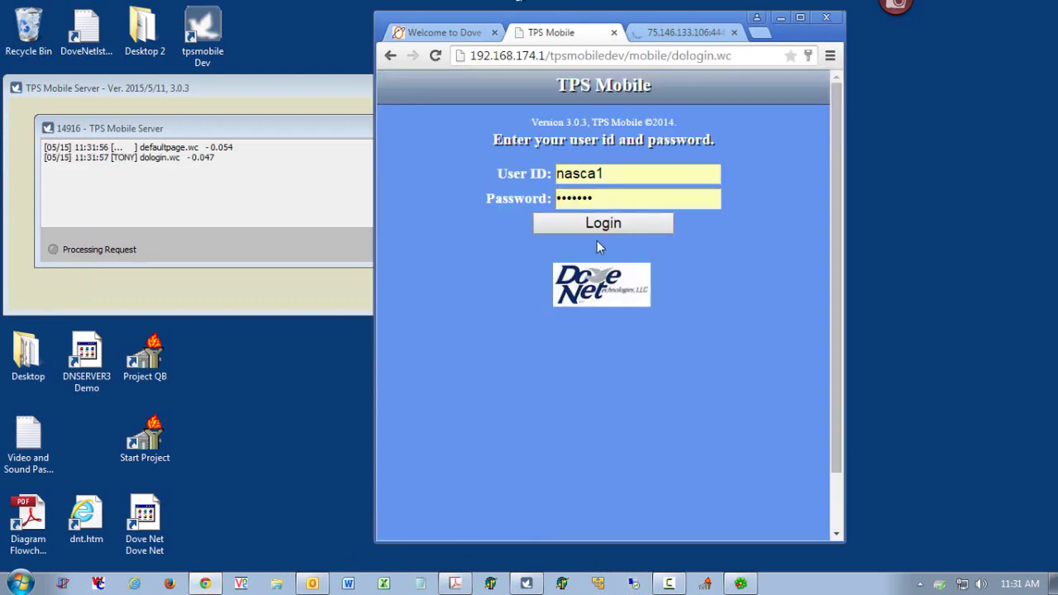
click(600, 225)
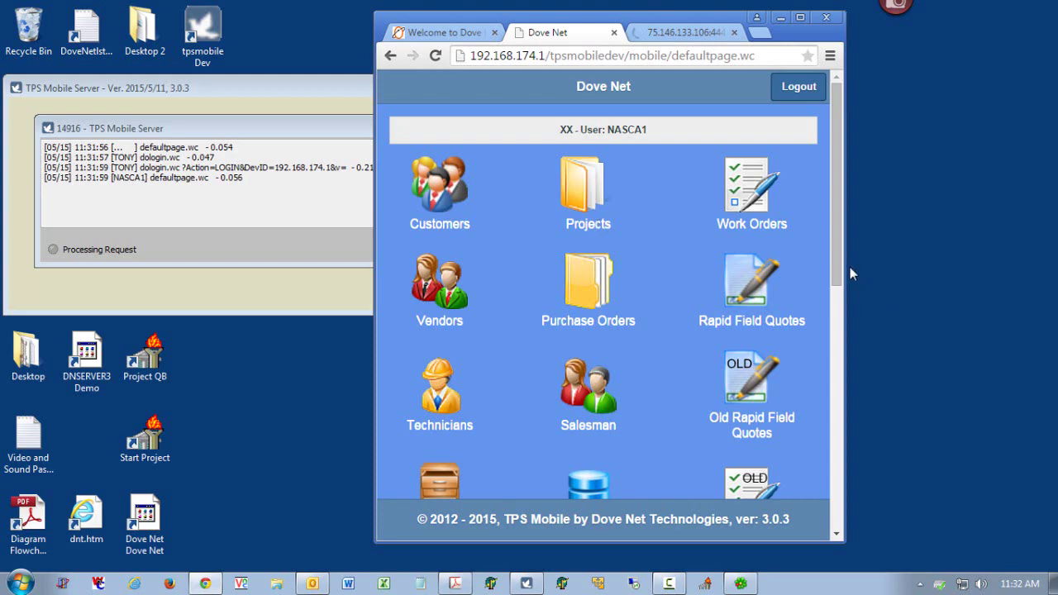
drag(837, 256, 843, 442)
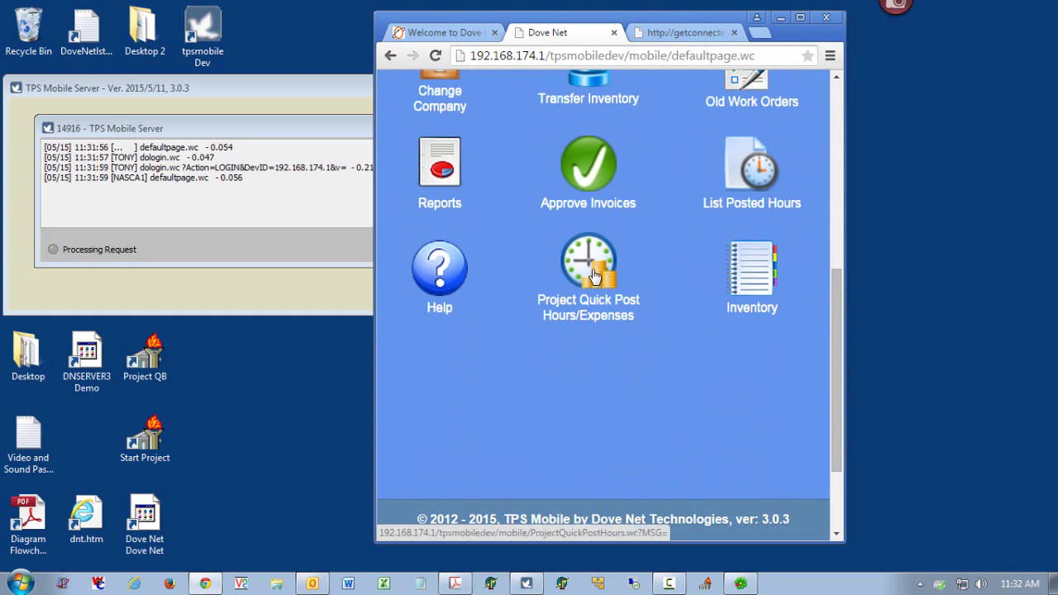
click(593, 277)
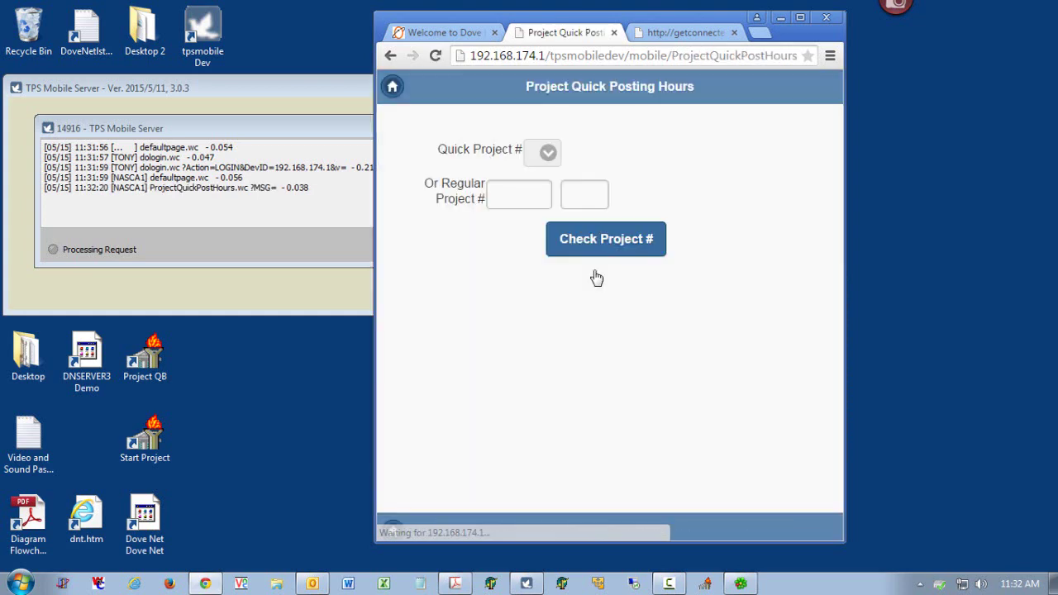
click(511, 192)
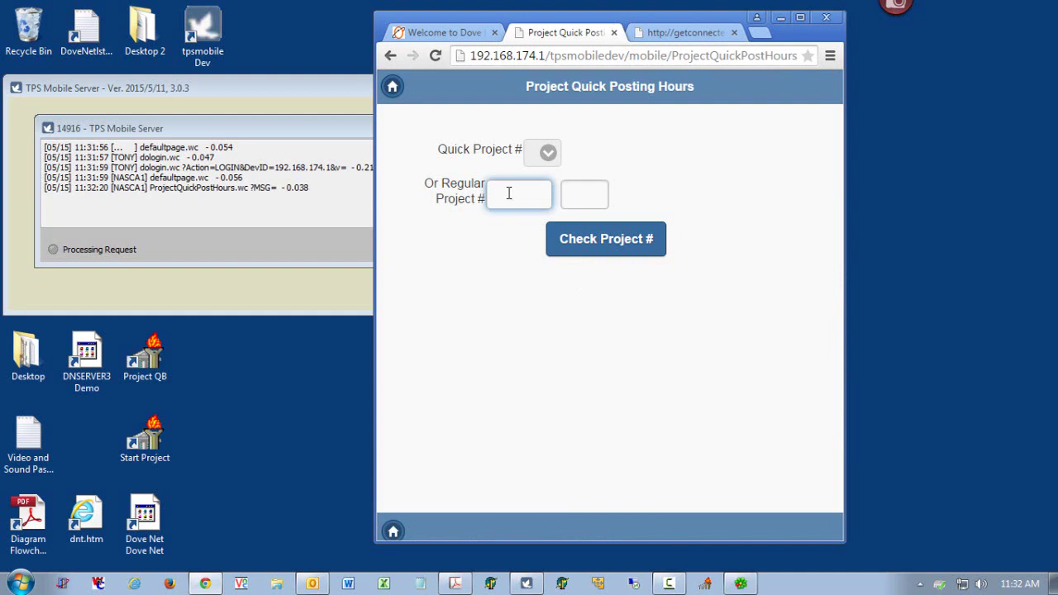
click(394, 533)
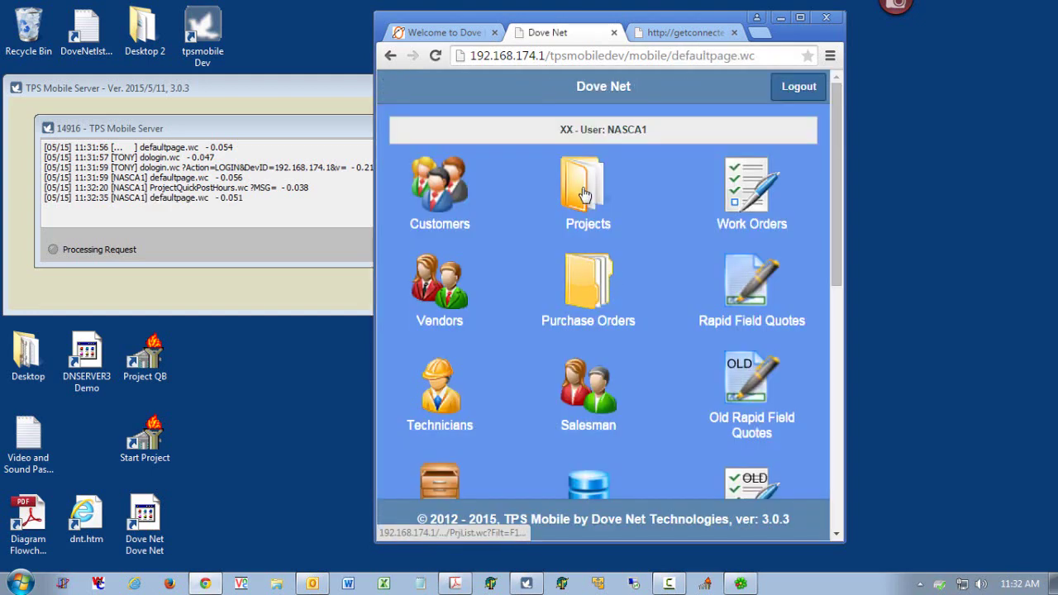
click(583, 193)
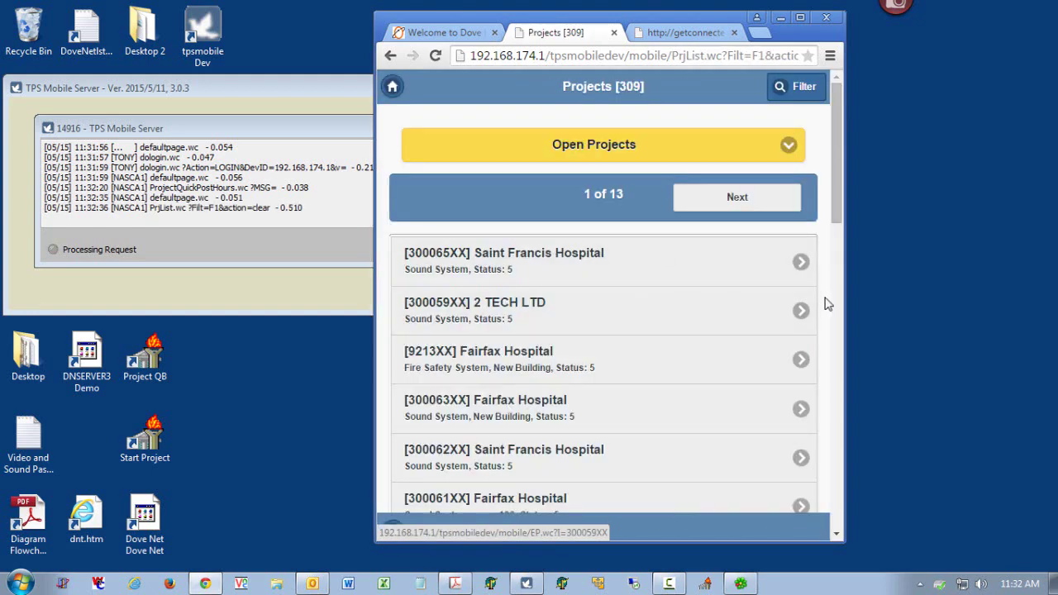
drag(835, 219, 820, 518)
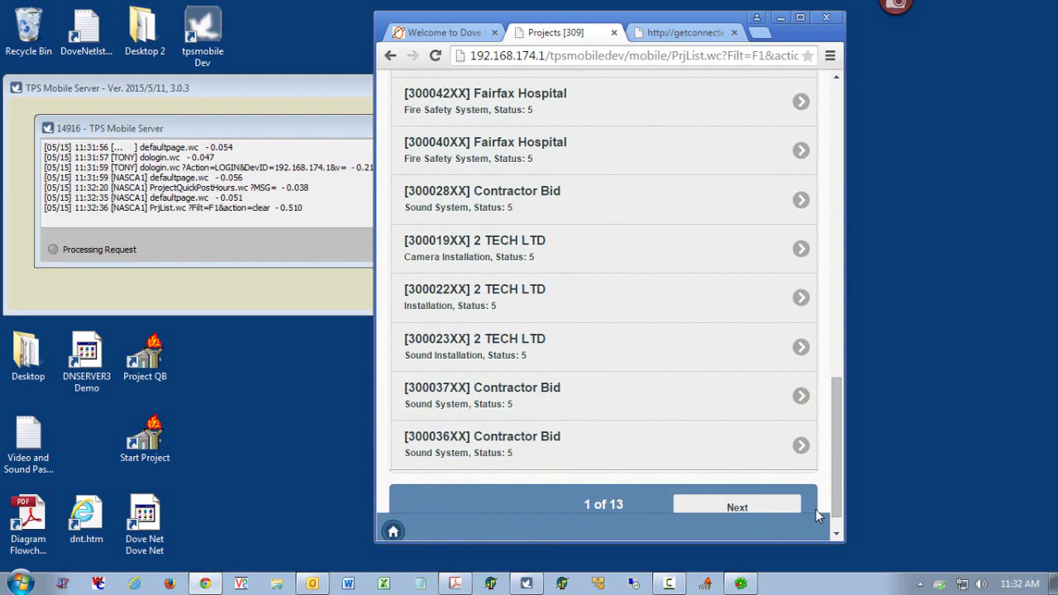
click(526, 355)
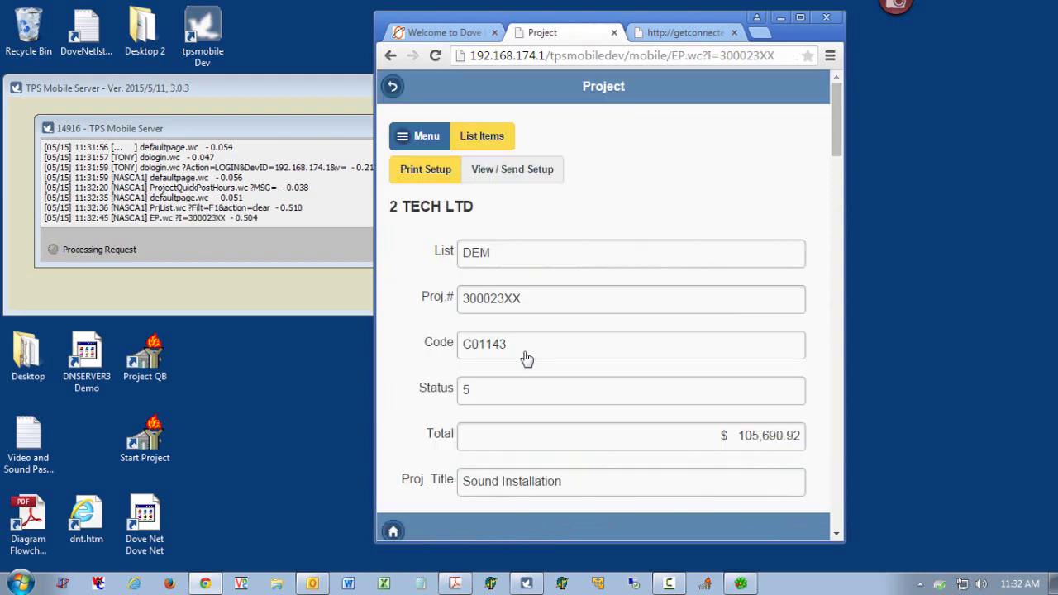
click(428, 137)
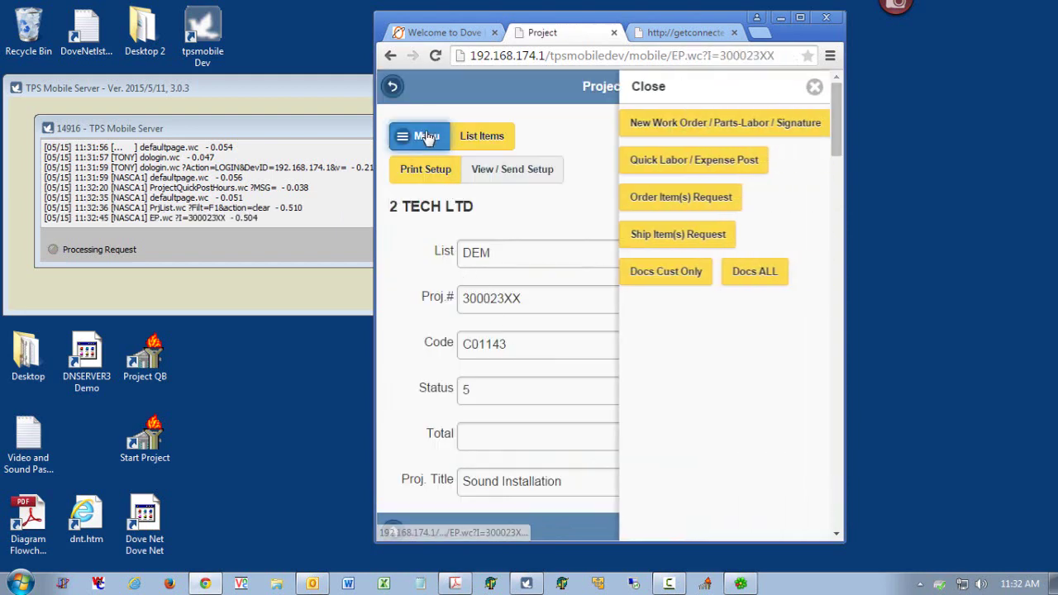
click(682, 170)
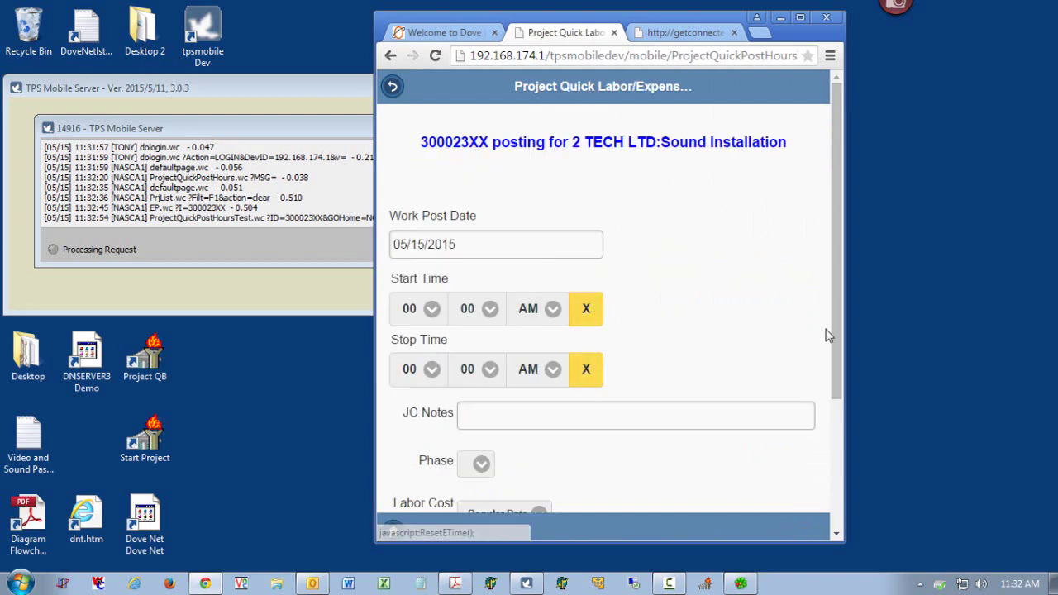
scroll(759, 354, down, 3)
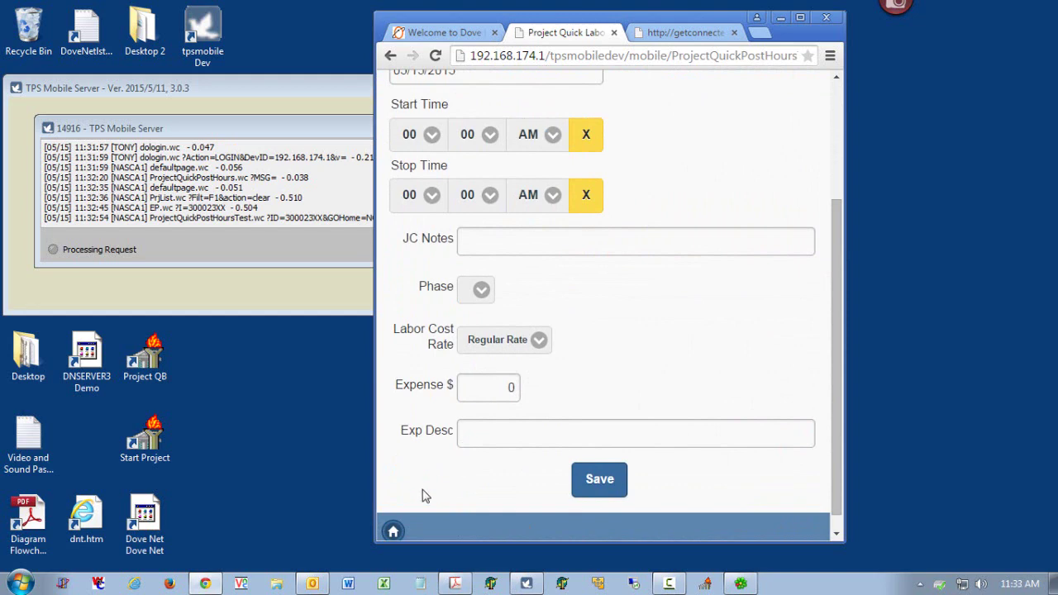
click(394, 532)
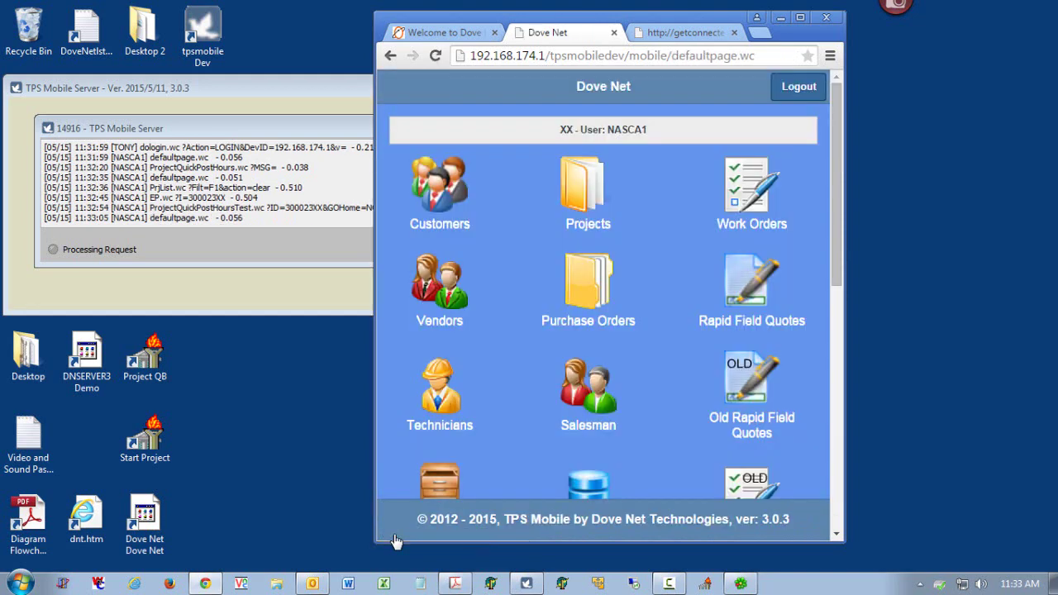
- Open Project Quick Post Hours/Expenses, choose SHOP as the Quick Project #, and run Check Project #
drag(837, 273, 837, 457)
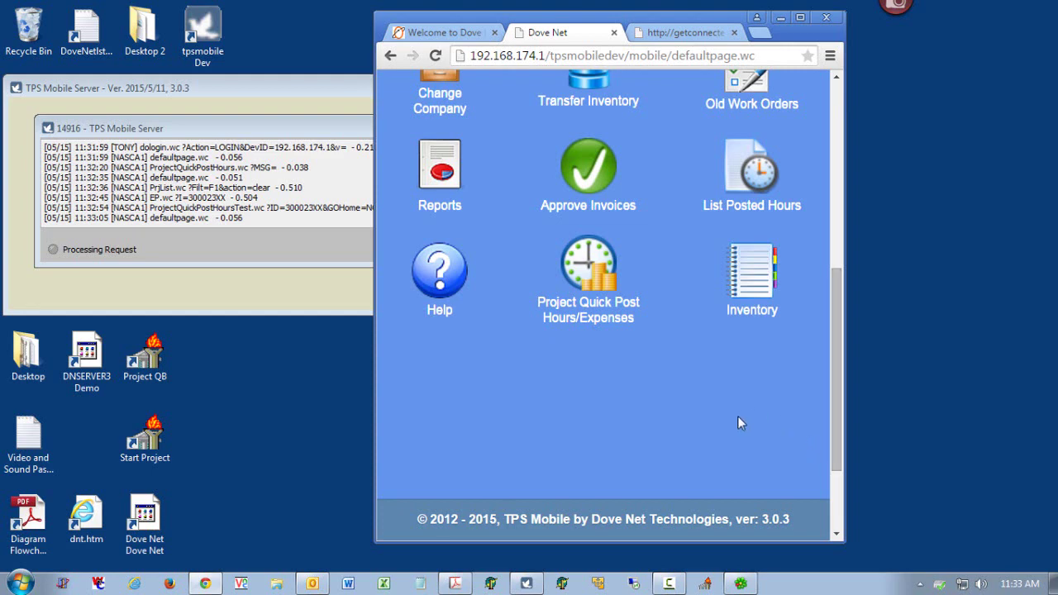
click(582, 271)
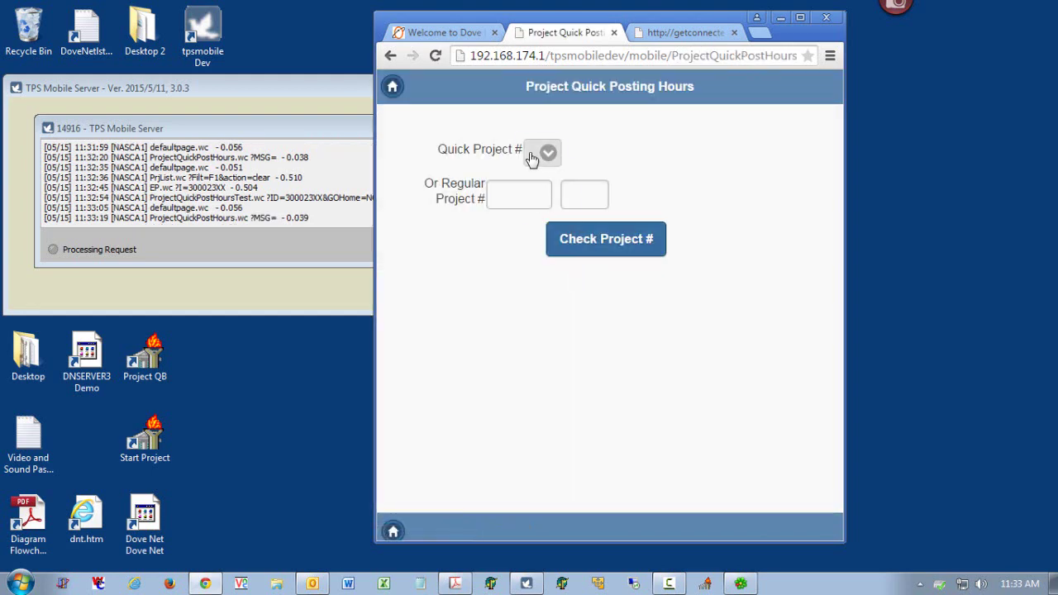
click(548, 152)
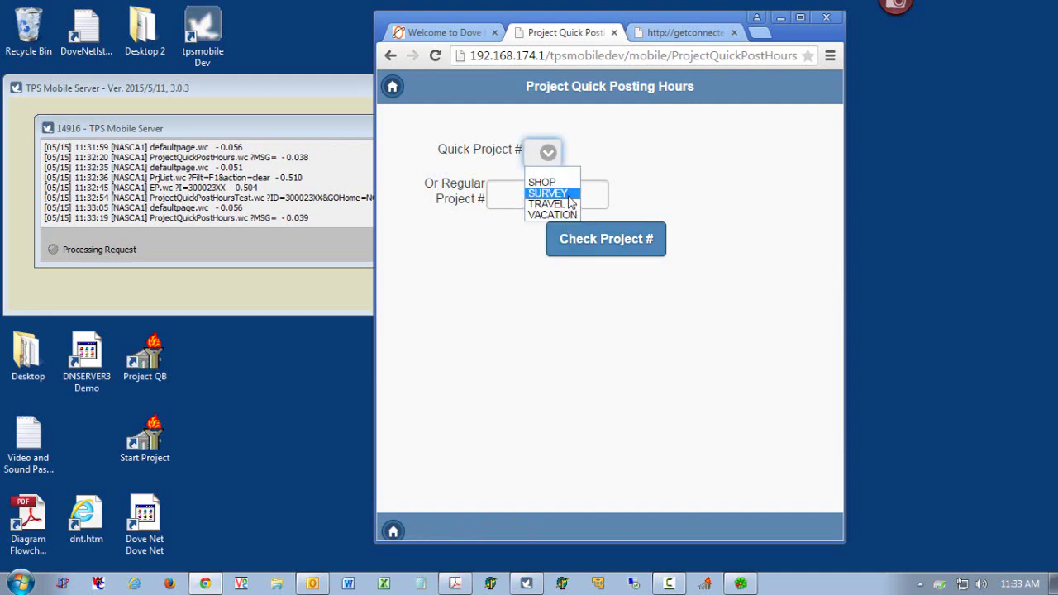
click(554, 183)
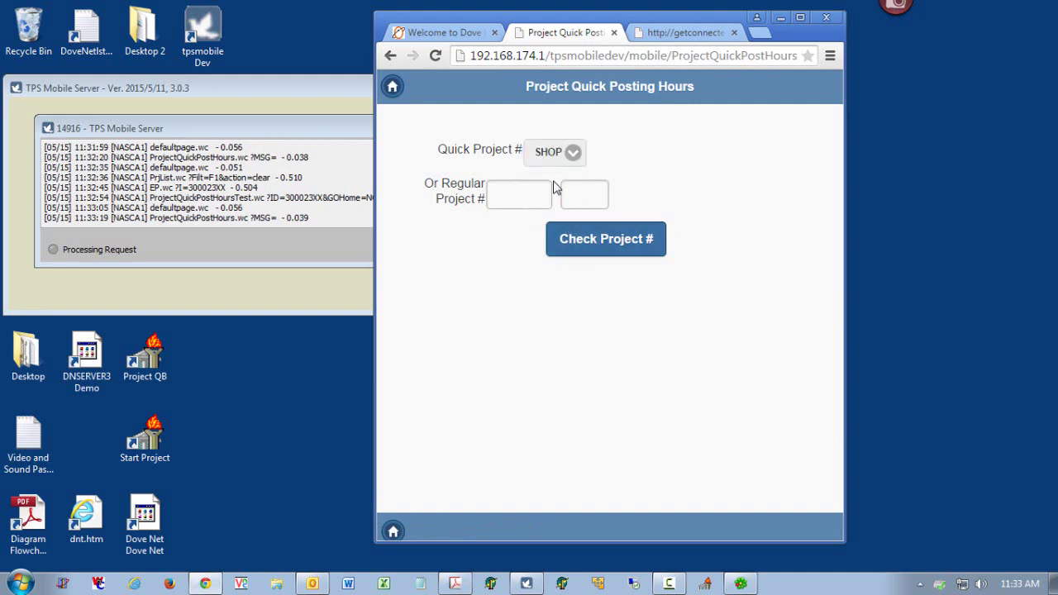
click(606, 240)
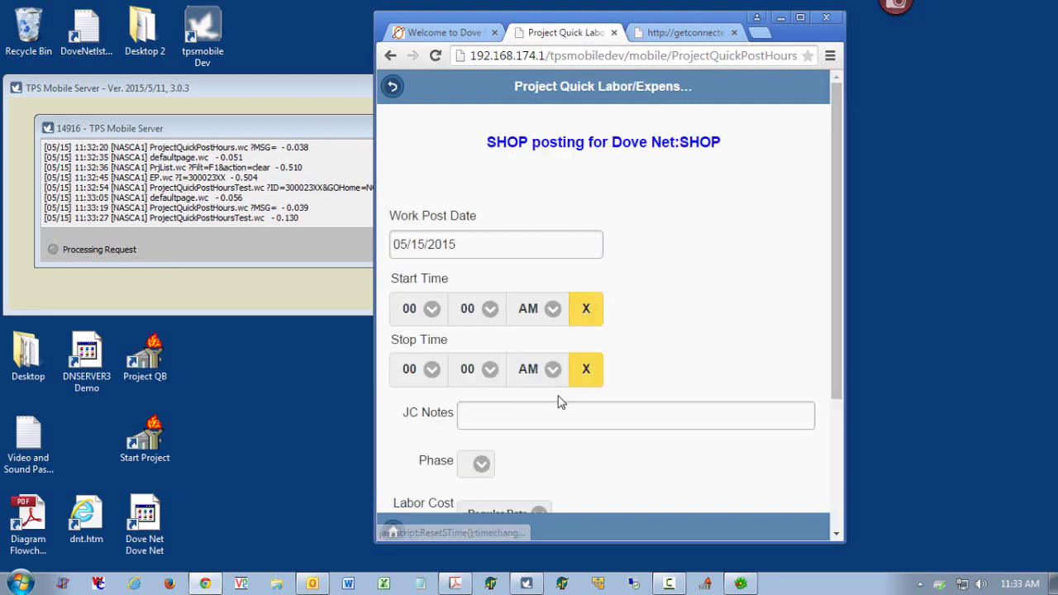
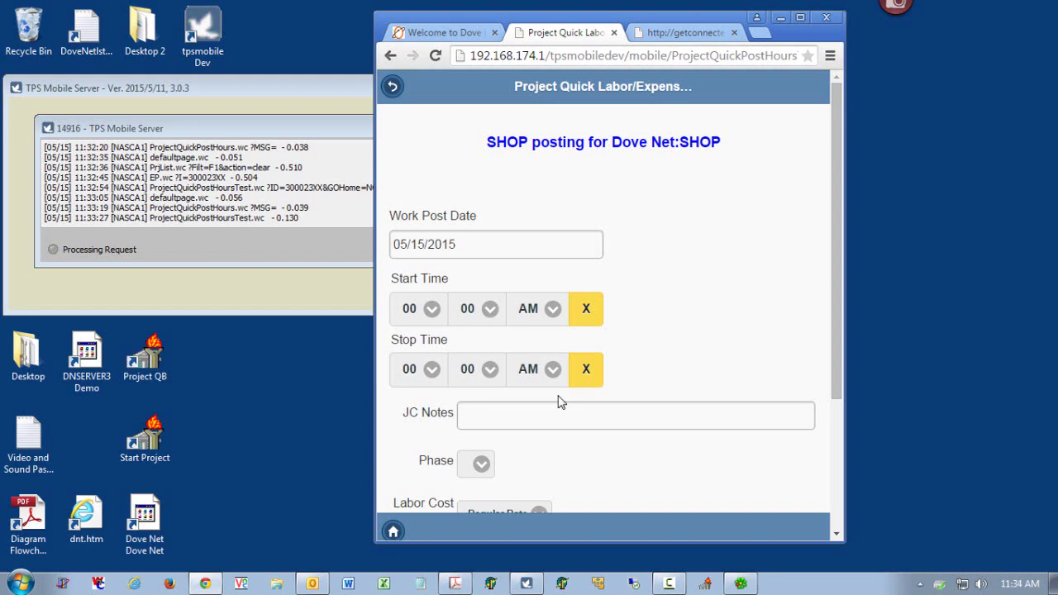
- Close the Project Quick Labor page in Chrome and the TPS Mobile Server window
click(826, 16)
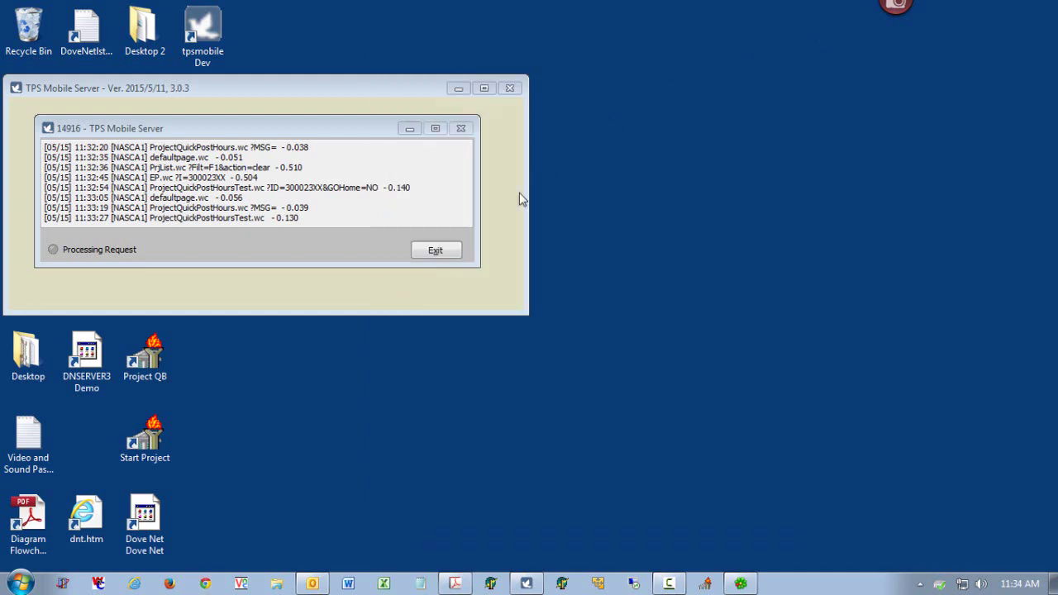
click(436, 250)
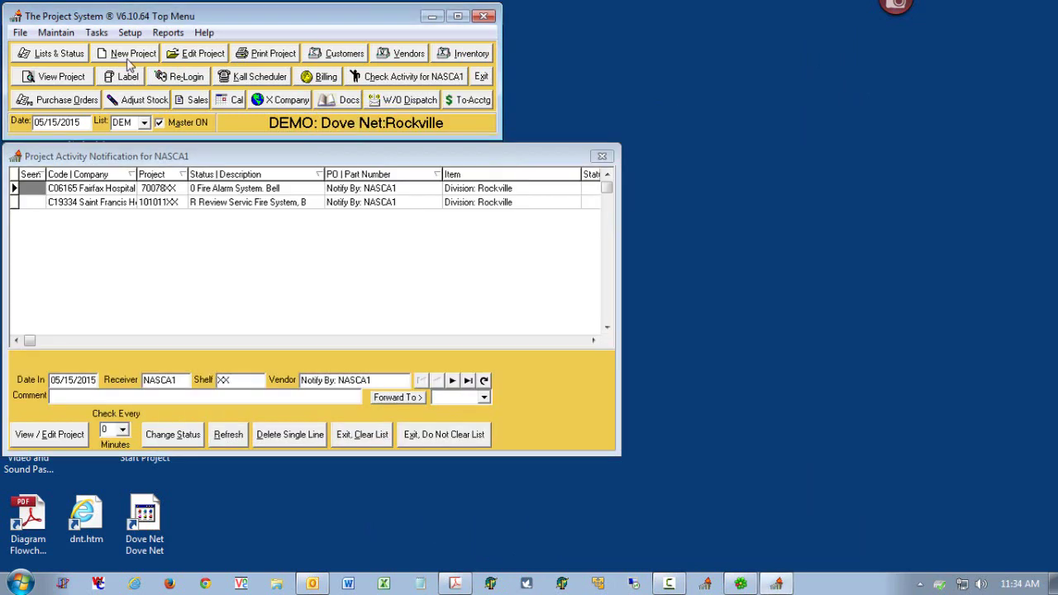
- Set up the Job Cost Item Detail Report for Labor, Tech Report Listing, 05/04/2015–05/15/2015
click(97, 33)
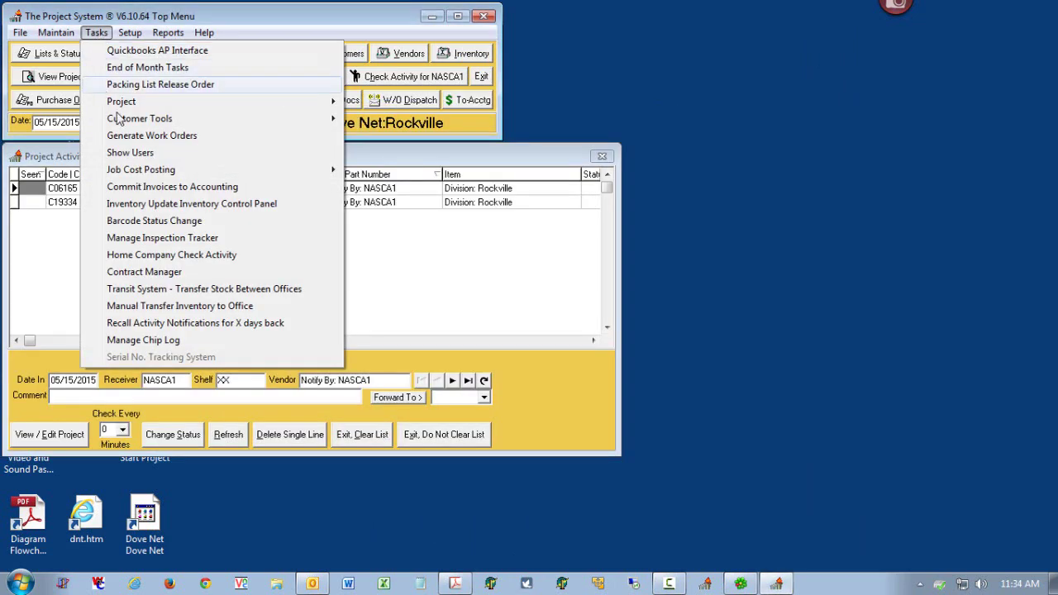
mouse_move(248, 172)
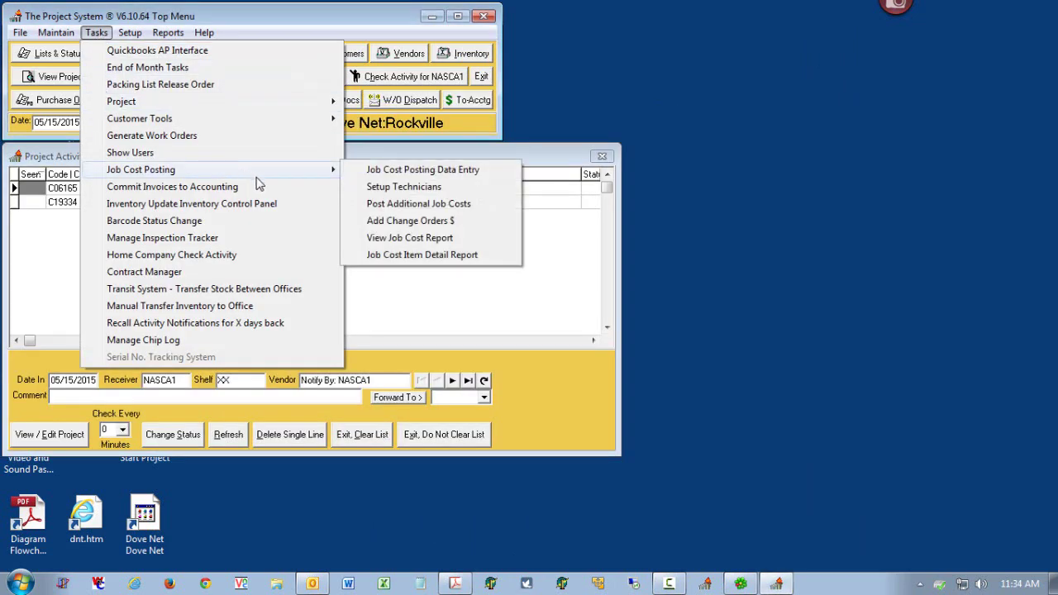
click(436, 255)
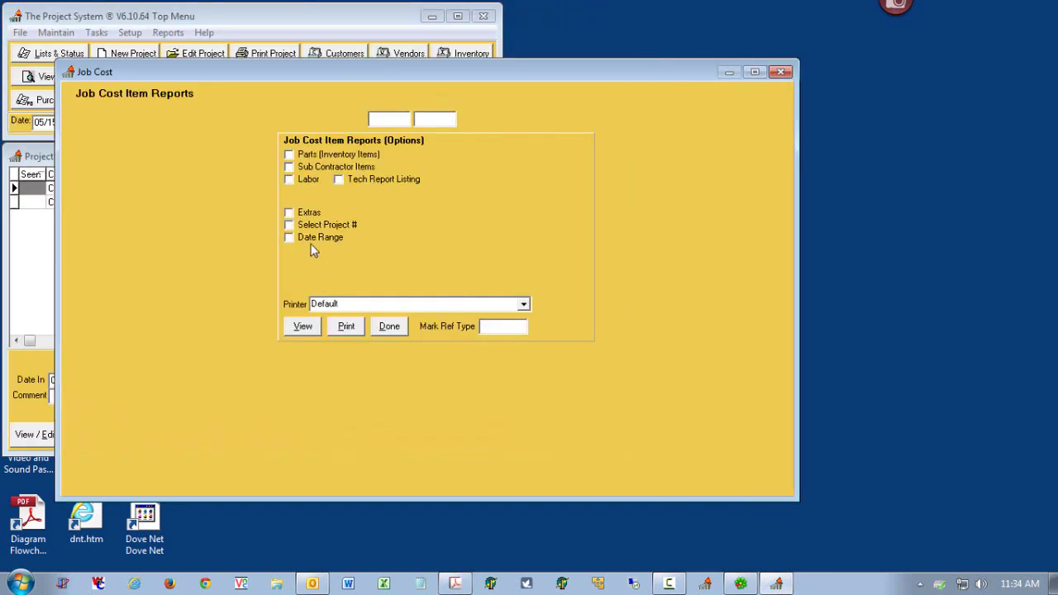
click(314, 237)
click(340, 262)
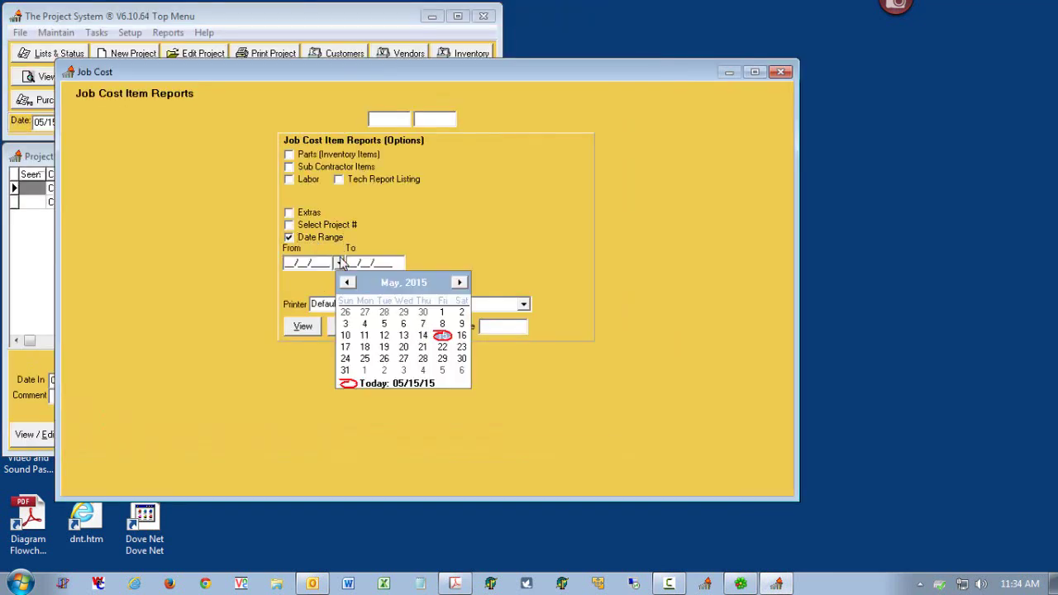
click(367, 324)
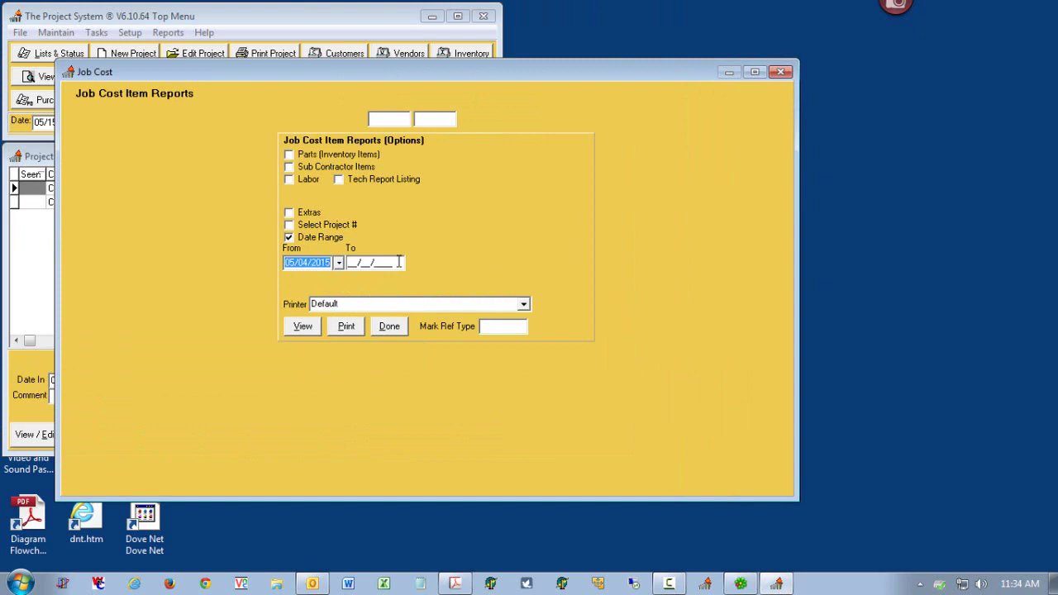
click(401, 262)
click(507, 334)
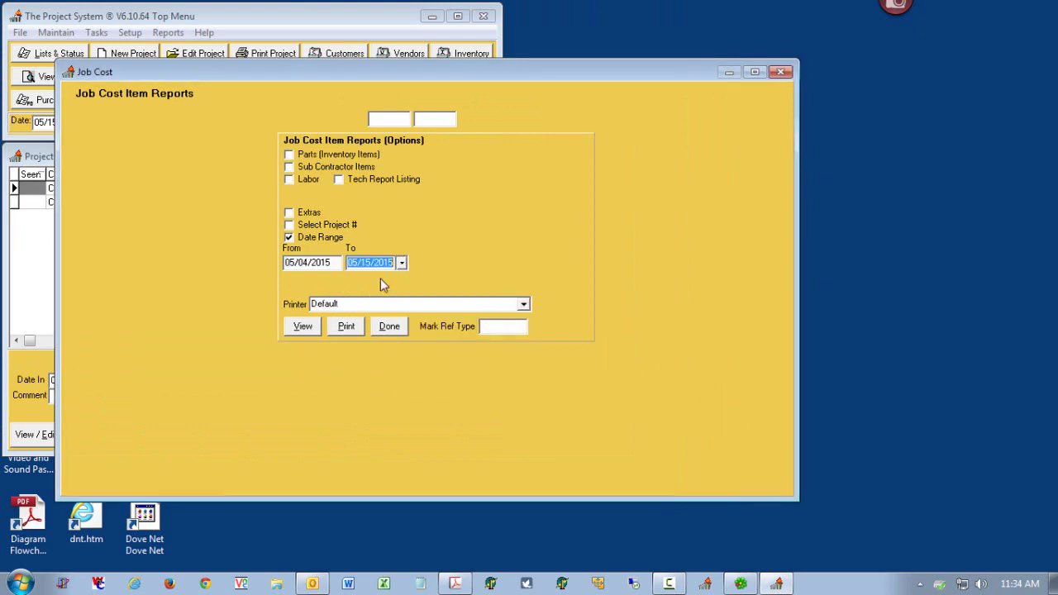
click(308, 179)
click(338, 179)
- View the labor tech report, then close it and exit The Project System
click(306, 327)
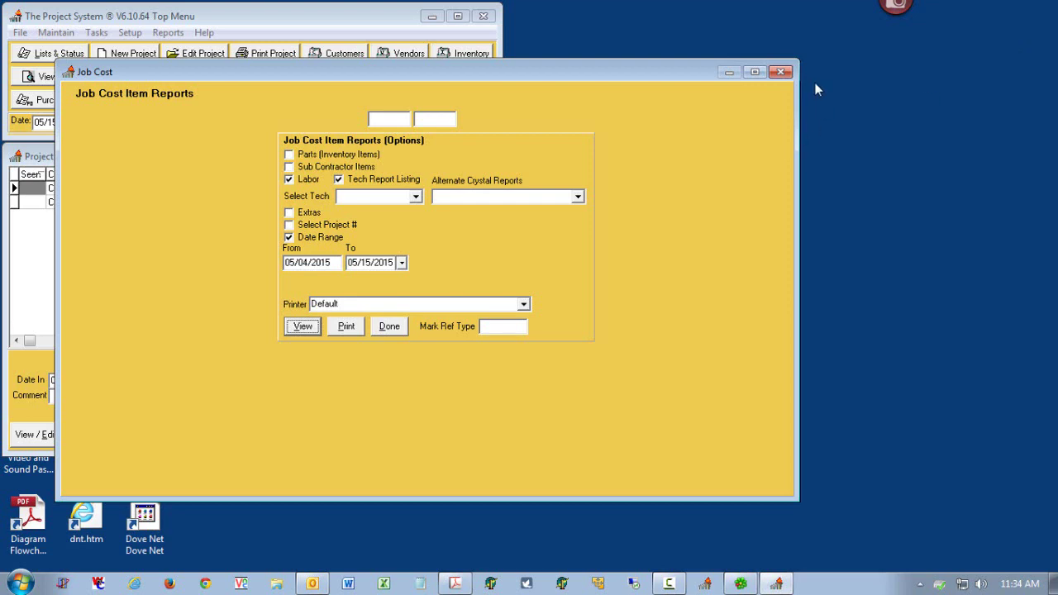
click(784, 73)
click(483, 79)
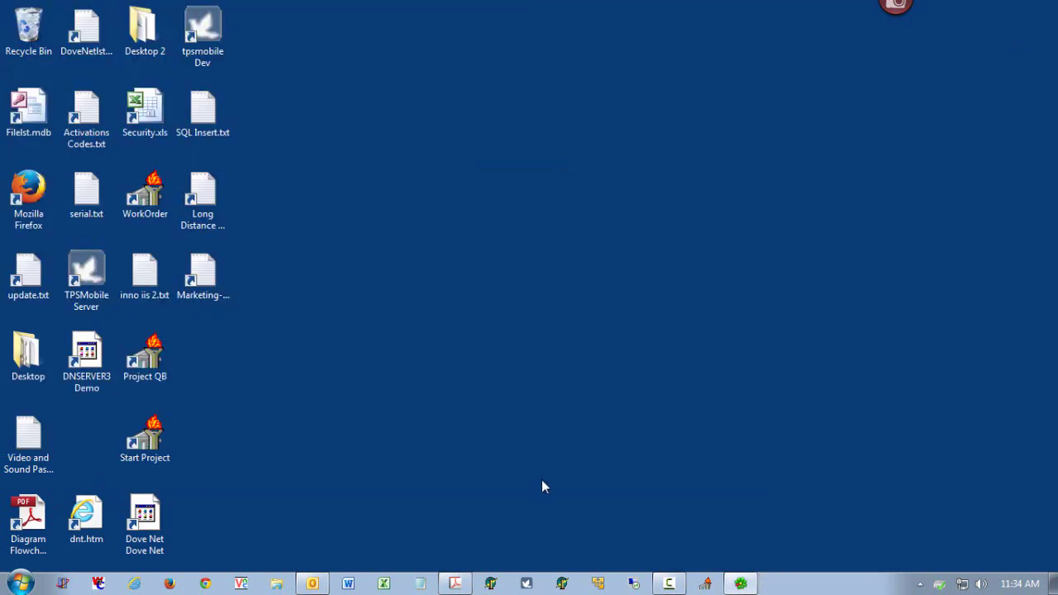
click(457, 584)
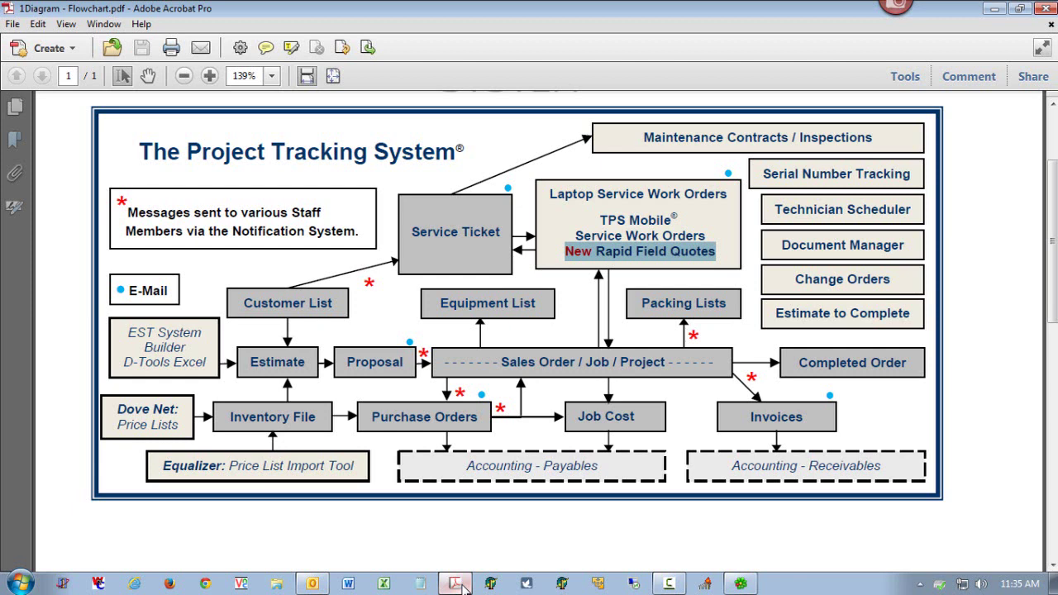
click(1040, 8)
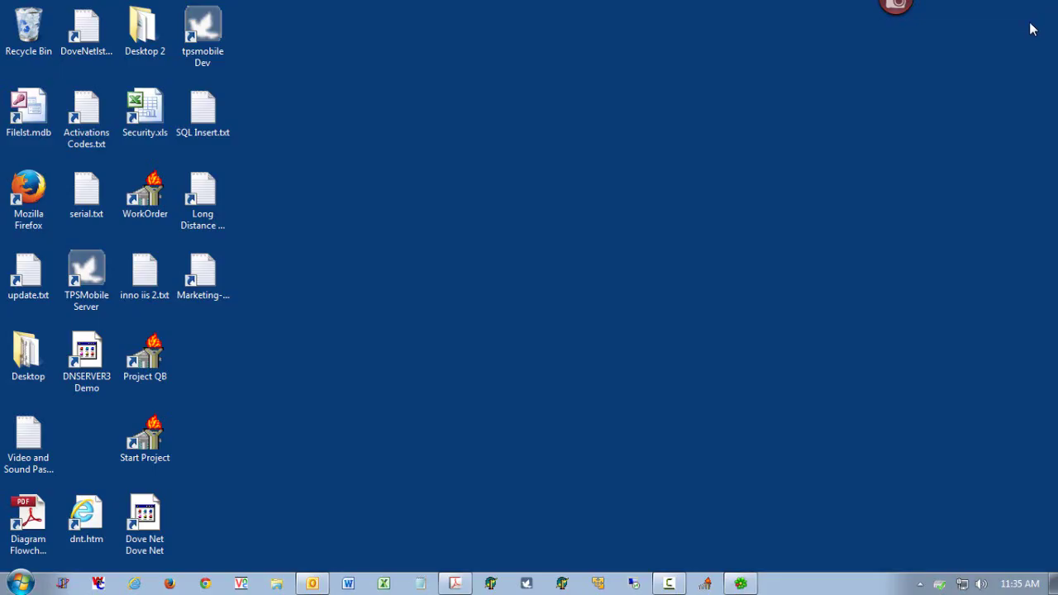
- Review the work order list in Work Order, close it, and relaunch The Project System
click(151, 198)
double_click(151, 199)
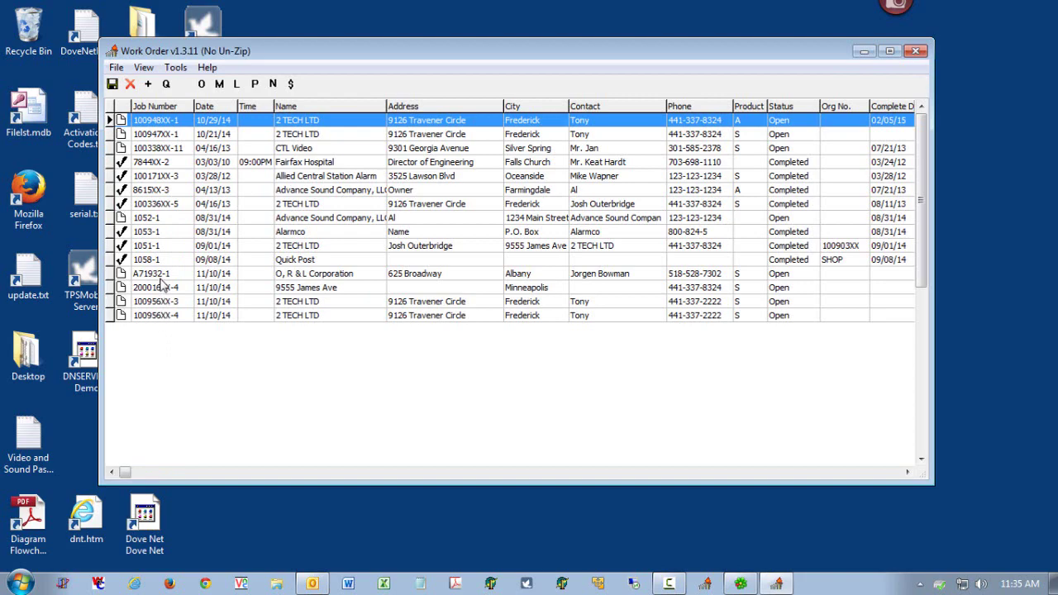
drag(296, 47, 307, 70)
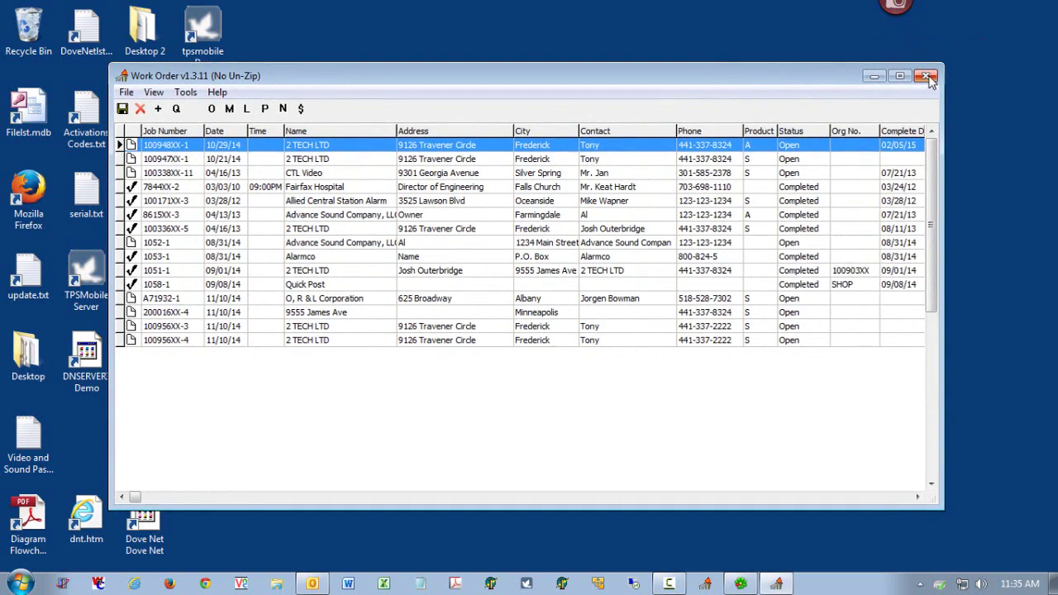
click(928, 76)
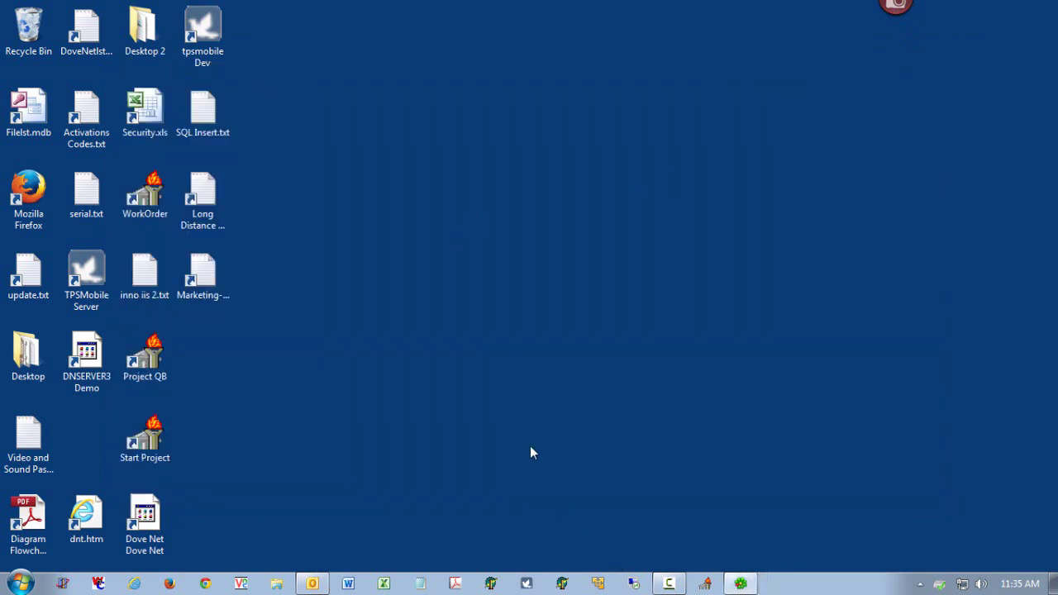
click(707, 584)
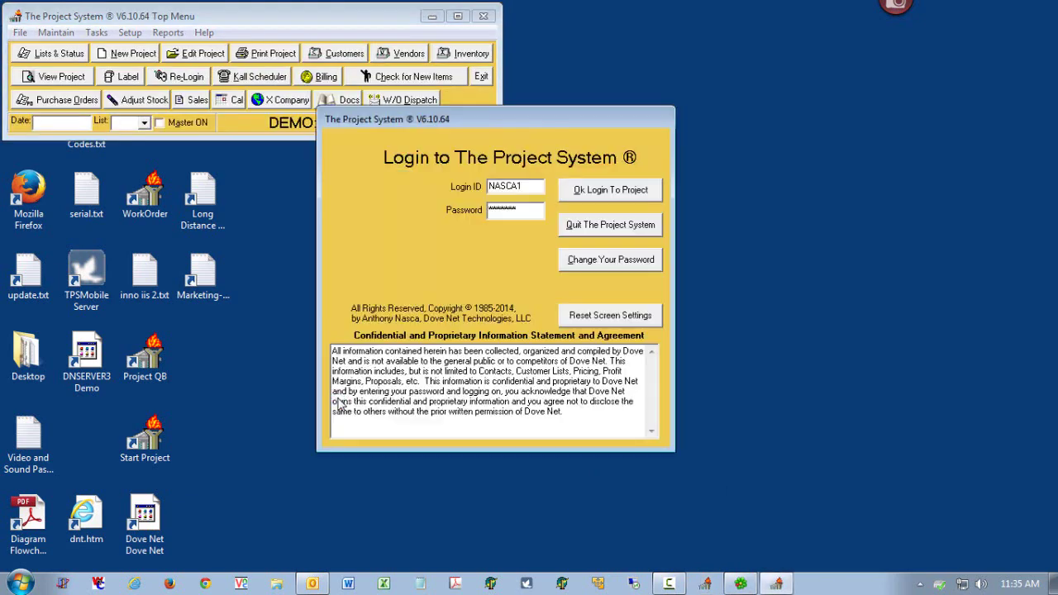
- Confirm the login to The Project System to reach the project activity notifications
key(Return)
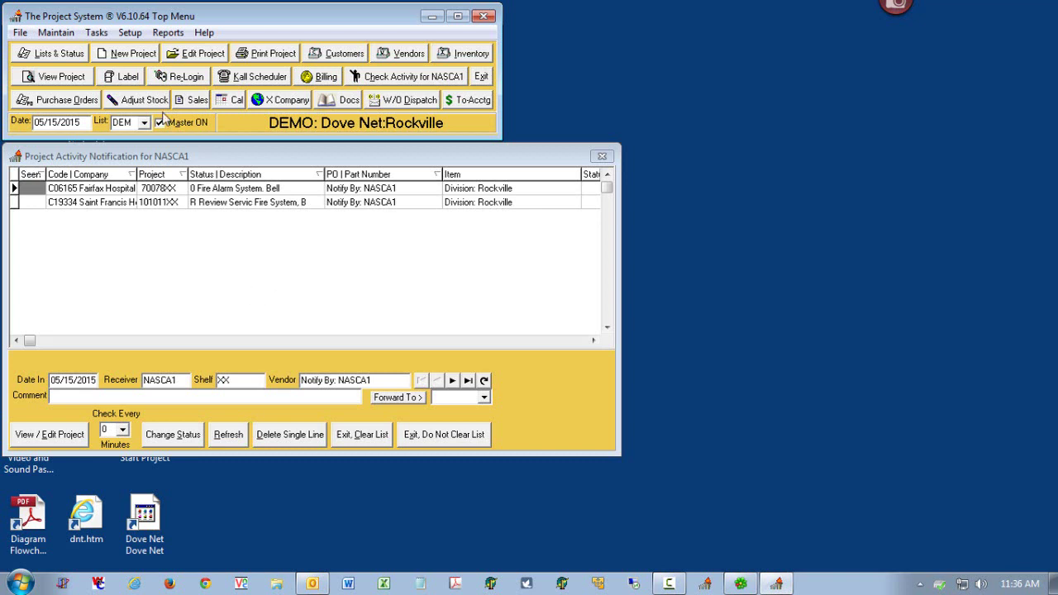
- Start an S Service project for customer Fairfax Hospital, shipping to the Security Department
click(130, 53)
click(145, 172)
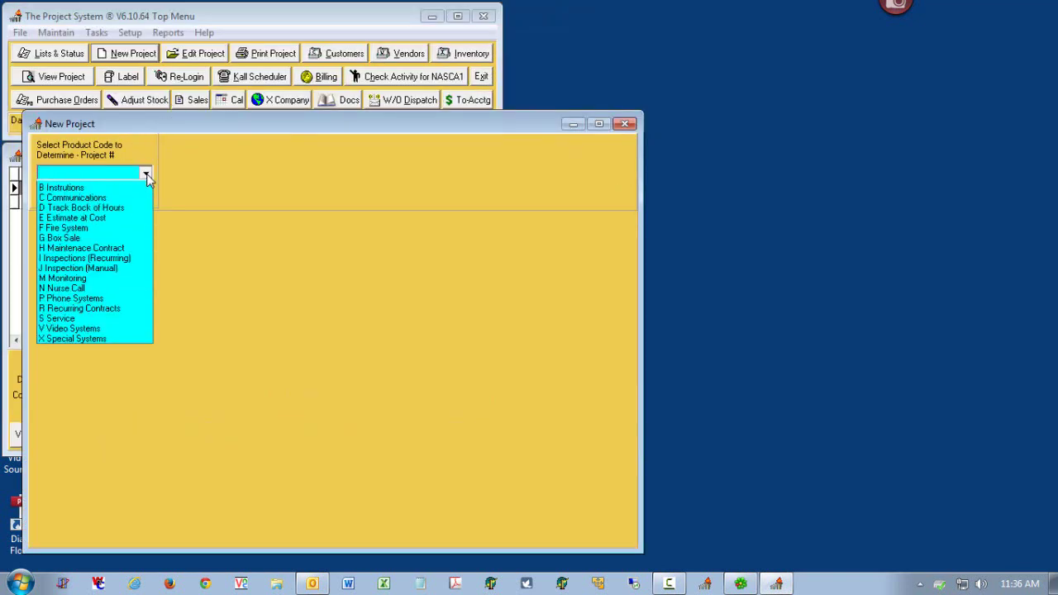
click(105, 329)
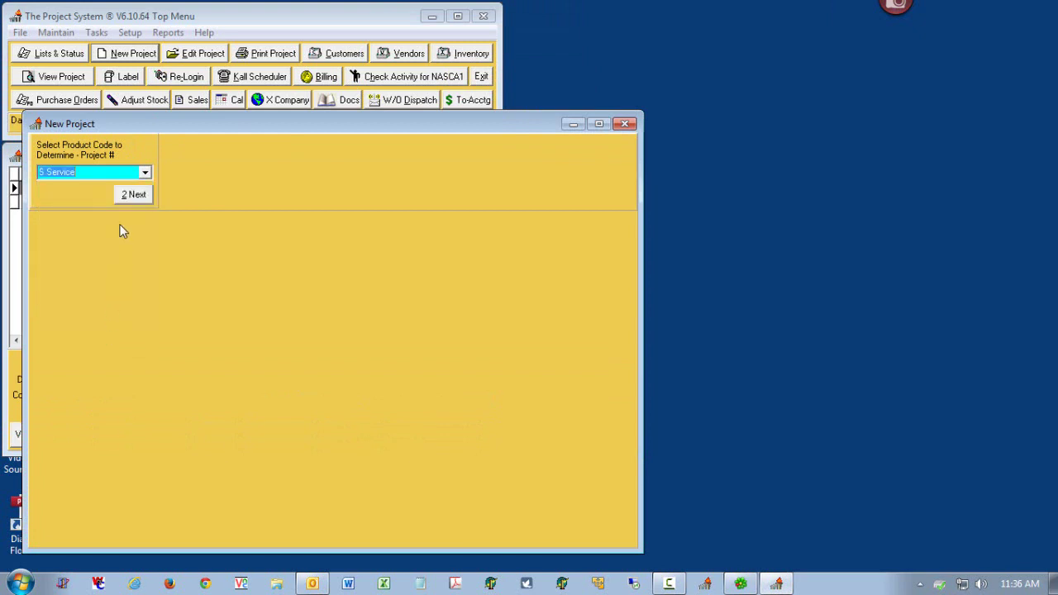
click(126, 195)
click(213, 197)
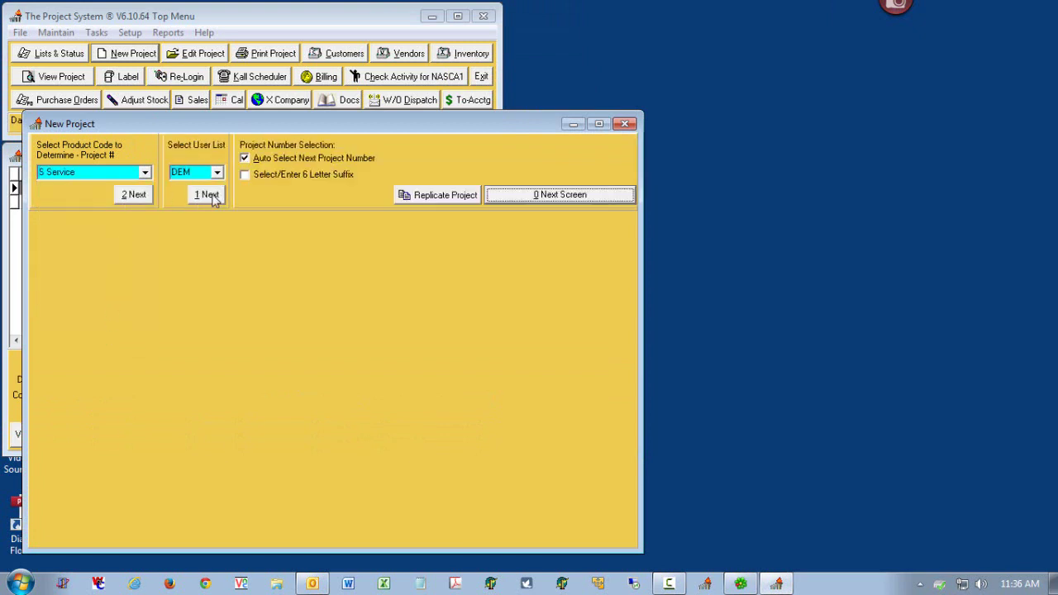
click(490, 196)
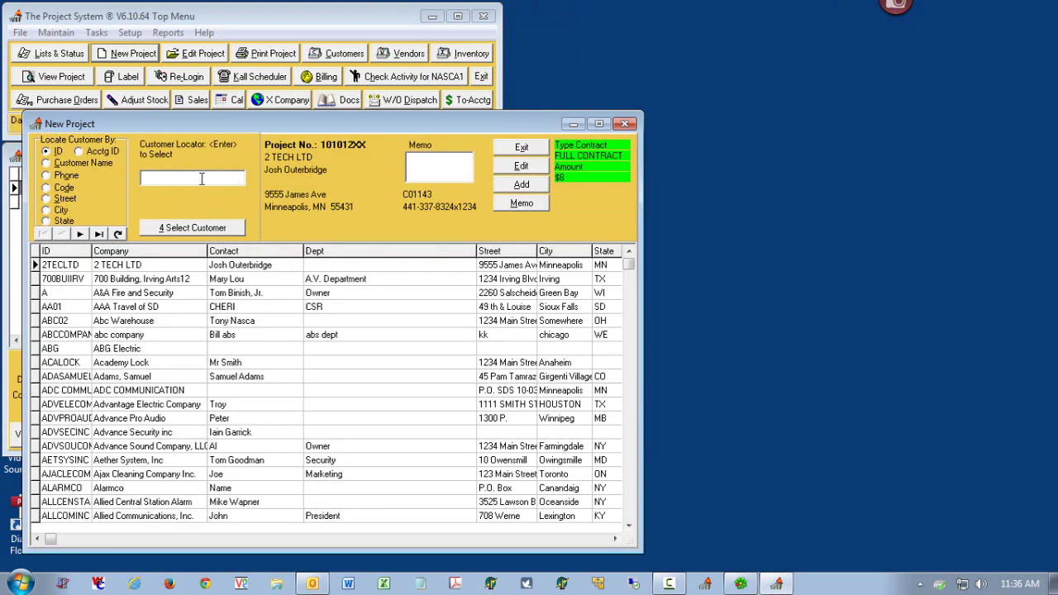
text(fairfax)
double_click(190, 400)
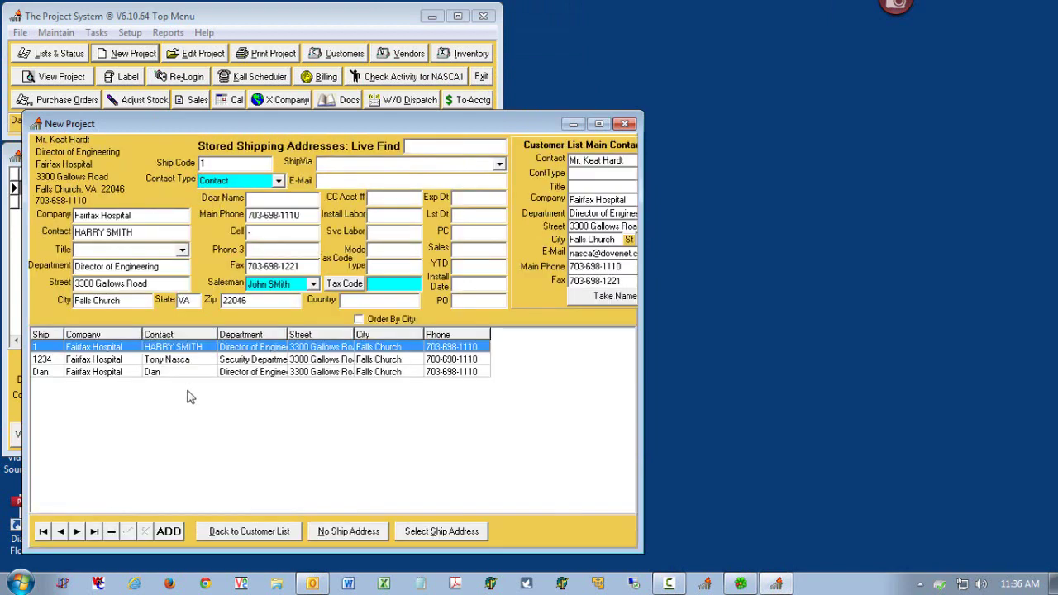
double_click(201, 360)
click(216, 149)
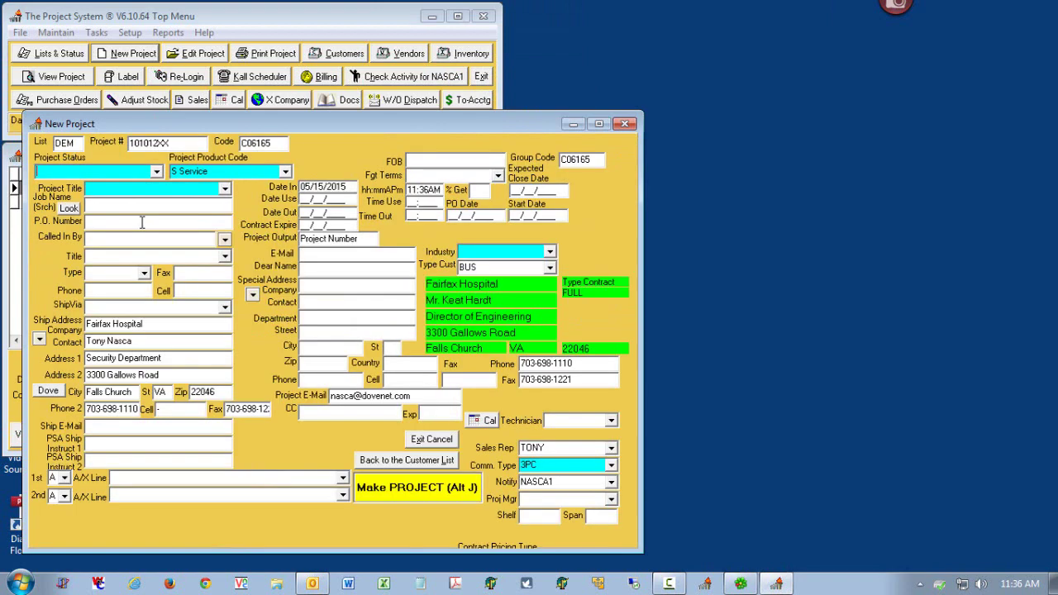
- Set status 0 Service in Process, title 'Sound System, Dead', industry ALV ASSISTED LIVING, and create it
click(156, 171)
click(159, 199)
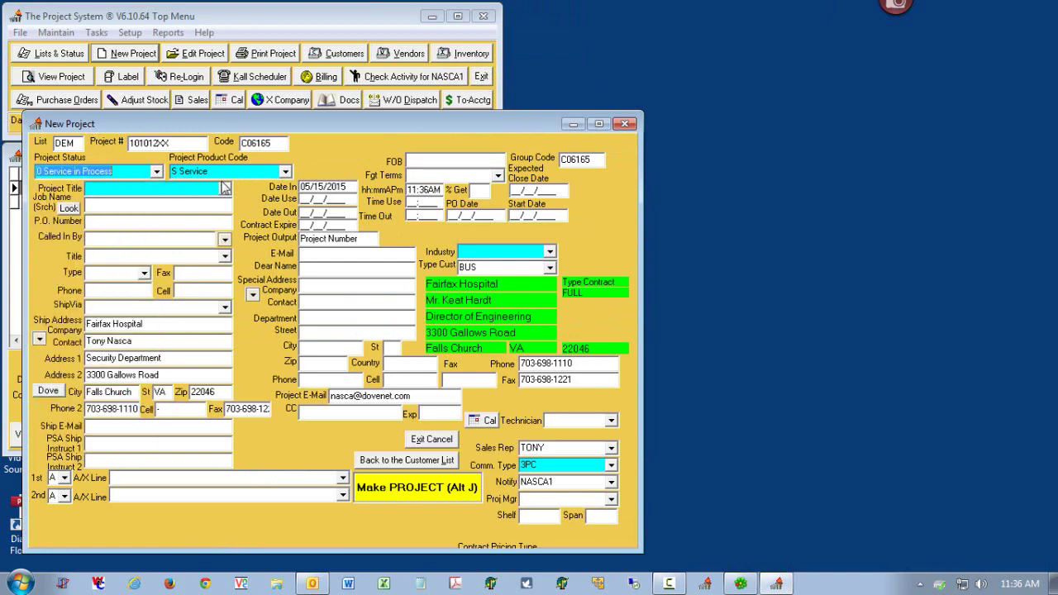
click(225, 189)
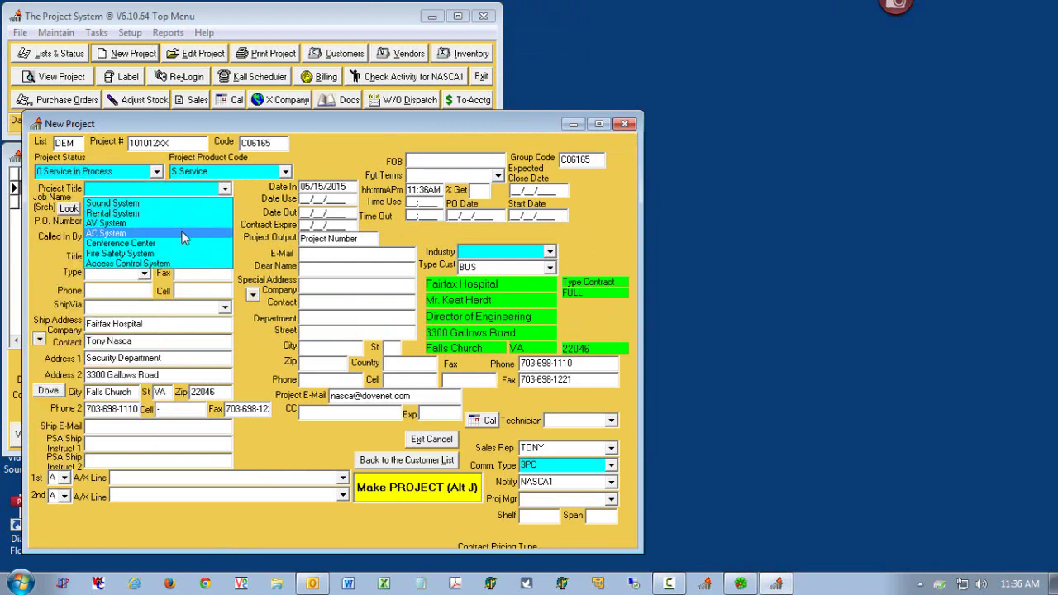
click(177, 204)
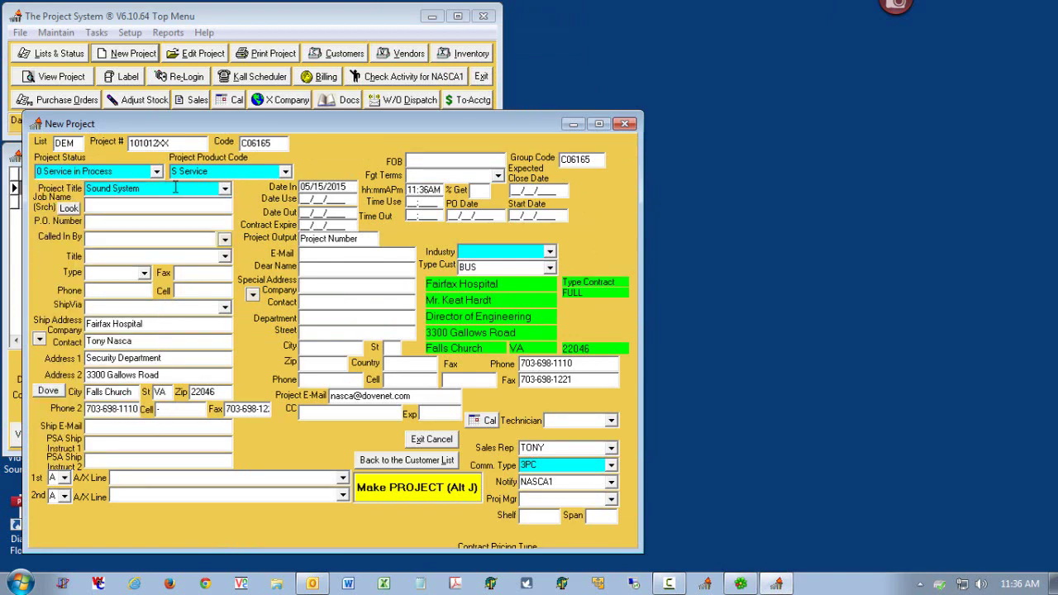
text(, Dead)
click(549, 253)
click(548, 266)
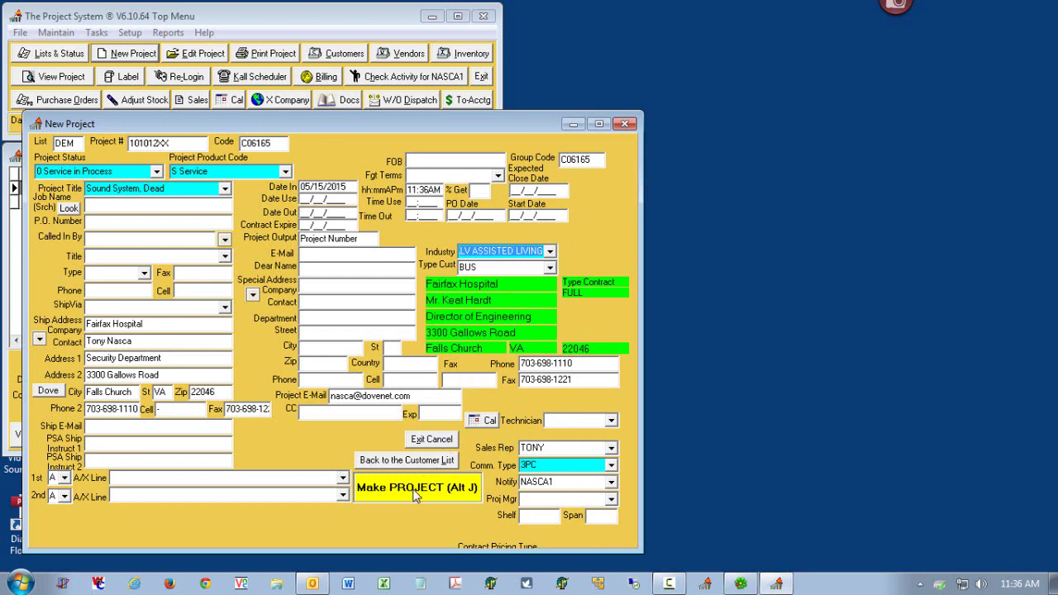
click(416, 494)
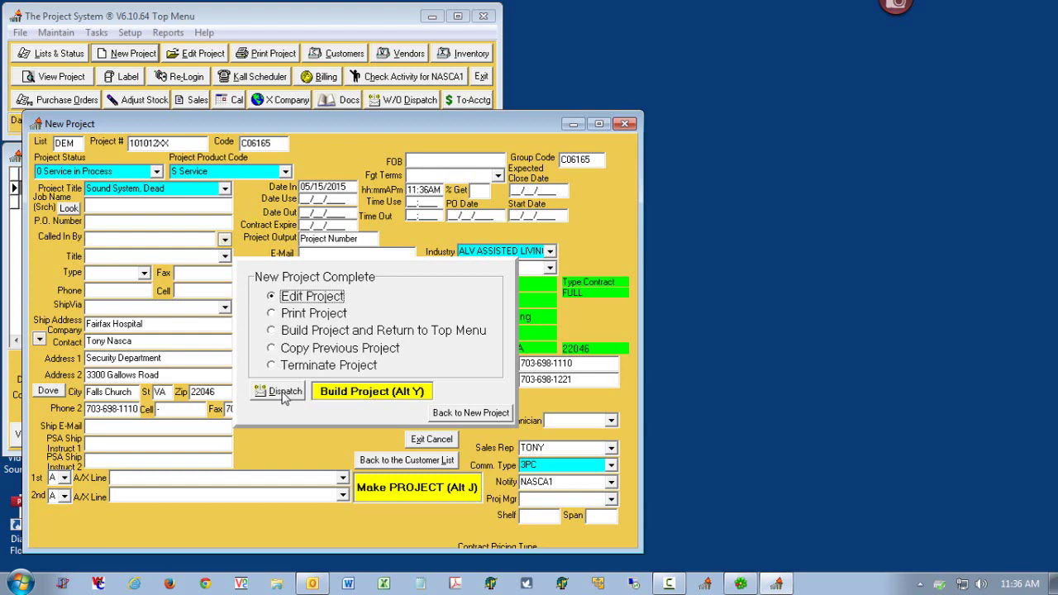
- Issue the project to TONY, create its work order with the project contact, and send it
click(284, 394)
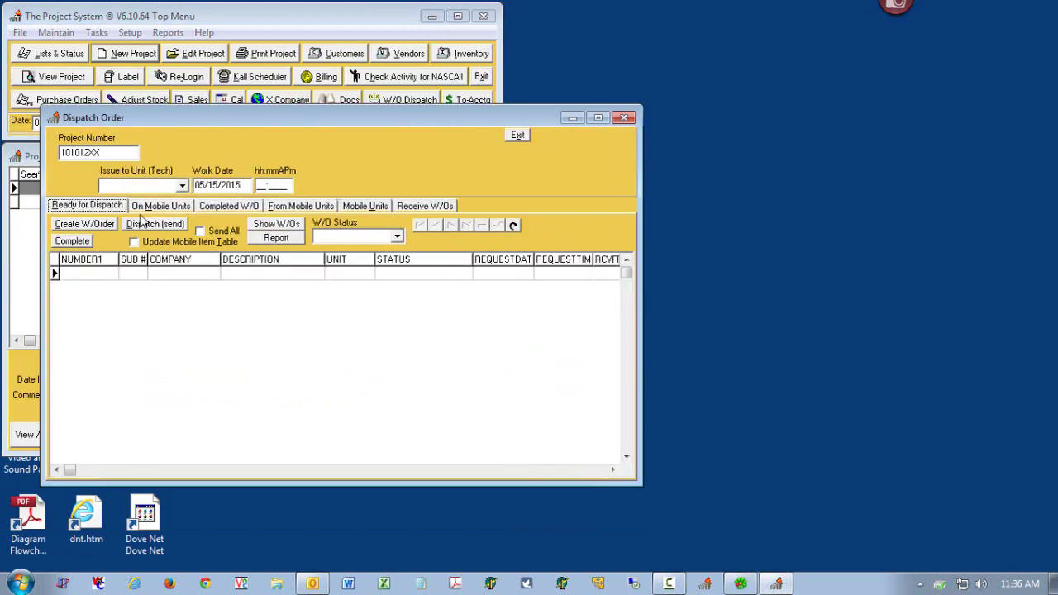
click(182, 186)
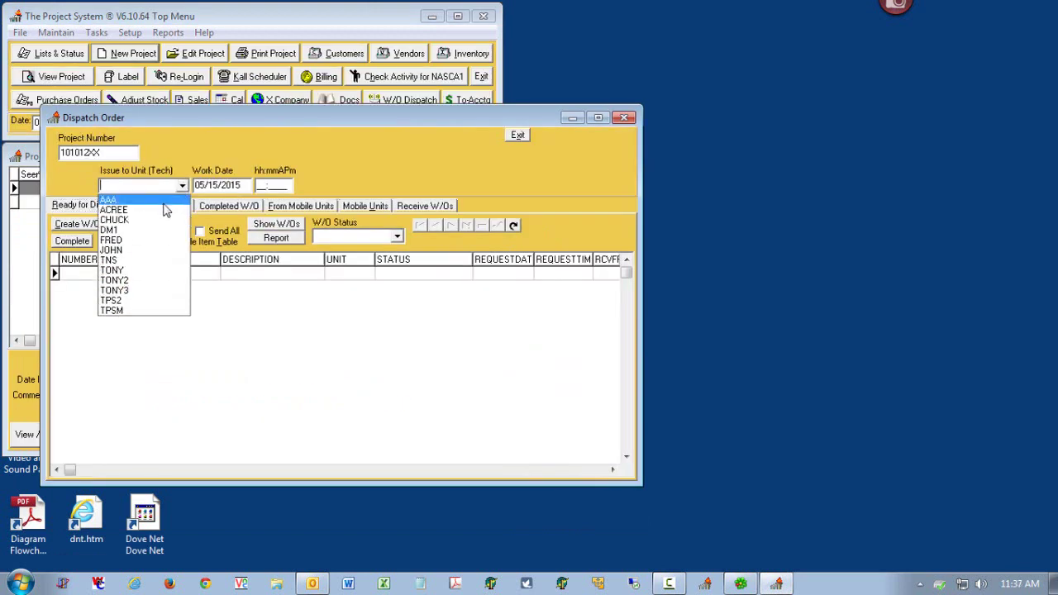
click(149, 275)
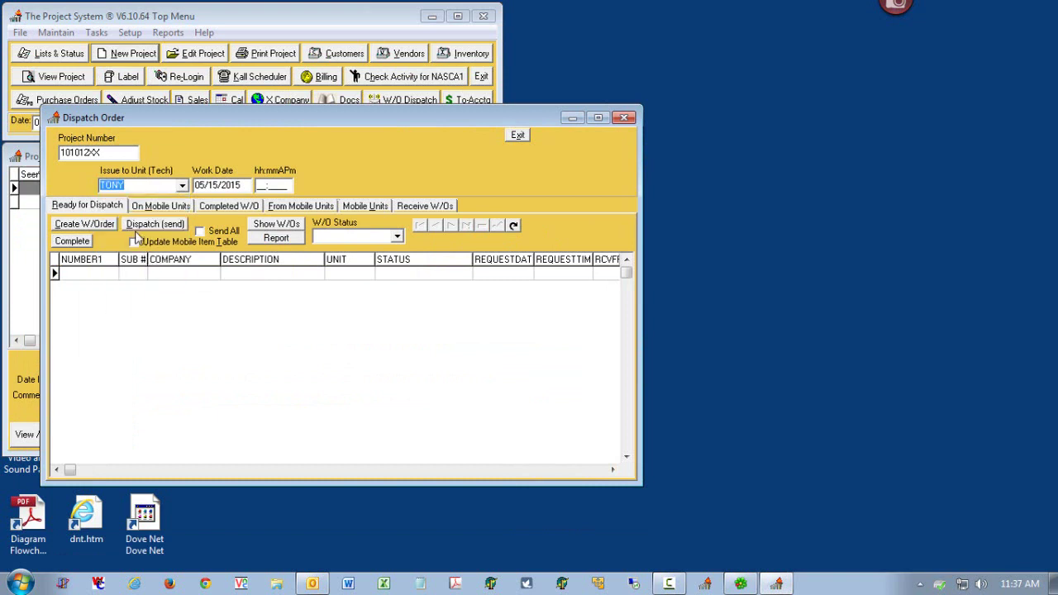
click(93, 225)
click(261, 311)
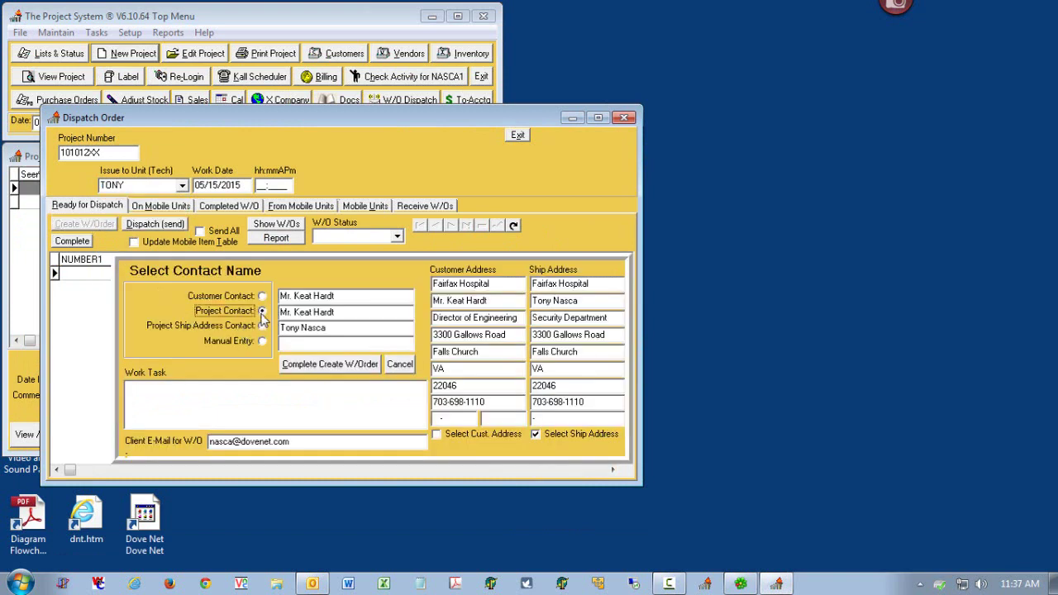
click(302, 366)
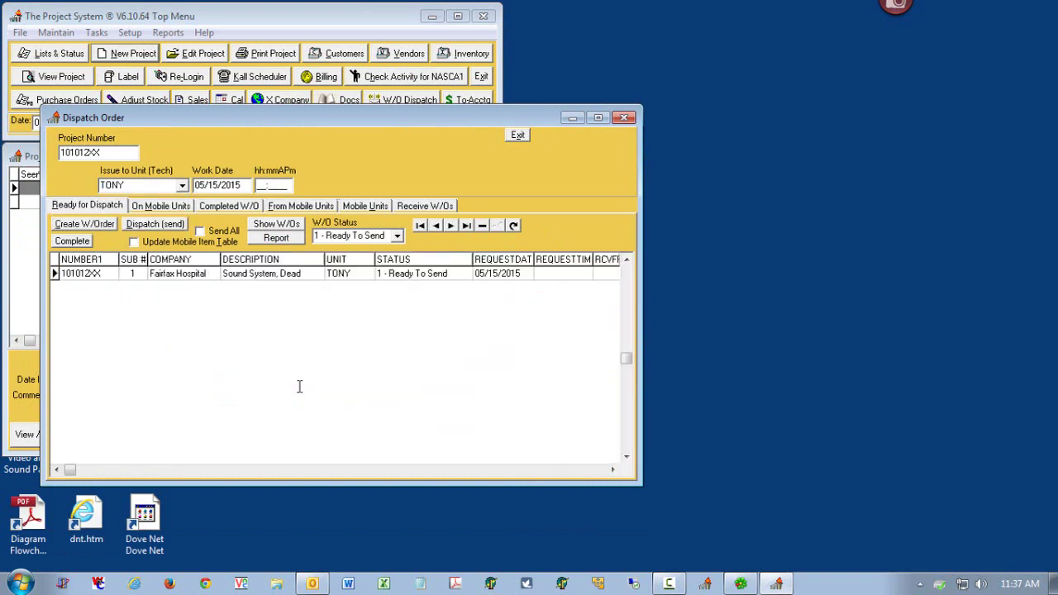
click(155, 225)
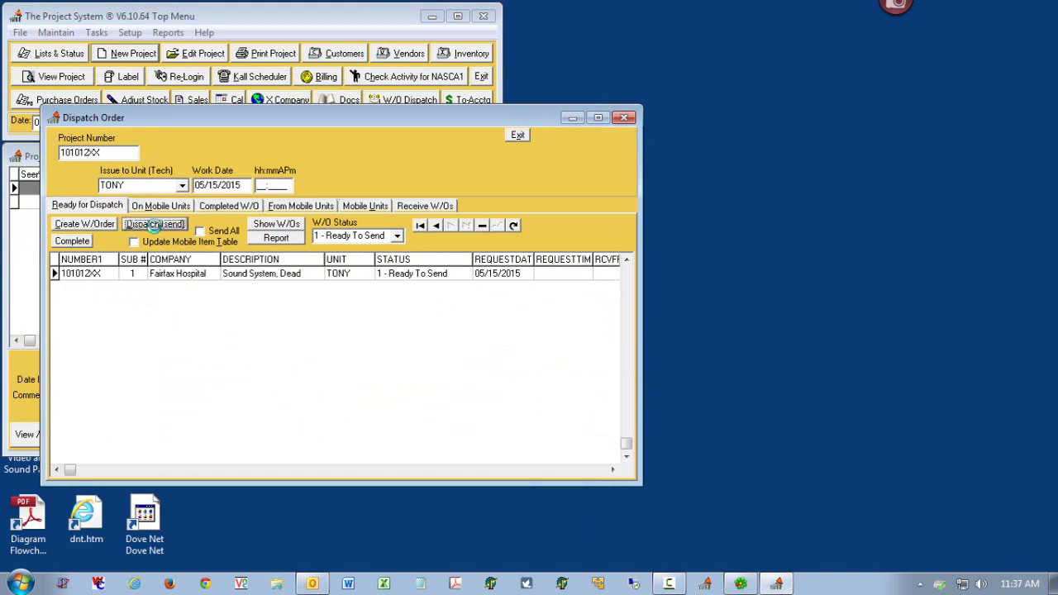
- Exit The Project System, receive the W/O 101012XX-1 mail in Outlook, and minimize Outlook
click(624, 118)
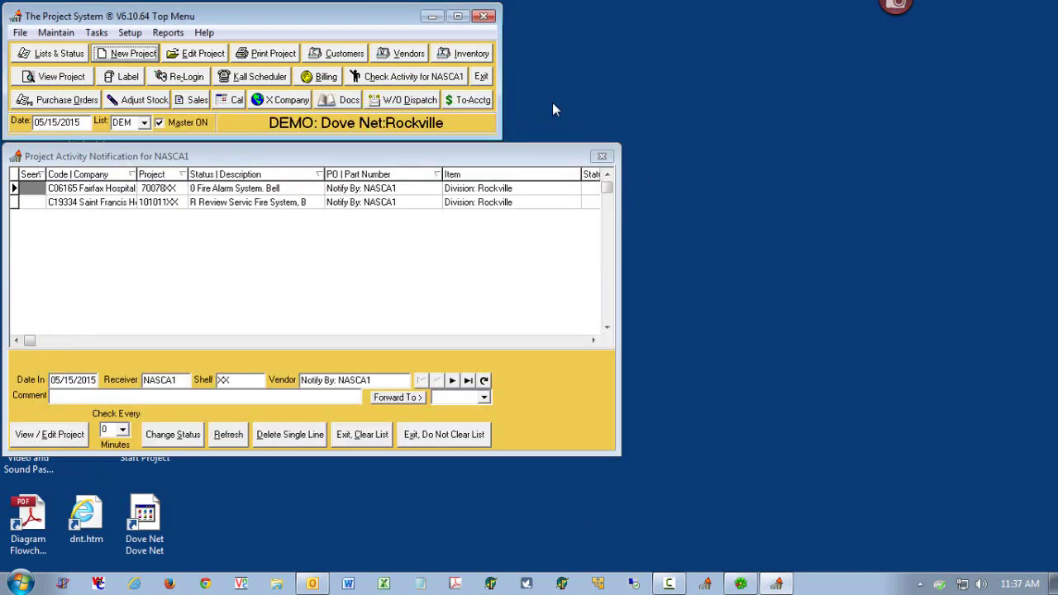
click(482, 76)
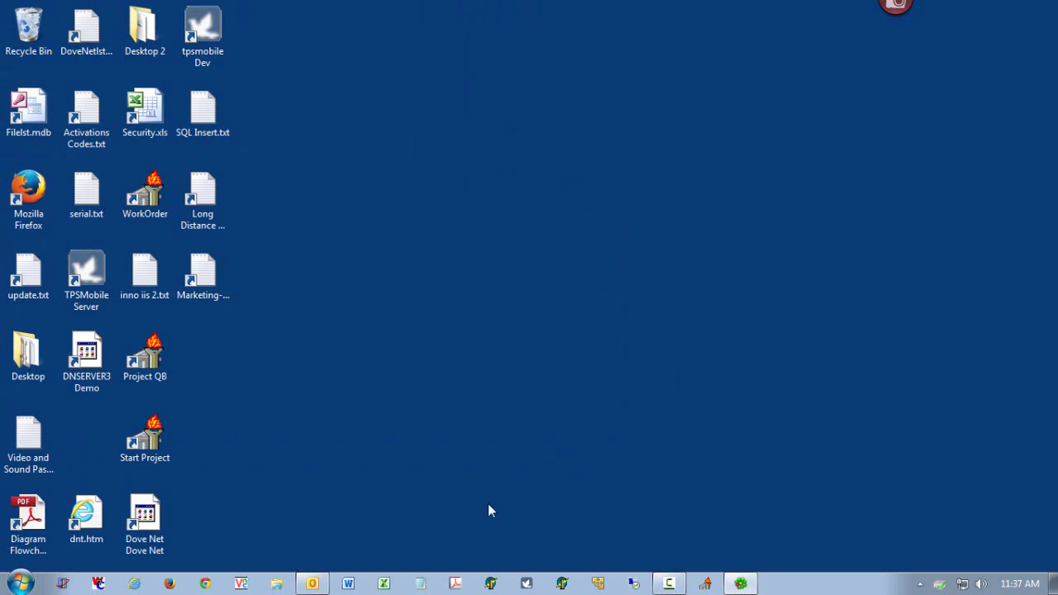
click(312, 584)
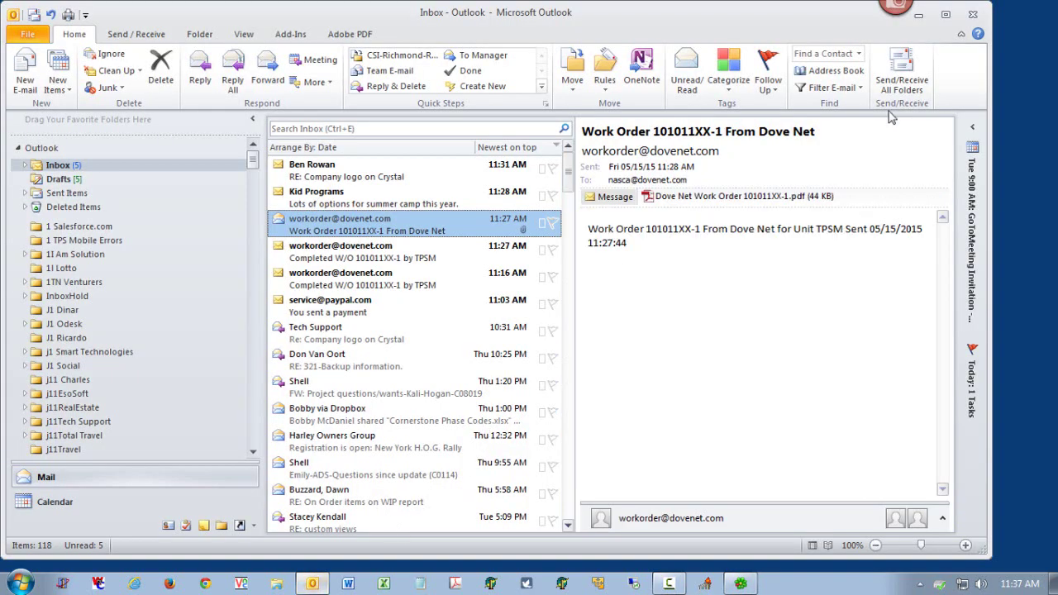
click(903, 71)
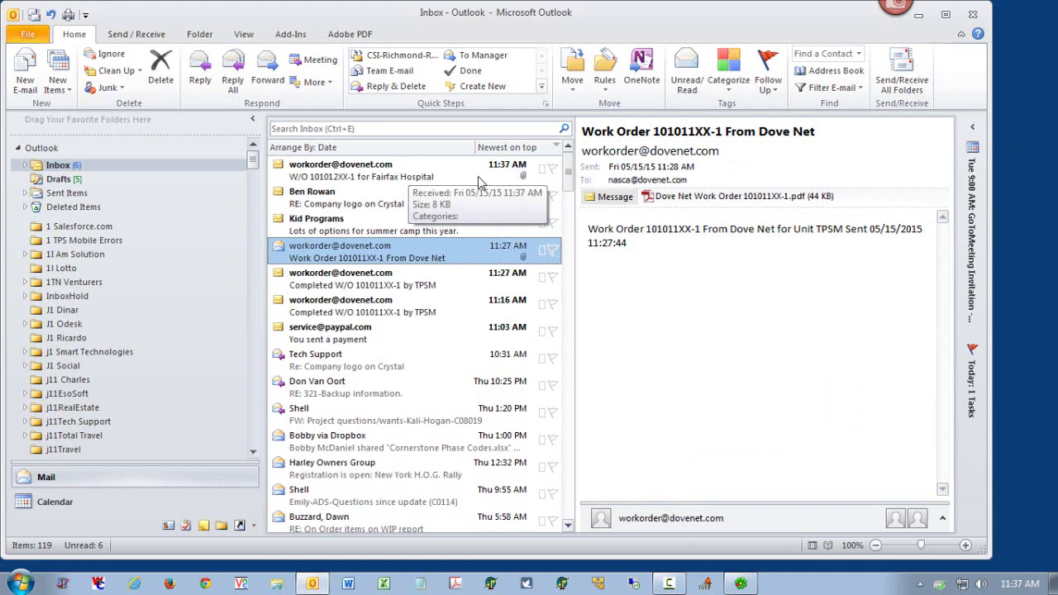
click(922, 16)
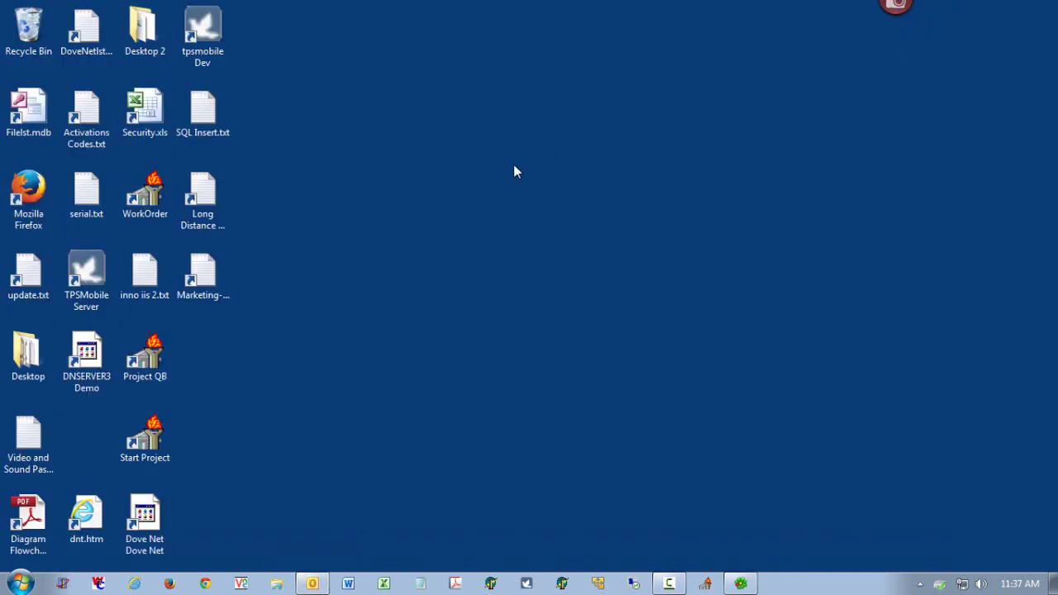
- Launch Work Order, receive the Outlook work orders, and open the imported 101012XX-1 order
double_click(165, 211)
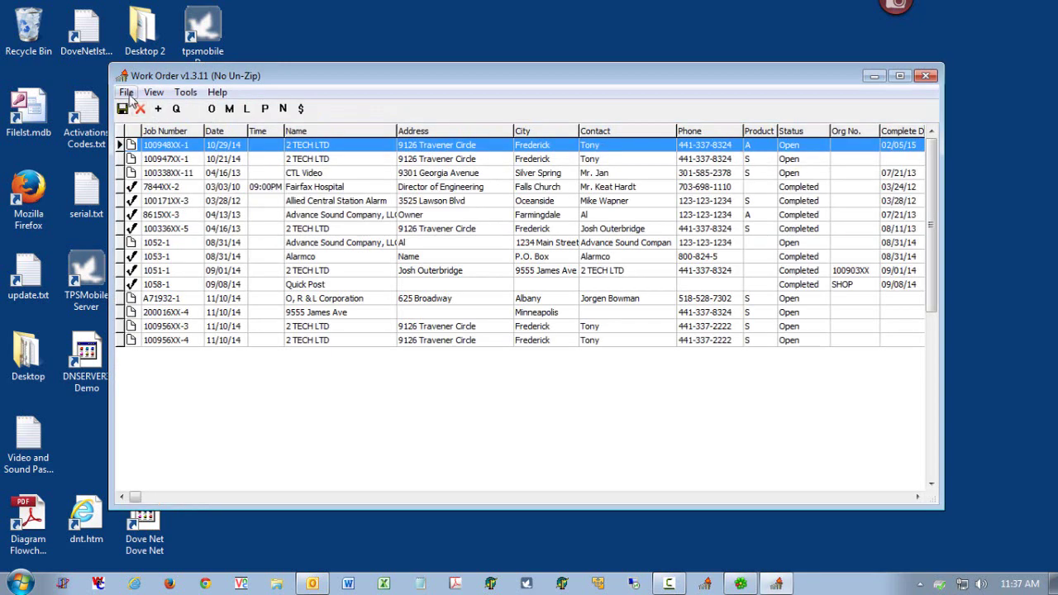
click(126, 92)
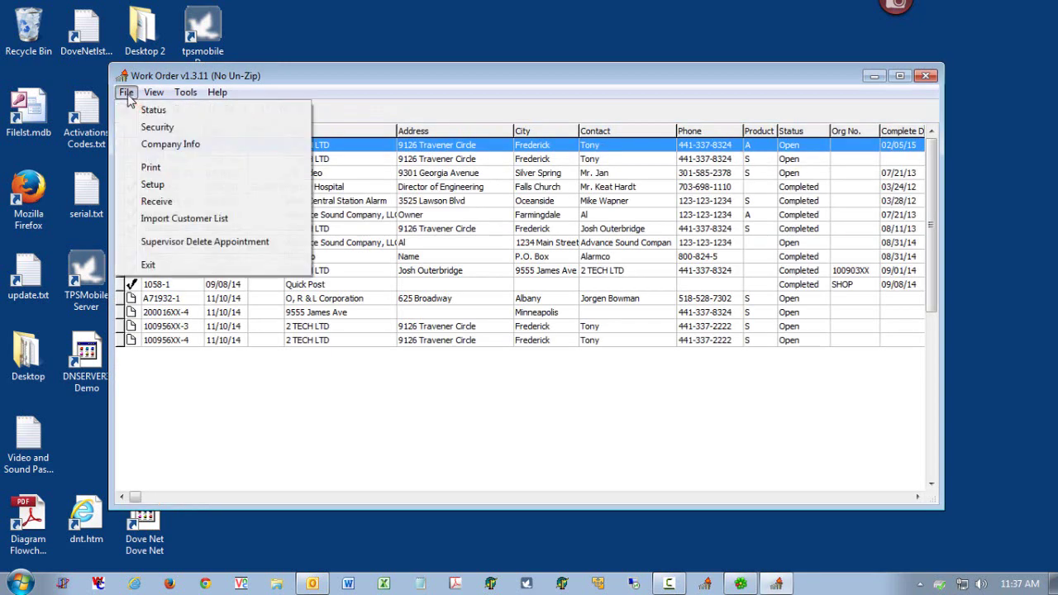
click(168, 202)
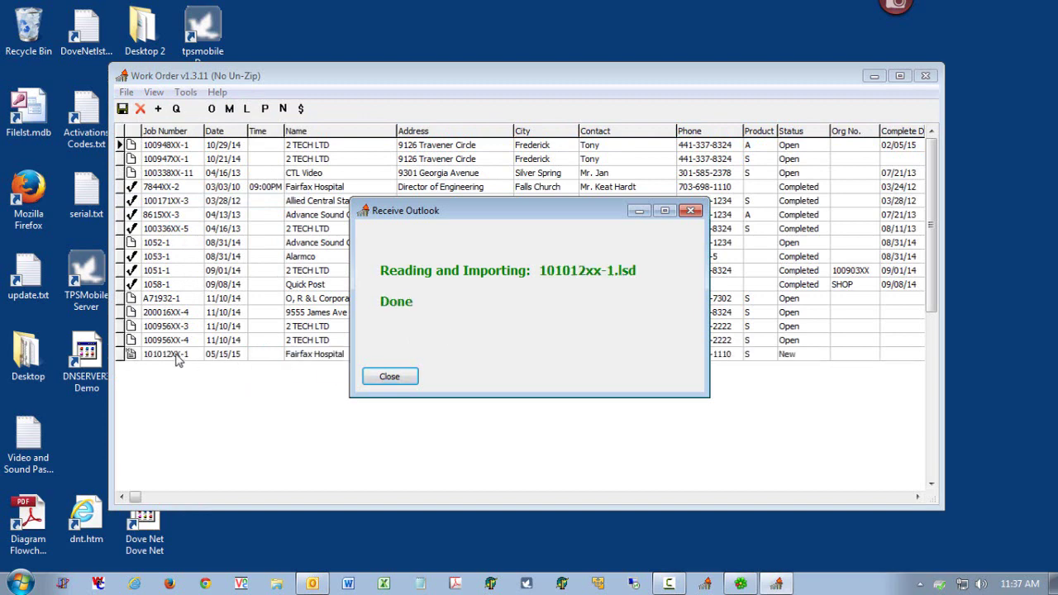
click(404, 381)
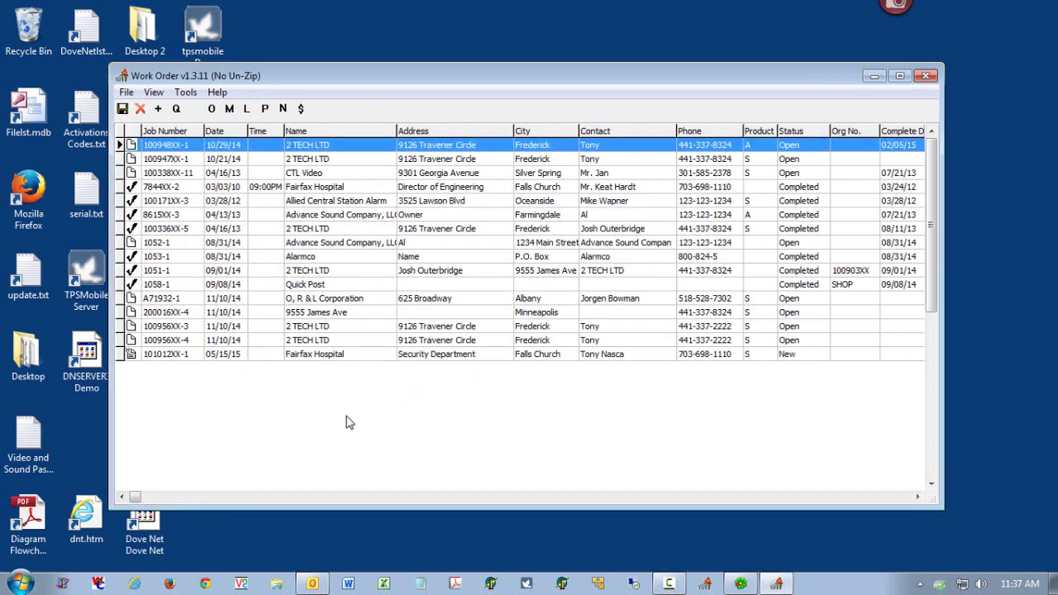
double_click(346, 357)
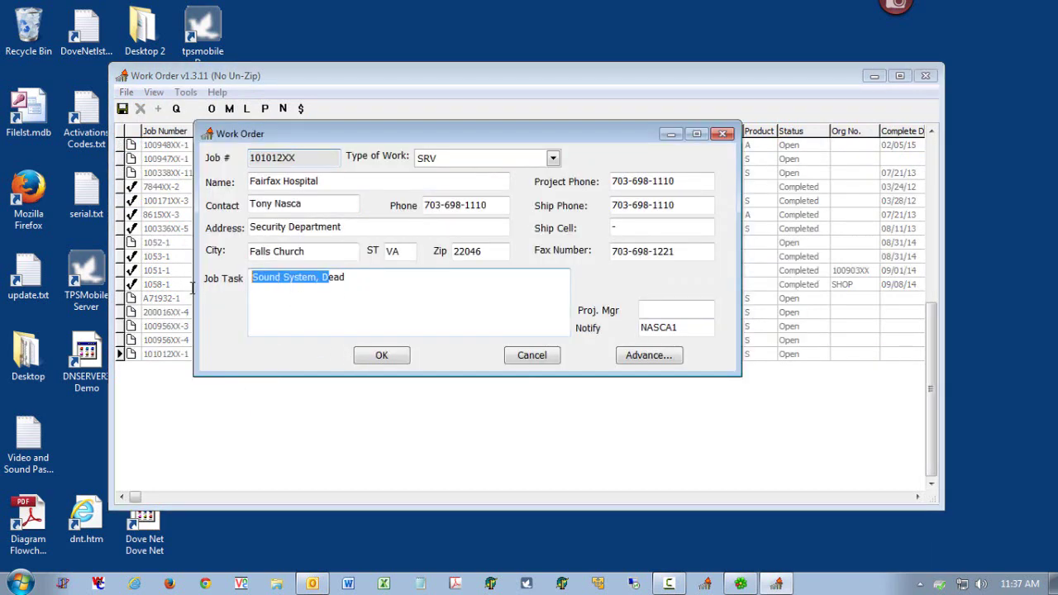
- Open the job's material items and look up the JBL-4206 Studio Monitor
drag(321, 278, 192, 298)
click(230, 110)
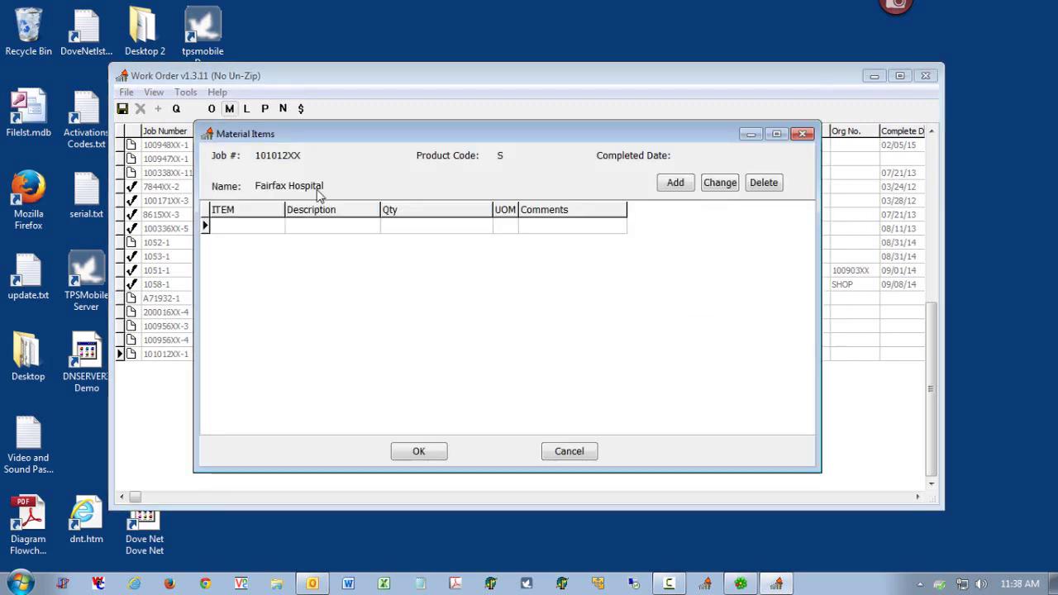
click(660, 186)
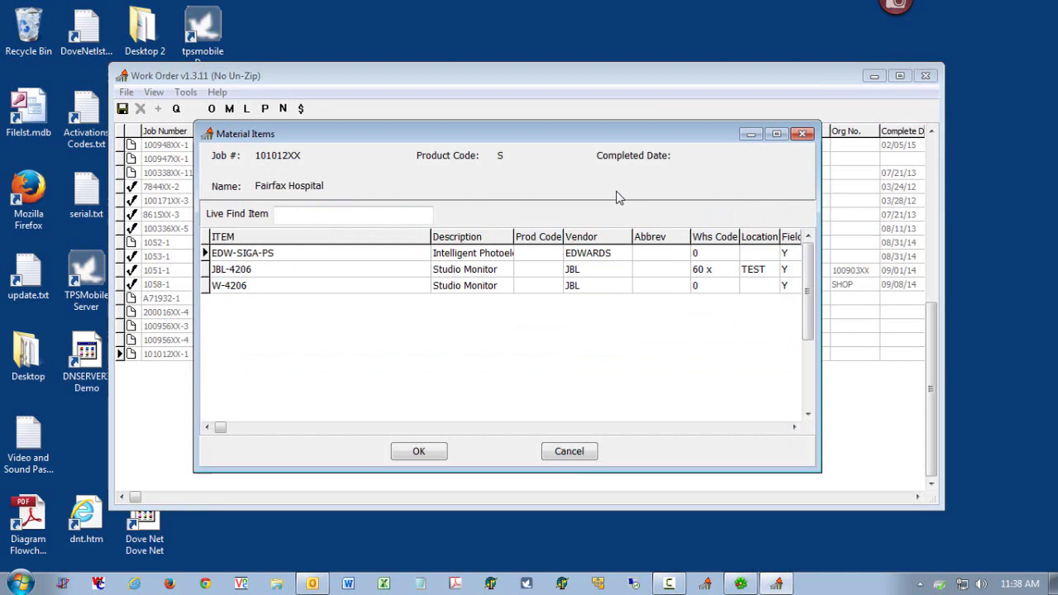
click(279, 276)
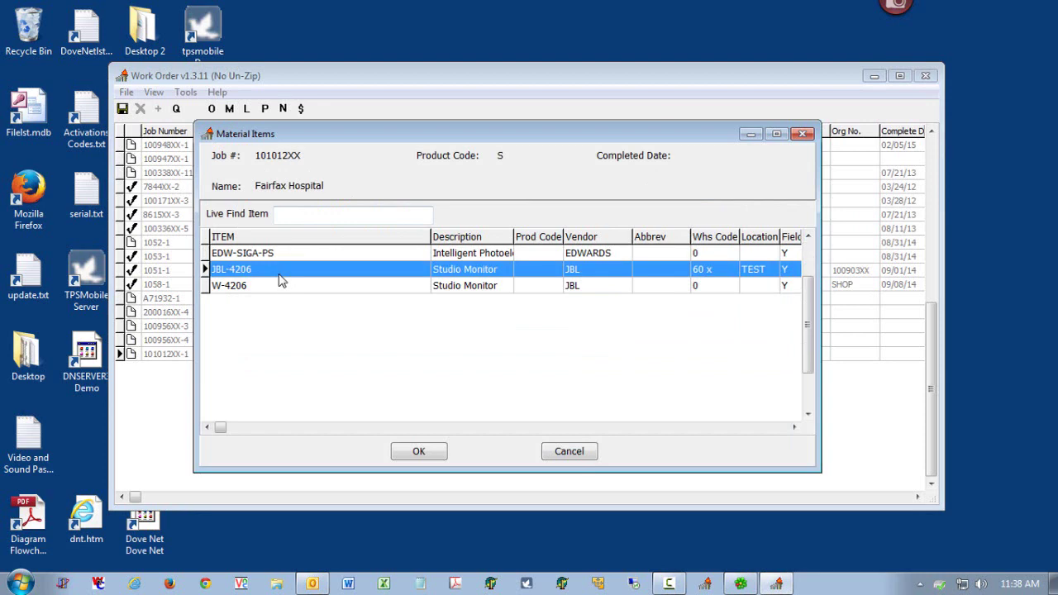
click(416, 451)
- Add the JBL-4206 Studio Monitor as a material line with quantity 2 EA
click(677, 182)
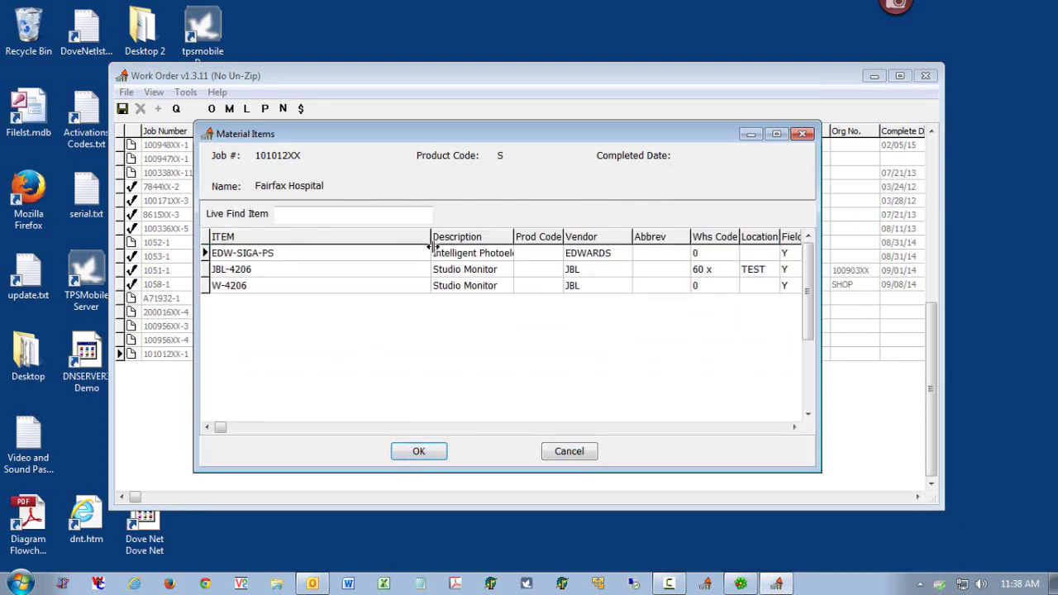
double_click(392, 273)
click(375, 291)
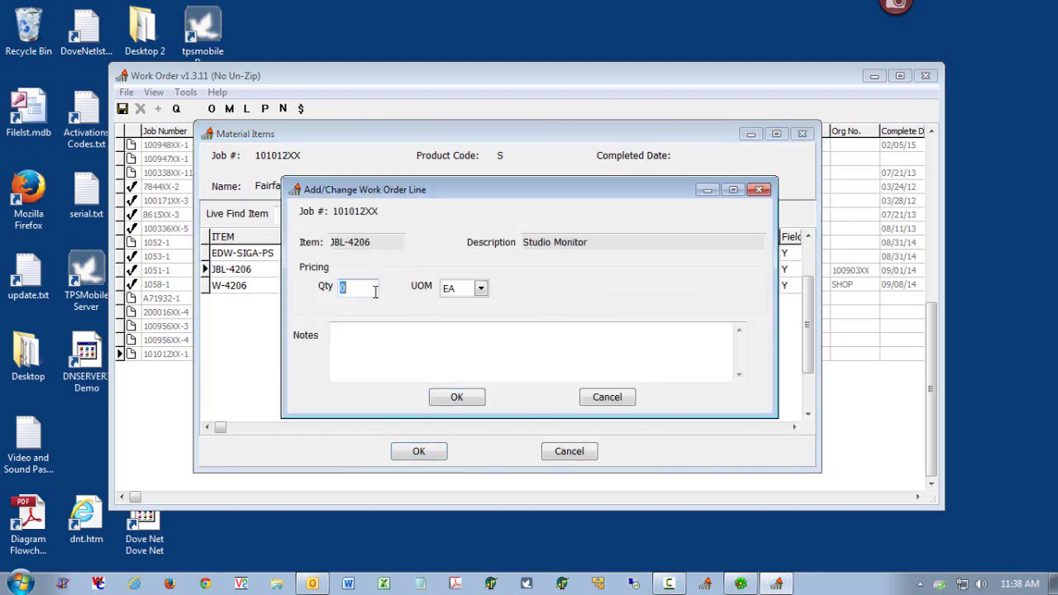
text(2)
click(450, 347)
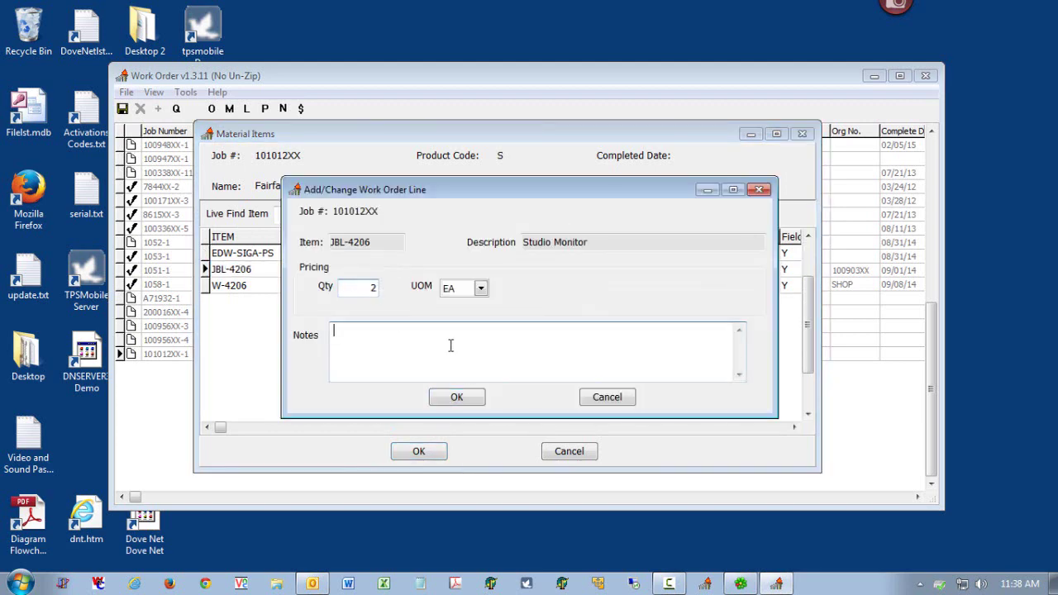
click(475, 398)
click(431, 452)
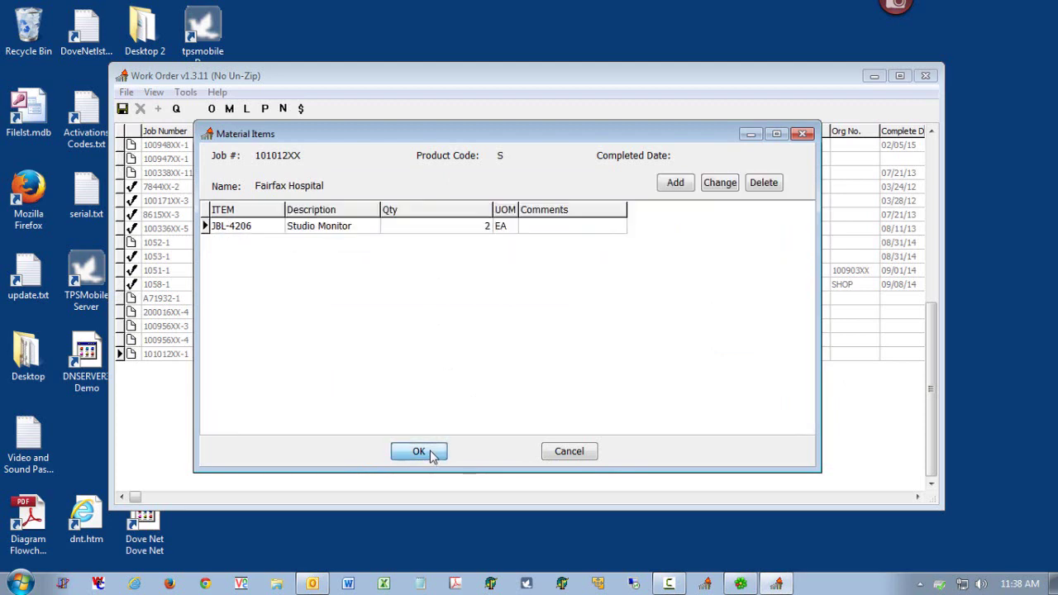
click(424, 456)
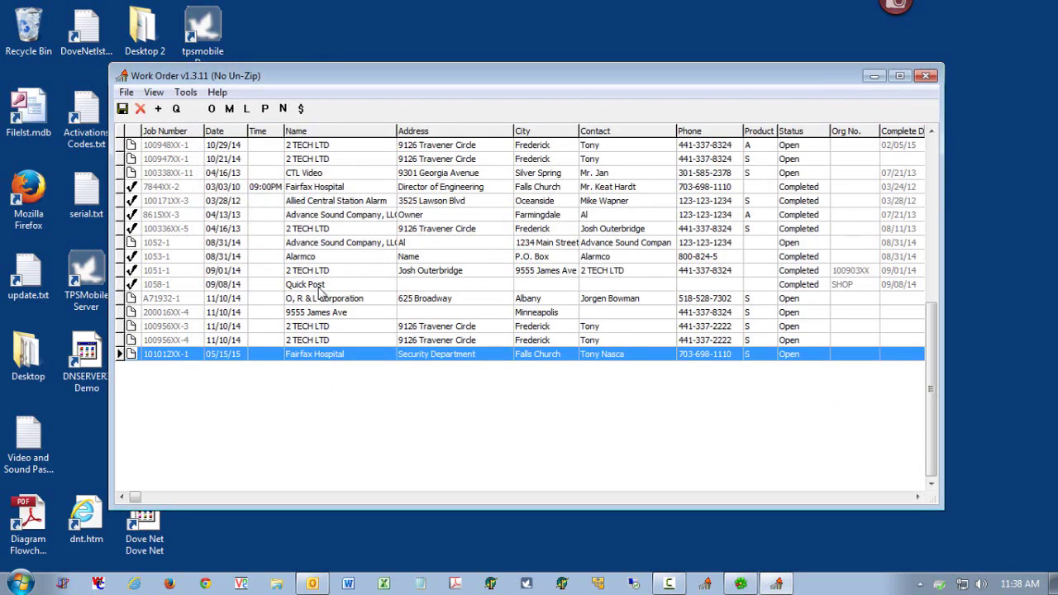
- Add a LBR-TECH labor line of 3.5 HR to the Fairfax Hospital job
click(248, 111)
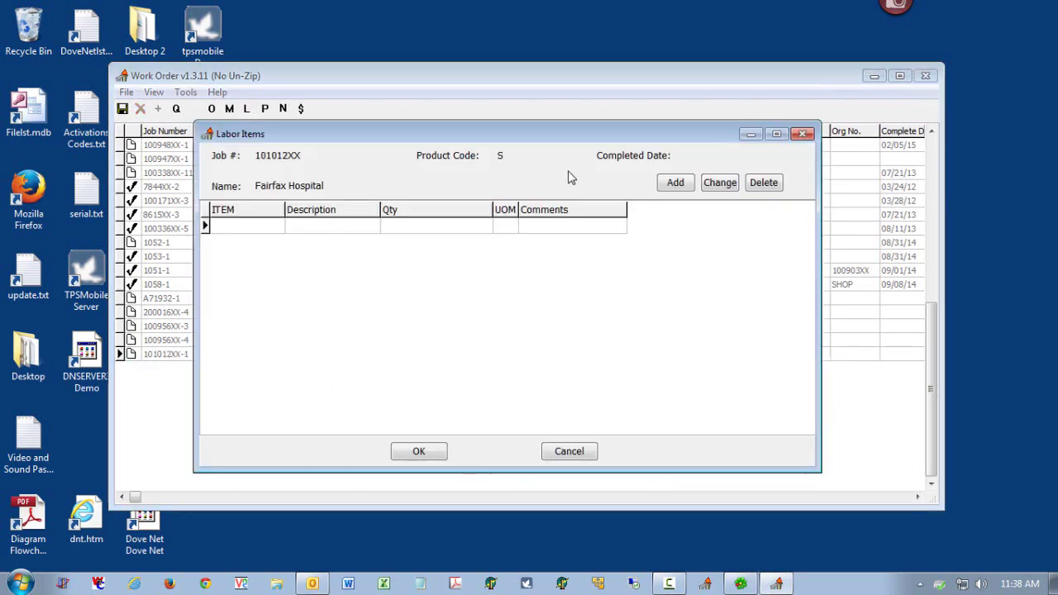
click(676, 184)
double_click(347, 253)
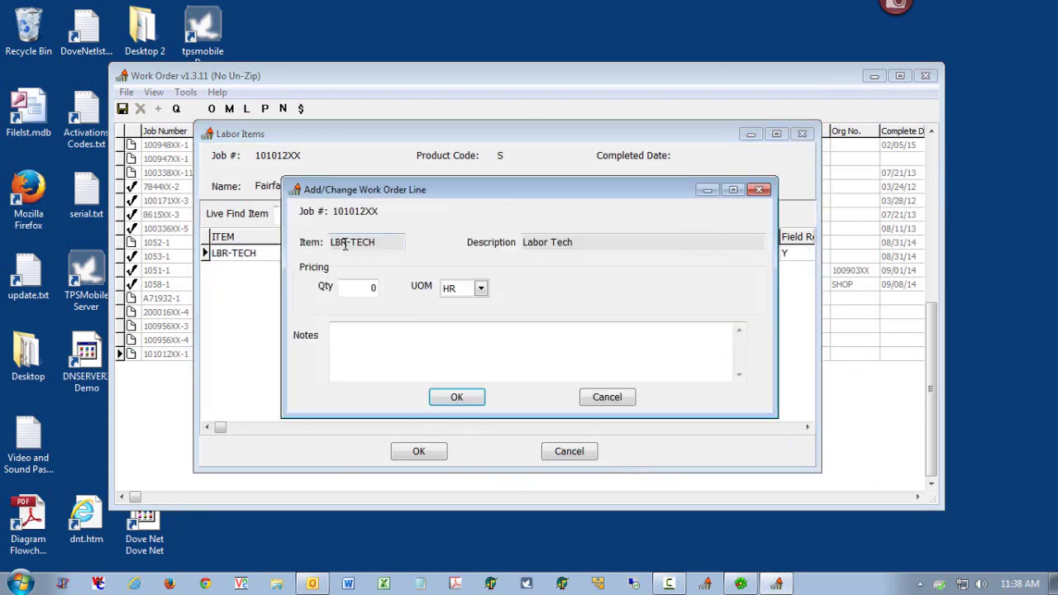
double_click(359, 286)
text(3.5)
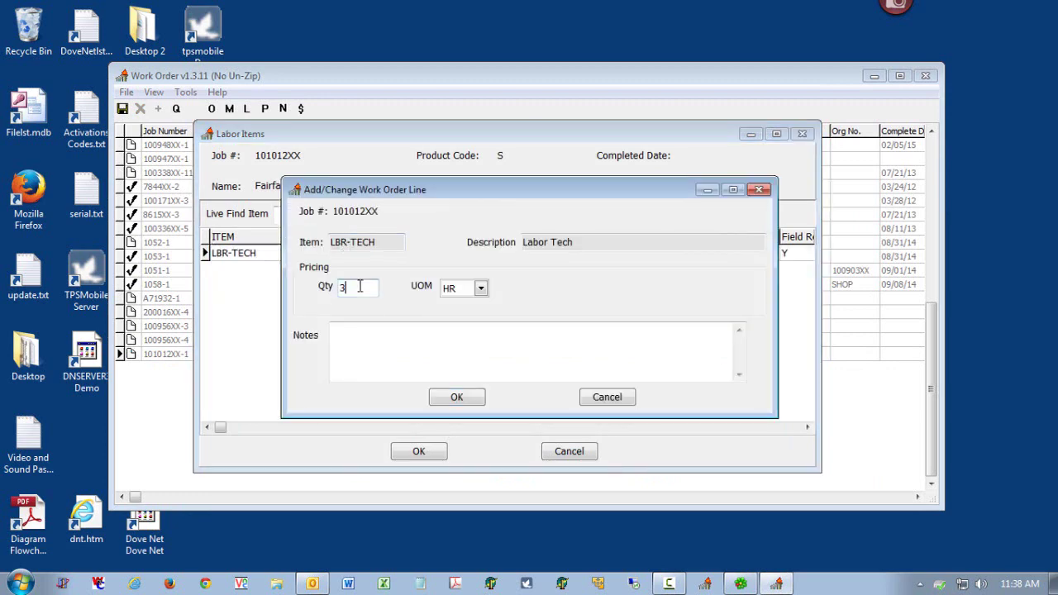
click(435, 397)
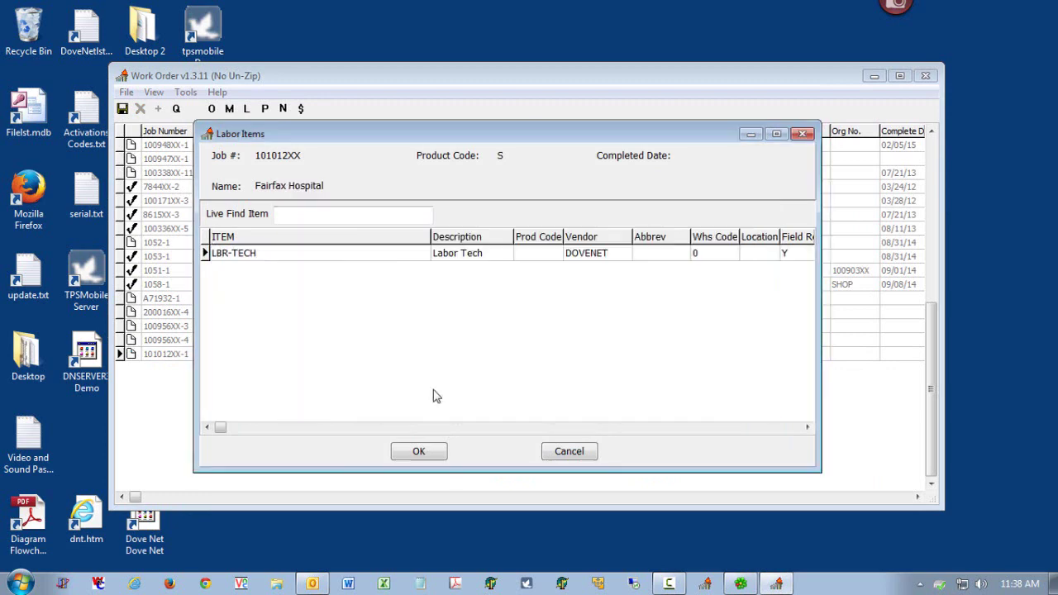
click(414, 456)
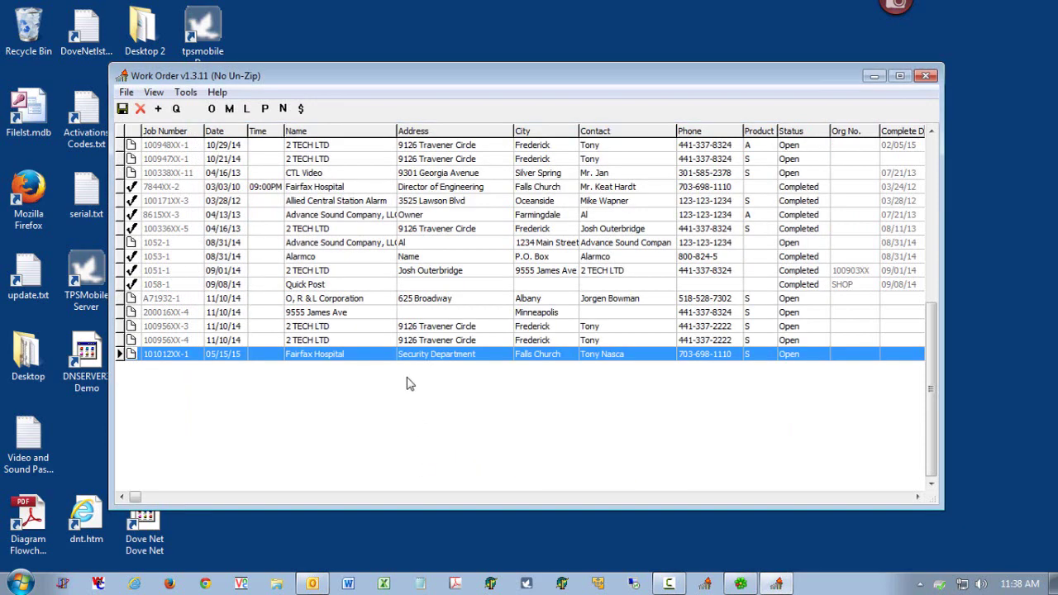
- Save 'Close Out Notes' on the job and start the order completion form at the current time
click(266, 111)
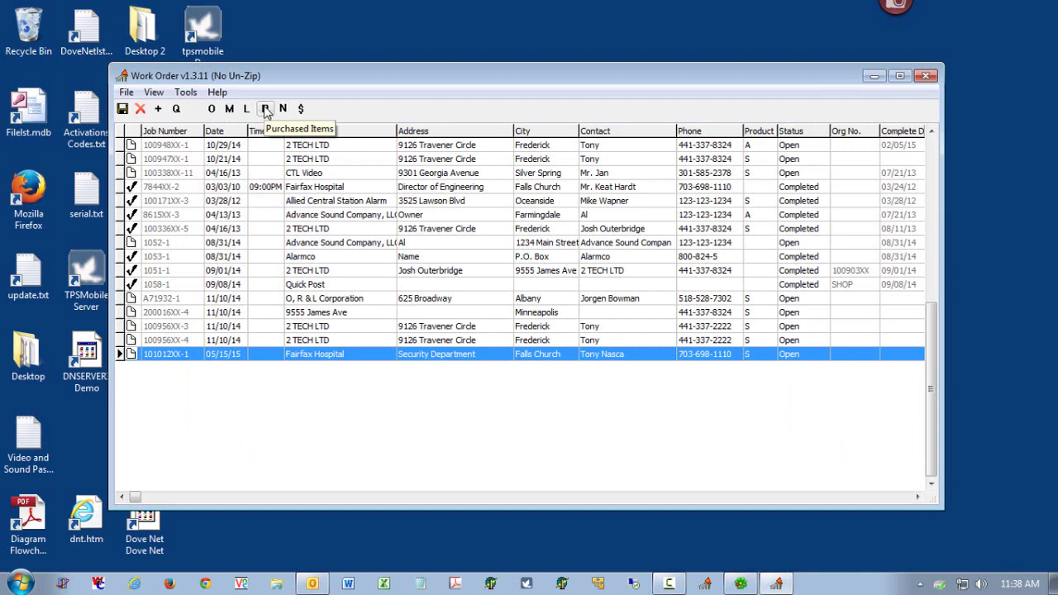
click(282, 108)
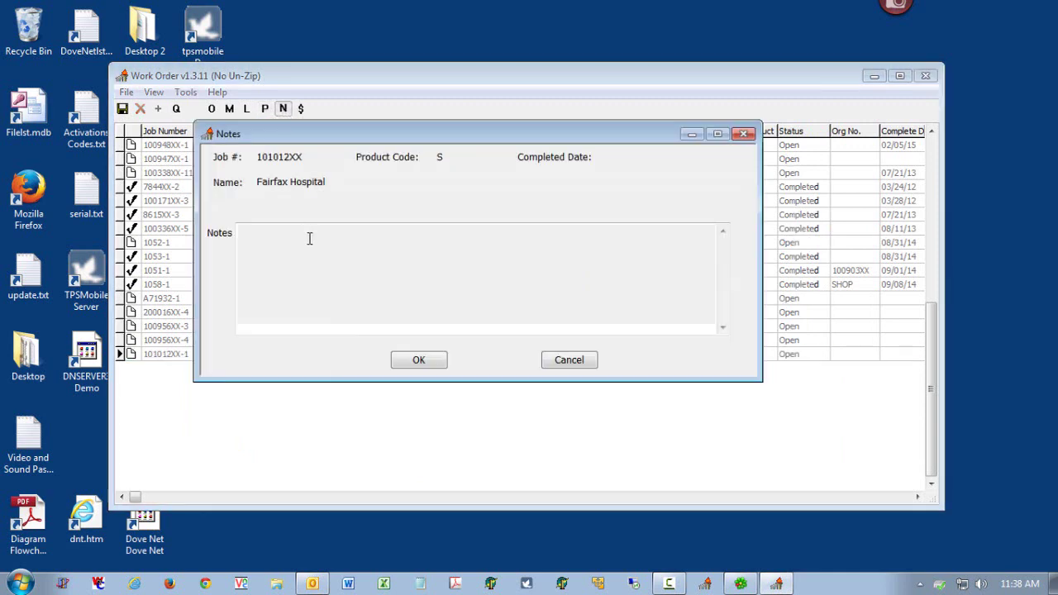
text(Clos)
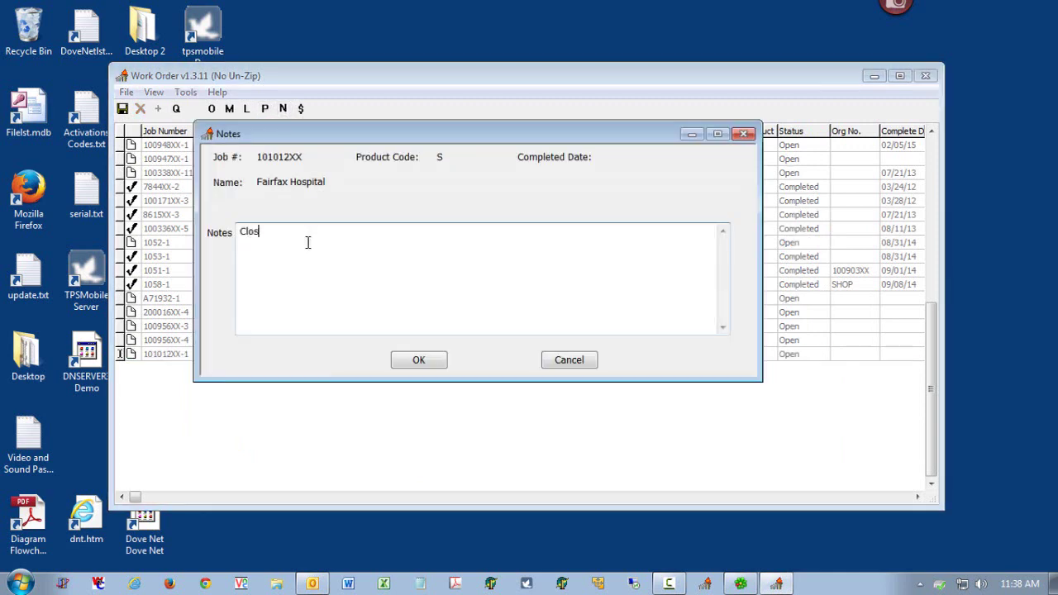
text(e Out Notes)
click(423, 361)
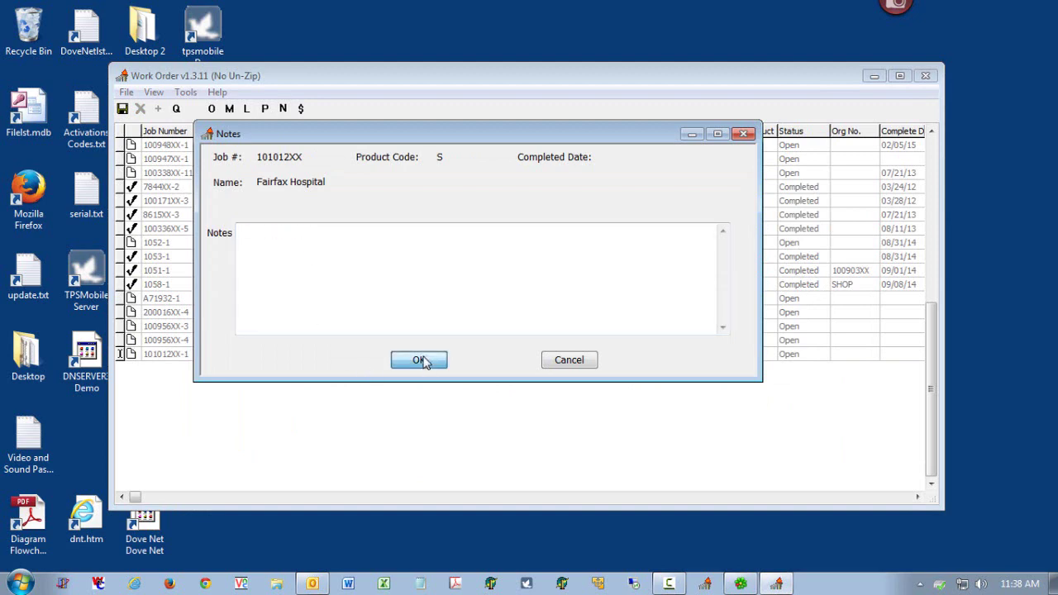
click(302, 110)
click(370, 215)
- Set the job end time to 3:45 pm and the phase to Repair
click(367, 237)
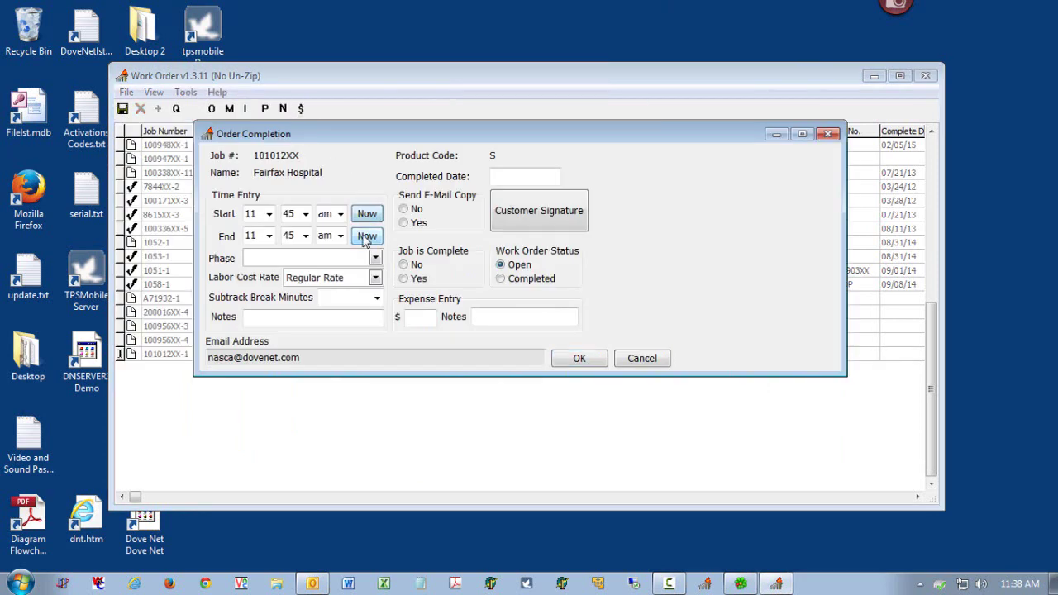
click(271, 236)
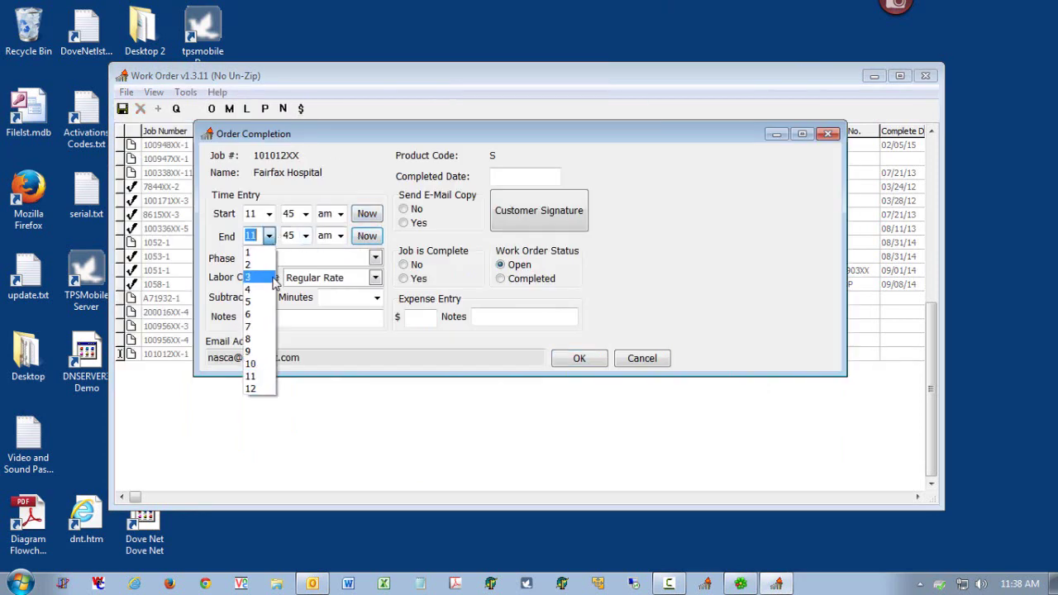
click(276, 278)
click(340, 237)
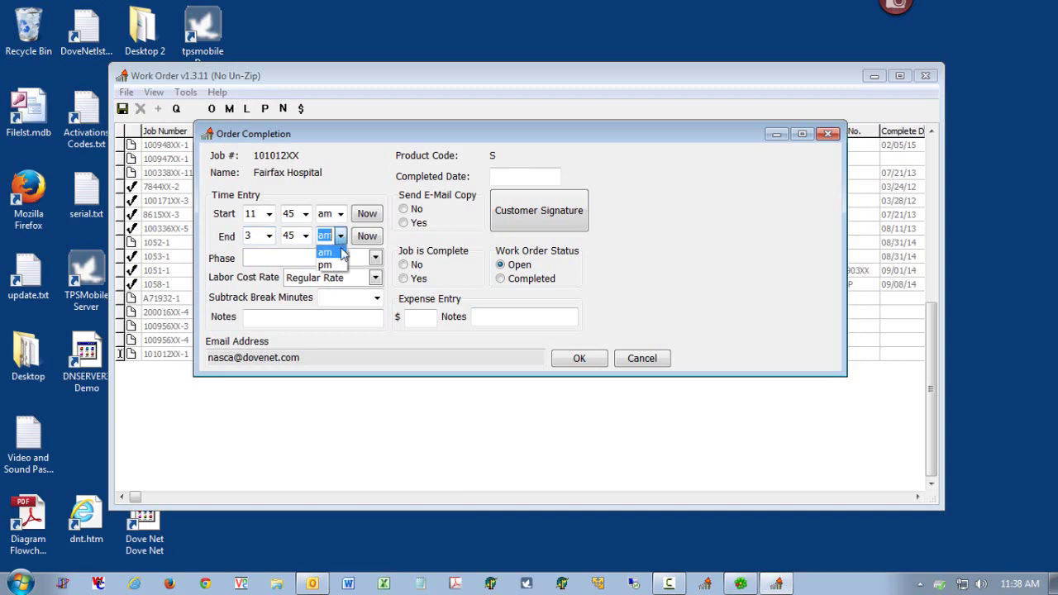
click(344, 262)
click(375, 258)
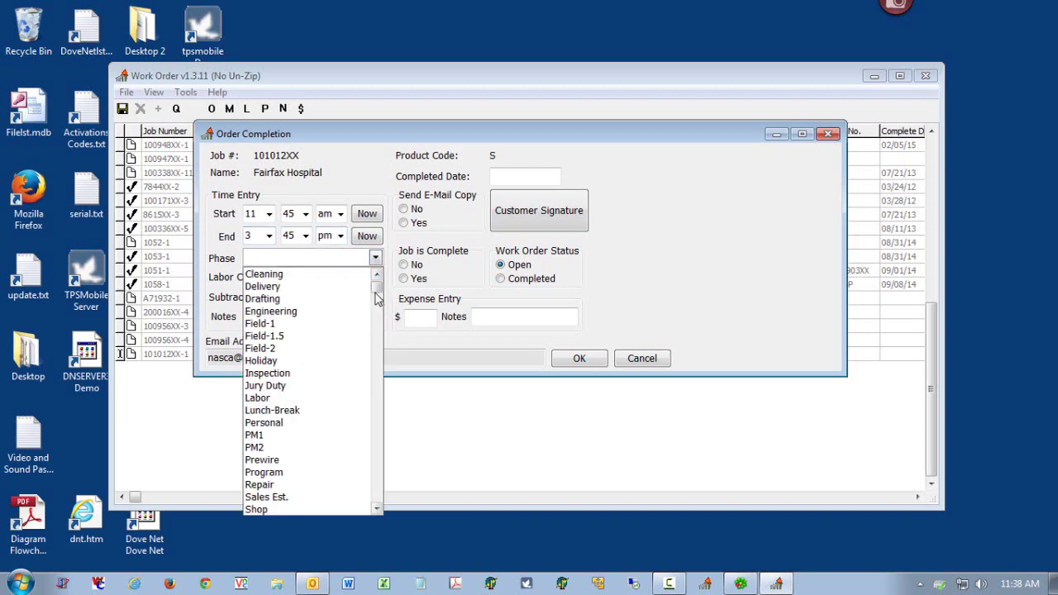
scroll(380, 422, down, 3)
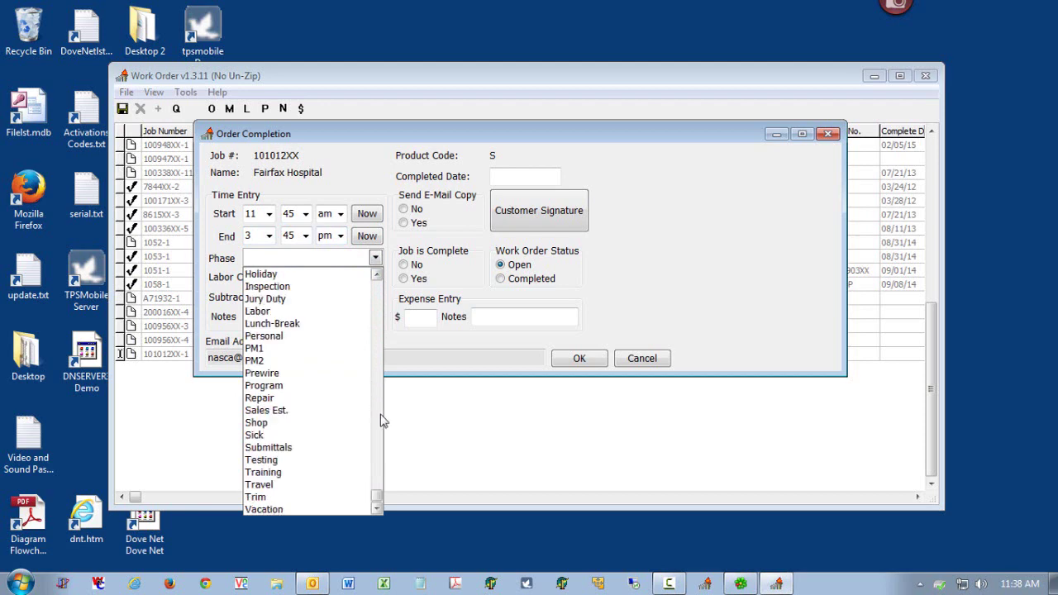
click(283, 399)
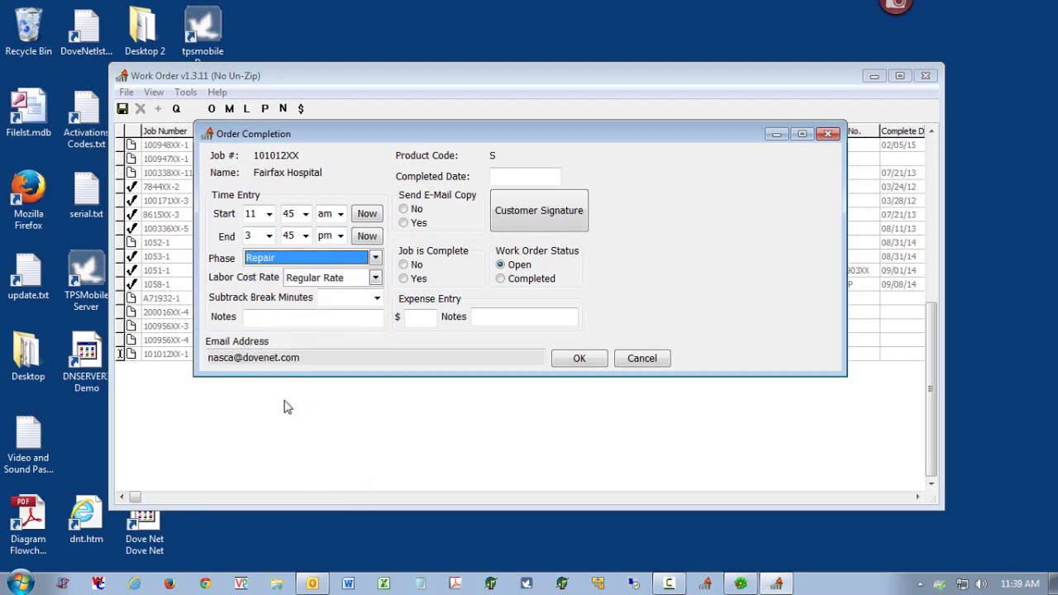
- Leave break minutes empty, turn on Send E-Mail Copy, and select the recipient's e-mail address
click(376, 299)
click(376, 302)
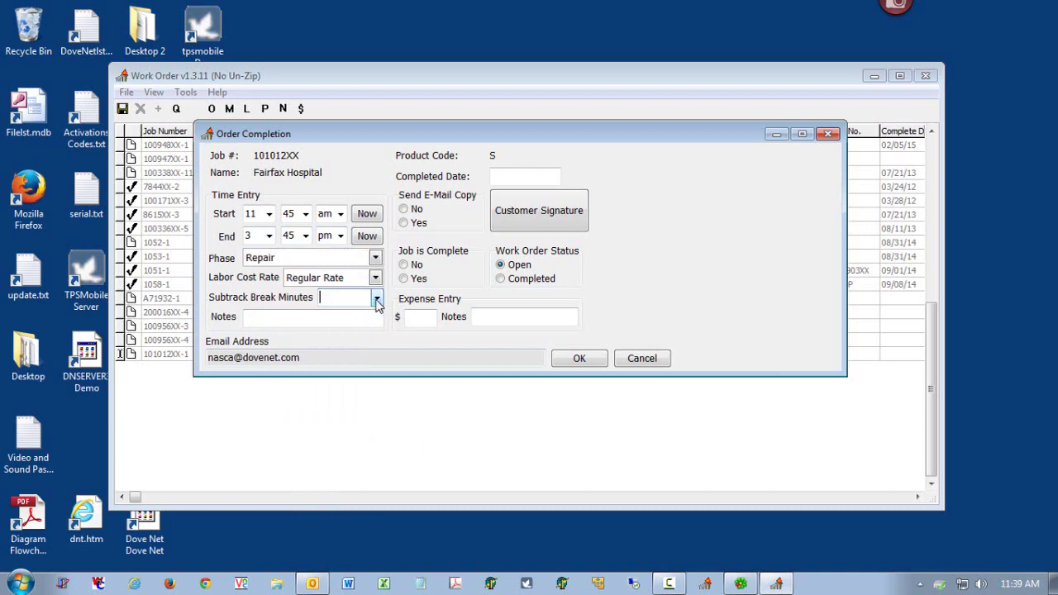
click(342, 319)
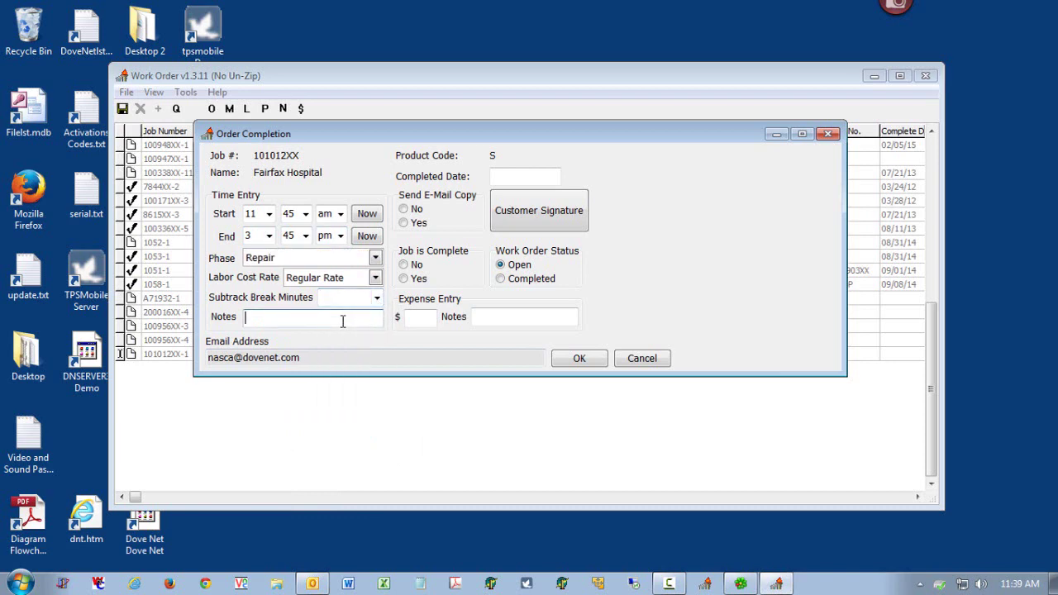
click(428, 318)
click(508, 316)
click(409, 223)
click(324, 357)
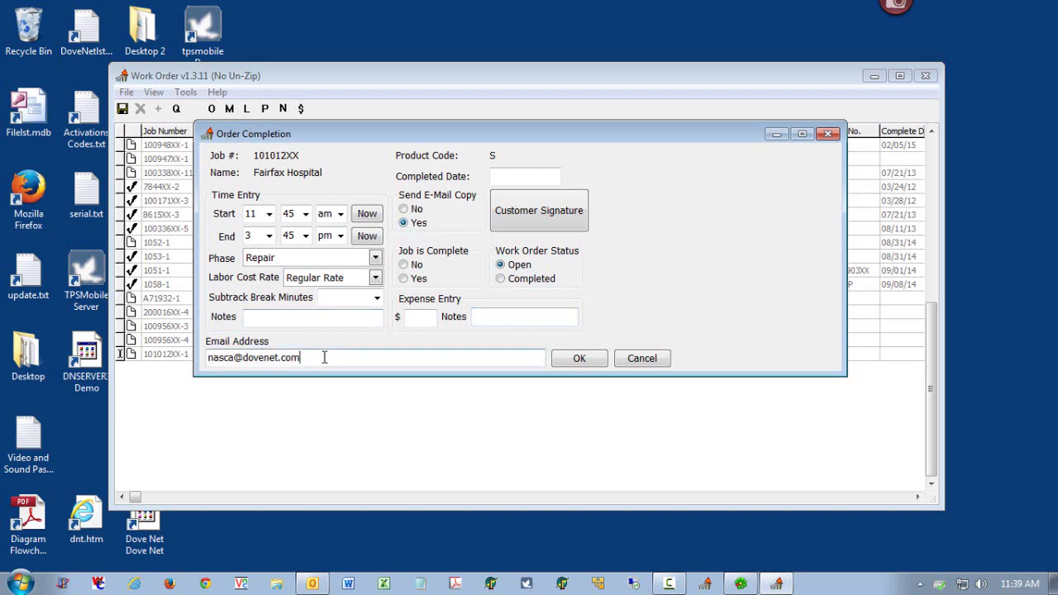
drag(325, 357, 205, 357)
- Draw the customer's signature on the pad, enter the signer's name, and accept it
click(559, 214)
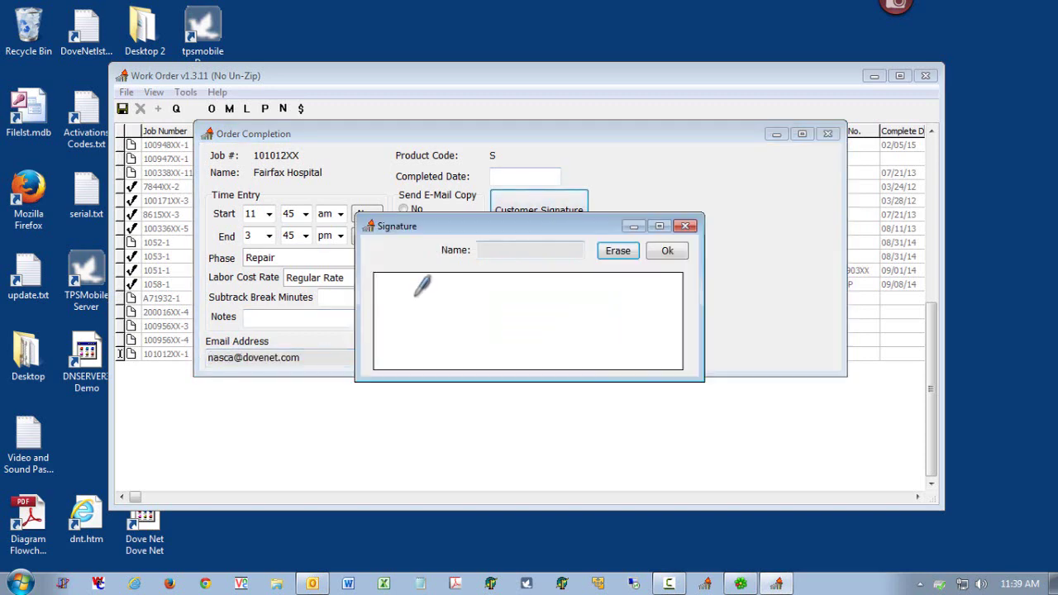
mouse_move(412, 299)
mouse_down()
mouse_move(496, 289)
mouse_move(585, 310)
mouse_up()
click(545, 250)
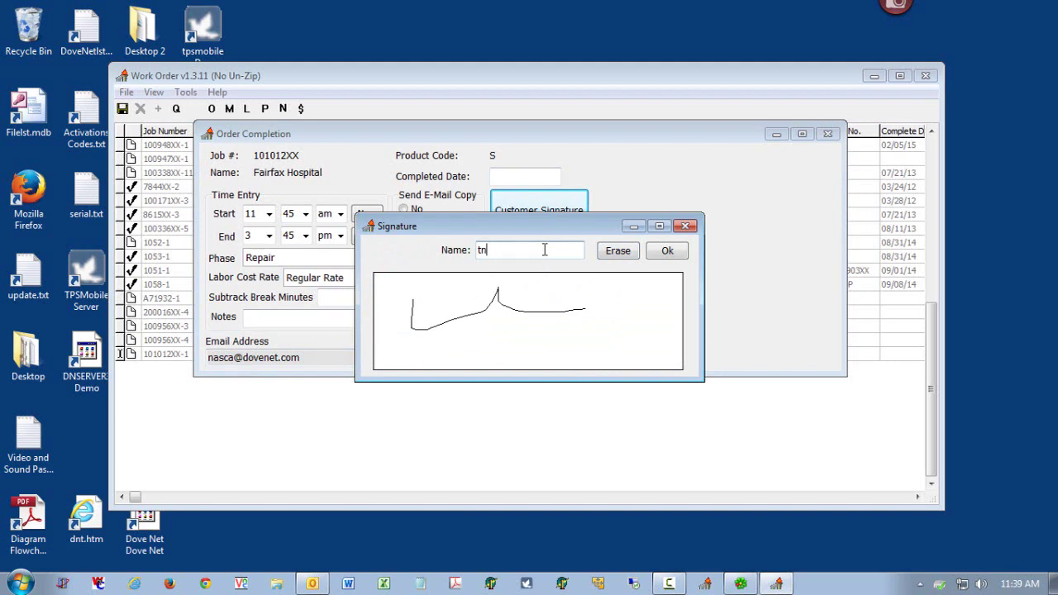
click(670, 251)
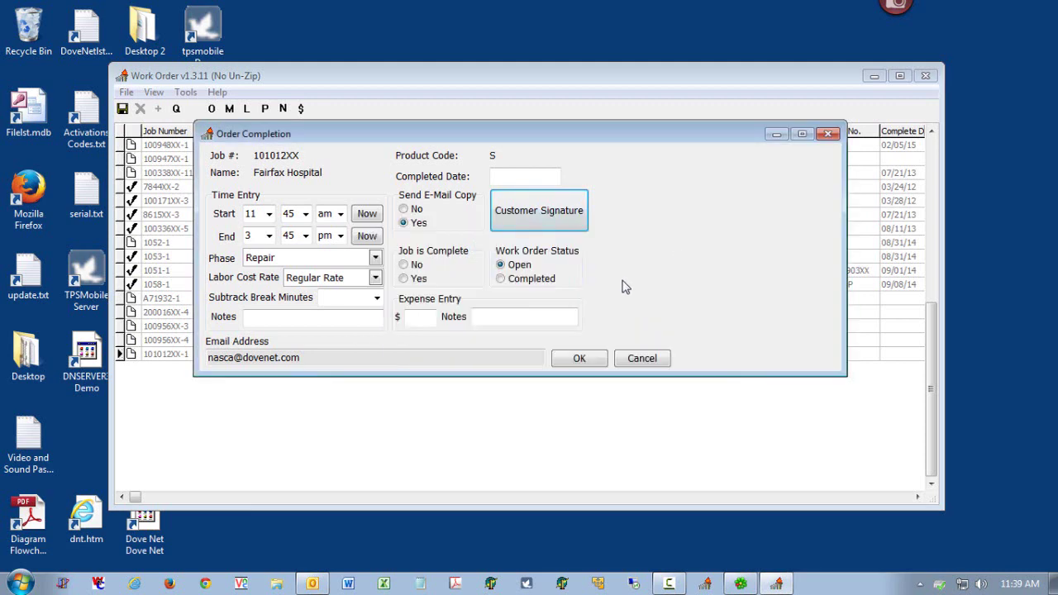
- Mark work order 101012XX-1 as Completed and submit the completion form, confirming it
click(544, 282)
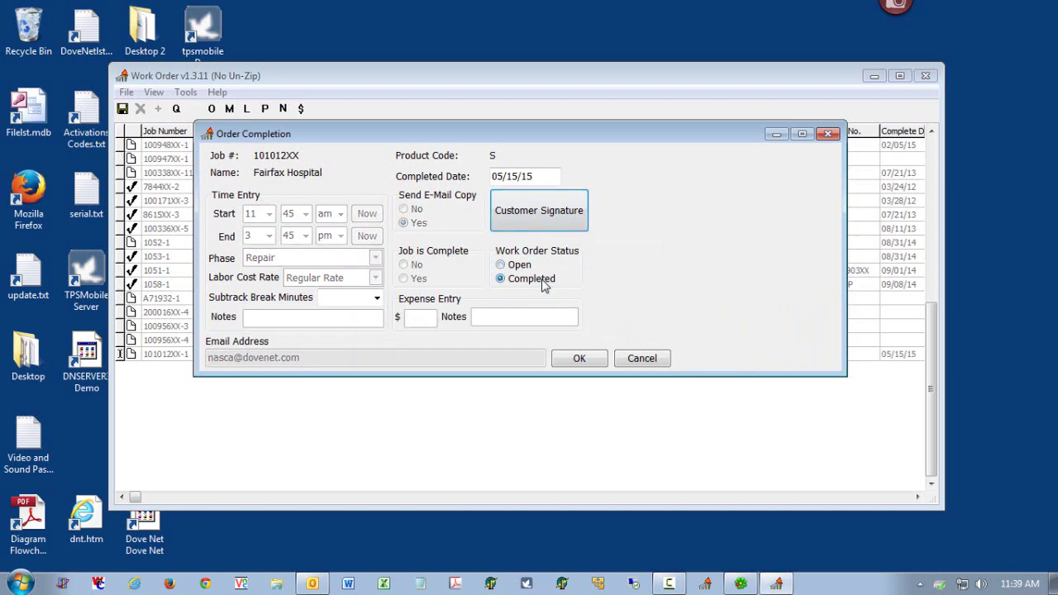
click(579, 359)
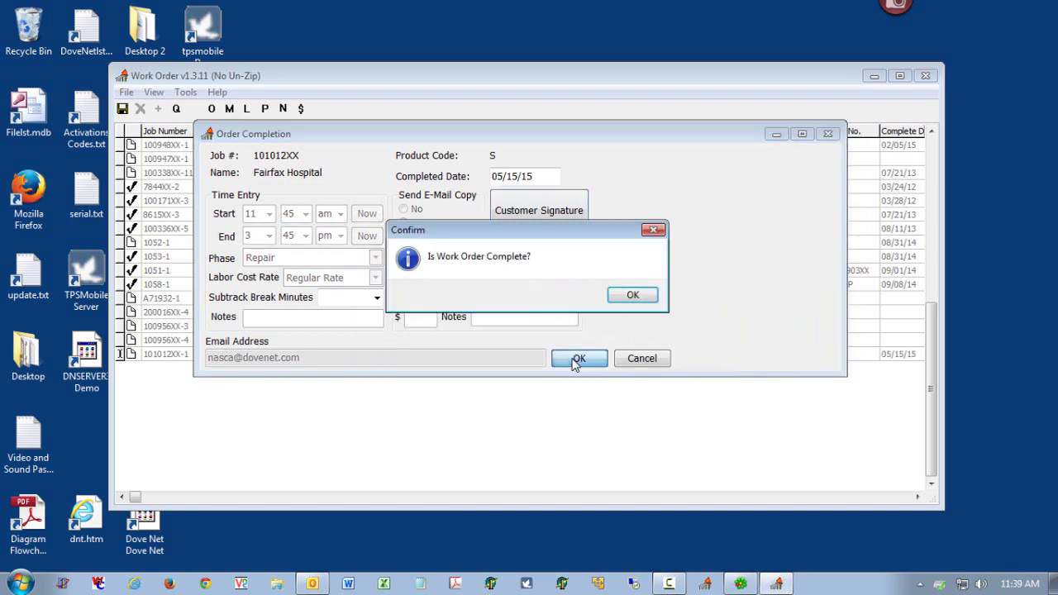
click(614, 297)
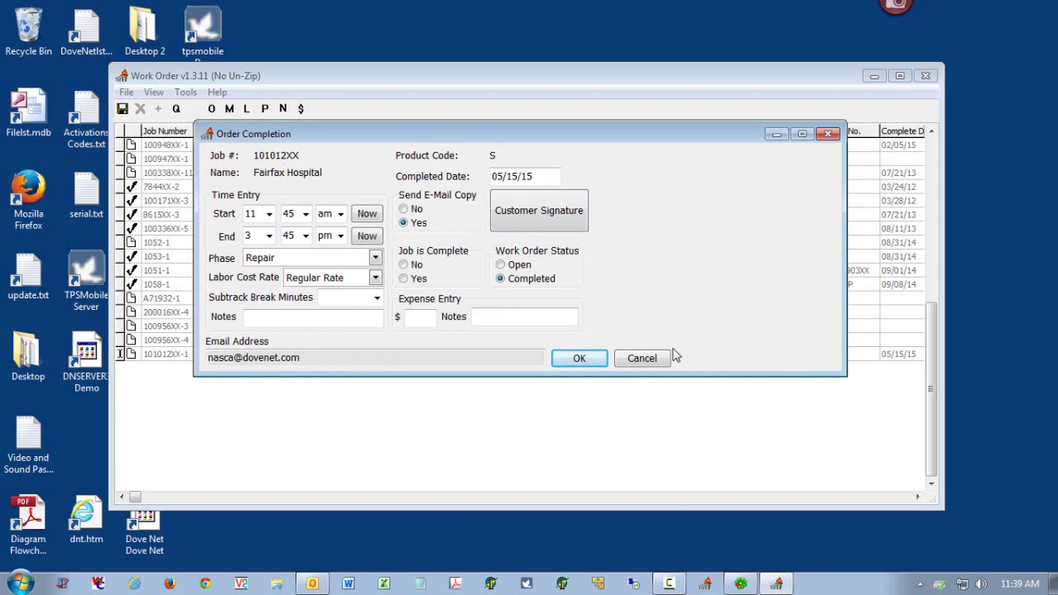
click(650, 361)
click(627, 301)
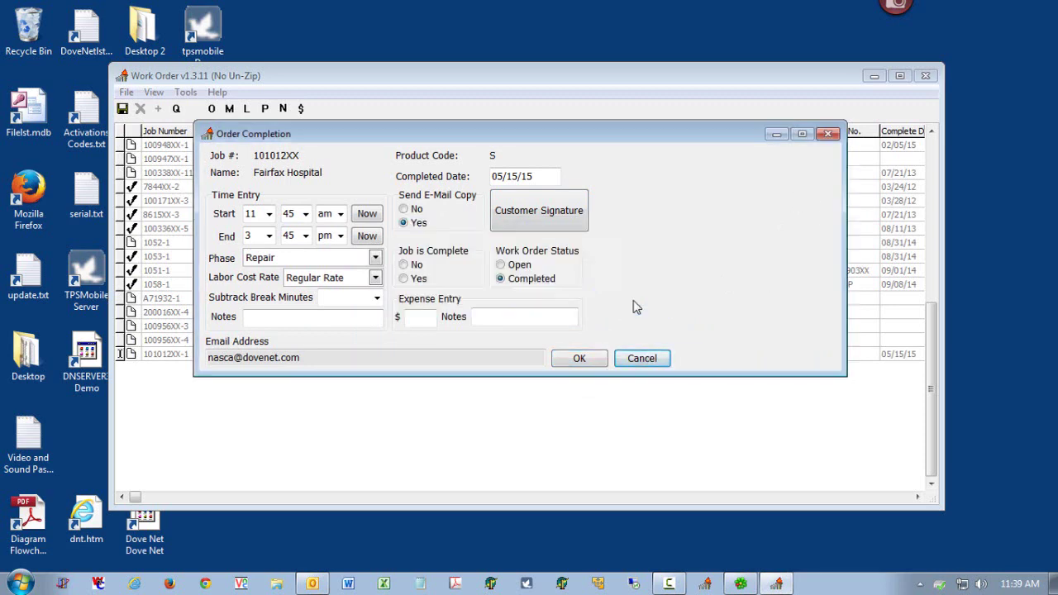
click(597, 363)
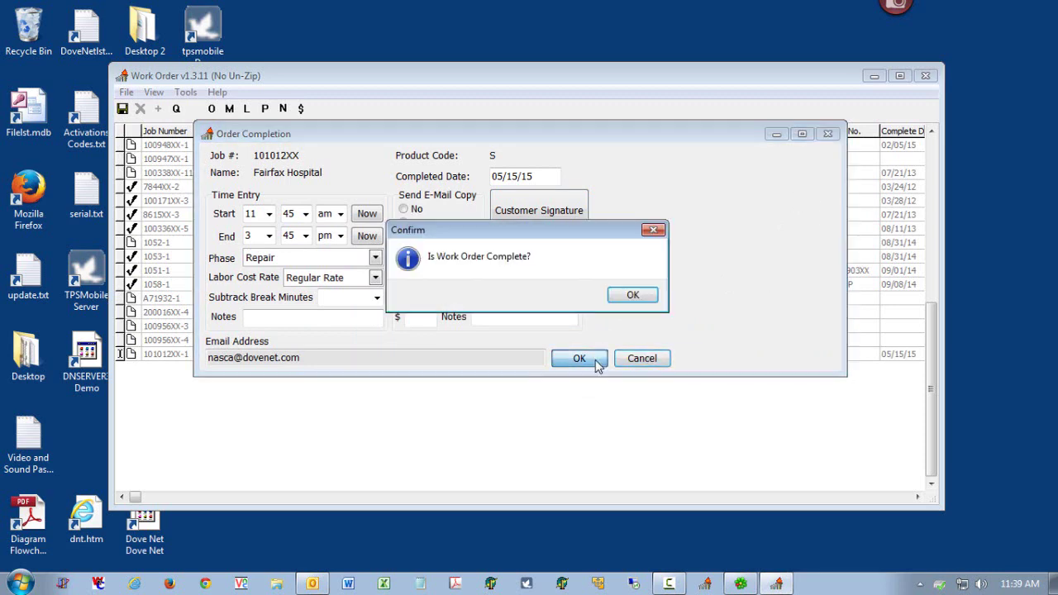
click(635, 295)
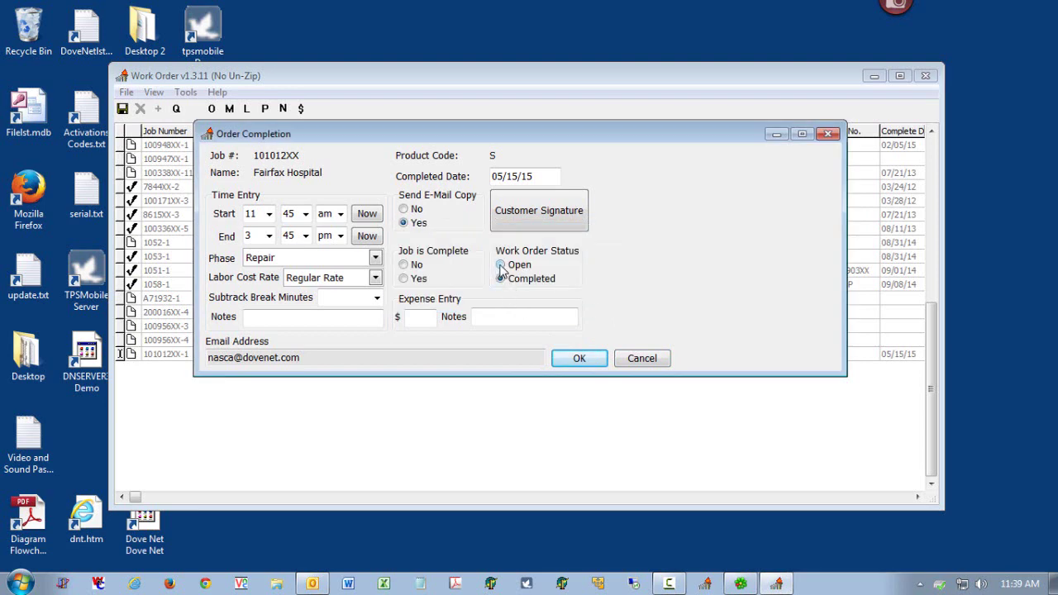
- Set Job is Complete to Yes, send the work order back, then close Work Order
click(404, 280)
click(574, 359)
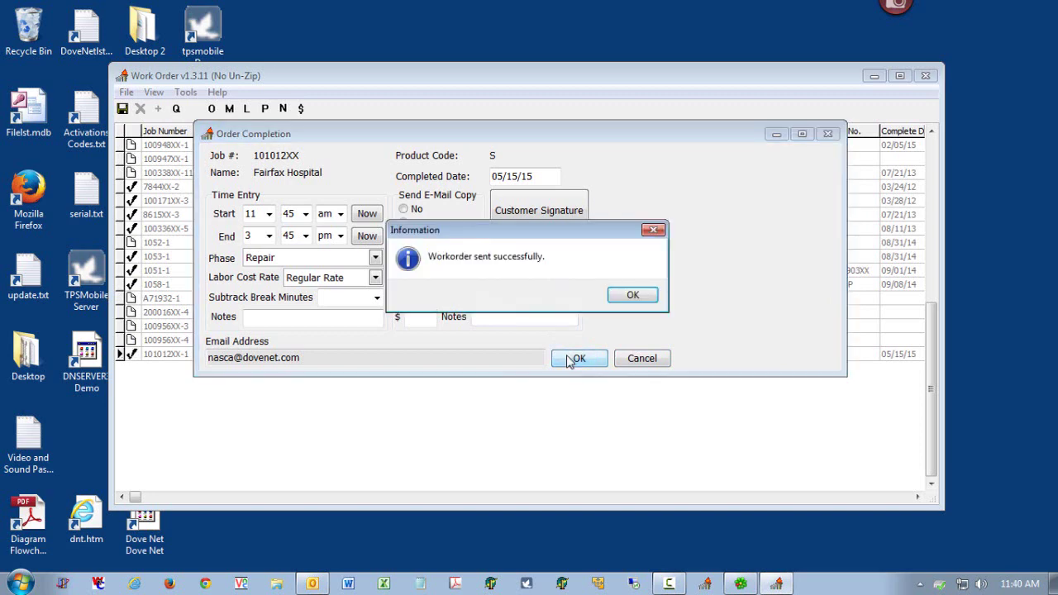
click(631, 296)
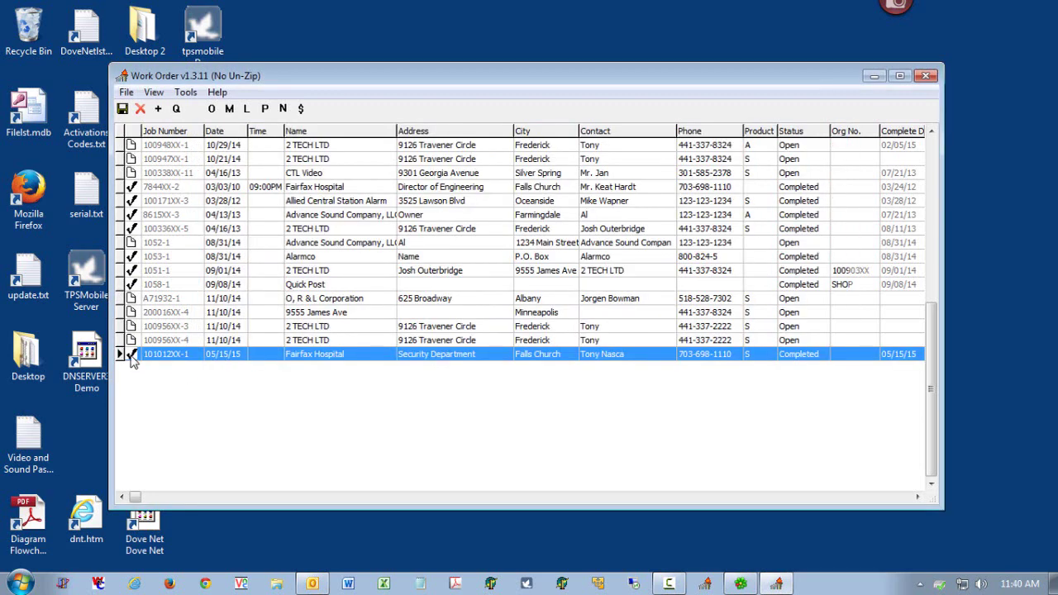
click(927, 75)
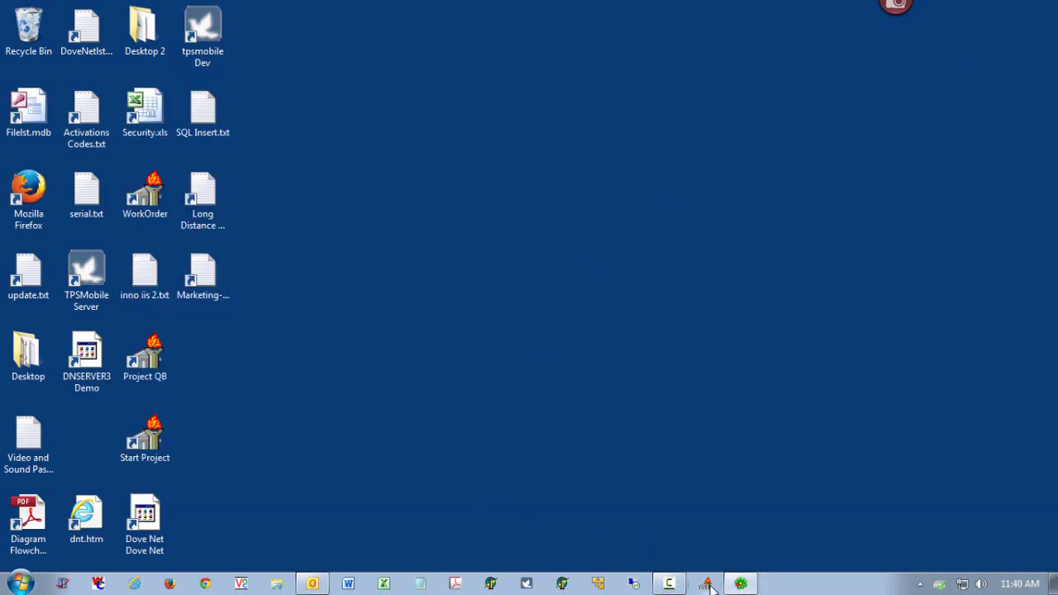
- Launch The Project System and receive the returned work orders through W/O Dispatch, dismissing the time card error
click(706, 584)
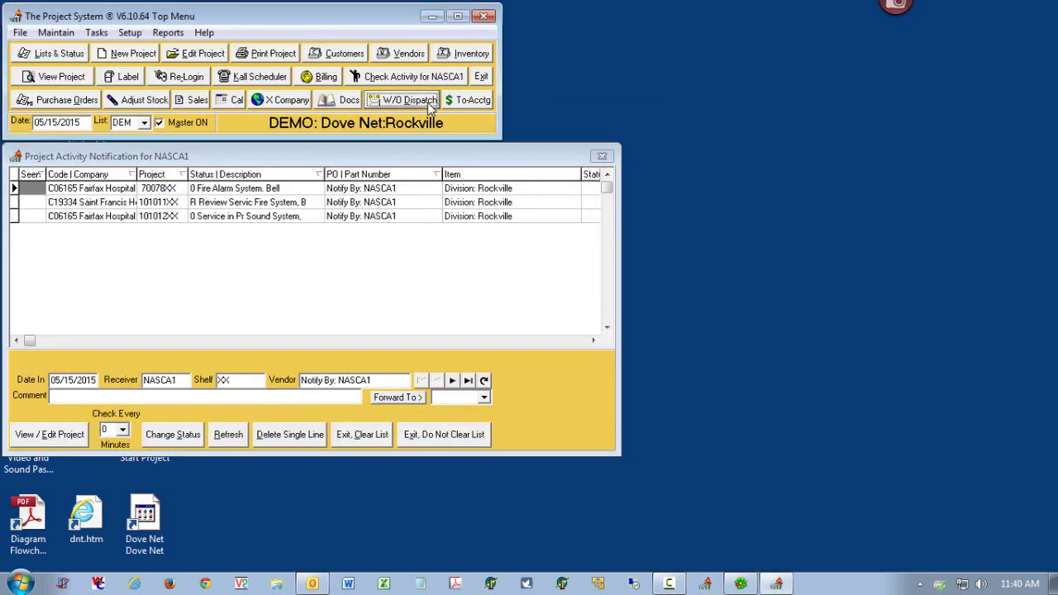
click(427, 102)
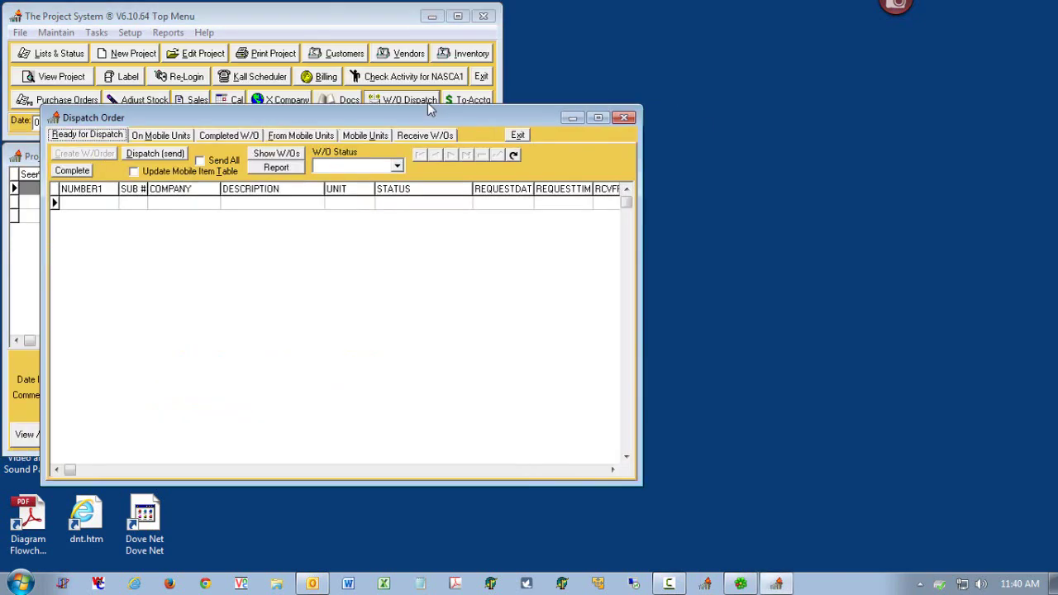
click(425, 135)
click(84, 158)
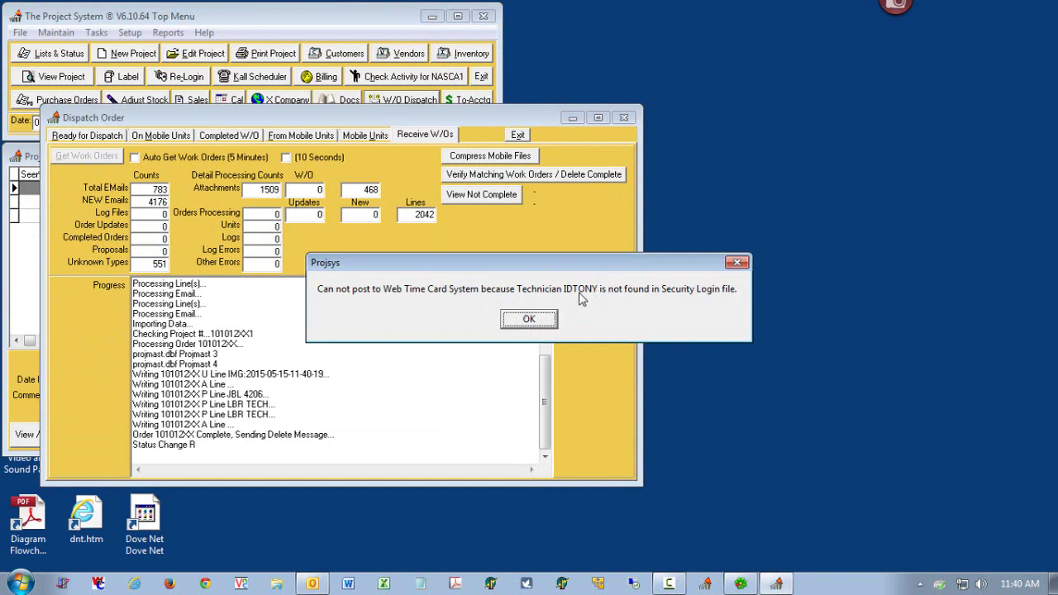
click(530, 321)
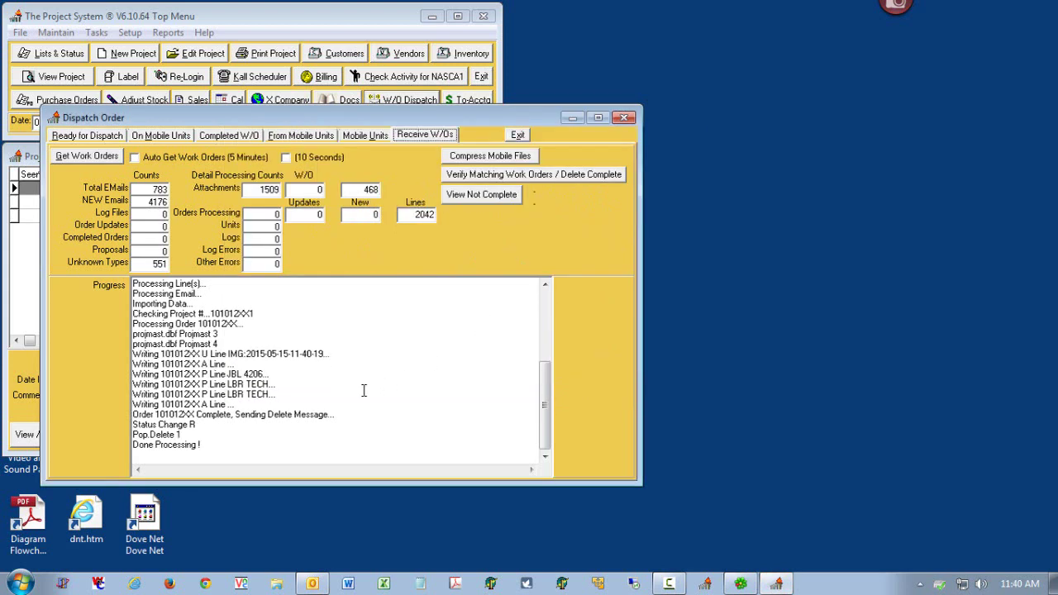
click(625, 118)
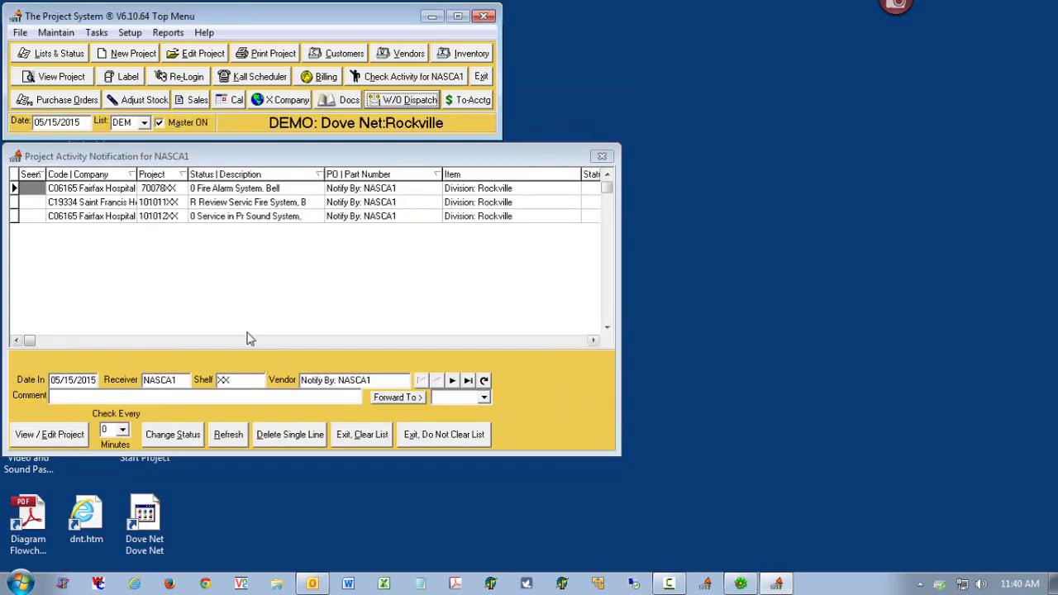
- Refresh notifications and open the new 101012XX sound system review to check its studio monitor and labor lines
click(239, 437)
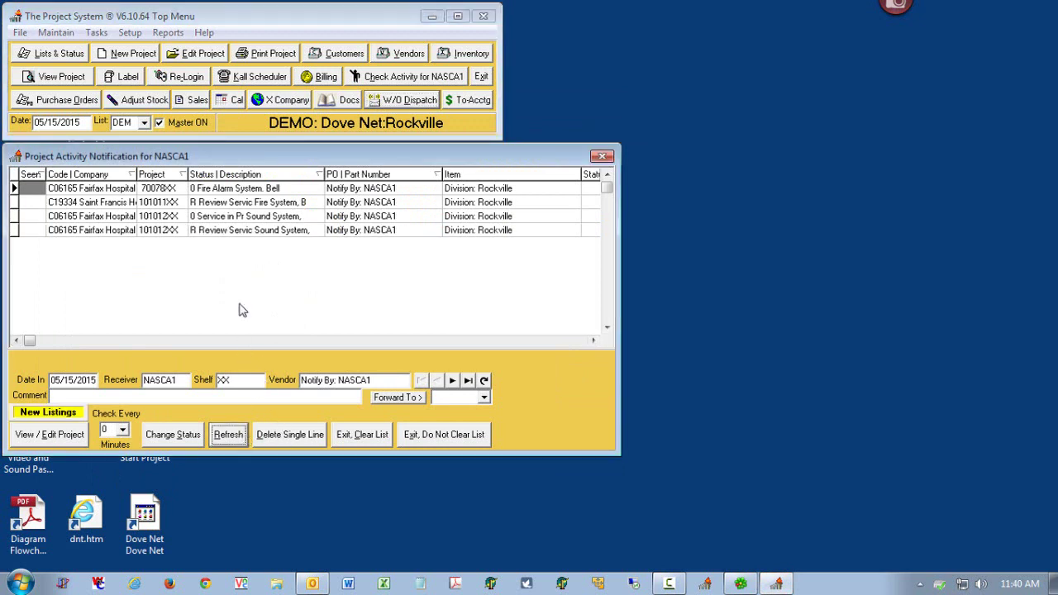
click(235, 231)
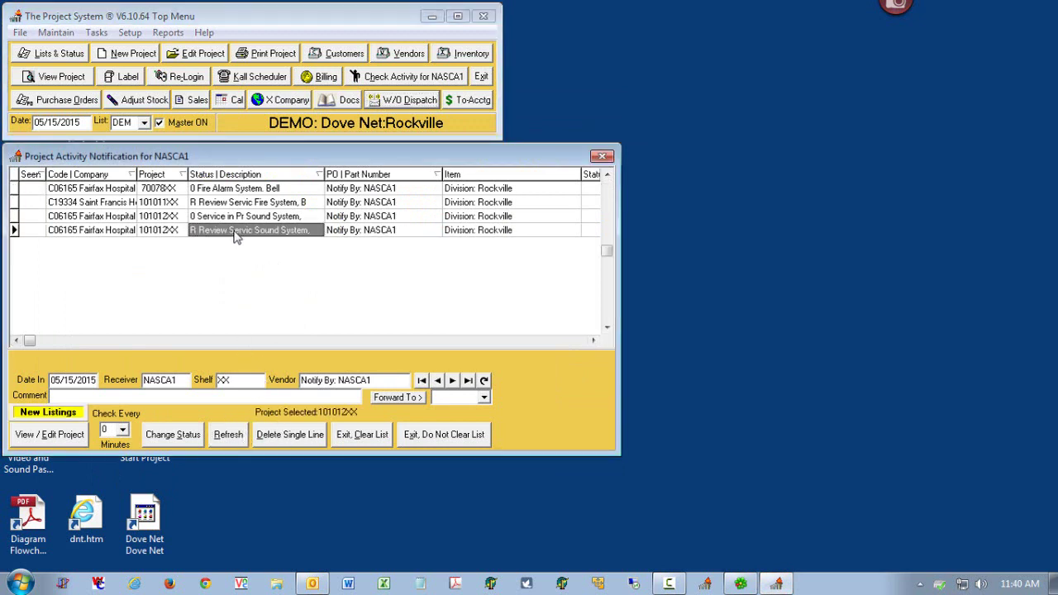
double_click(235, 234)
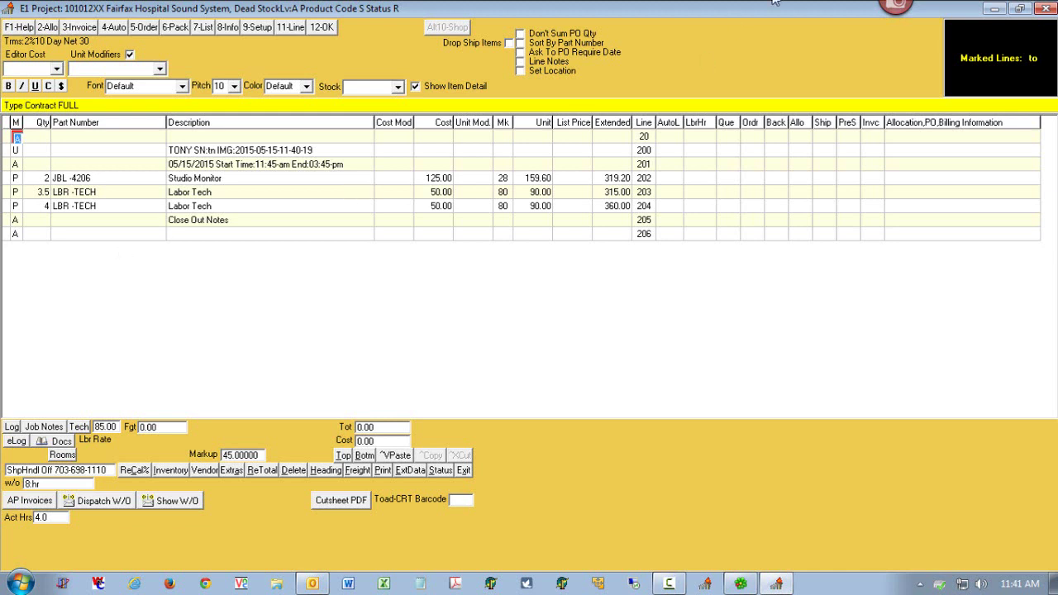
click(1046, 9)
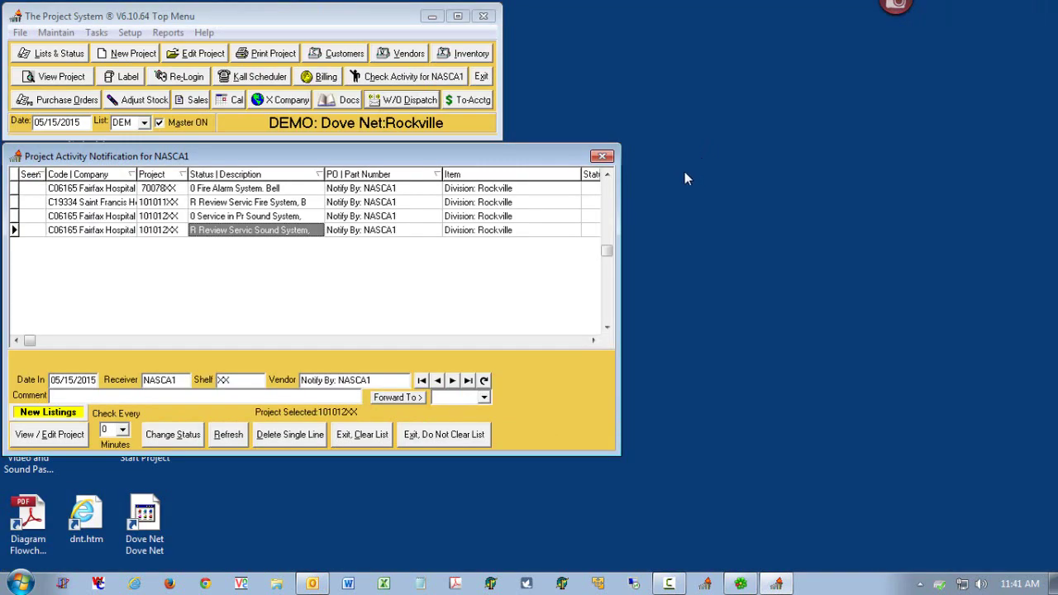
- Close the notification list, exit The Project System, and relaunch Work Order from the desktop
click(603, 156)
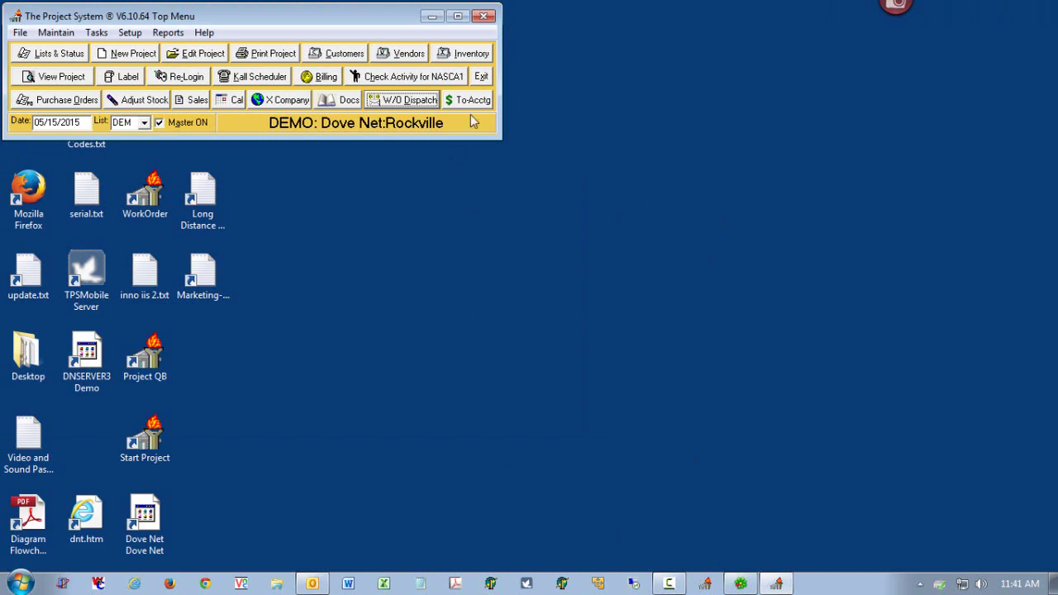
click(480, 76)
double_click(145, 192)
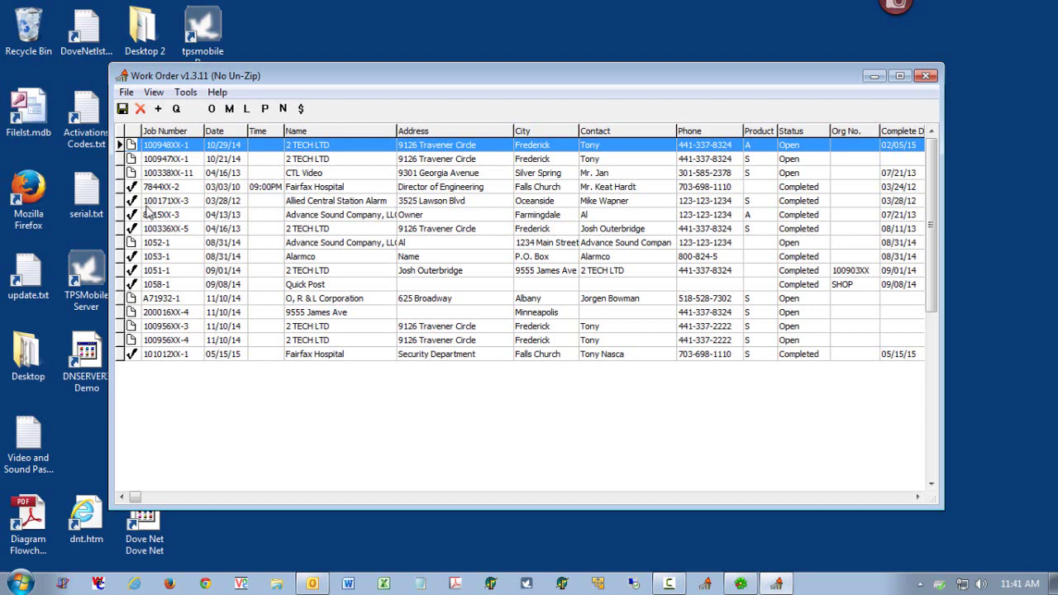
click(158, 109)
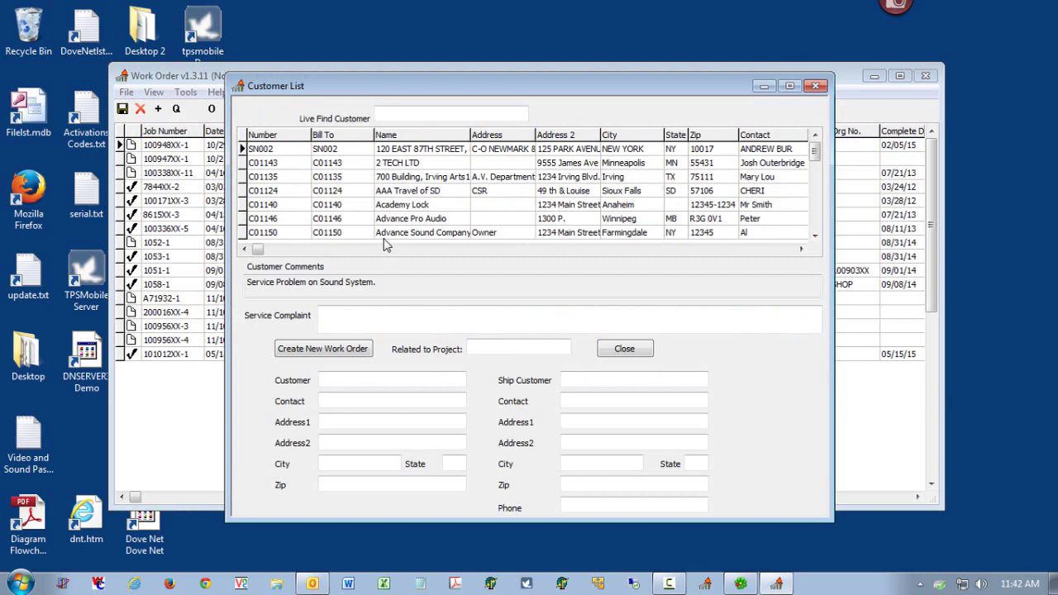
click(823, 88)
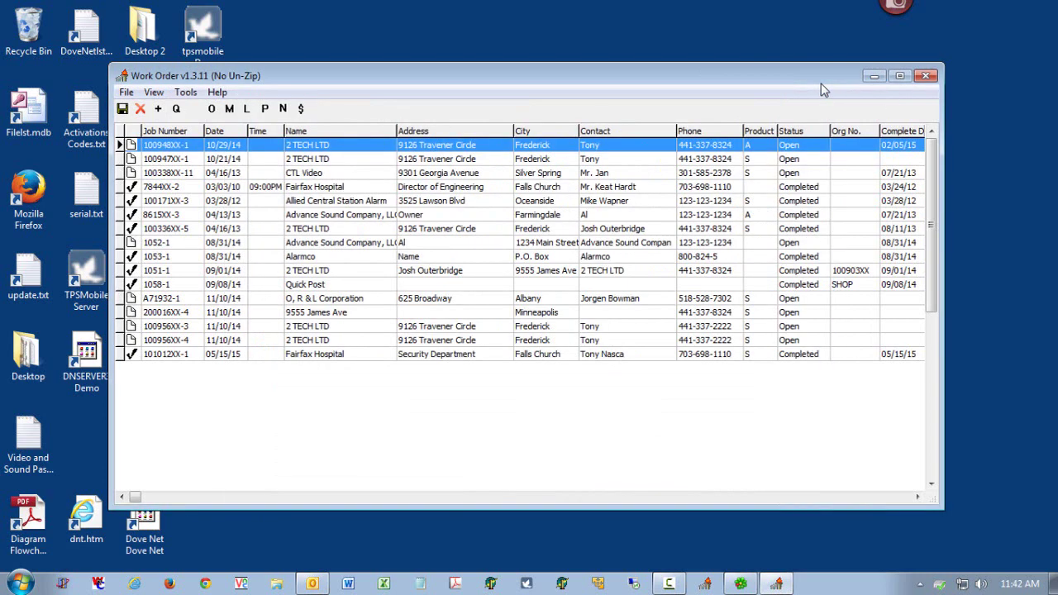
drag(361, 81, 341, 62)
click(339, 147)
click(331, 137)
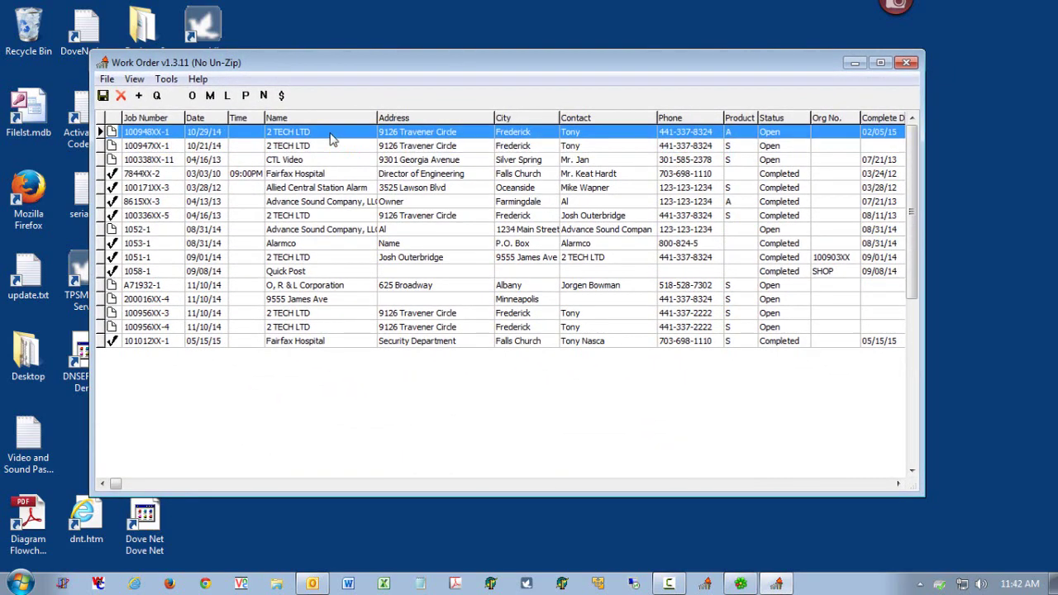
click(139, 96)
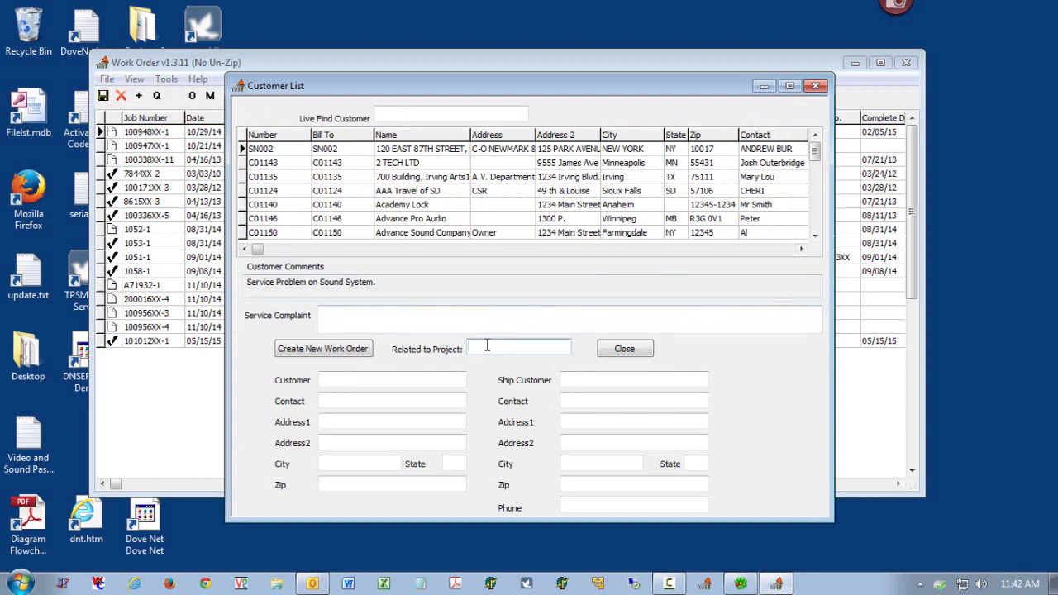
drag(503, 350, 453, 351)
click(815, 86)
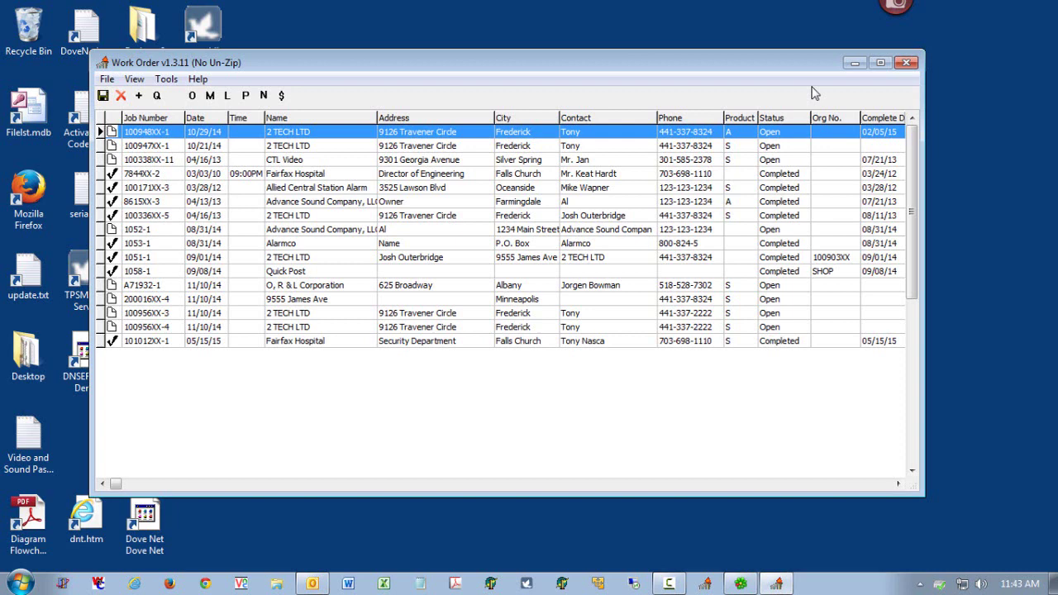
- Close Work Order and open 1Diagram - Flowchart.pdf from the desktop in Acrobat
click(907, 63)
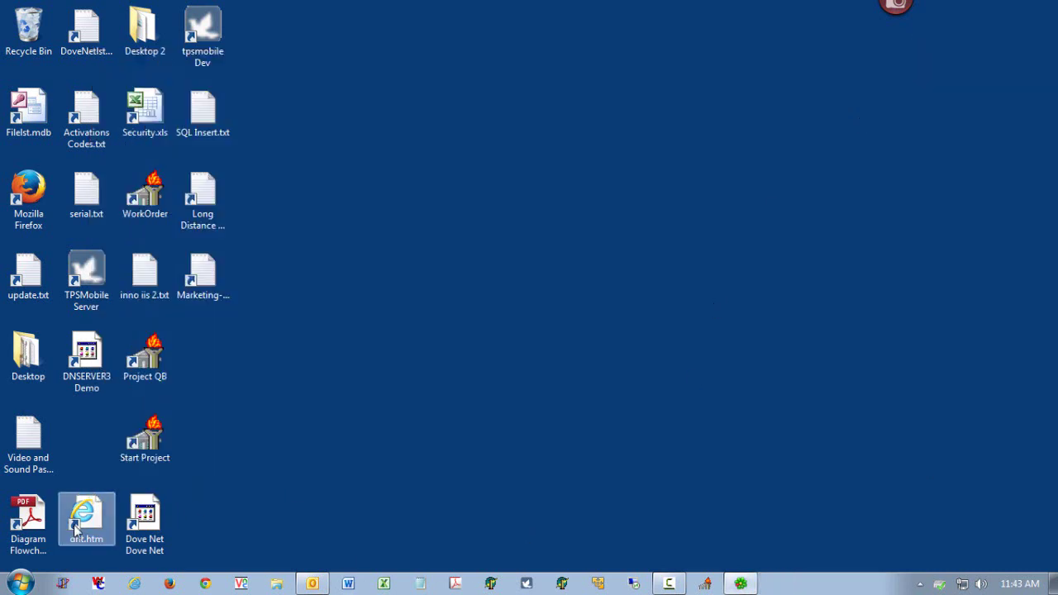
click(38, 528)
double_click(39, 528)
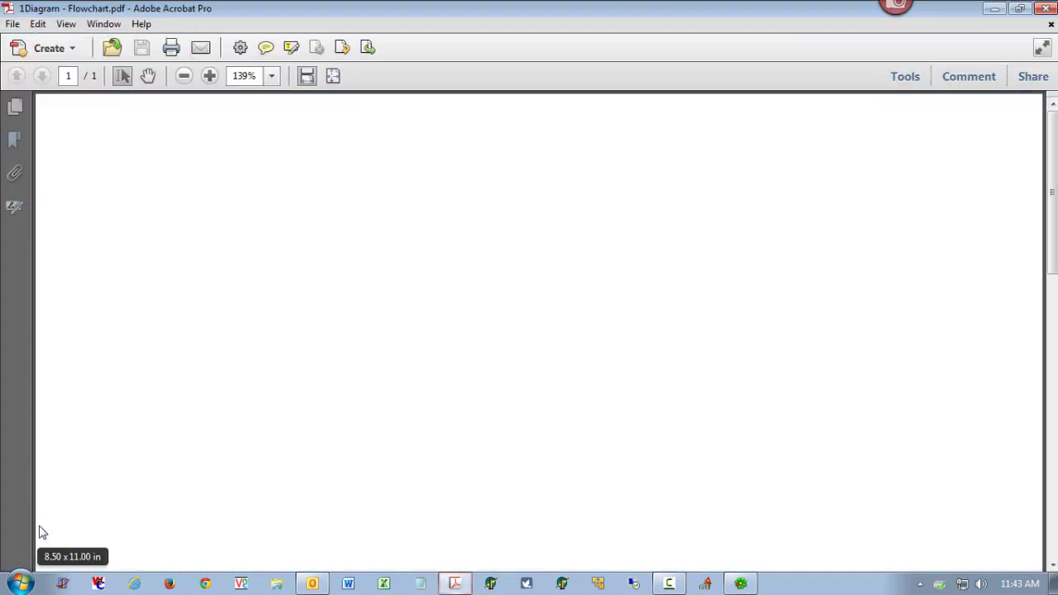